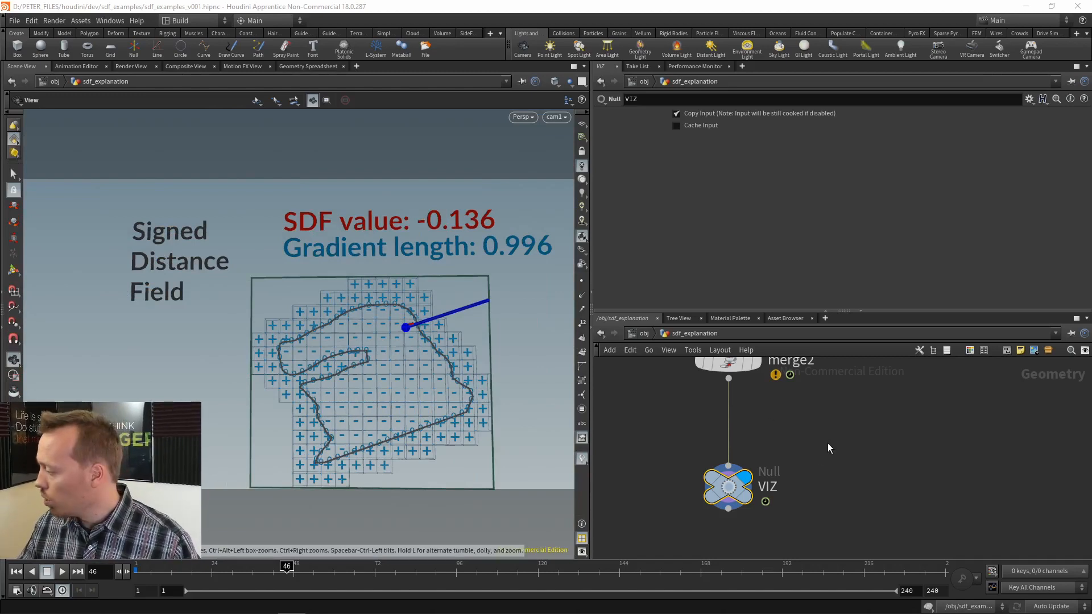
# - Go up to the object level and hide the sdf_explanation geometry
pyautogui.press('u')
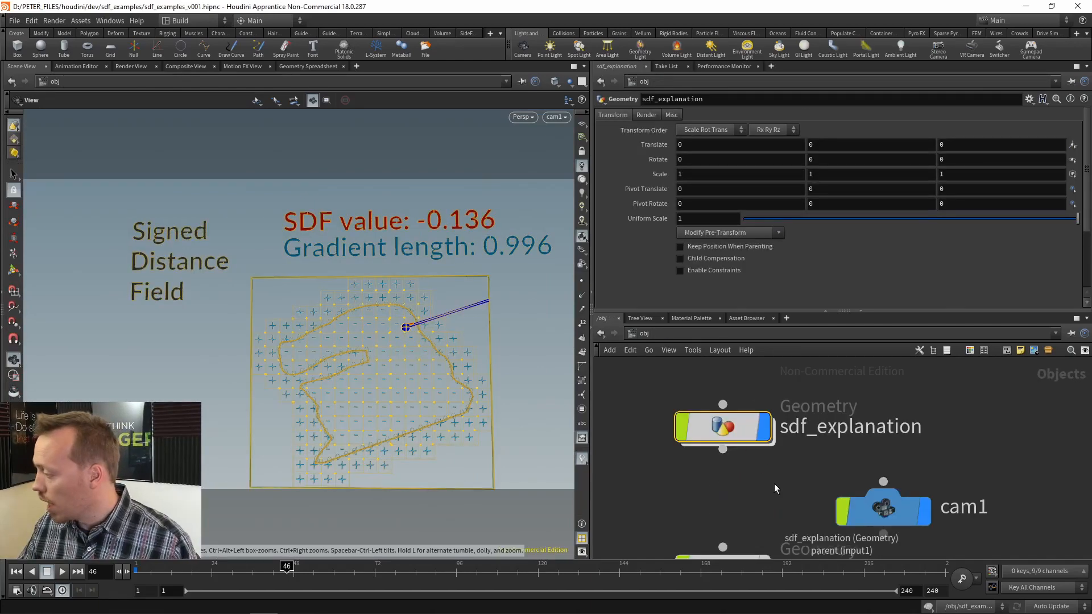
pyautogui.moveTo(767, 488); pyautogui.dragTo(766, 395, button='middle')
pyautogui.click(770, 385)
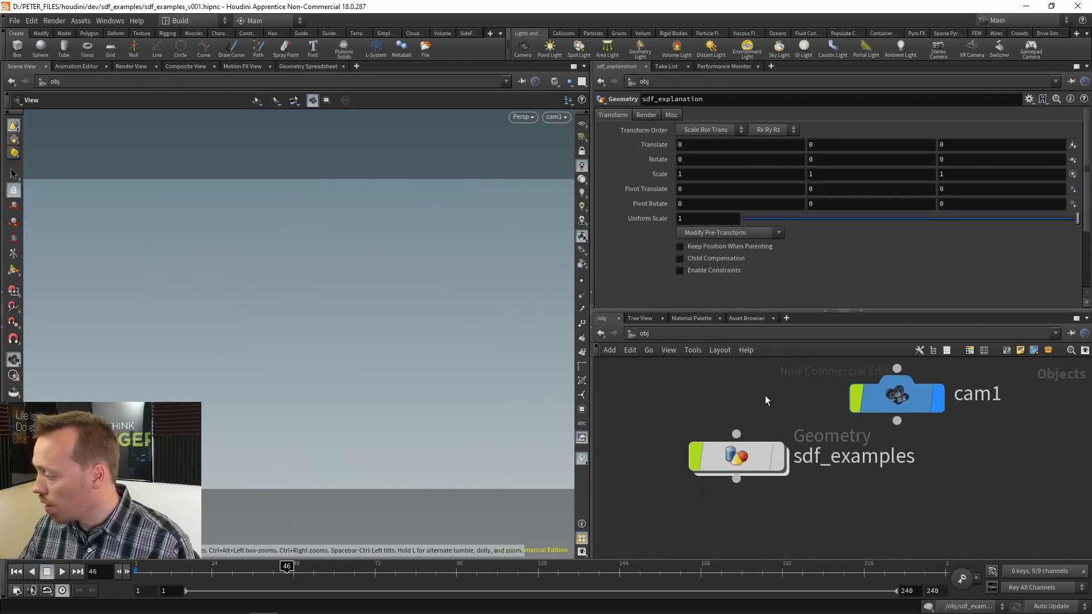
# - Display the sdf_examples geometry, enter its network and return the timeline to frame 1
pyautogui.click(780, 457)
pyautogui.moveTo(820, 517); pyautogui.dragTo(701, 434)
pyautogui.press('Return')
pyautogui.click(17, 572)
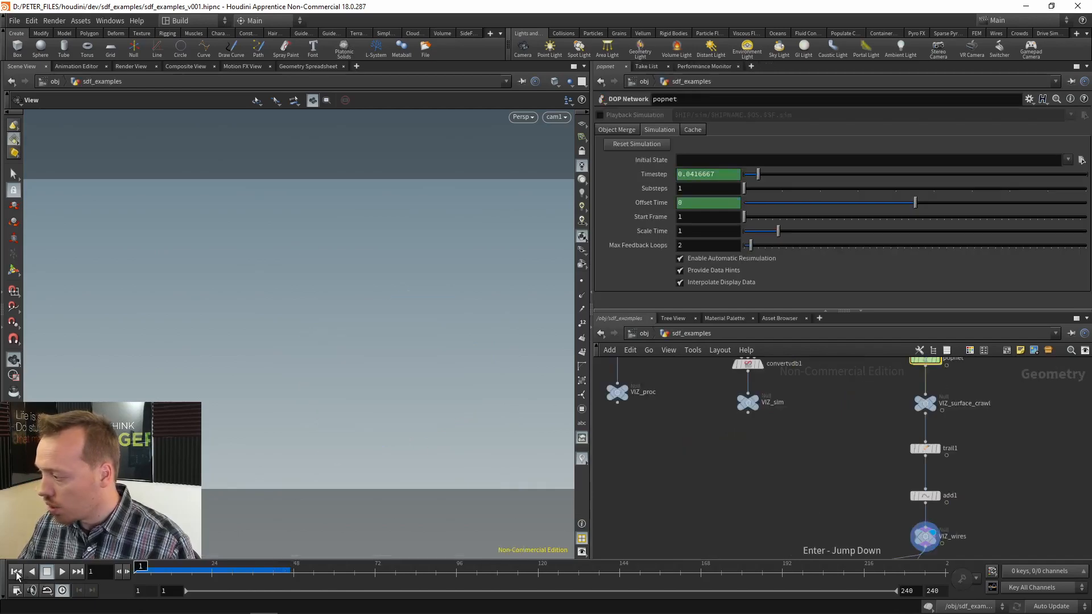
# - Locate the sphere1 node in the sdf_examples network and display it in the viewport
pyautogui.press('h')
pyautogui.scroll(5, 800, 390)
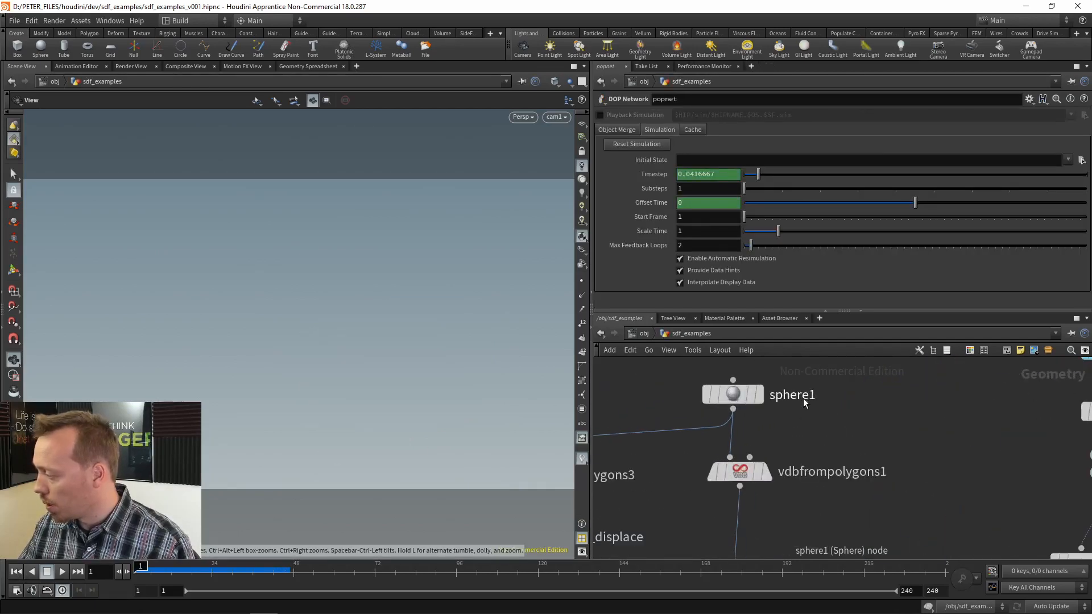
pyautogui.click(780, 439)
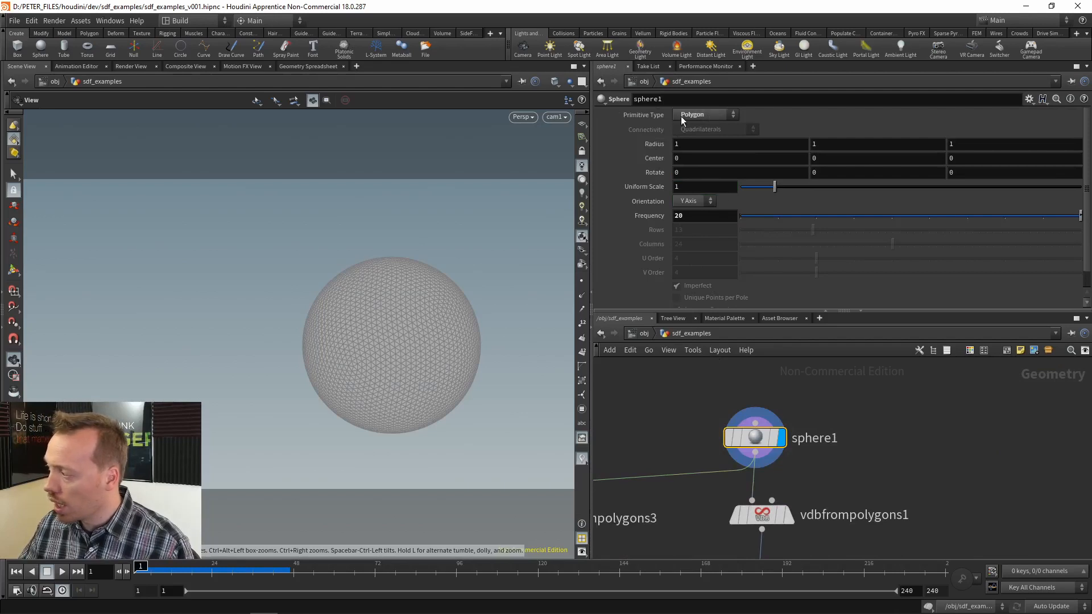
# - Set sphere1's primitive type to Primitive and display the vdbfrompolygons1 volume with headlight lighting in the viewport
pyautogui.click(715, 115)
pyautogui.click(708, 126)
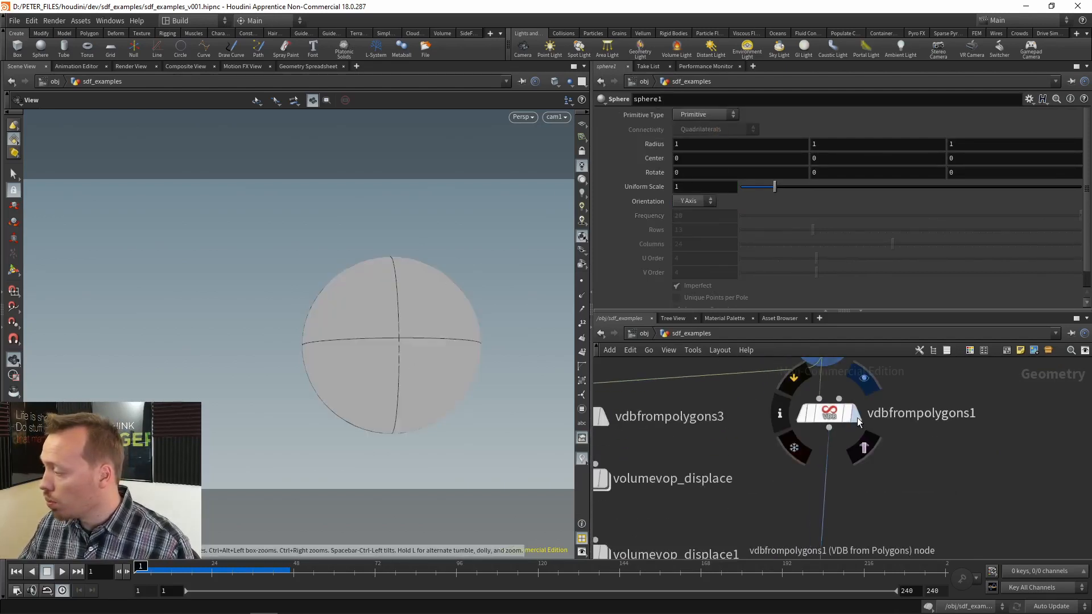
pyautogui.click(858, 418)
pyautogui.click(582, 180)
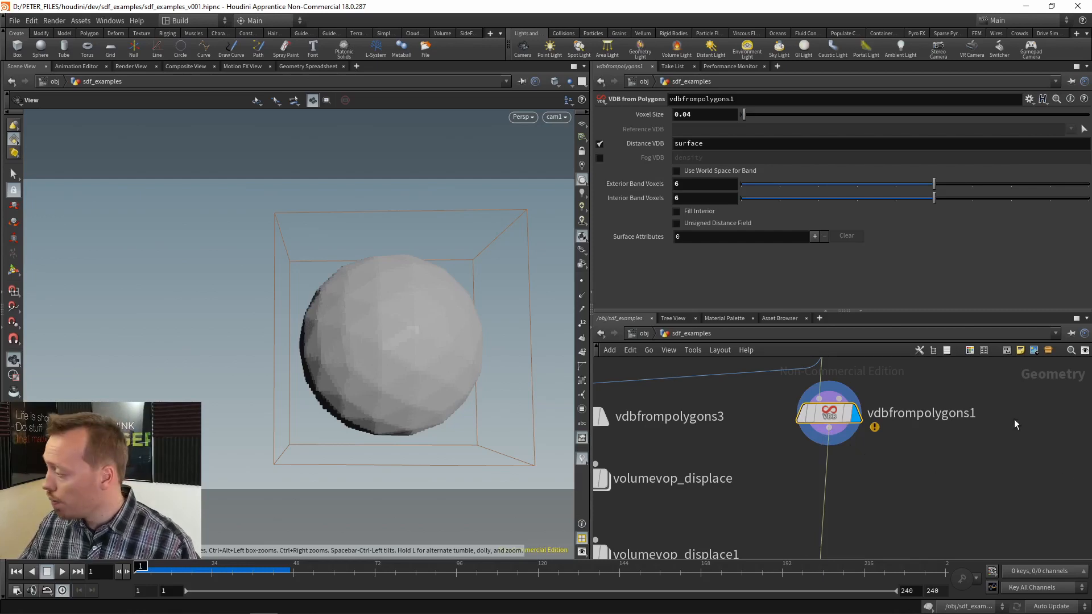
# - Select sphere1 and set its primitive type to Polygon
pyautogui.moveTo(1015, 419); pyautogui.dragTo(978, 513, button='middle')
pyautogui.moveTo(903, 467); pyautogui.dragTo(772, 408)
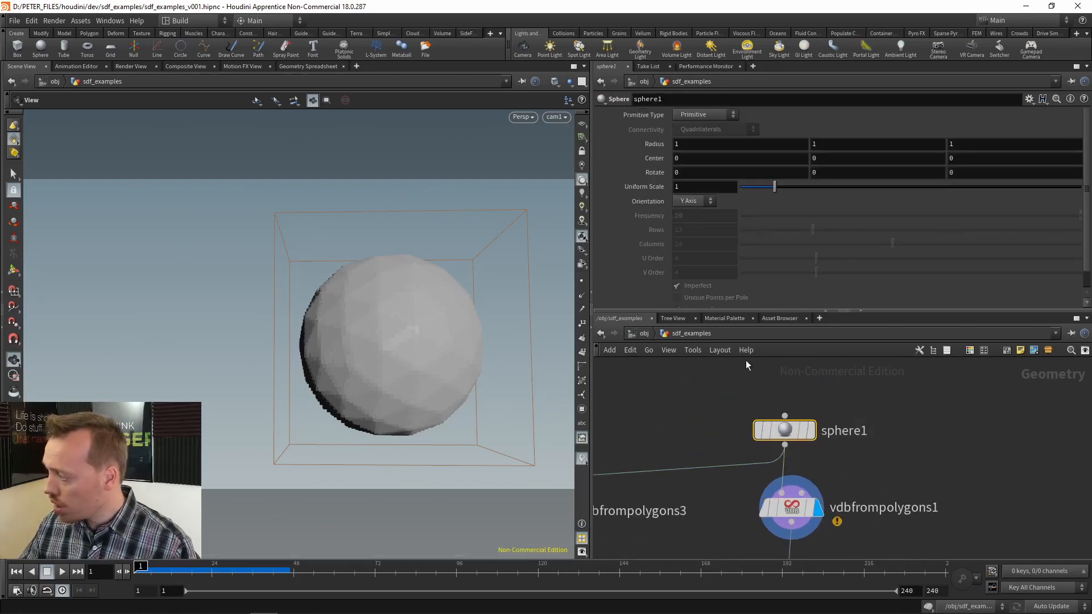
pyautogui.click(696, 116)
pyautogui.click(699, 137)
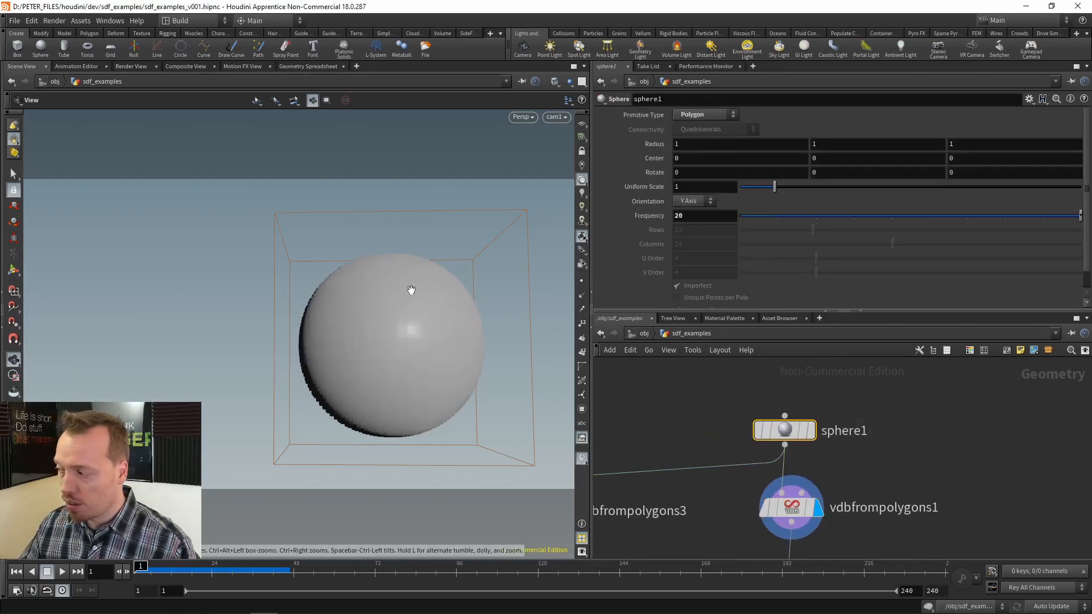
# - Display the sphere1 polygon mesh and the vdbfrompolygons1 volume in turn to compare them
pyautogui.click(699, 219)
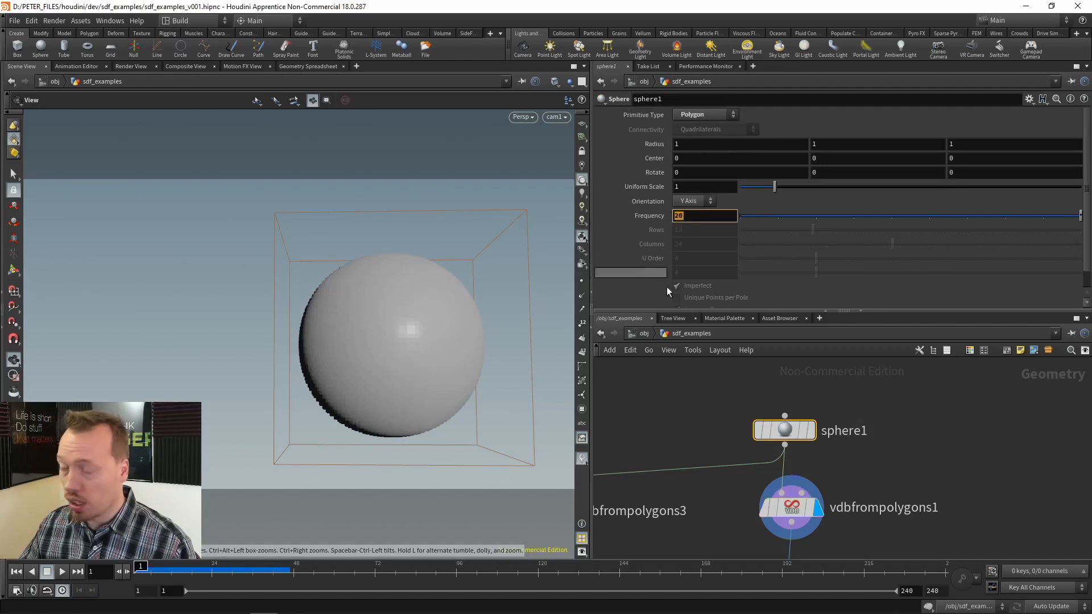
pyautogui.click(810, 430)
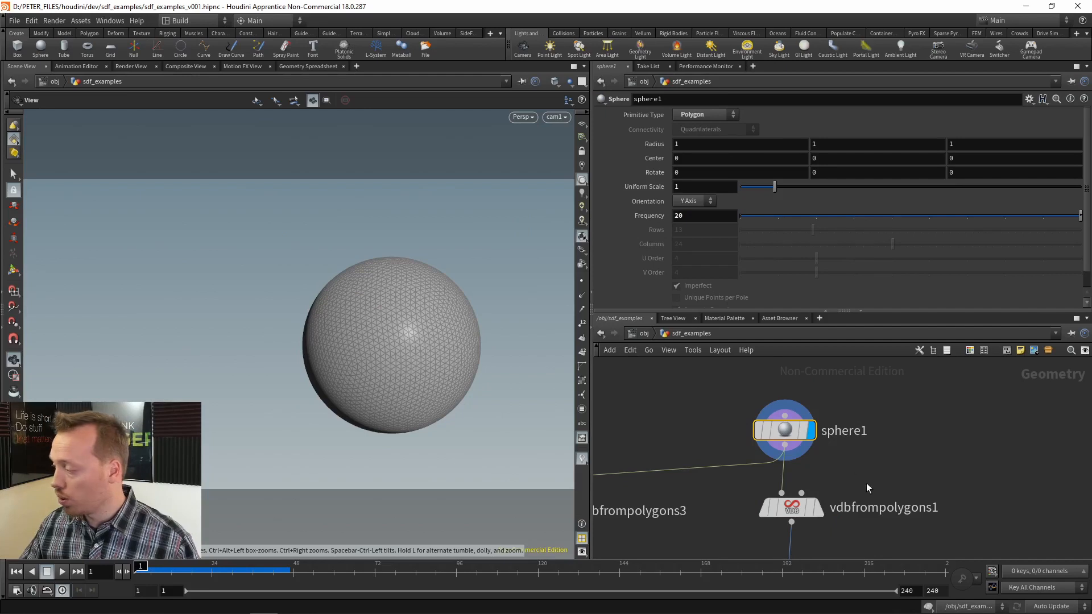
pyautogui.moveTo(866, 483); pyautogui.dragTo(858, 425, button='middle')
pyautogui.click(812, 451)
pyautogui.moveTo(877, 487); pyautogui.dragTo(719, 434)
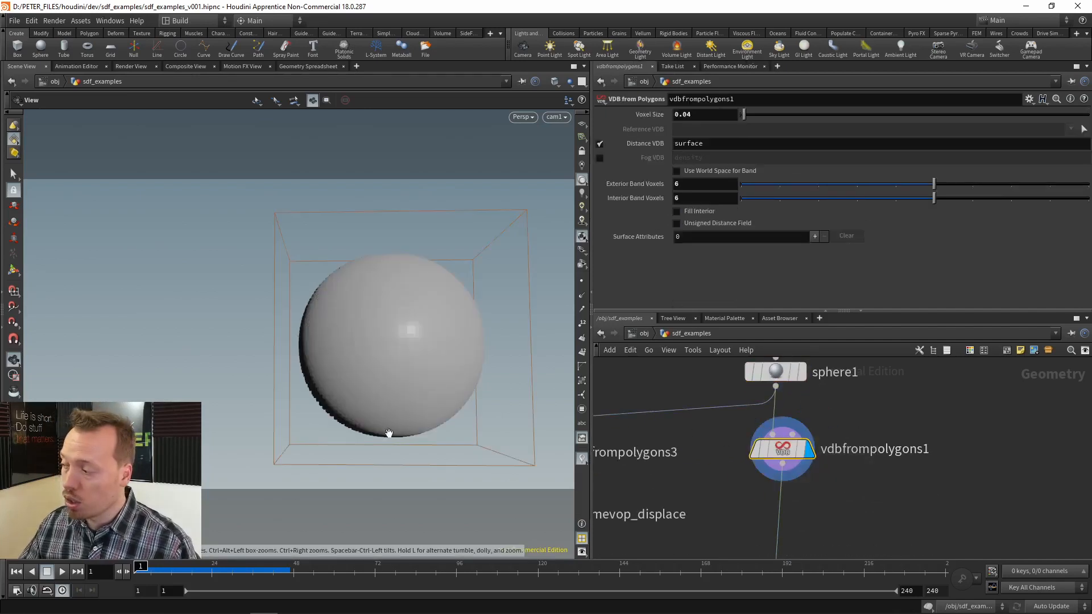
# - Switch sphere1's primitive type to Primitive and back to Polygon to compare the resulting volumes
pyautogui.moveTo(871, 408); pyautogui.dragTo(769, 347)
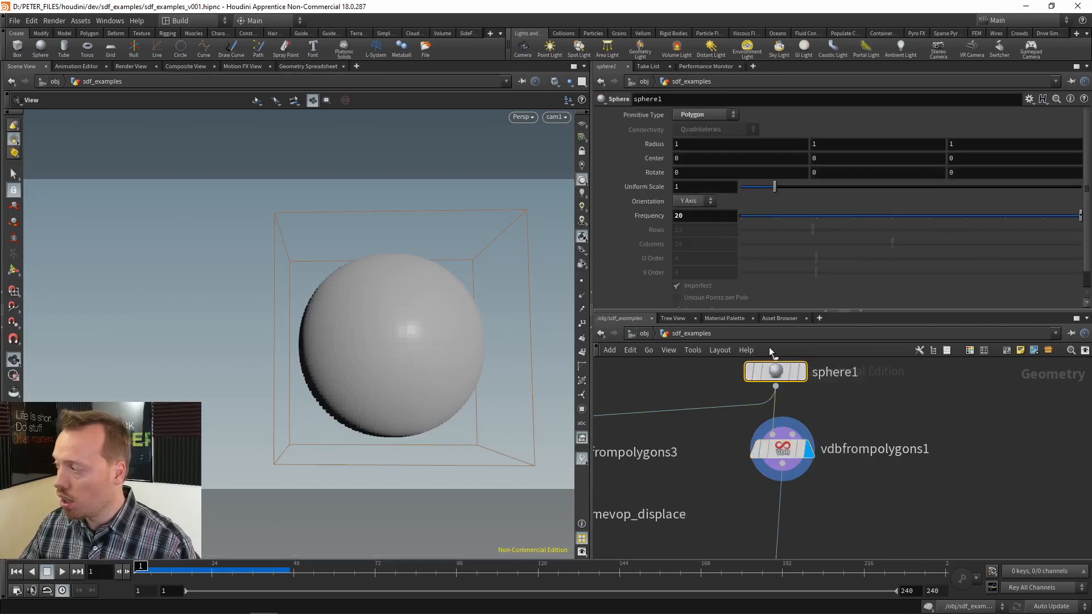
pyautogui.click(692, 116)
pyautogui.click(691, 126)
pyautogui.click(682, 115)
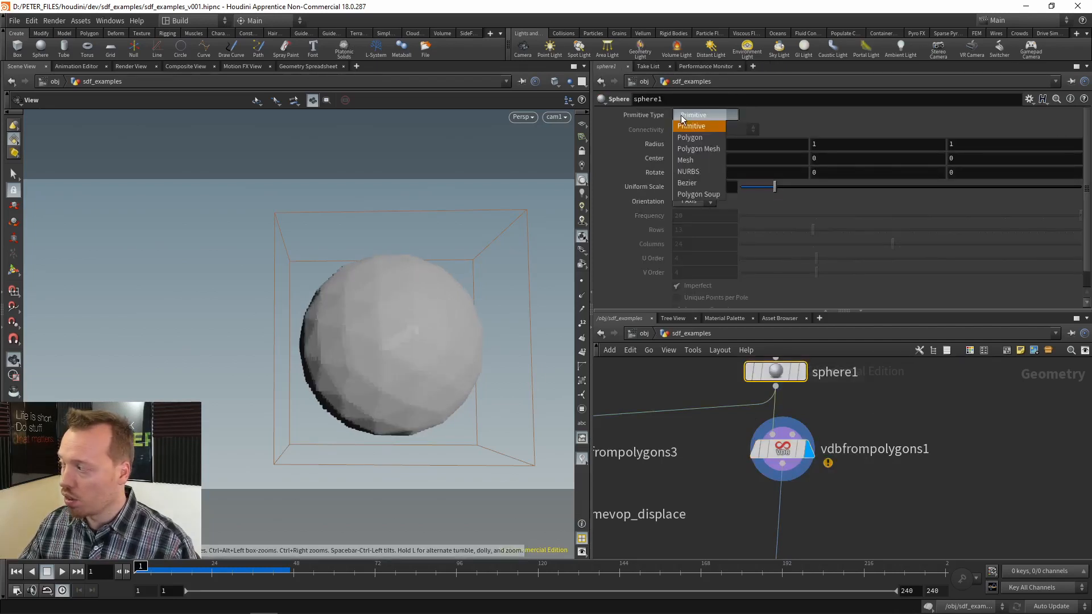
pyautogui.click(689, 137)
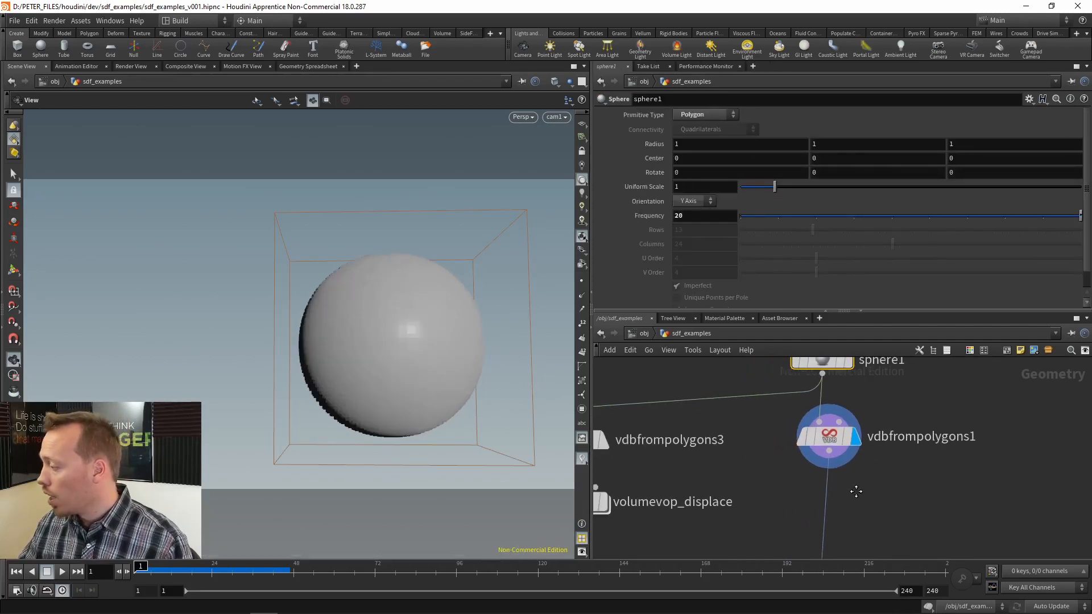
# - Select the vdbfrompolygons3 node in the procedural displacement branch and display it in the viewport
pyautogui.moveTo(817, 512); pyautogui.dragTo(865, 494, button='middle')
pyautogui.scroll(-3, 864, 494)
pyautogui.moveTo(729, 476); pyautogui.dragTo(794, 464, button='middle')
pyautogui.scroll(3, 793, 463)
pyautogui.moveTo(811, 480); pyautogui.dragTo(680, 414)
pyautogui.click(769, 436)
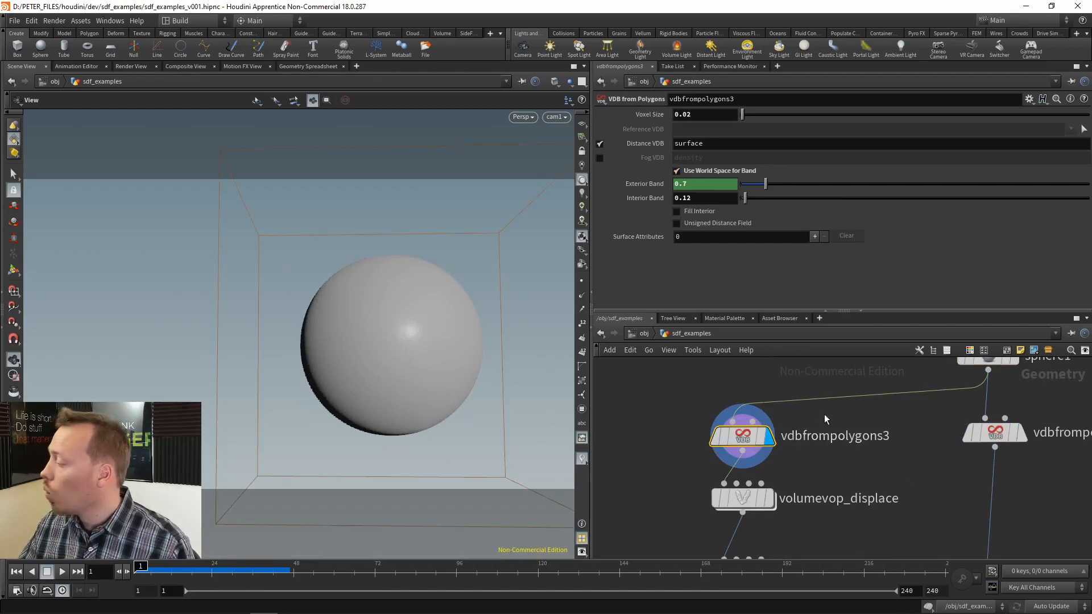
# - Review the displacement nodes below vdbfrompolygons3 and turn on primitive hulls in the viewport
pyautogui.scroll(-4, 882, 424)
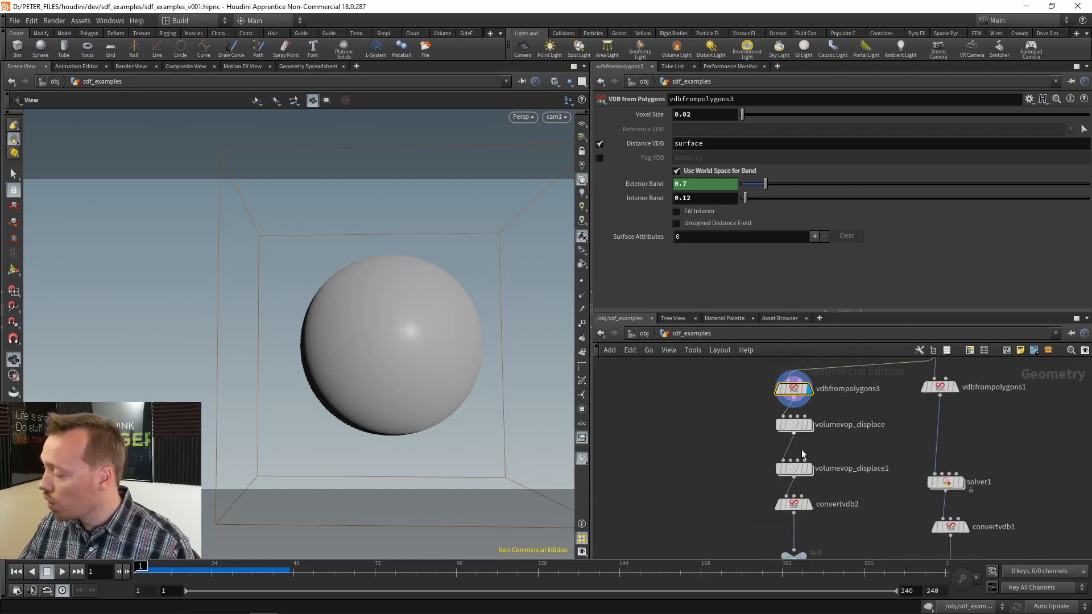
pyautogui.scroll(3, 845, 459)
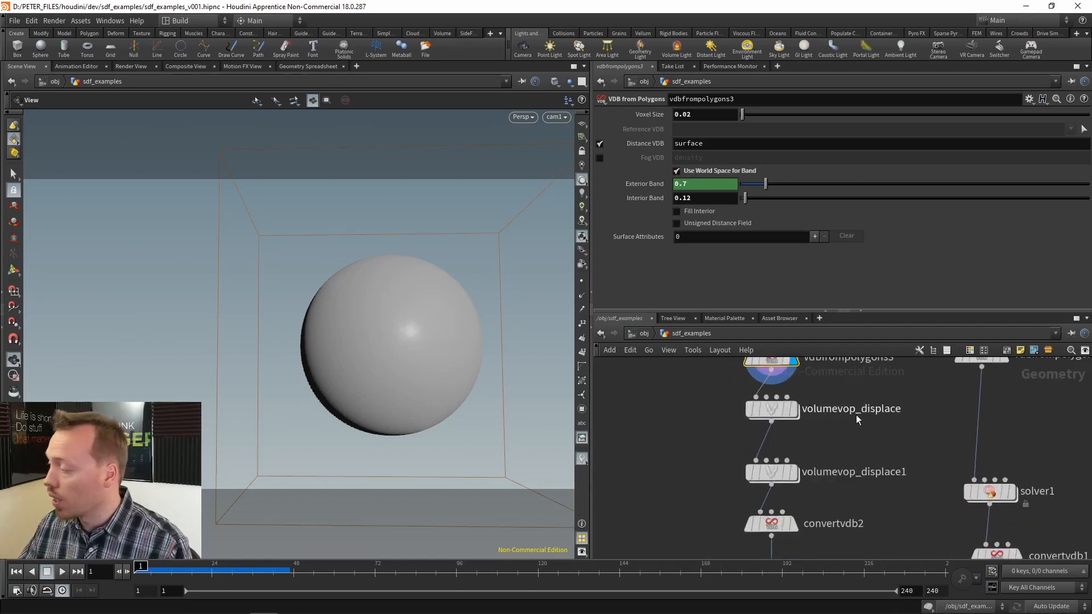
pyautogui.scroll(1, 873, 471)
pyautogui.moveTo(873, 470); pyautogui.dragTo(868, 481, button='middle')
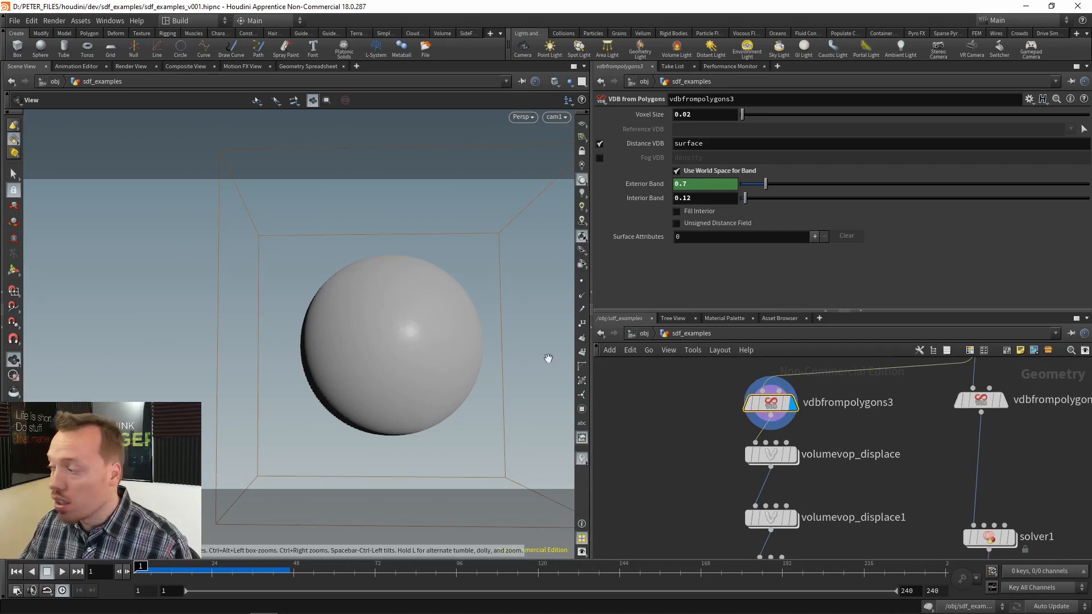
pyautogui.click(582, 366)
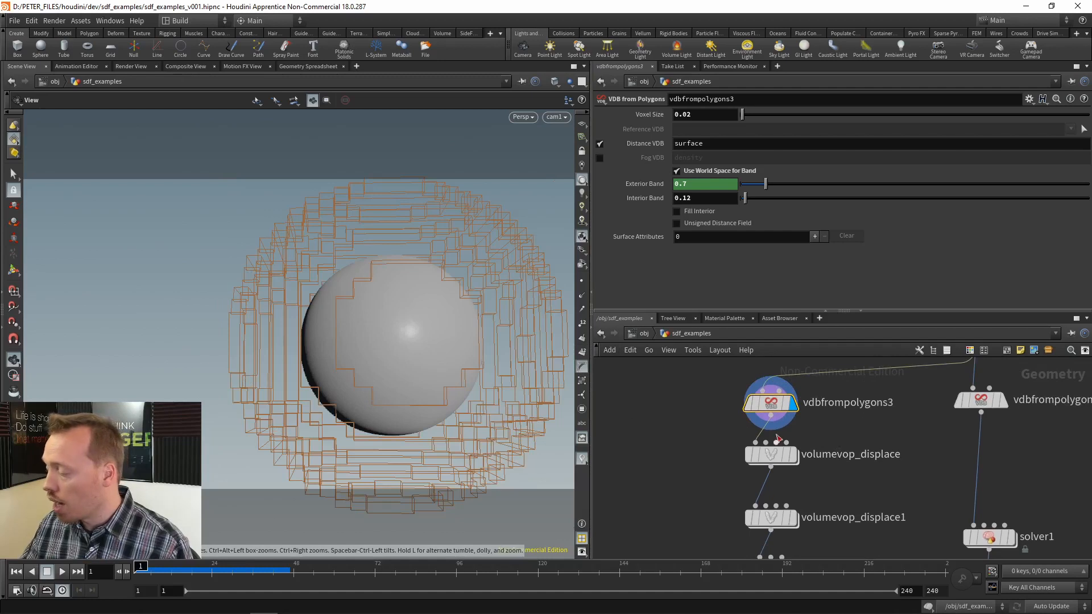
# - Reveal the Exterior Band expression of vdbfrompolygons3 and examine its two displacement references
pyautogui.scroll(2, 821, 429)
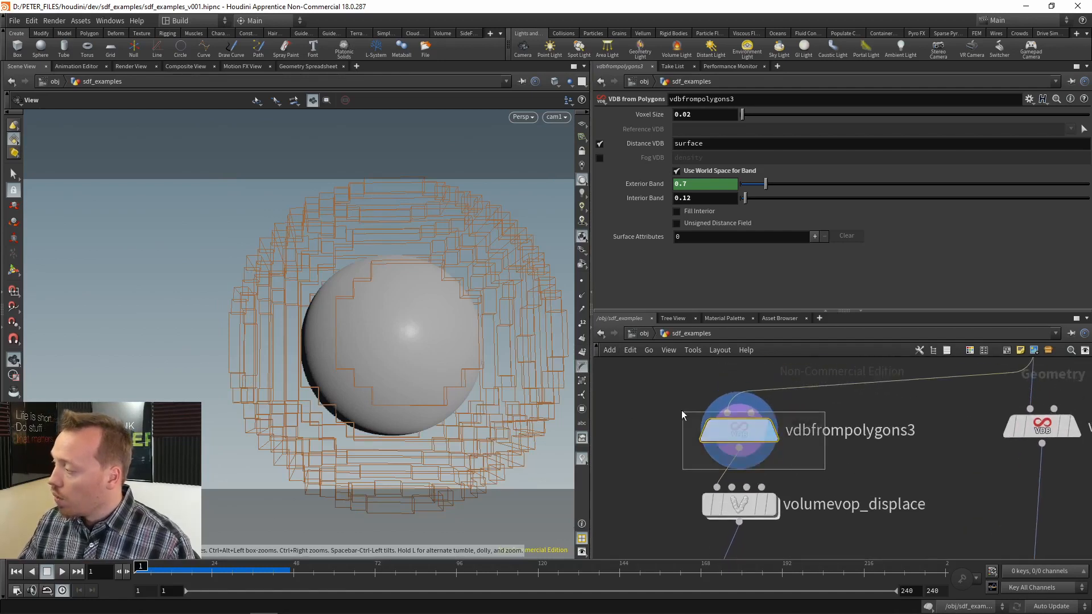
pyautogui.click(645, 184)
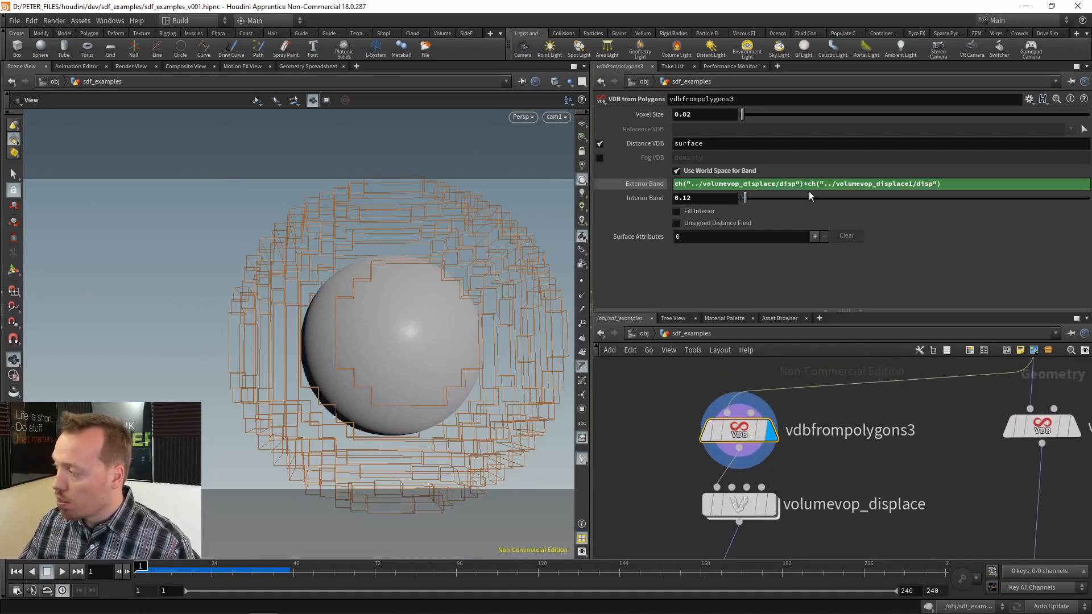
pyautogui.moveTo(802, 184); pyautogui.dragTo(673, 184)
pyautogui.moveTo(943, 184); pyautogui.dragTo(799, 184)
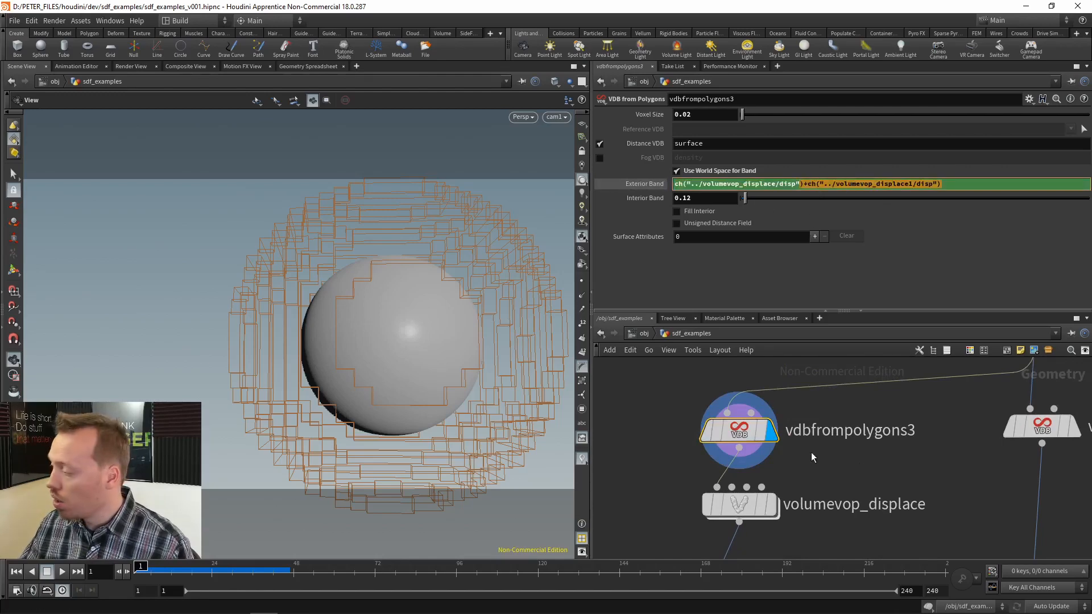
# - Inspect the parameters of the volumevop_displace and volumevop_displace1 nodes
pyautogui.scroll(-3, 841, 461)
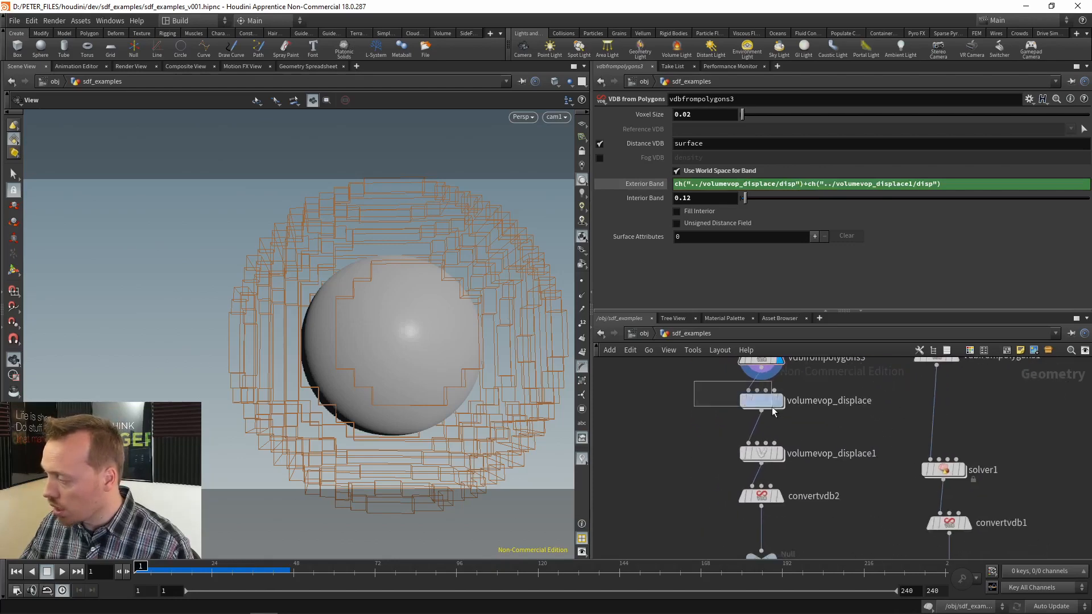
pyautogui.moveTo(772, 407); pyautogui.dragTo(774, 409)
pyautogui.moveTo(687, 432); pyautogui.dragTo(845, 456)
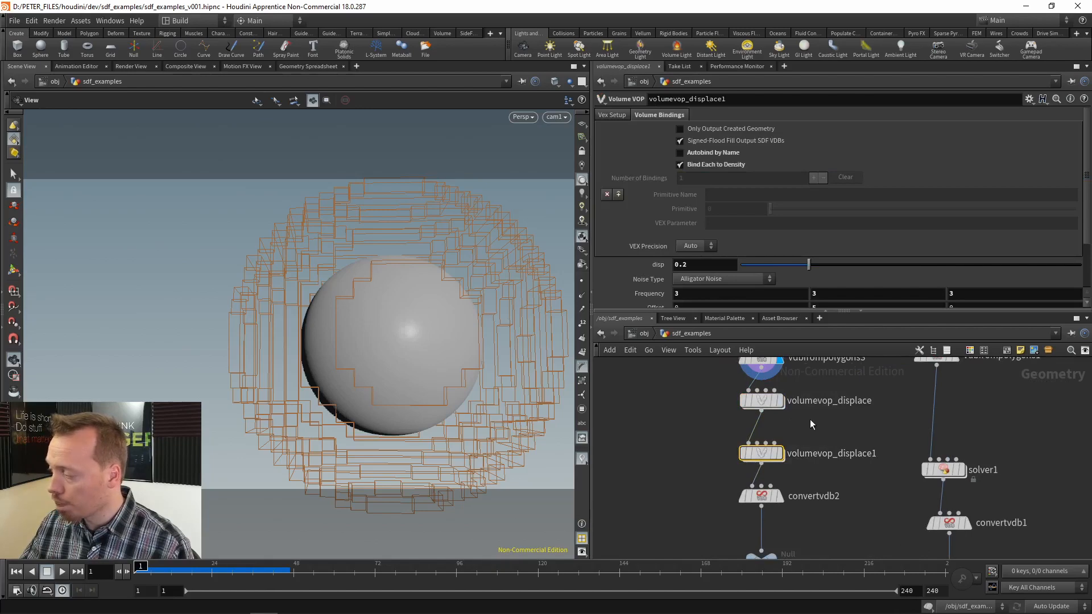
# - Display the results of volumevop_displace and volumevop_displace1 in turn in the viewport
pyautogui.scroll(3, 809, 419)
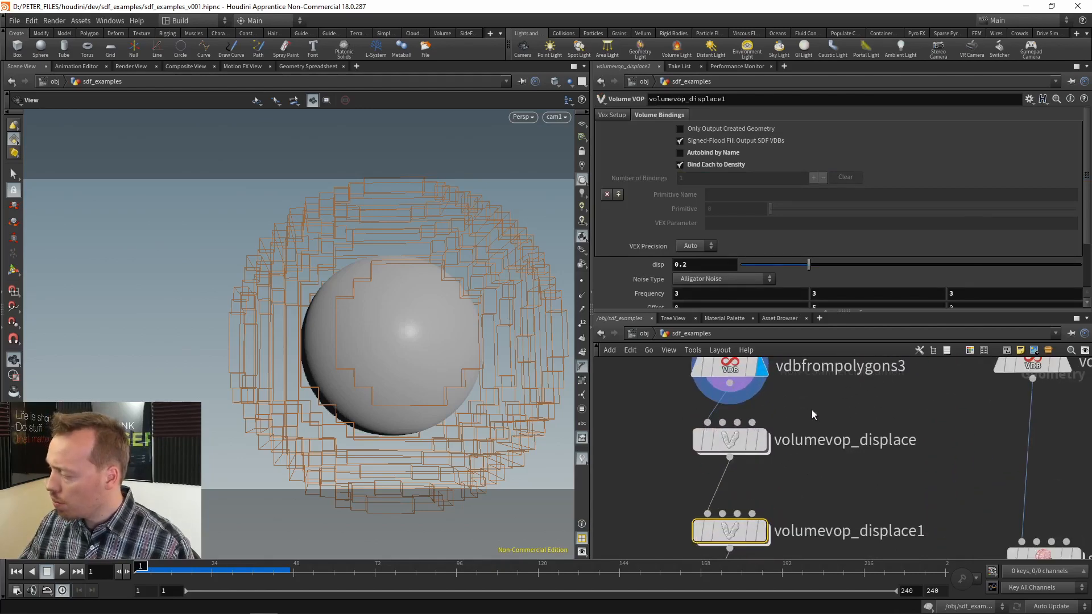
pyautogui.moveTo(812, 411); pyautogui.dragTo(845, 452, button='middle')
pyautogui.moveTo(855, 449); pyautogui.dragTo(762, 508)
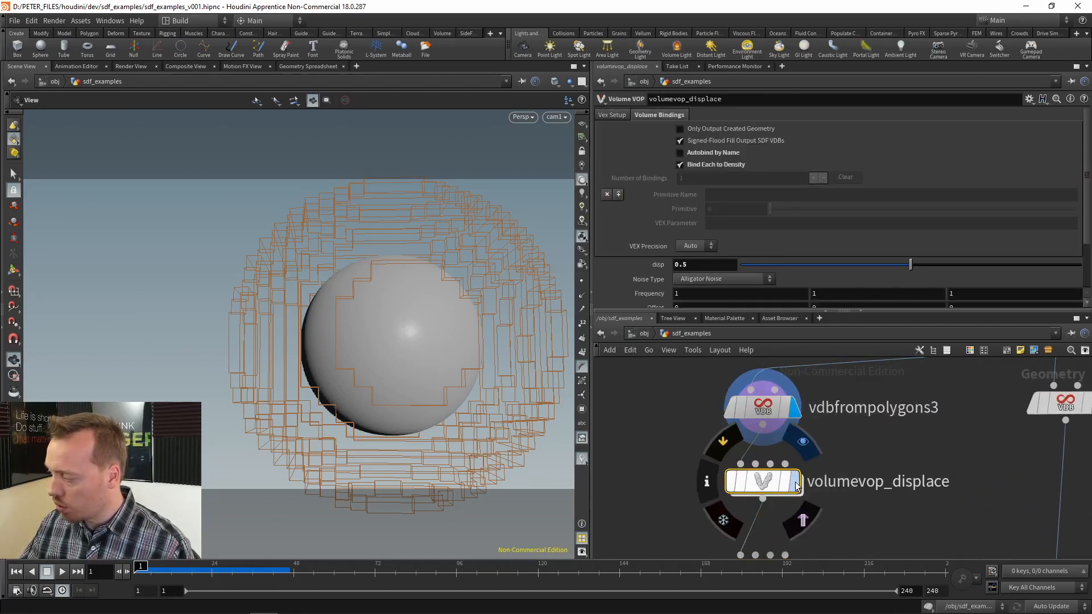
pyautogui.moveTo(687, 530); pyautogui.dragTo(685, 426, button='middle')
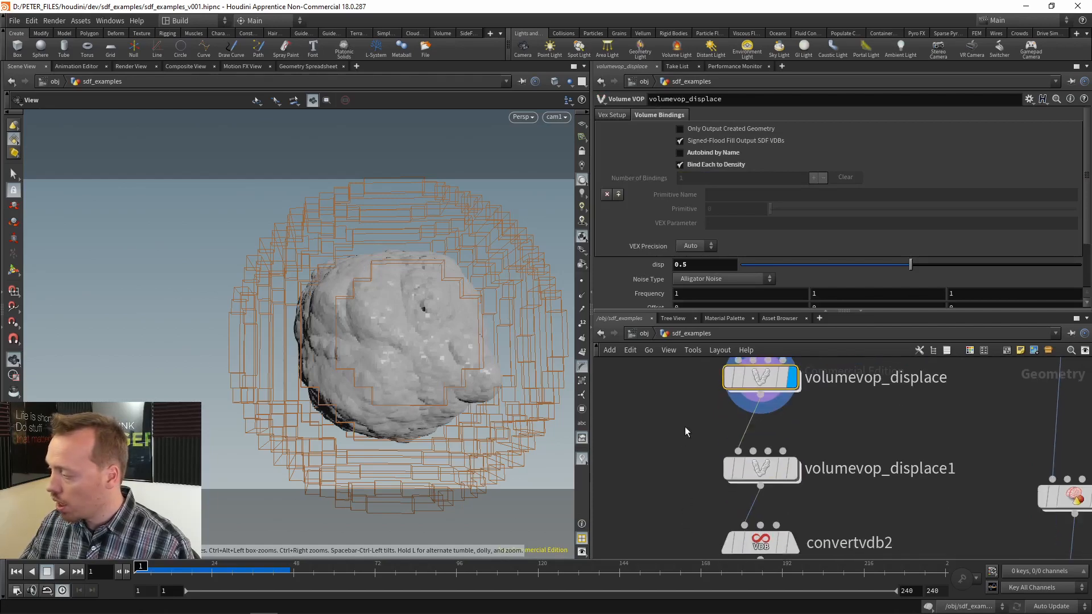
pyautogui.moveTo(842, 417); pyautogui.dragTo(751, 488)
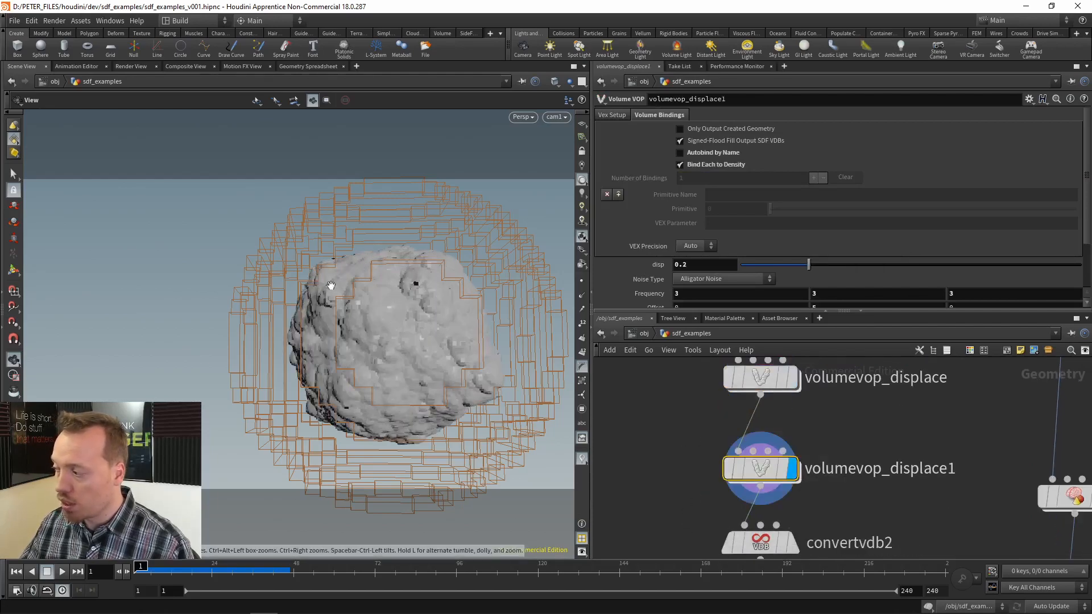
# - Display the convertvdb2 mesh, orbit around it, and select and display the VIZ_proc null
pyautogui.moveTo(661, 494); pyautogui.dragTo(658, 406, button='middle')
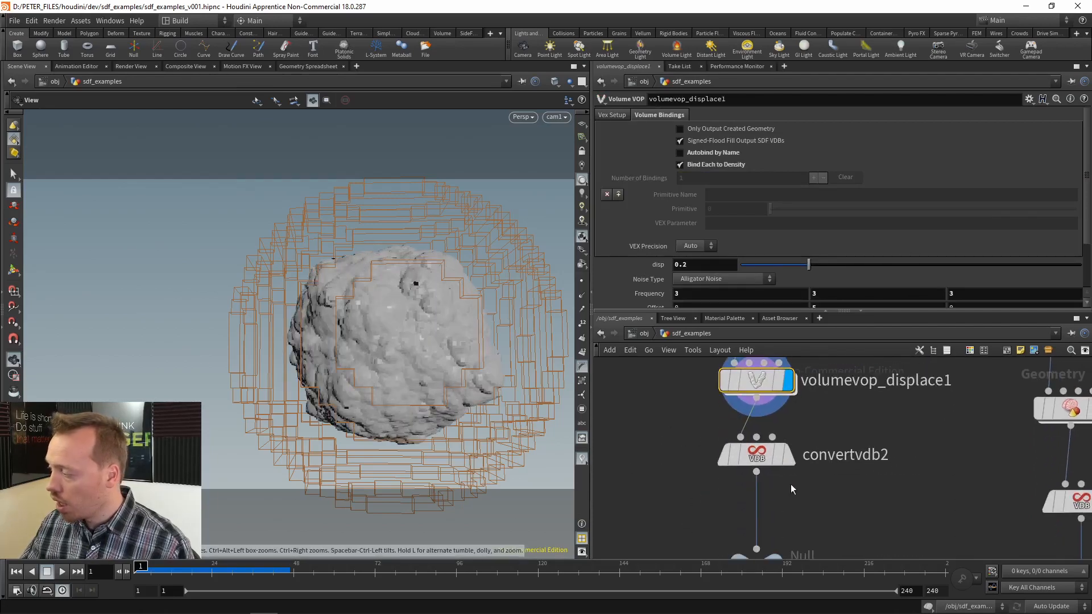
pyautogui.click(787, 458)
pyautogui.moveTo(360, 332); pyautogui.dragTo(398, 344)
pyautogui.moveTo(709, 510); pyautogui.dragTo(708, 416, button='middle')
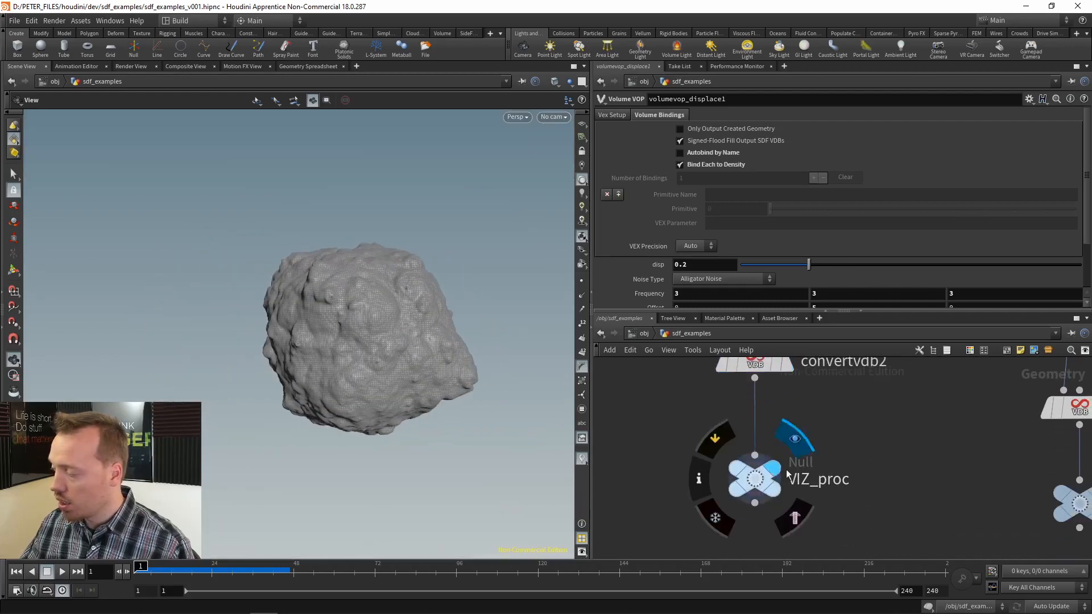
pyautogui.click(755, 479)
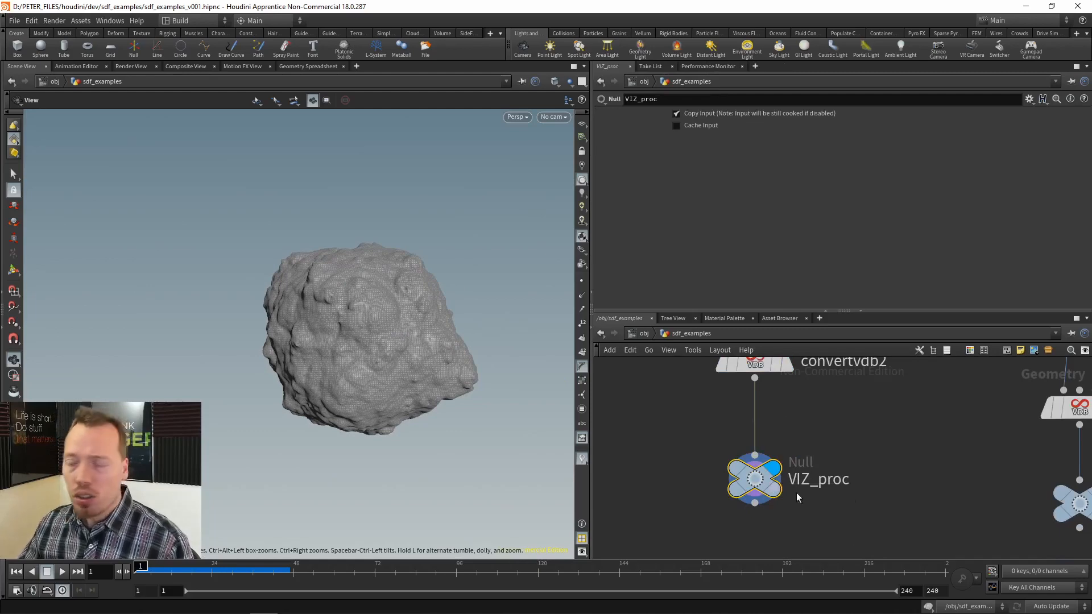
pyautogui.scroll(-3, 725, 495)
pyautogui.moveTo(691, 398); pyautogui.dragTo(698, 488, button='middle')
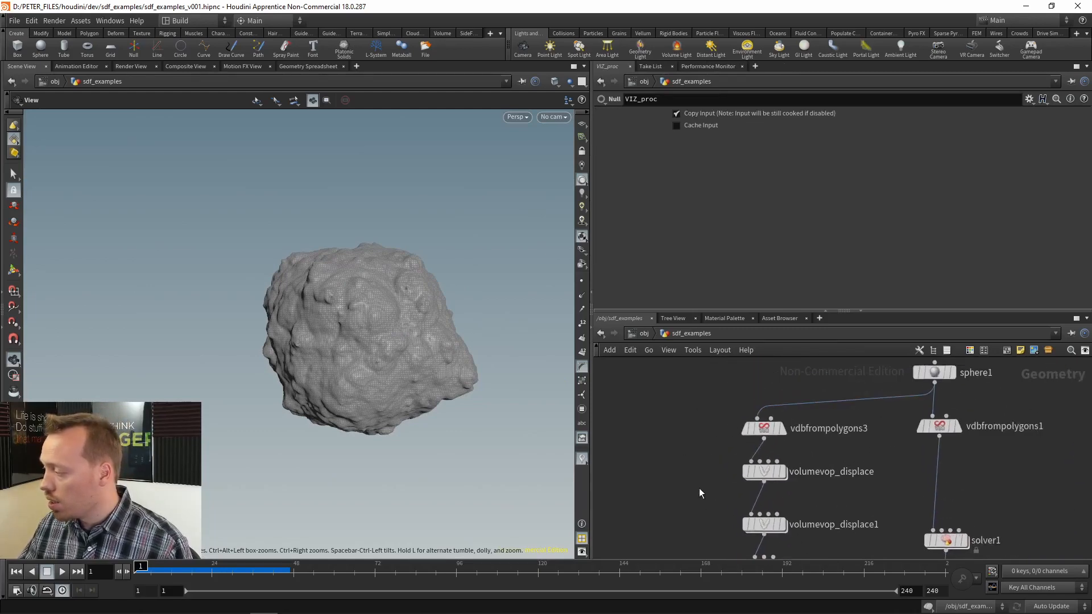
pyautogui.scroll(1, 674, 446)
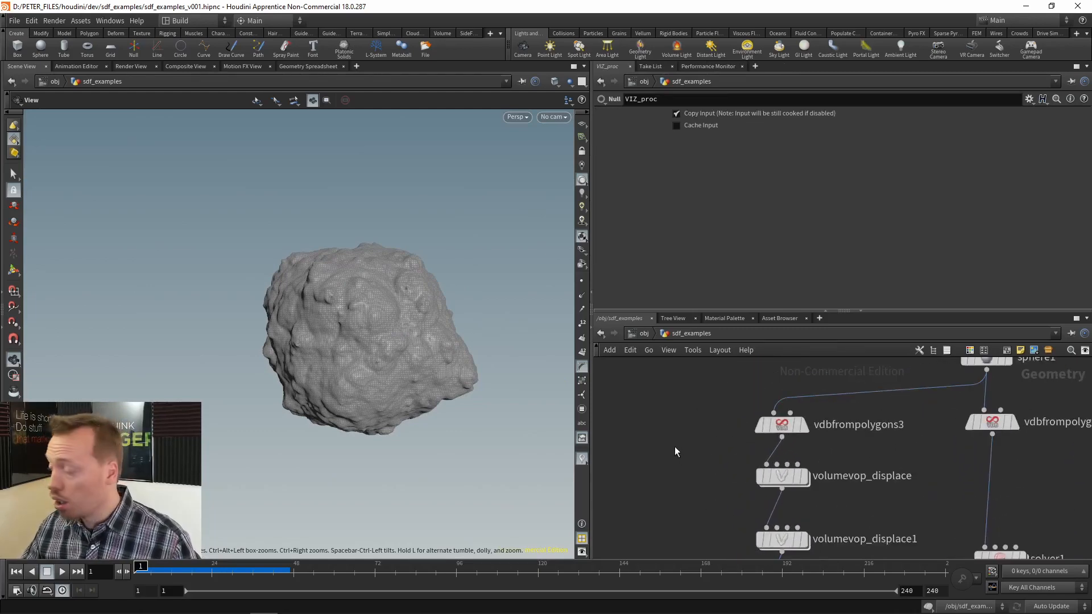
pyautogui.press('Tab')
pyautogui.write('v')
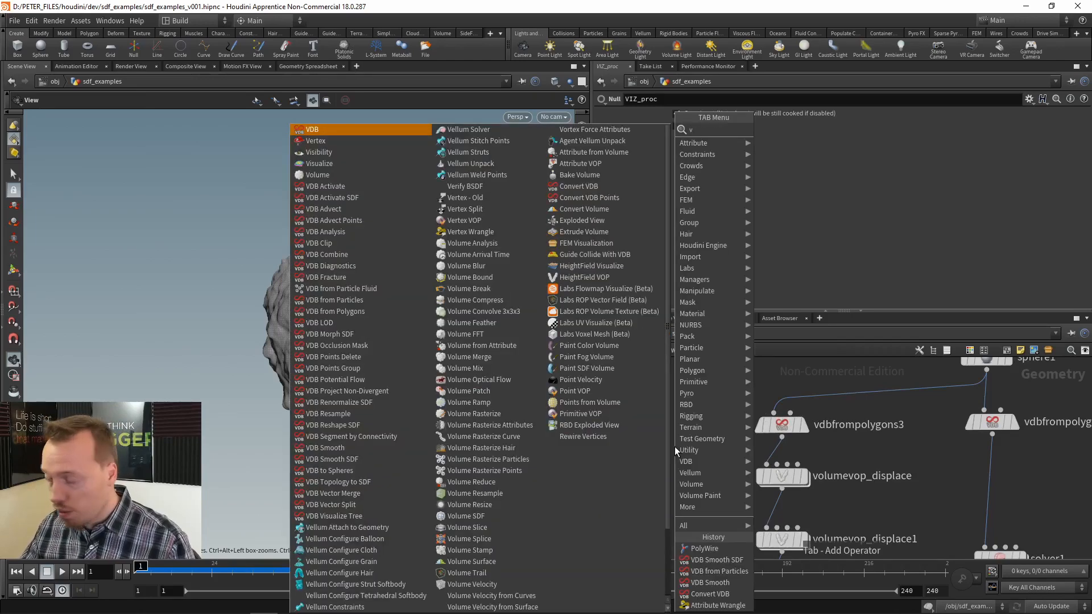
pyautogui.write('o a')
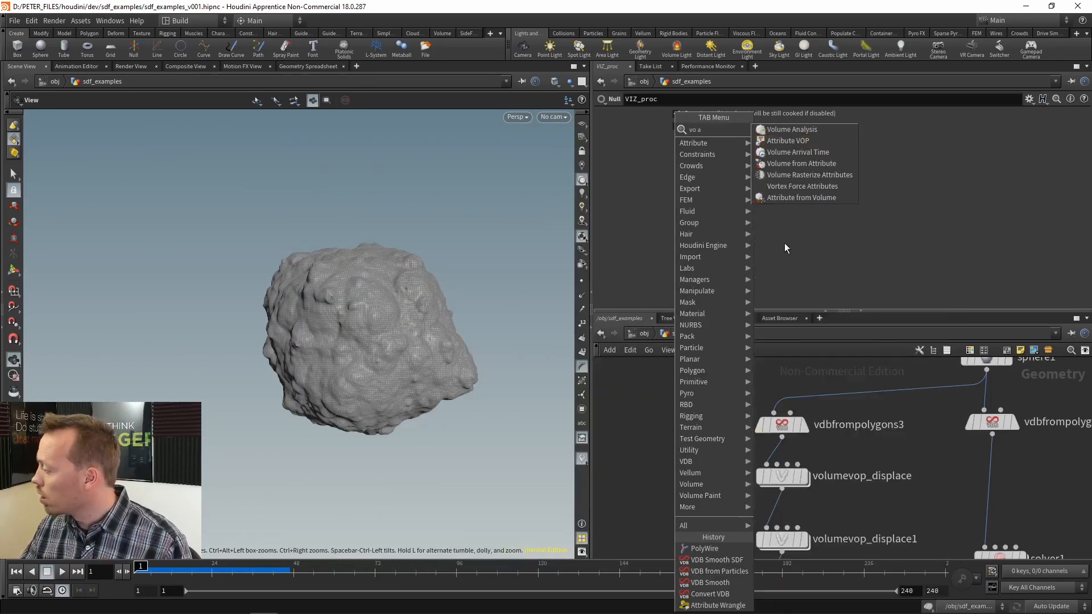
pyautogui.press('Escape')
# - Add a Volume VOP node beside volumevop_displace and wire the vdbfrompolygons3 output into its first input
pyautogui.press('Tab')
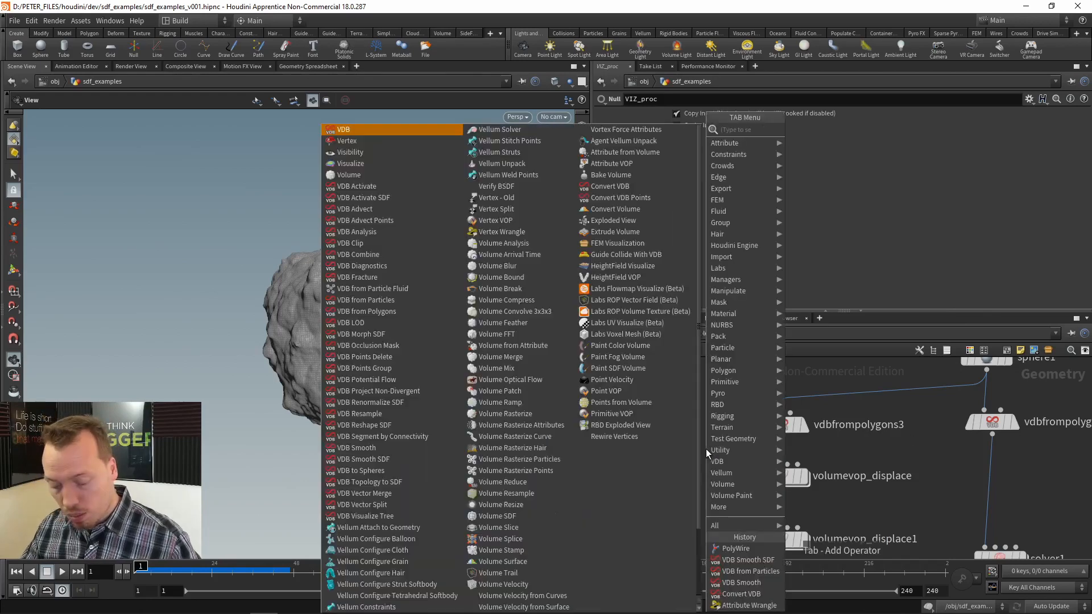
pyautogui.write('vol v')
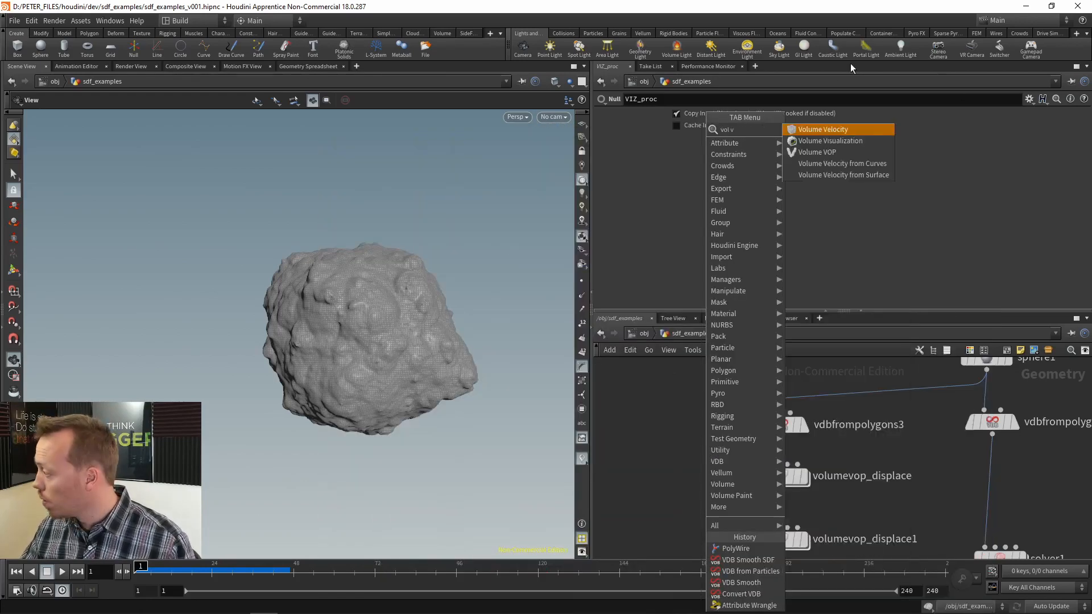
pyautogui.click(826, 152)
pyautogui.click(676, 471)
pyautogui.click(781, 438)
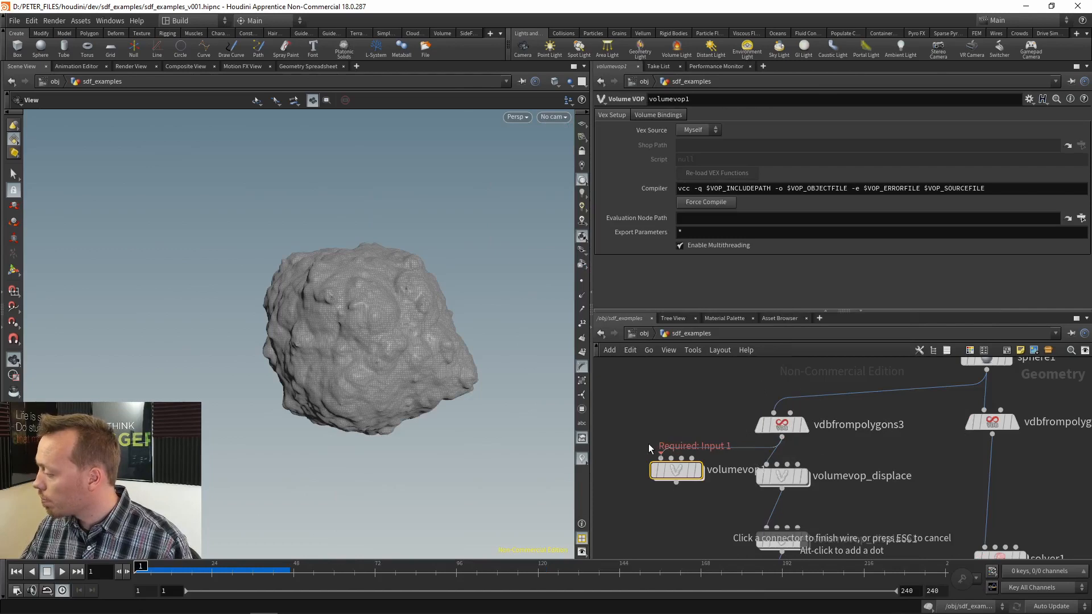
pyautogui.click(650, 445)
# - Enter the new volumevop1 network and place a Volume Sample node between the global parameters and output nodes
pyautogui.moveTo(653, 435); pyautogui.dragTo(750, 402, button='middle')
pyautogui.moveTo(780, 445); pyautogui.dragTo(716, 446)
pyautogui.doubleClick(714, 444)
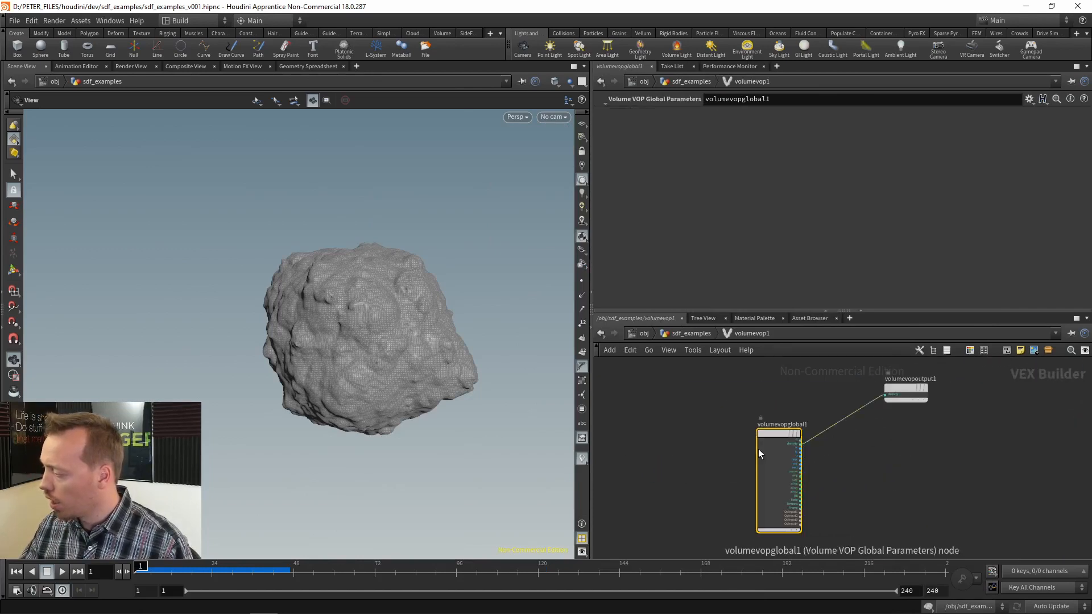
pyautogui.press('Tab')
pyautogui.write('vol')
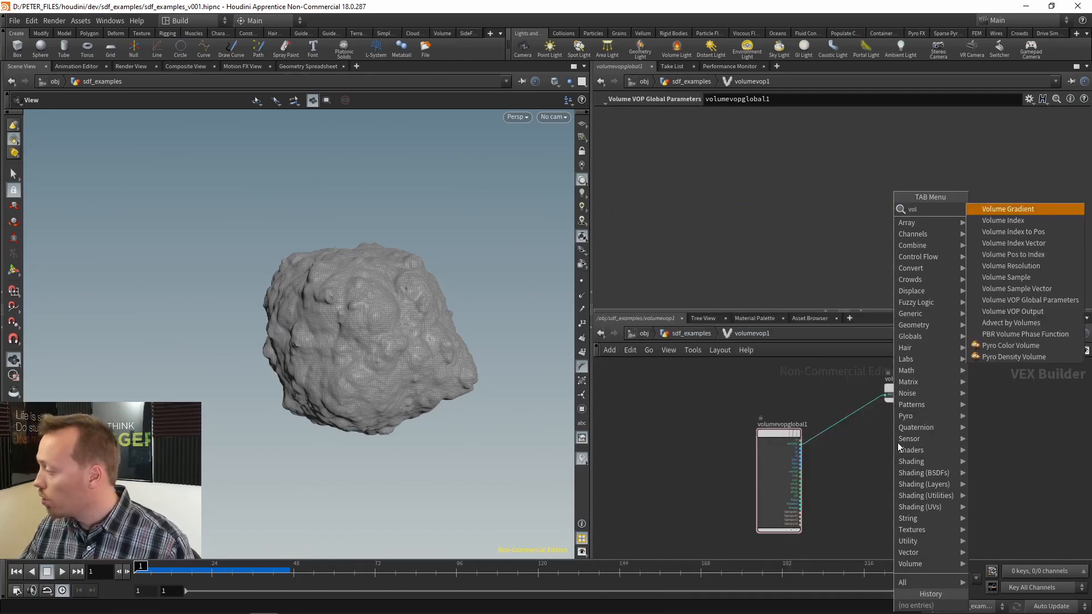
pyautogui.click(1028, 277)
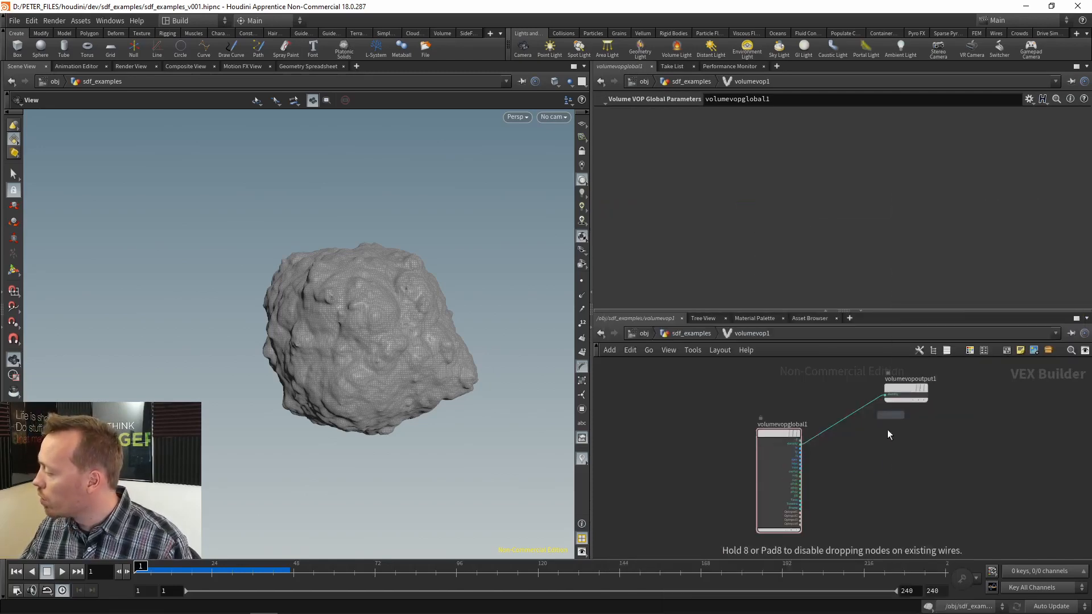
pyautogui.click(887, 432)
# - Connect the global P output to the Volume Sample's samplepos and wire OpInput2 into its filename input
pyautogui.scroll(3, 887, 432)
pyautogui.moveTo(666, 485); pyautogui.dragTo(729, 418, button='middle')
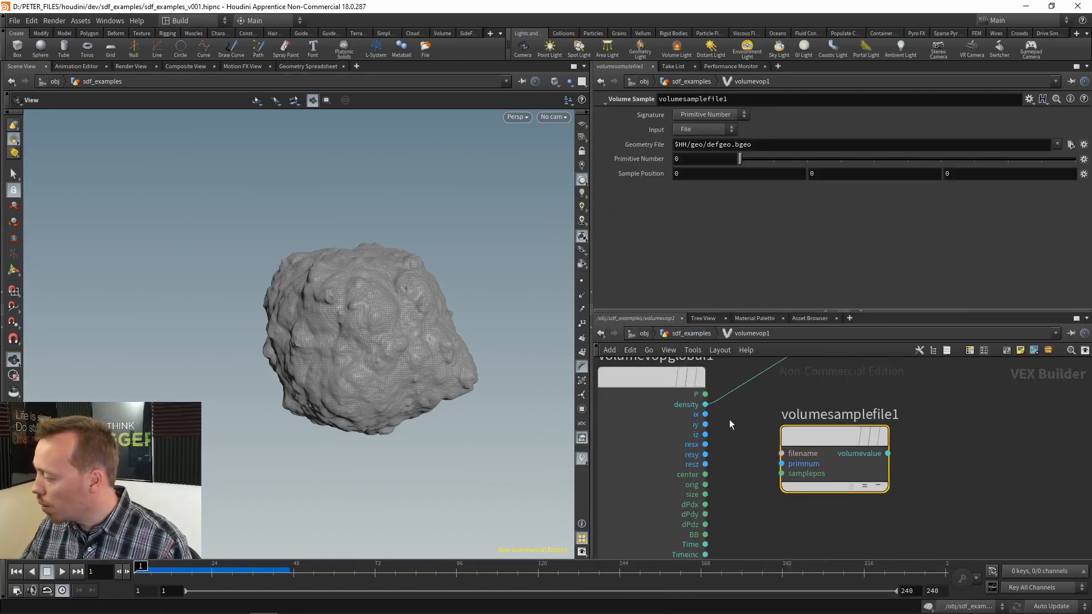
pyautogui.click(705, 394)
pyautogui.click(775, 479)
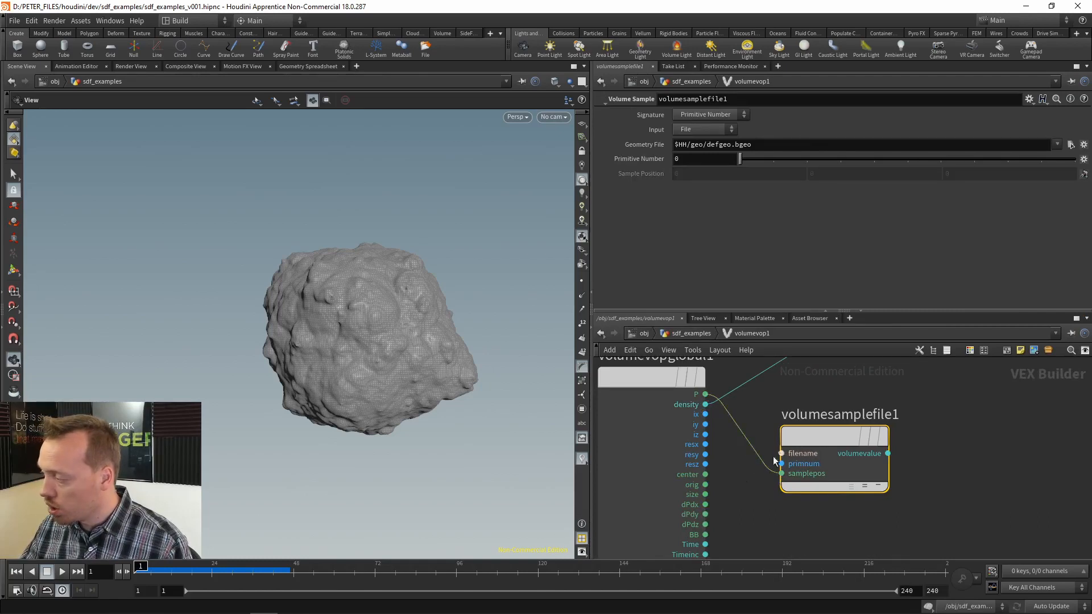
pyautogui.click(777, 455)
pyautogui.moveTo(729, 517); pyautogui.dragTo(743, 366, button='middle')
pyautogui.click(721, 424)
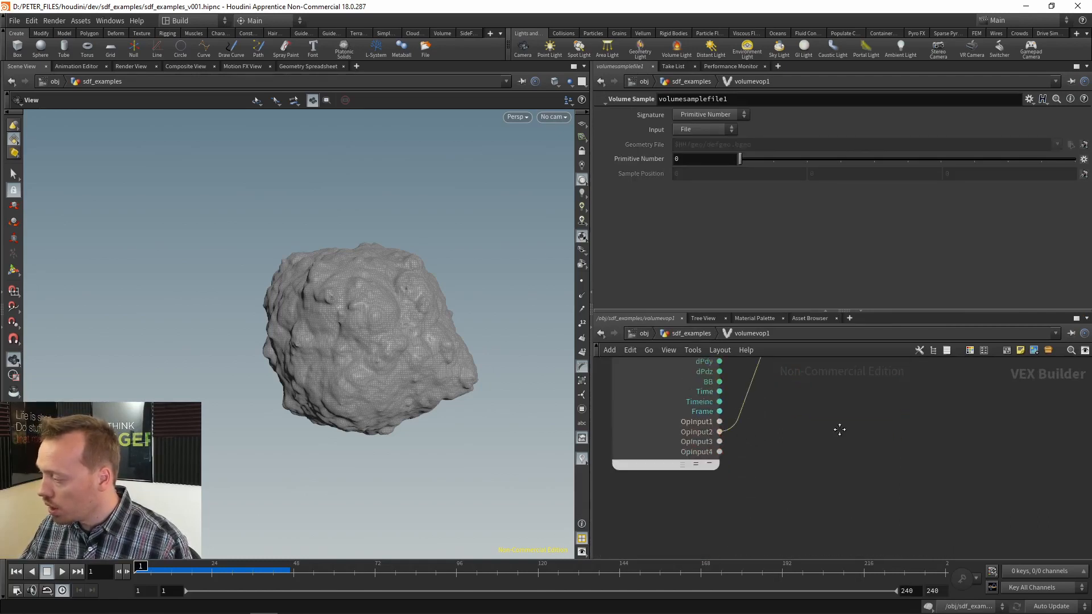
# - Move the Volume Sample node farther from the global parameters node and rewire its filename input to OpInput1
pyautogui.scroll(-3, 762, 473)
pyautogui.press('u')
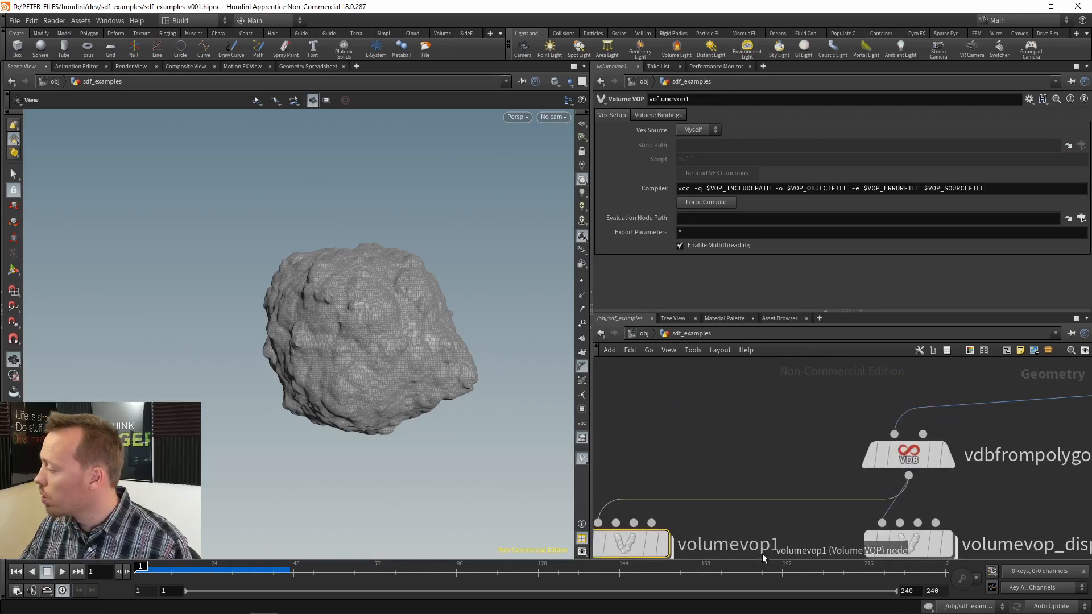
pyautogui.press('i')
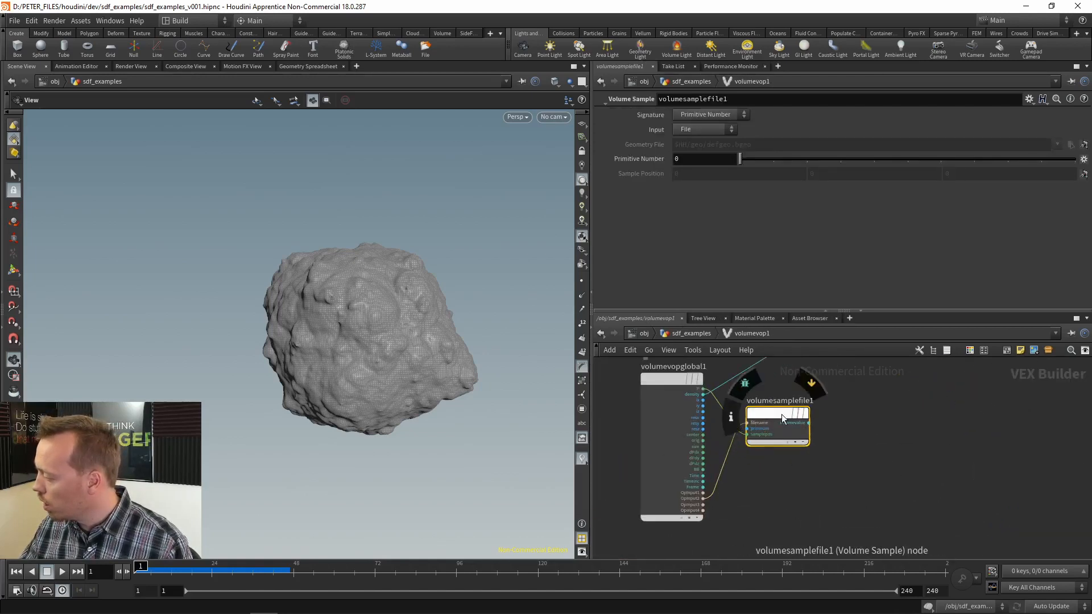
pyautogui.moveTo(782, 414); pyautogui.dragTo(837, 411)
pyautogui.moveTo(706, 498); pyautogui.dragTo(703, 492)
pyautogui.moveTo(815, 470); pyautogui.dragTo(726, 488, button='middle')
pyautogui.scroll(3, 739, 418)
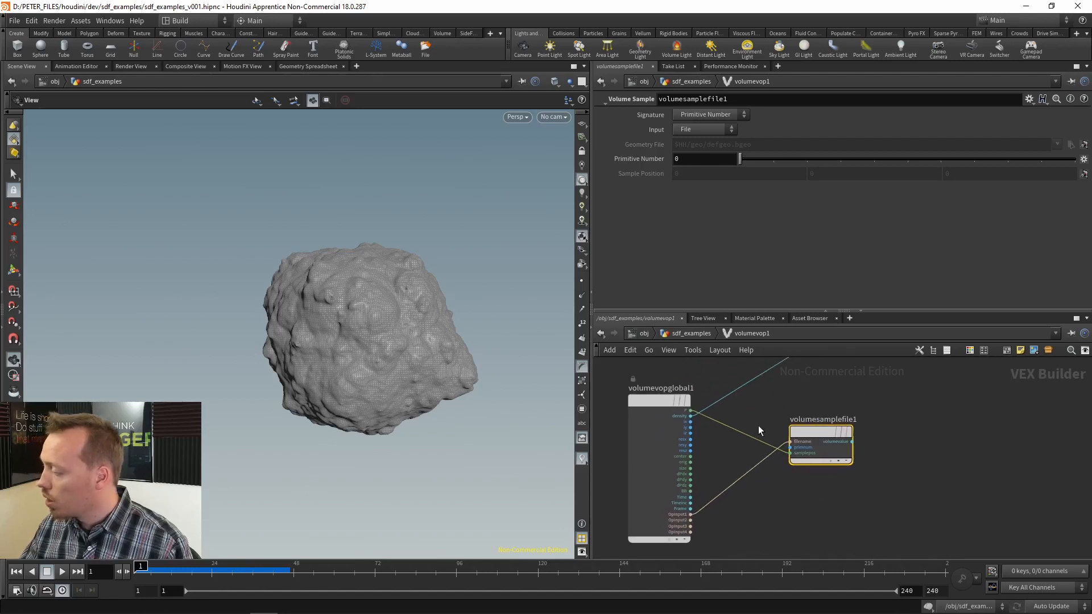
# - Check the Primitive Number against the surface volume in vdbfrompolygons3's node info, and return inside volumevop1
pyautogui.click(693, 160)
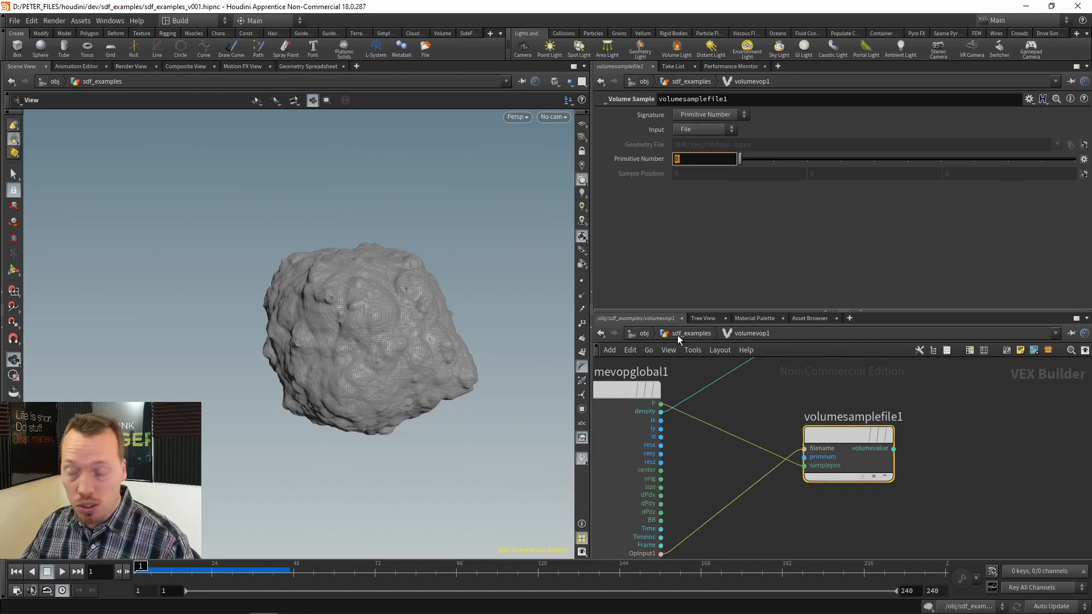
pyautogui.press('u')
pyautogui.moveTo(895, 389); pyautogui.dragTo(769, 412, button='middle')
pyautogui.middleClick(890, 409)
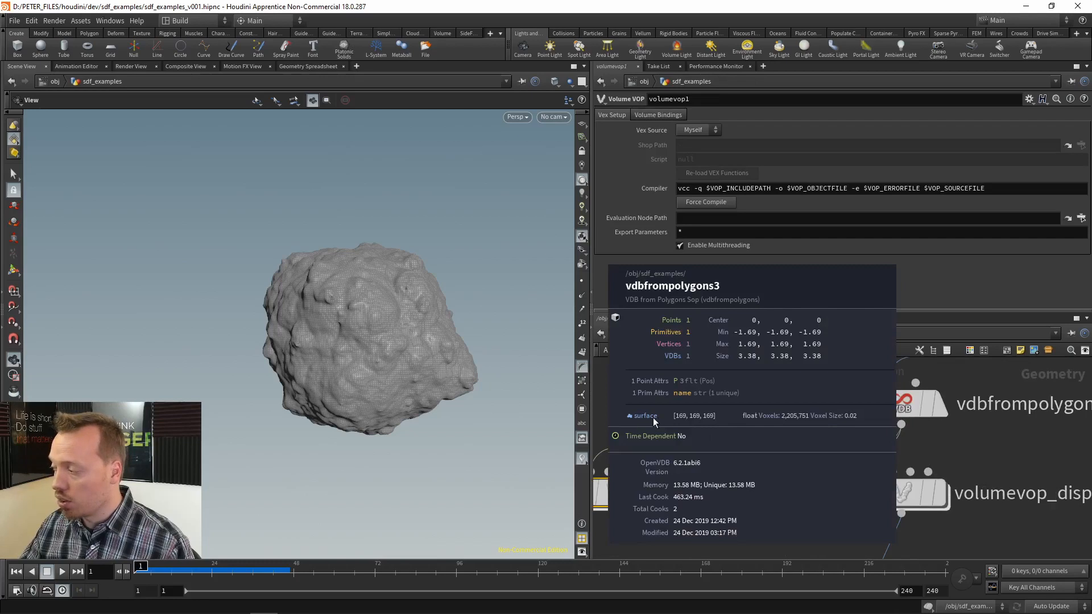
pyautogui.moveTo(628, 433); pyautogui.dragTo(746, 405, button='middle')
pyautogui.doubleClick(740, 466)
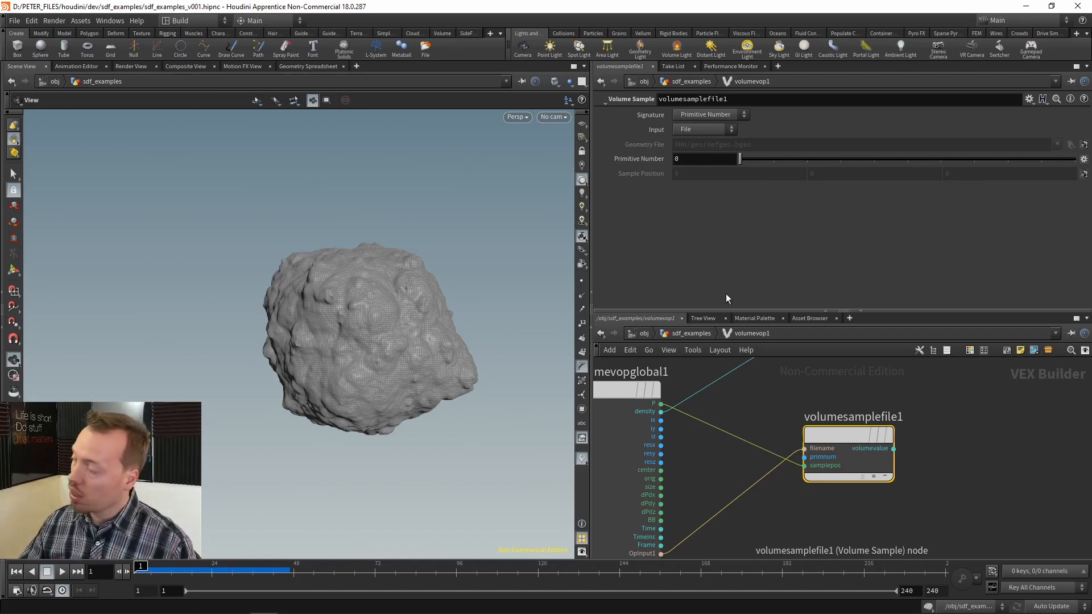
# - Spread out the VOP network by moving volumevopoutput1 farther from the globals and the Volume Sample node lower
pyautogui.moveTo(865, 434)
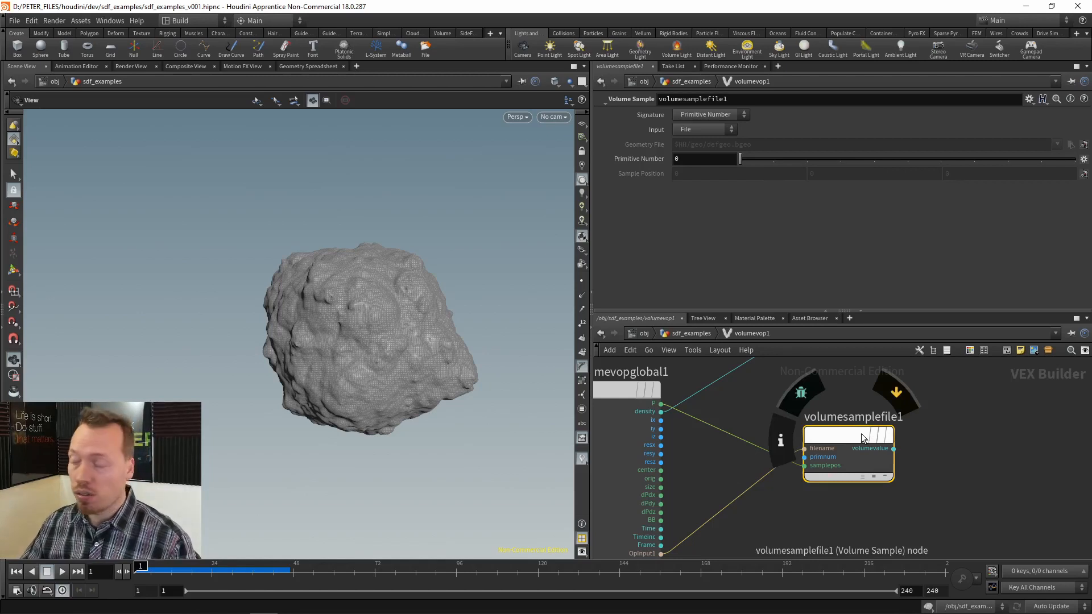
pyautogui.moveTo(950, 472); pyautogui.dragTo(878, 477, button='middle')
pyautogui.scroll(-3, 877, 477)
pyautogui.moveTo(930, 415); pyautogui.dragTo(900, 438, button='middle')
pyautogui.moveTo(801, 377); pyautogui.dragTo(900, 418)
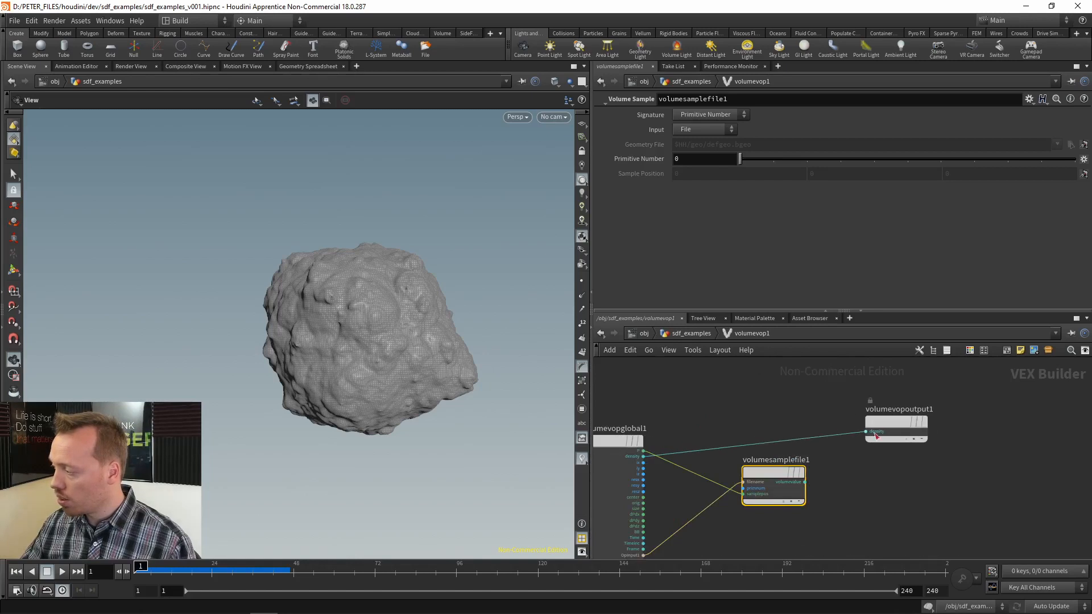
pyautogui.moveTo(851, 473); pyautogui.dragTo(872, 437, button='middle')
pyautogui.moveTo(804, 430); pyautogui.dragTo(792, 464)
pyautogui.scroll(3, 648, 426)
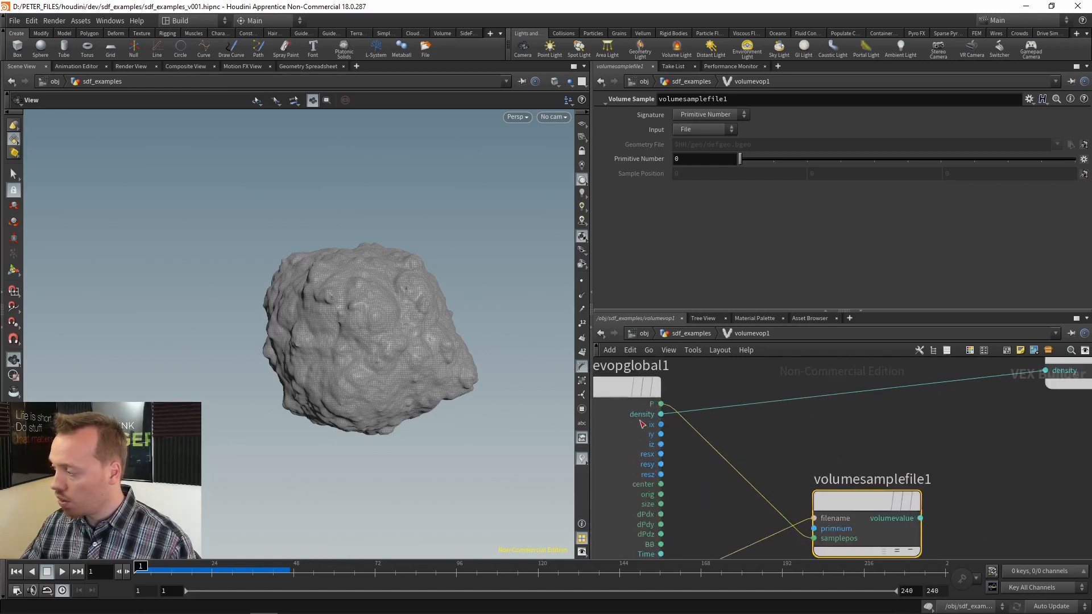
pyautogui.scroll(-3, 873, 432)
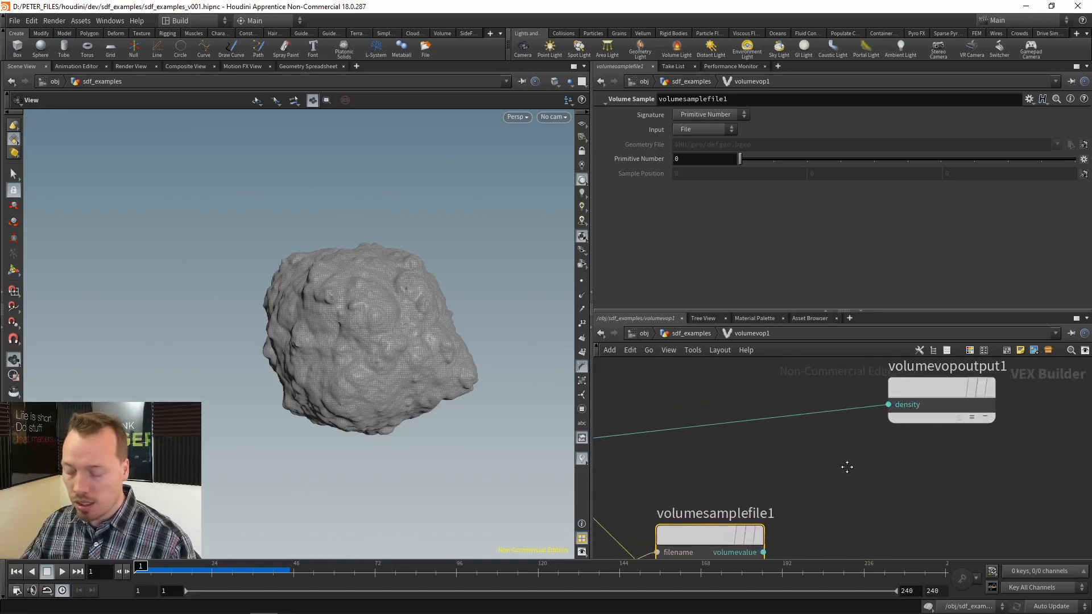
# - Duplicate vdbfrompolygons3 in the sdf_examples network and wire the copy between sphere1 and volumevop1
pyautogui.press('u')
pyautogui.moveTo(895, 402); pyautogui.dragTo(672, 461, button='middle')
pyautogui.click(800, 437)
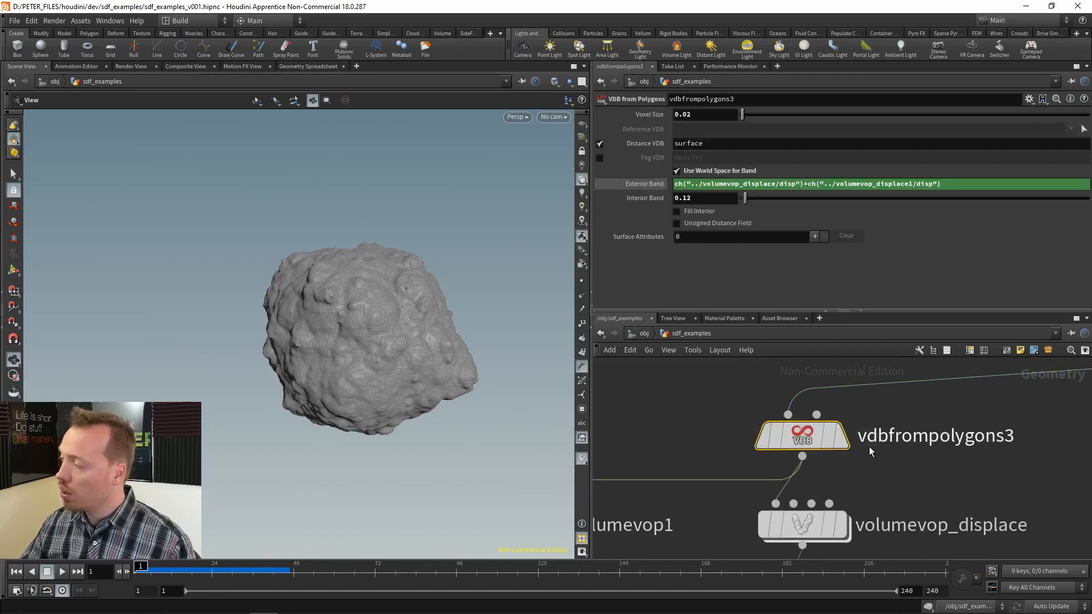
pyautogui.click(662, 186)
pyautogui.hotkey('ctrl', 'c')
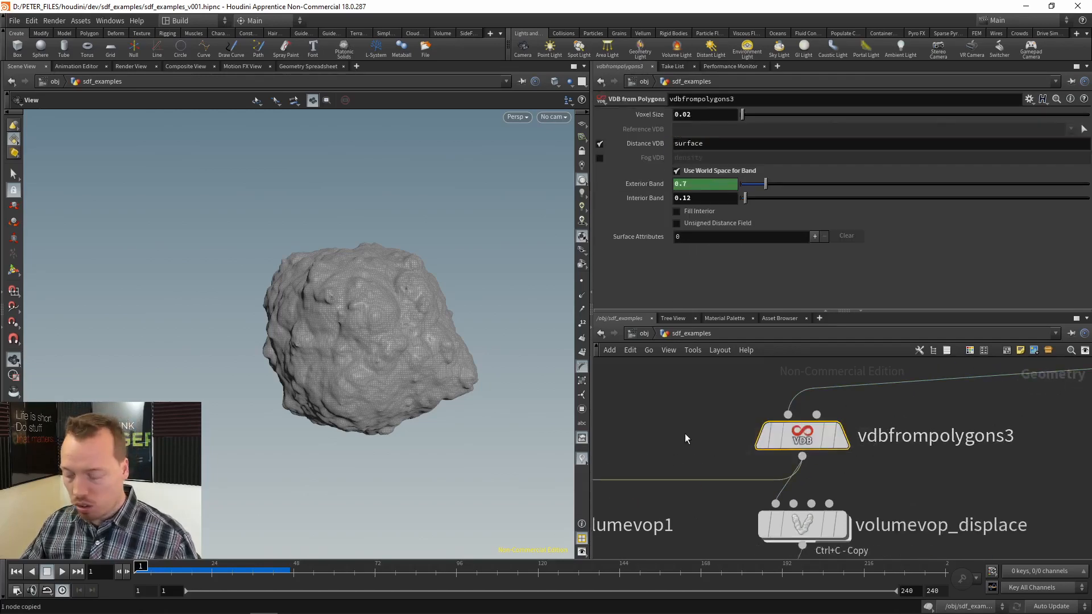
pyautogui.hotkey('ctrl', 'v')
pyautogui.moveTo(699, 443); pyautogui.dragTo(632, 514)
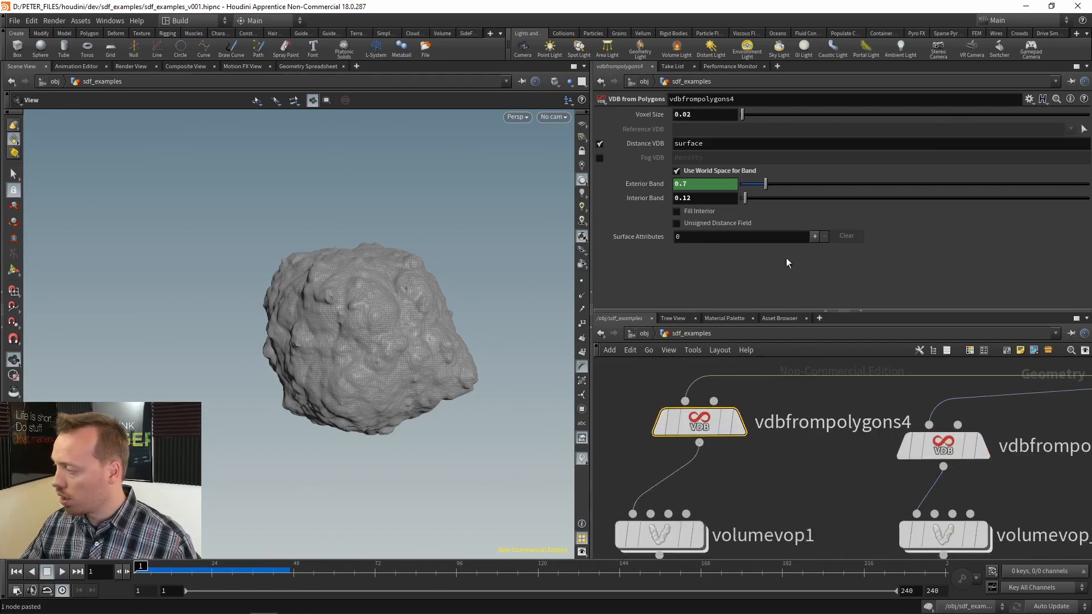
# - Disable Use World Space for Band on the copied VDB from Polygons node and set exterior and interior band voxels to 10
pyautogui.click(677, 171)
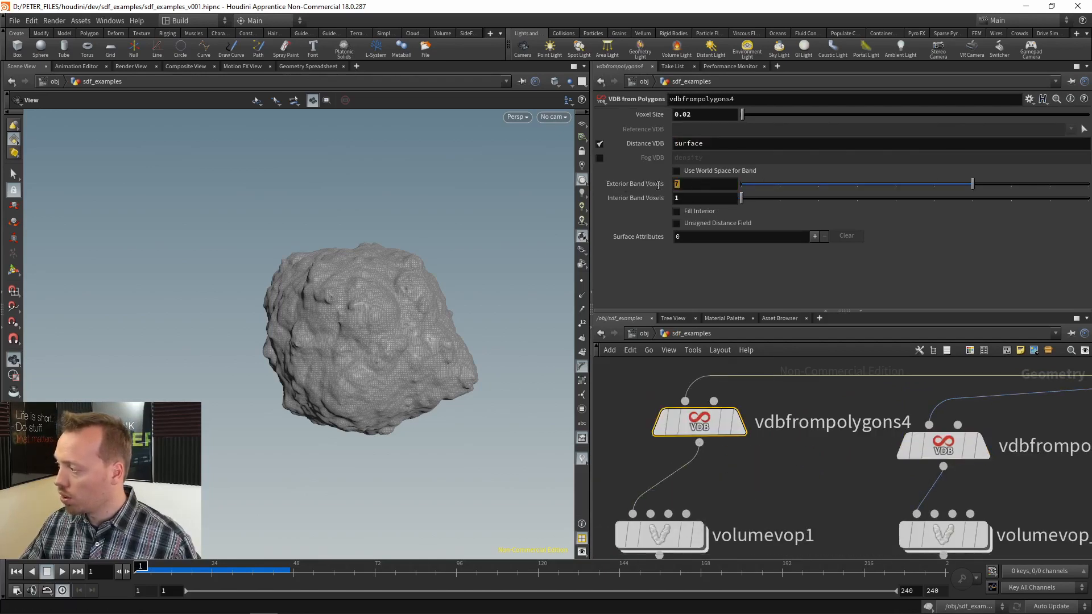
pyautogui.press('BackSpace')
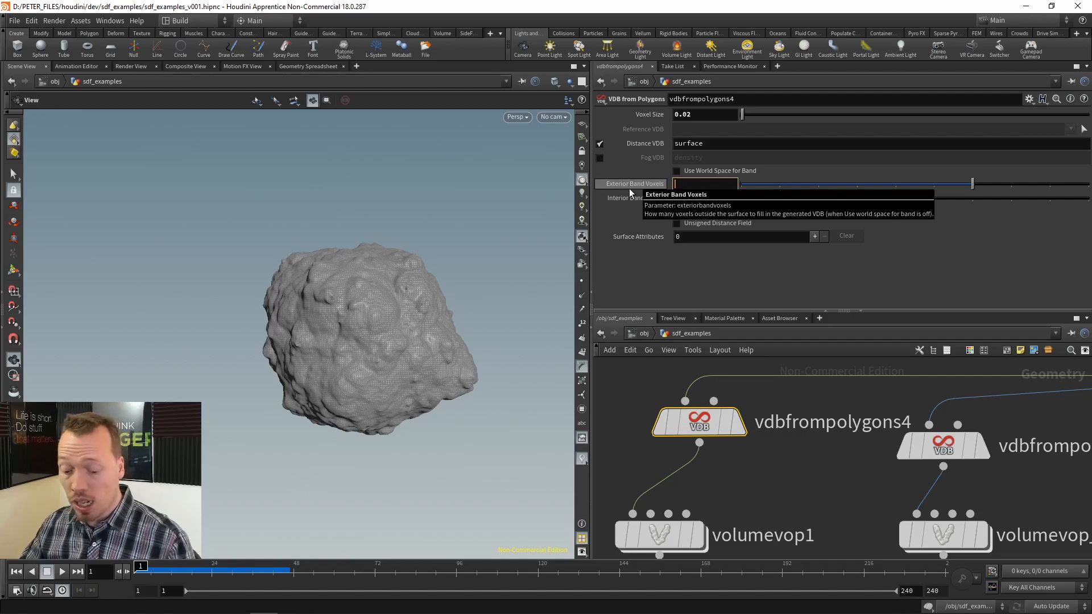
pyautogui.write('10')
pyautogui.press('Return')
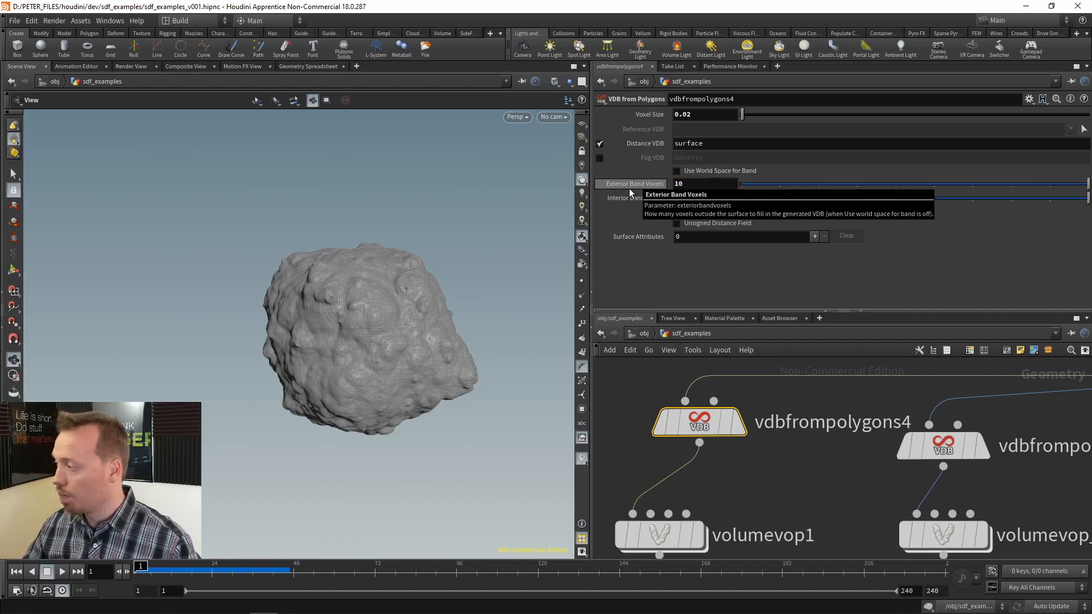
# - Display vdbfrompolygons4 in the viewport as wireframe and orbit around its voxel bands
pyautogui.click(742, 429)
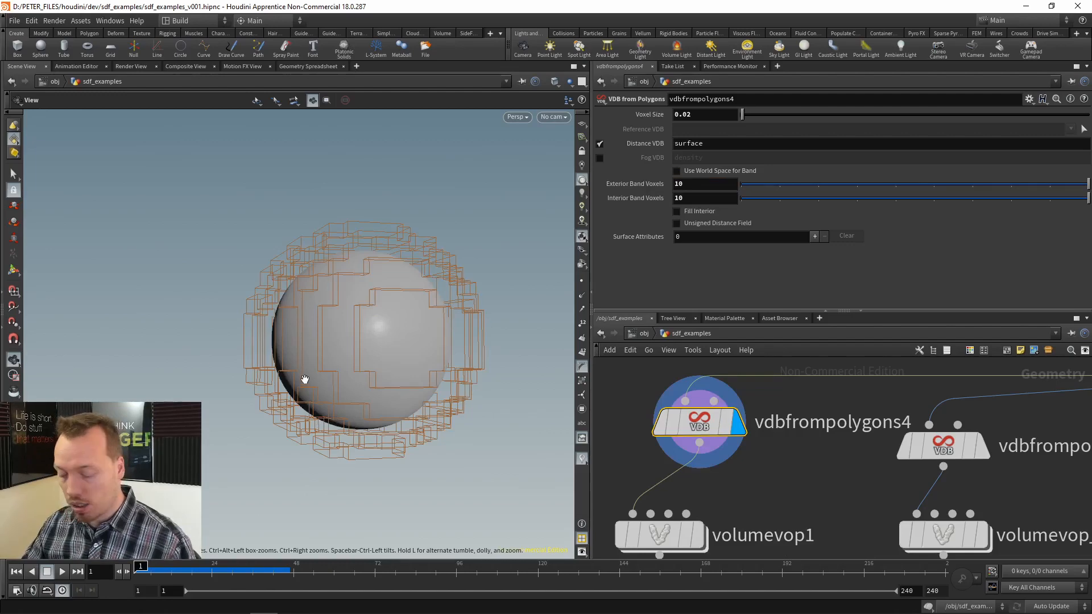
pyautogui.press('w')
pyautogui.moveTo(312, 370)
pyautogui.mouseDown()
pyautogui.moveTo(285, 370)
pyautogui.moveTo(423, 310)
pyautogui.moveTo(356, 337)
pyautogui.moveTo(398, 324)
pyautogui.mouseUp()
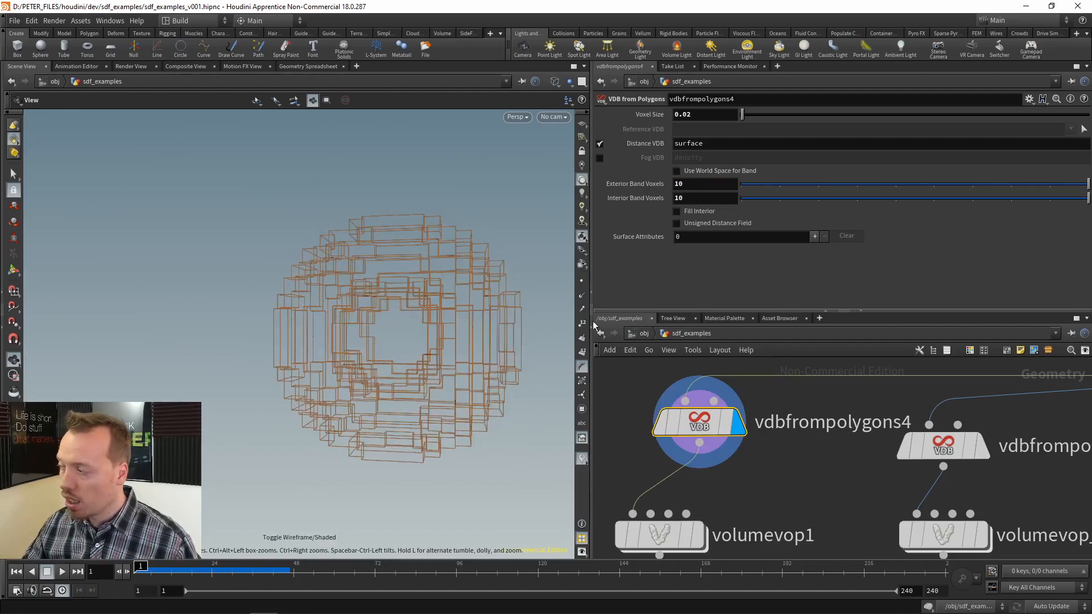
# - Enable Fill Interior on vdbfrompolygons4 and line the node up above volumevop1
pyautogui.click(687, 211)
pyautogui.click(690, 212)
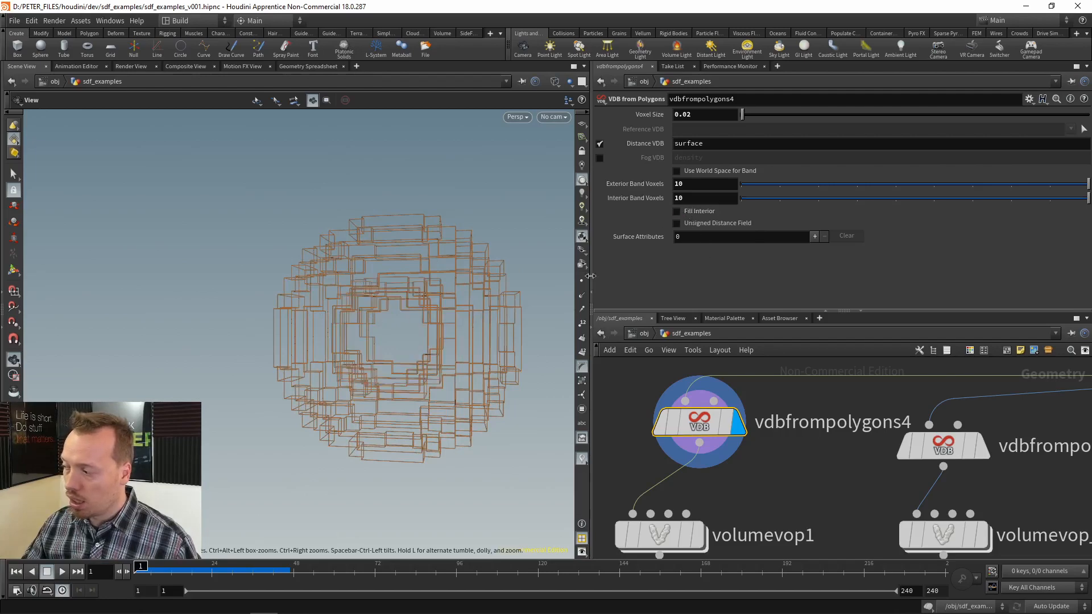
pyautogui.click(701, 211)
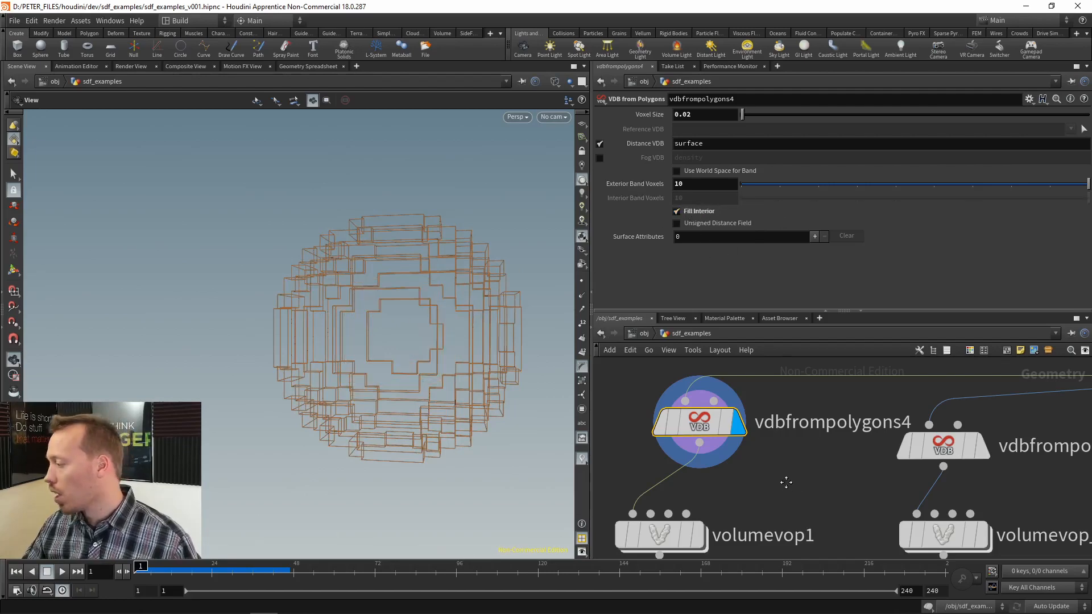
pyautogui.moveTo(786, 482); pyautogui.dragTo(868, 484, button='middle')
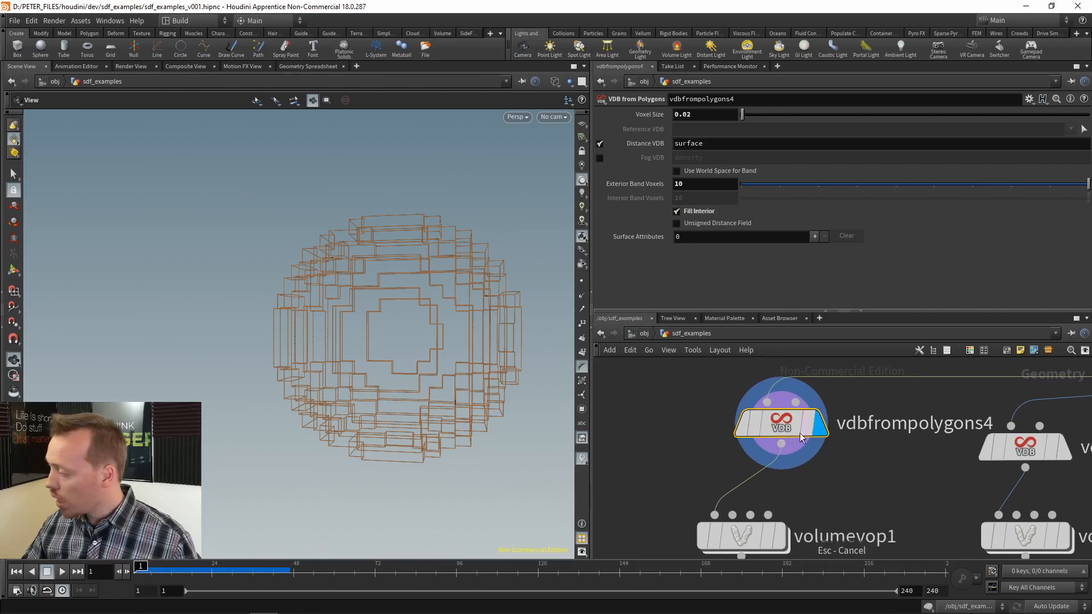
pyautogui.moveTo(800, 438); pyautogui.dragTo(761, 444, button='middle')
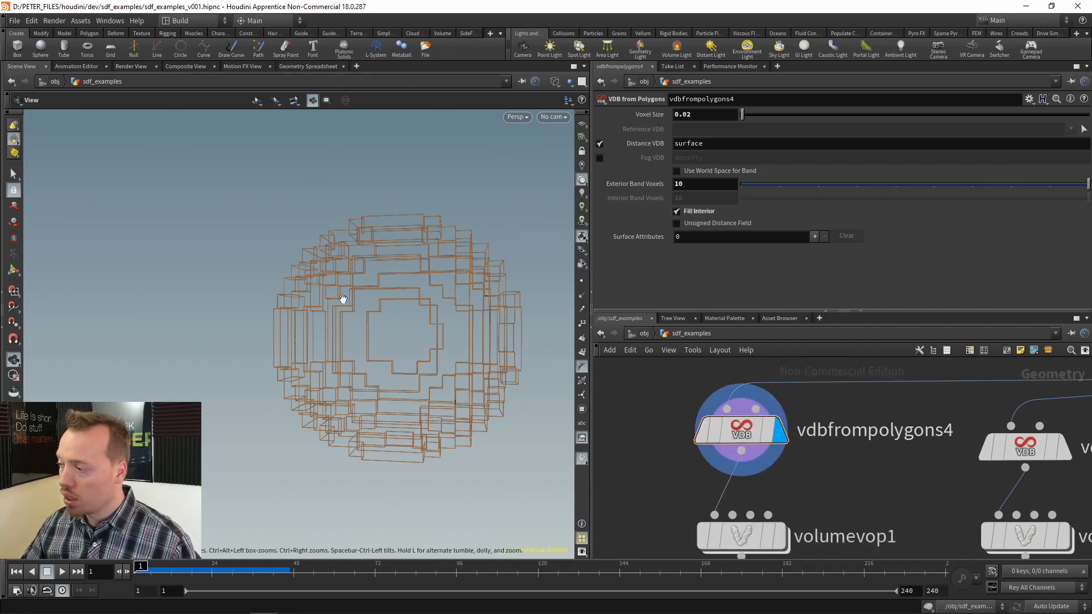
# - Save the scene and display volumevop1 in the viewport
pyautogui.hotkey('ctrl', 's')
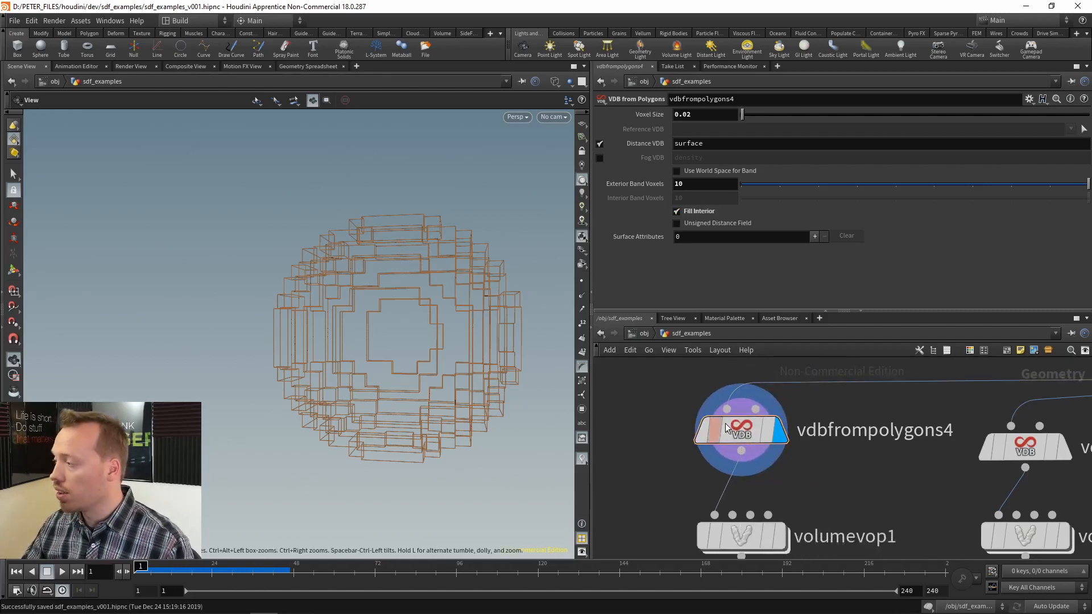
pyautogui.moveTo(829, 477); pyautogui.dragTo(819, 414, button='middle')
pyautogui.moveTo(825, 423); pyautogui.dragTo(686, 529)
pyautogui.moveTo(815, 501); pyautogui.dragTo(880, 471, button='middle')
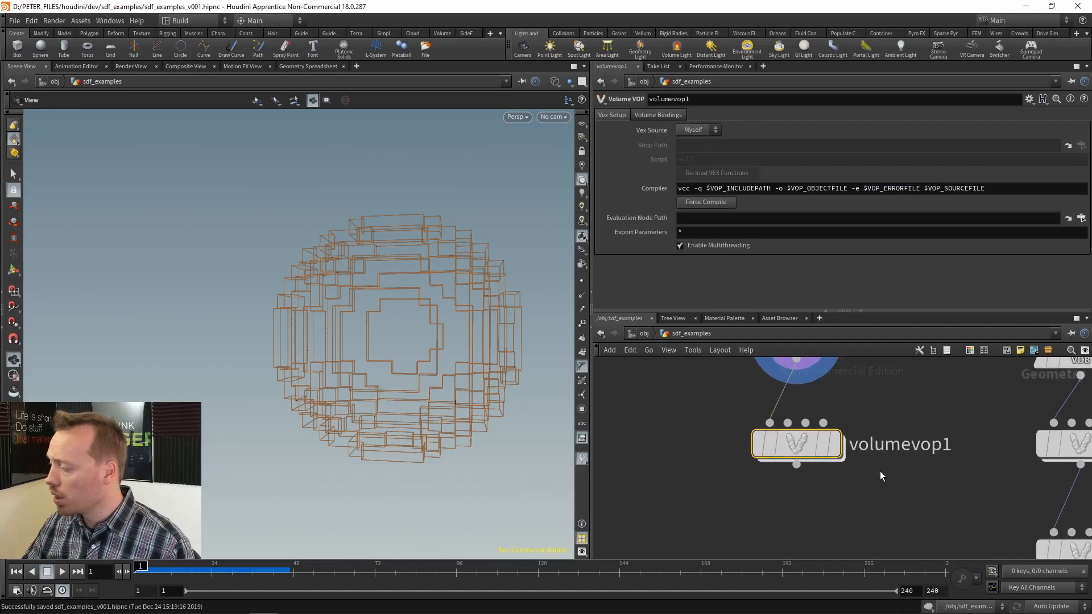
pyautogui.click(836, 444)
pyautogui.moveTo(907, 412); pyautogui.dragTo(882, 420)
# - Inside volumevop1, wire volumesamplefile1's volumevalue into the density input of volumevopoutput1, and switch the sdf_examples viewport to shaded display
pyautogui.doubleClick(792, 482)
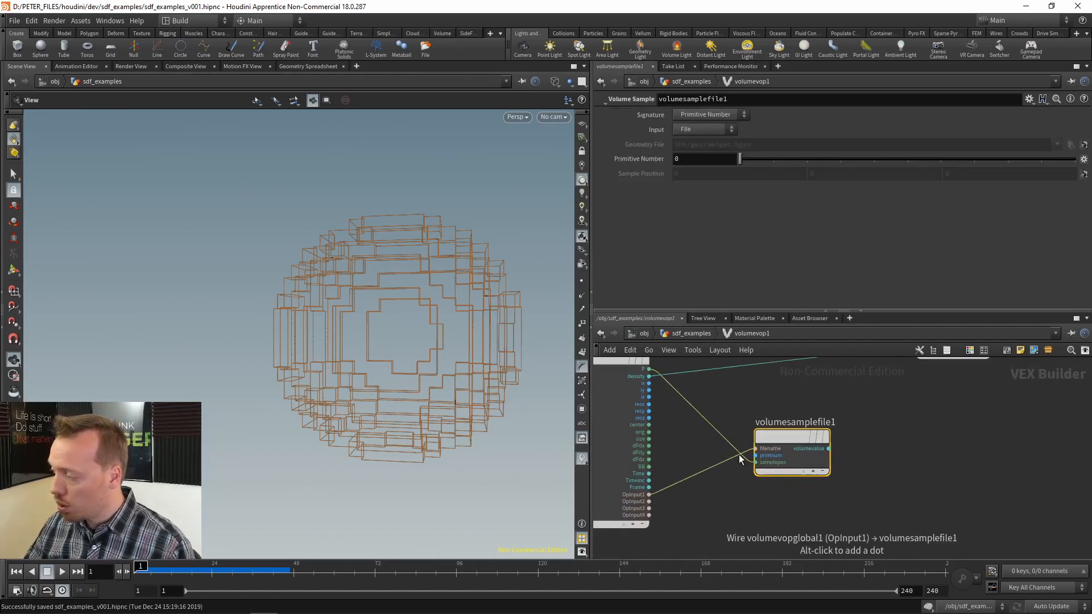
pyautogui.click(828, 449)
pyautogui.moveTo(916, 417); pyautogui.dragTo(752, 451, button='middle')
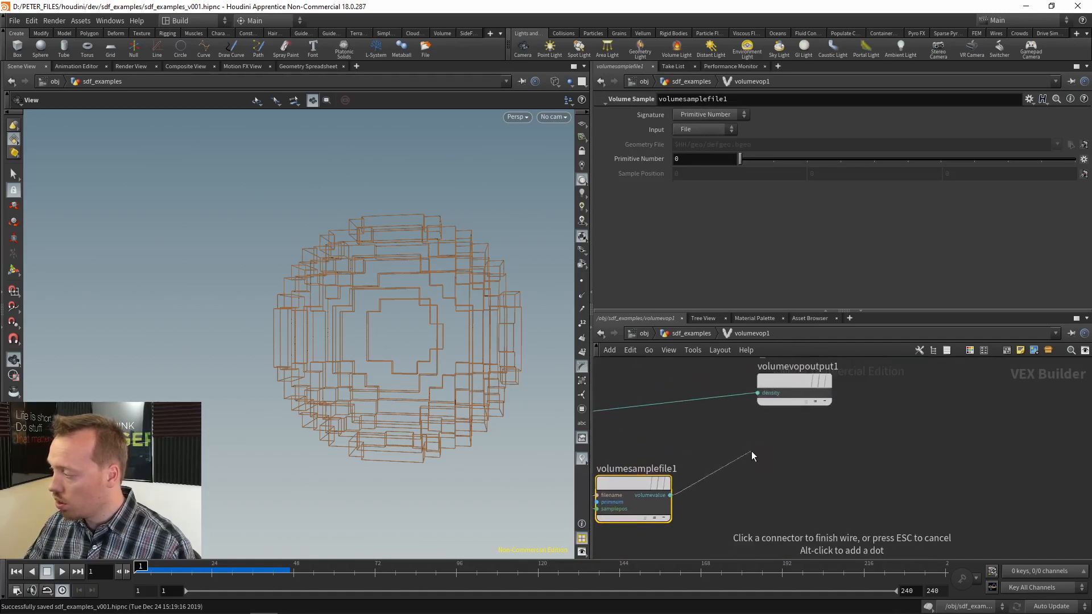
pyautogui.scroll(3, 754, 424)
pyautogui.click(762, 375)
pyautogui.scroll(-3, 900, 445)
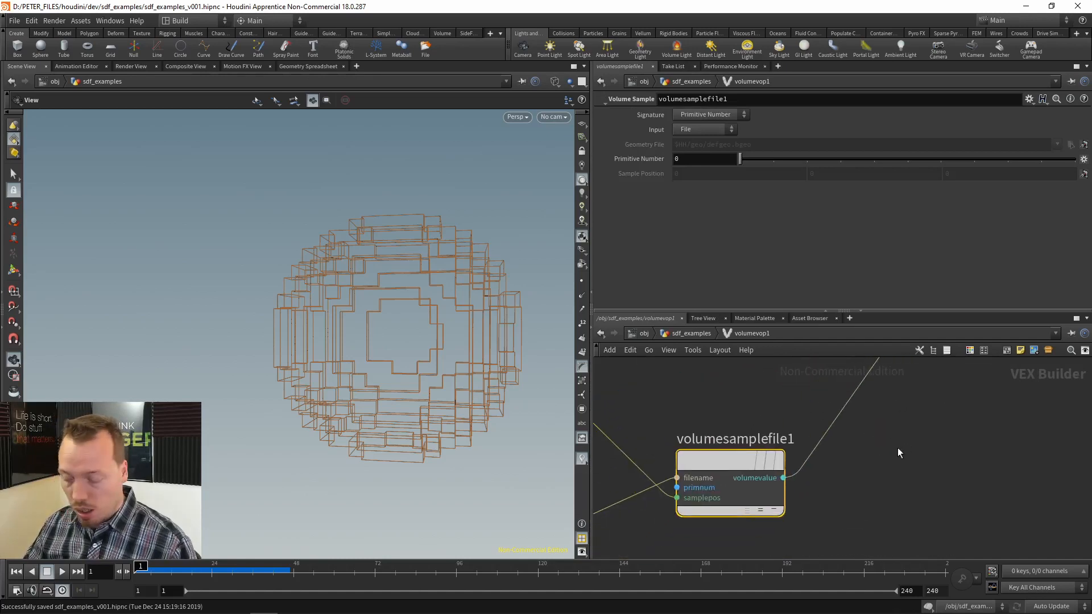
pyautogui.press('u')
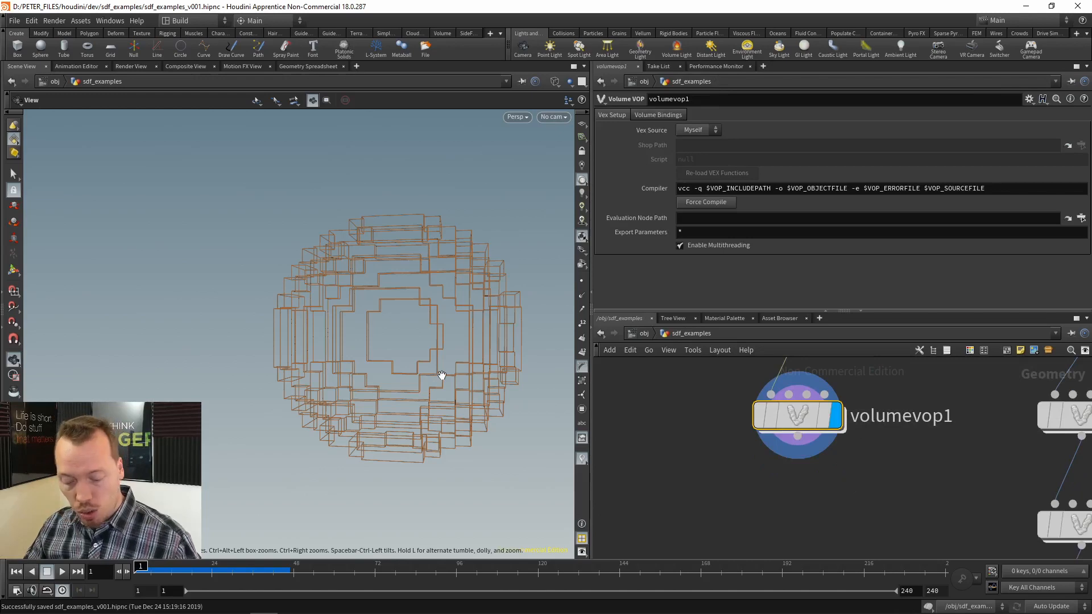
pyautogui.press('w')
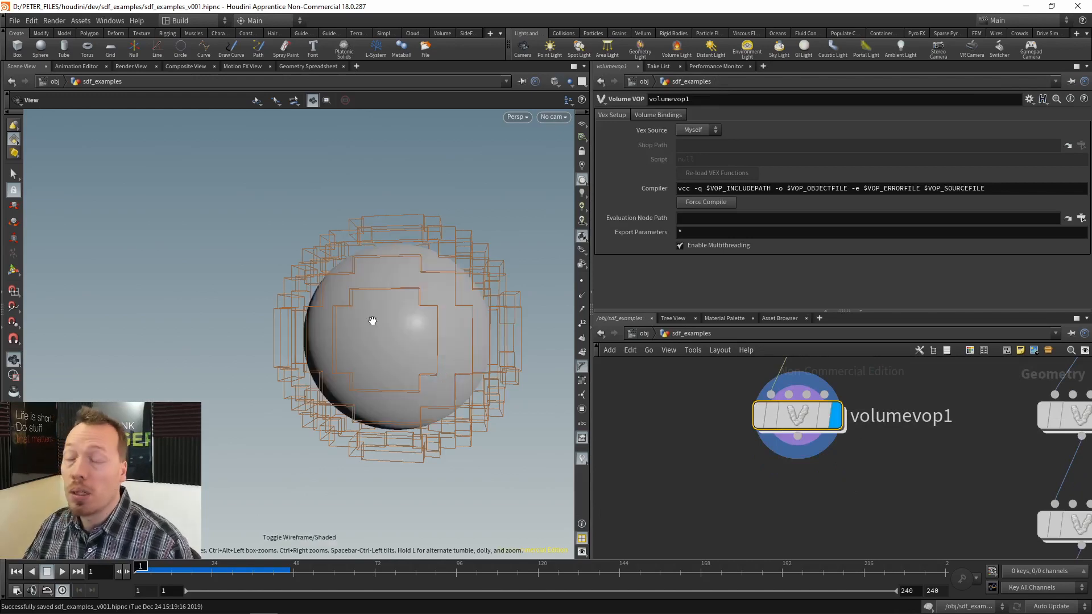
# - Examine how volumesamplefile1 is wired between the global inputs and the output inside volumevop1
pyautogui.doubleClick(807, 421)
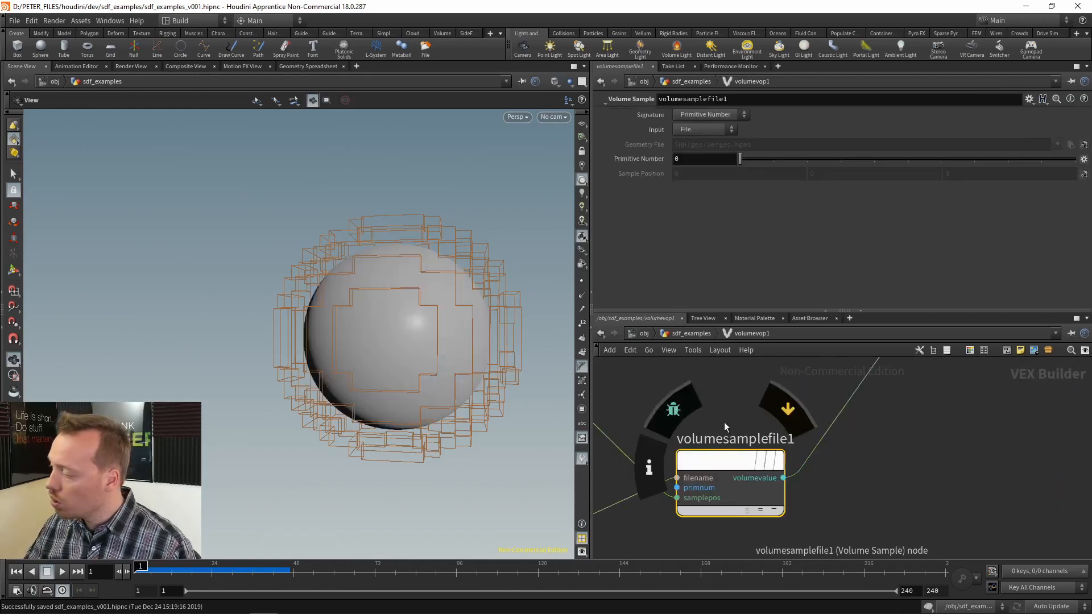
pyautogui.moveTo(879, 514); pyautogui.dragTo(1047, 456, button='middle')
pyautogui.scroll(-3, 946, 481)
pyautogui.scroll(4, 924, 442)
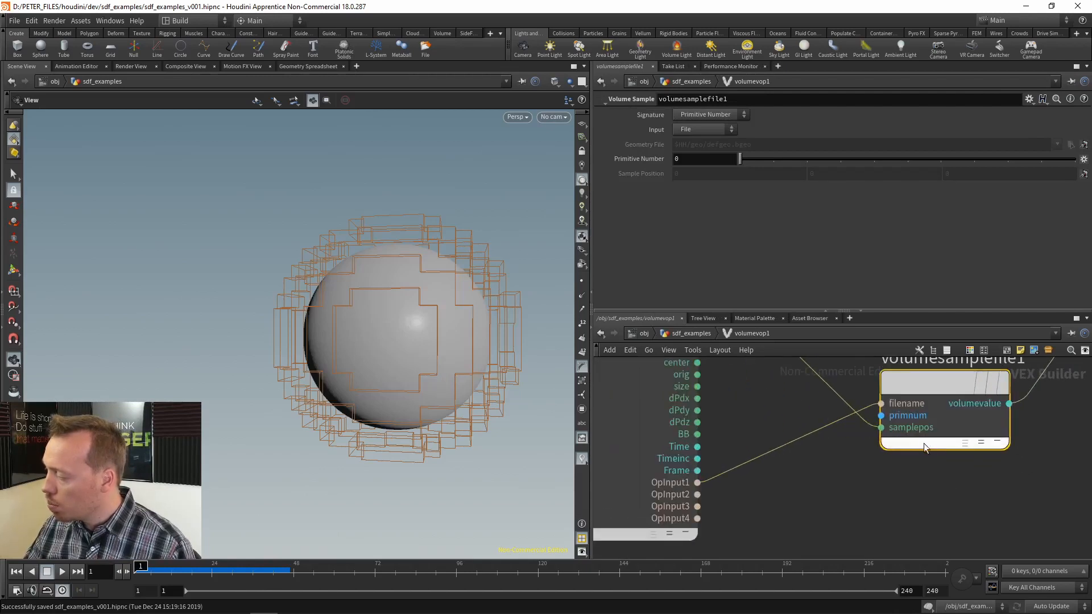
pyautogui.scroll(-3, 994, 496)
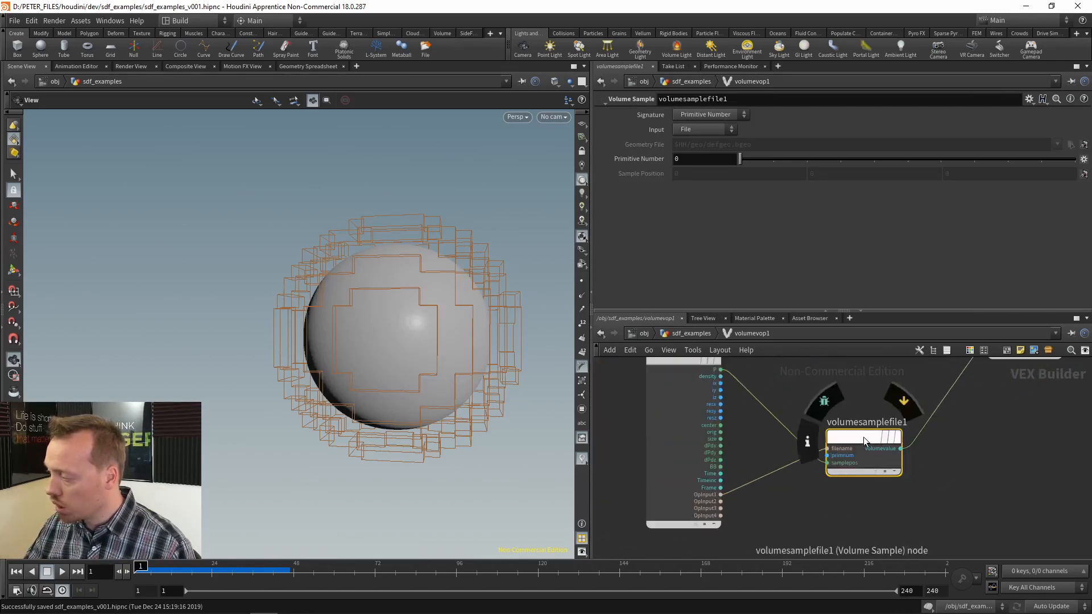
pyautogui.scroll(-3, 927, 419)
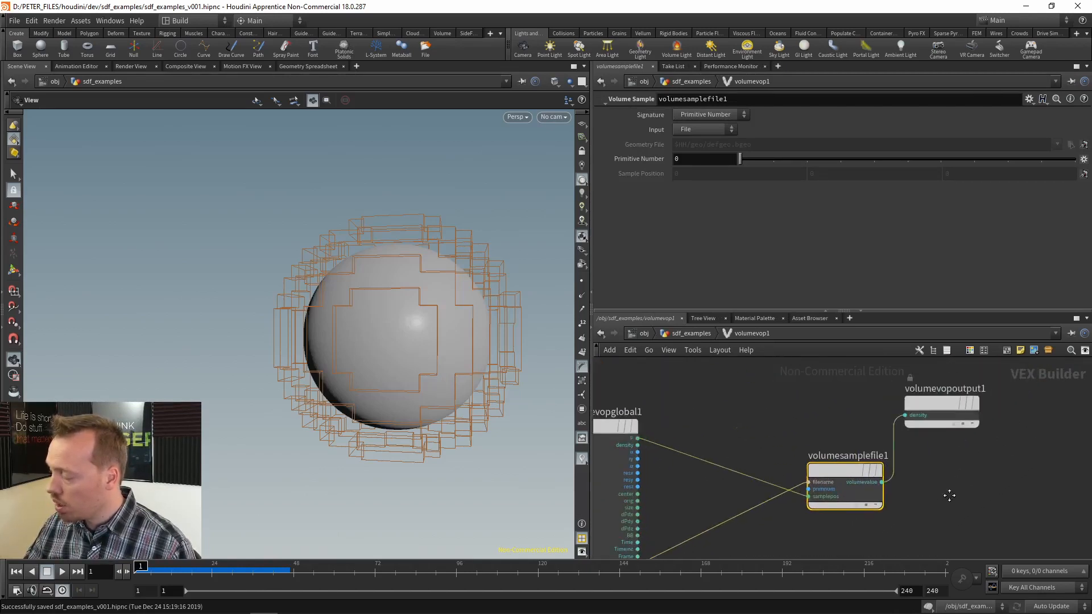
pyautogui.press('u')
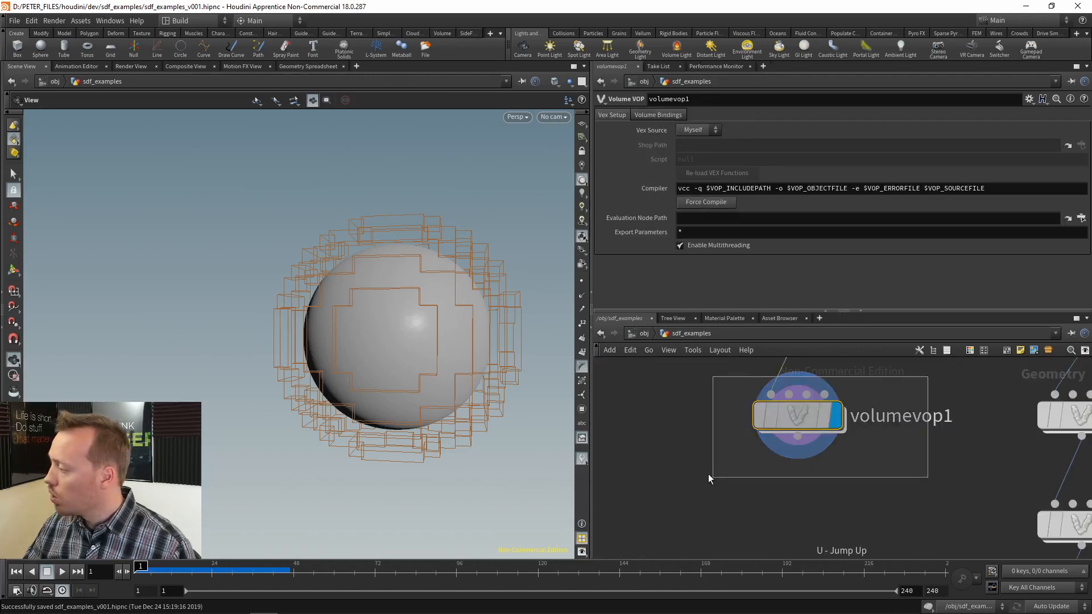
# - Match volumevop1's volume bindings to volumevop_displace by disabling Autobind by Name and enabling Bind Each to Density
pyautogui.click(658, 115)
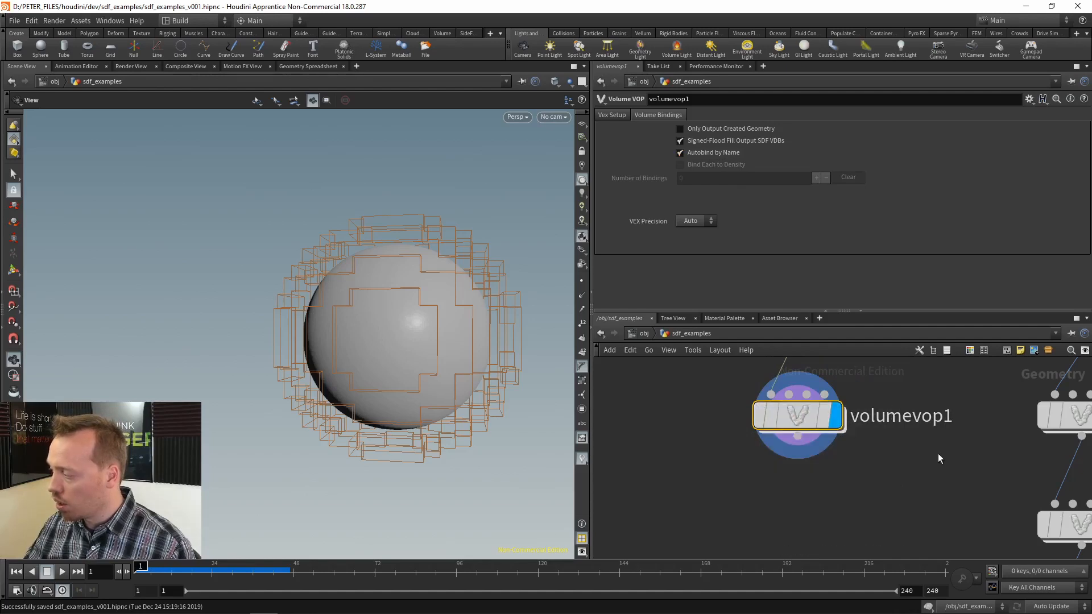
pyautogui.moveTo(937, 452); pyautogui.dragTo(805, 450, button='middle')
pyautogui.click(960, 412)
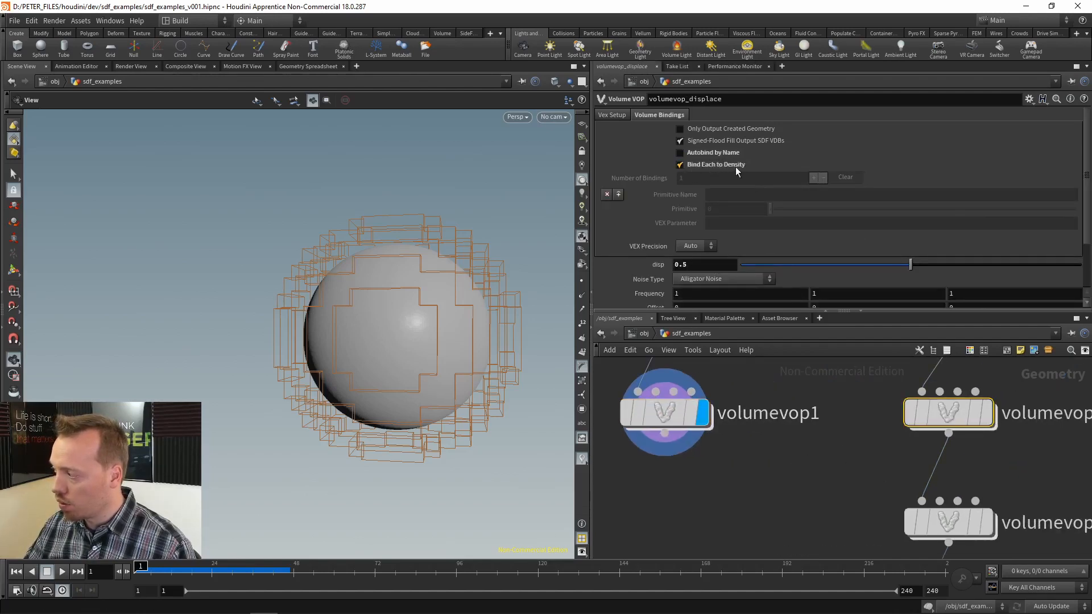
pyautogui.click(666, 413)
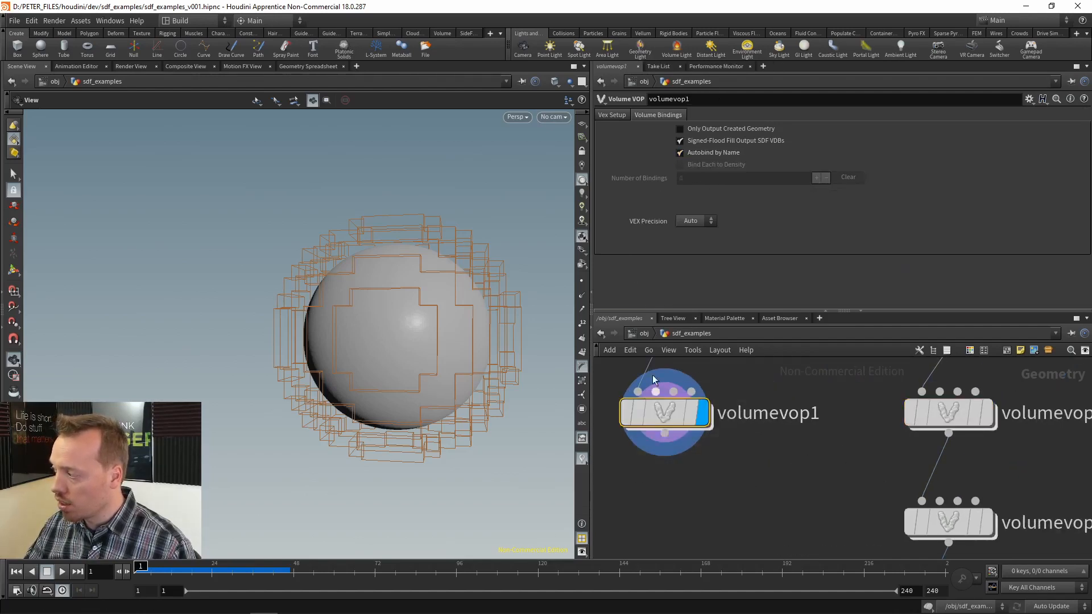
pyautogui.click(714, 153)
pyautogui.click(715, 165)
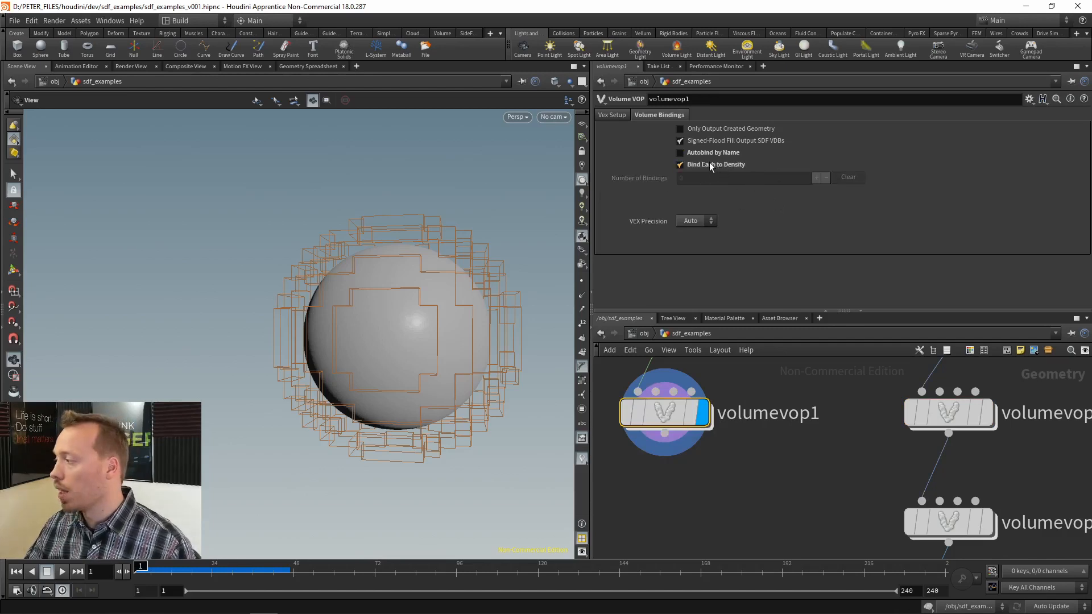
# - Inspect the node information of vdbfrompolygons4 for the name of its VDB
pyautogui.moveTo(750, 464); pyautogui.dragTo(818, 502, button='middle')
pyautogui.moveTo(841, 395); pyautogui.dragTo(831, 441, button='middle')
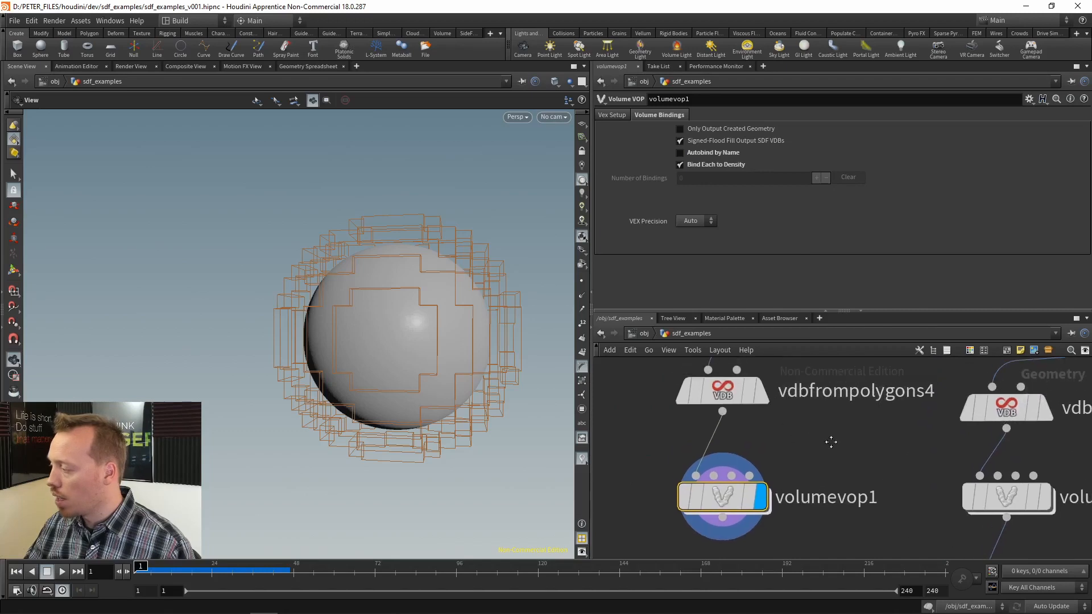
pyautogui.middleClick(721, 391)
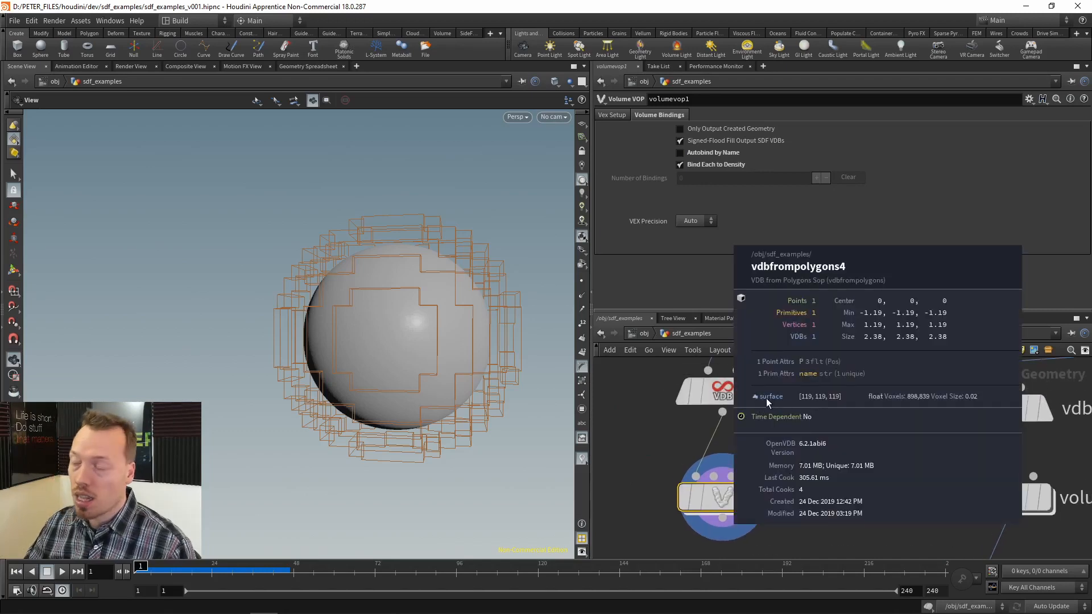
# - Try the Fog VDB output on vdbfrompolygons4, compare the density and surface name fields, and disable the fog output again
pyautogui.click(723, 391)
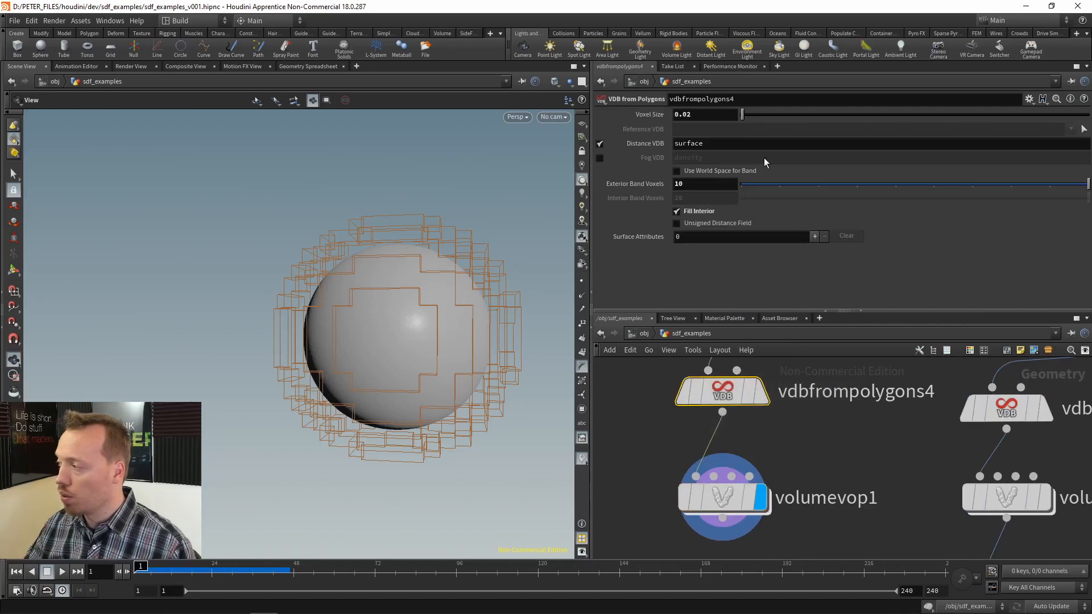
pyautogui.click(599, 157)
pyautogui.doubleClick(677, 160)
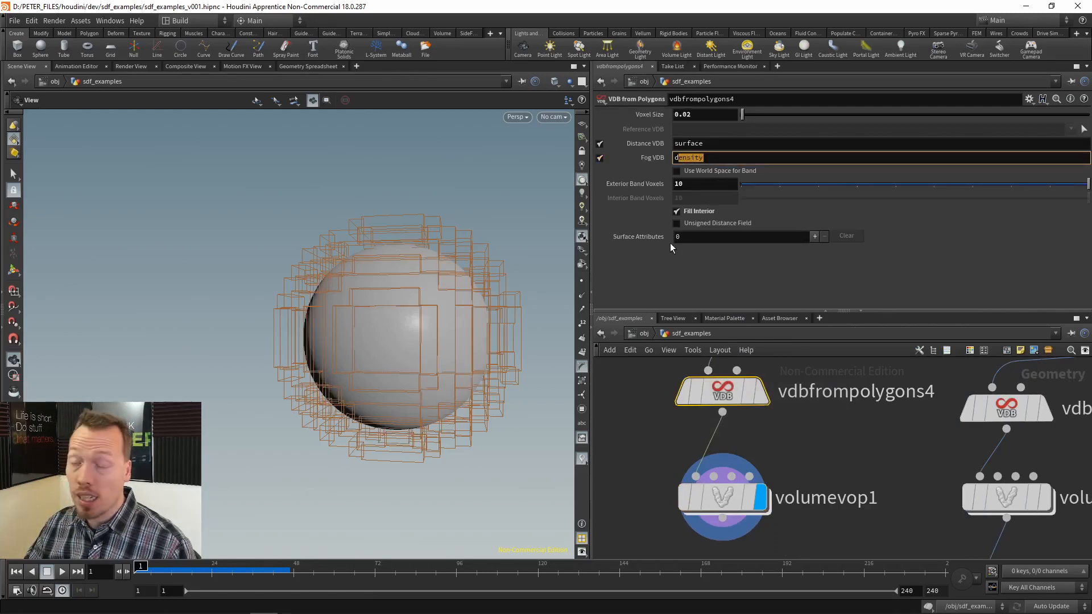
pyautogui.click(720, 155)
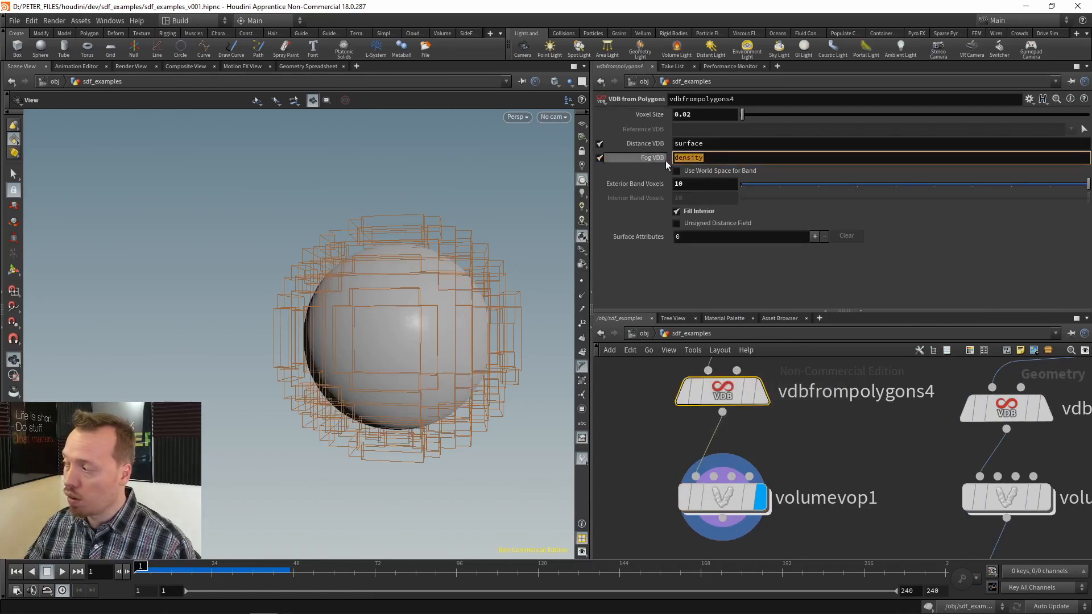
pyautogui.hotkey('shift', 'Tab')
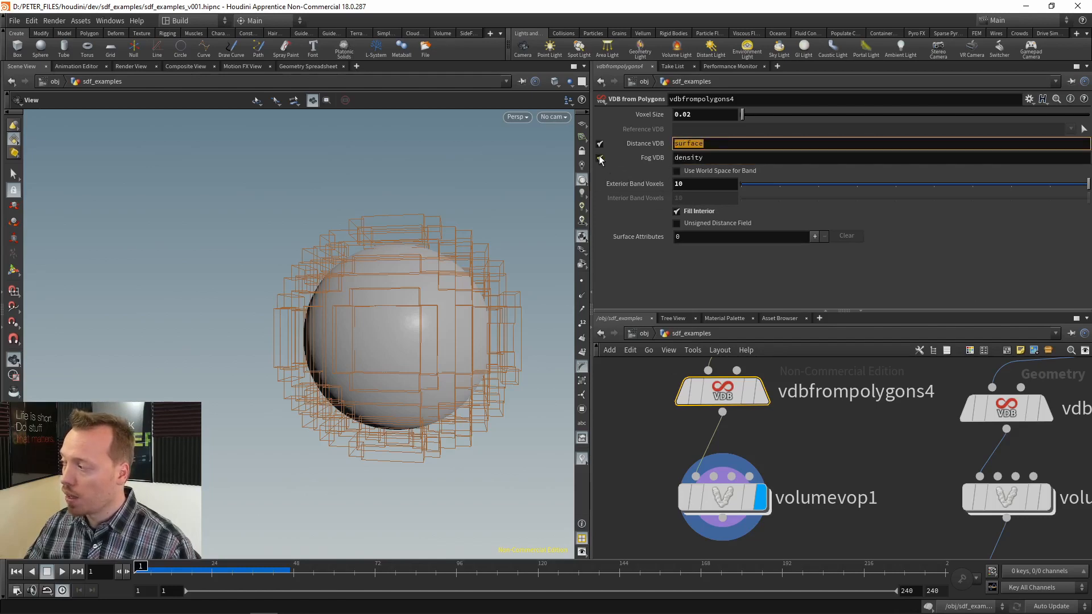
pyautogui.click(600, 157)
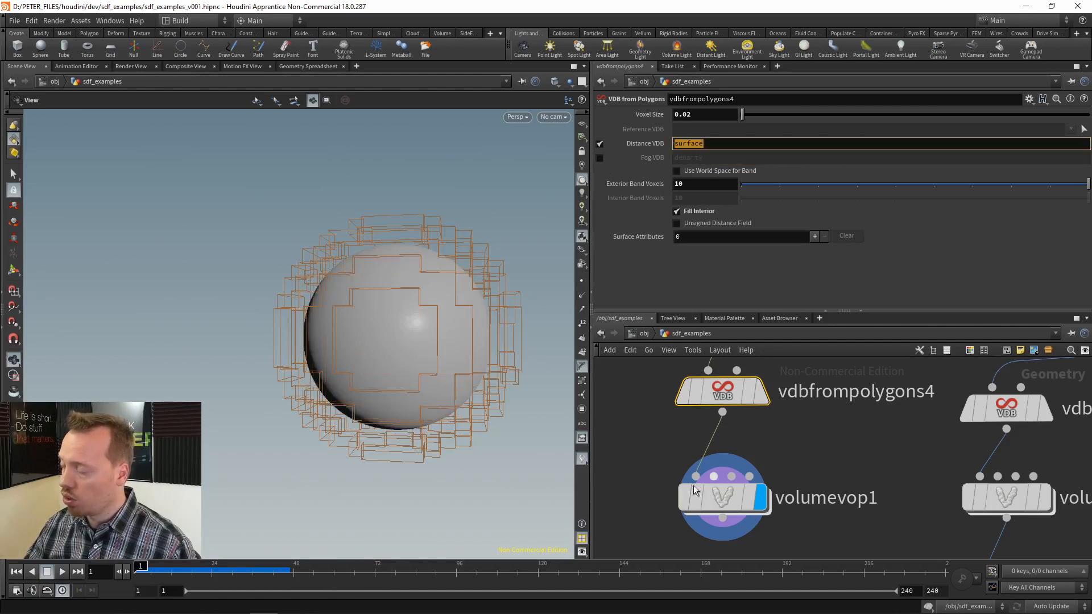
# - Add a Turbulent Noise node below the volume sample inside volumevop1
pyautogui.click(731, 500)
pyautogui.press('i')
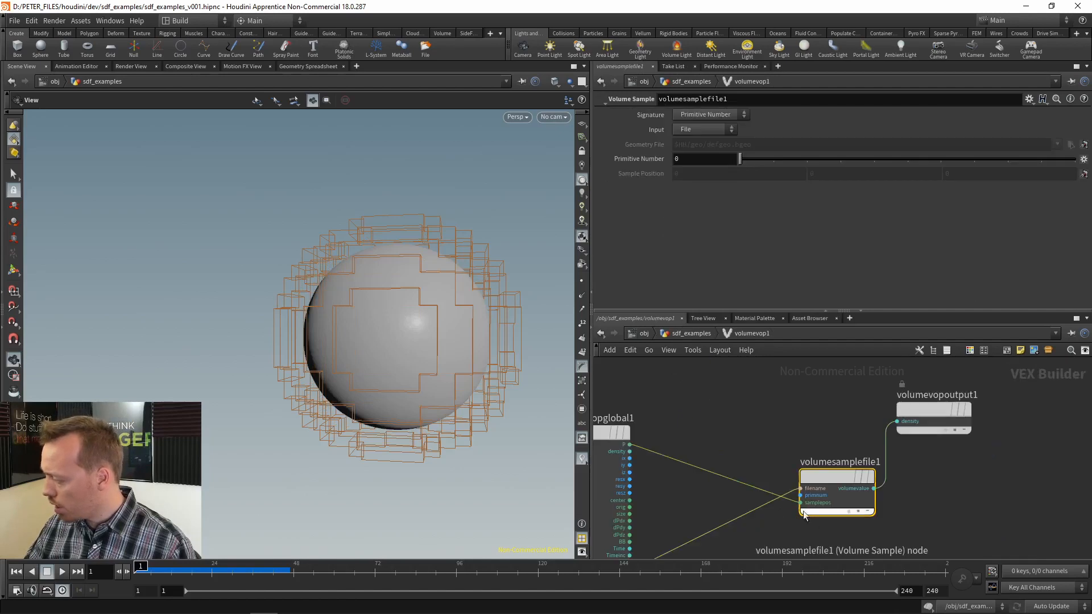
pyautogui.moveTo(720, 491); pyautogui.dragTo(792, 442, button='middle')
pyautogui.scroll(-2, 737, 459)
pyautogui.scroll(3, 842, 464)
pyautogui.scroll(1, 842, 465)
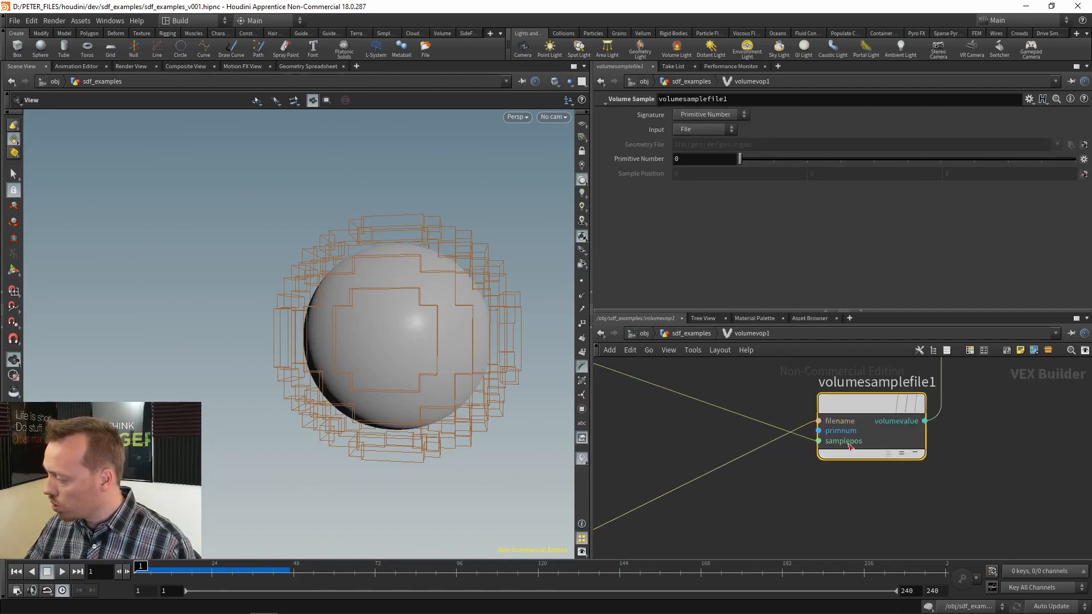
pyautogui.scroll(-3, 792, 463)
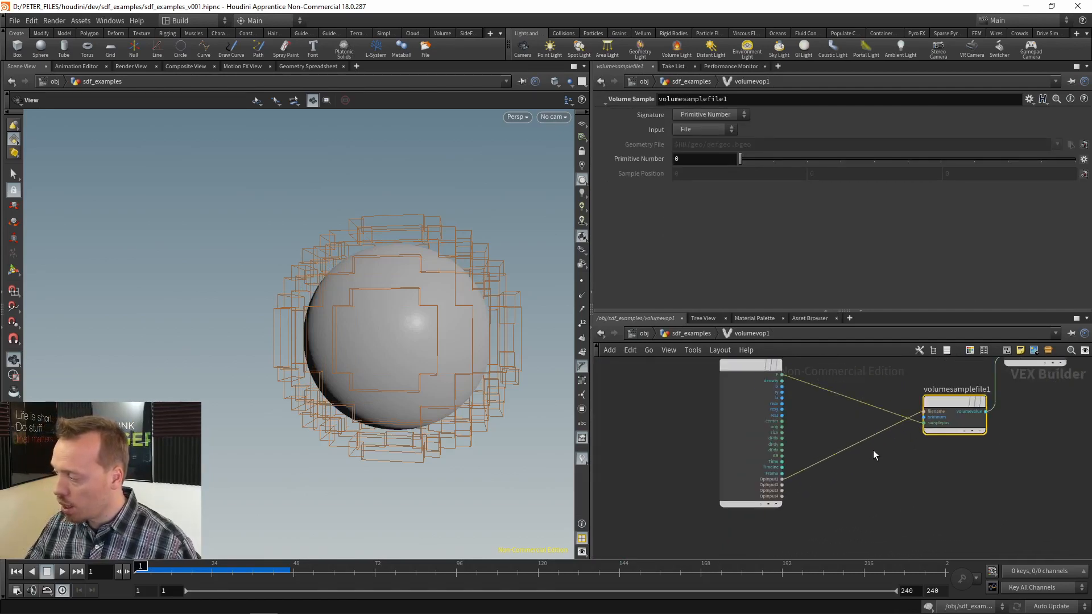
pyautogui.press('Tab')
pyautogui.write('turbul')
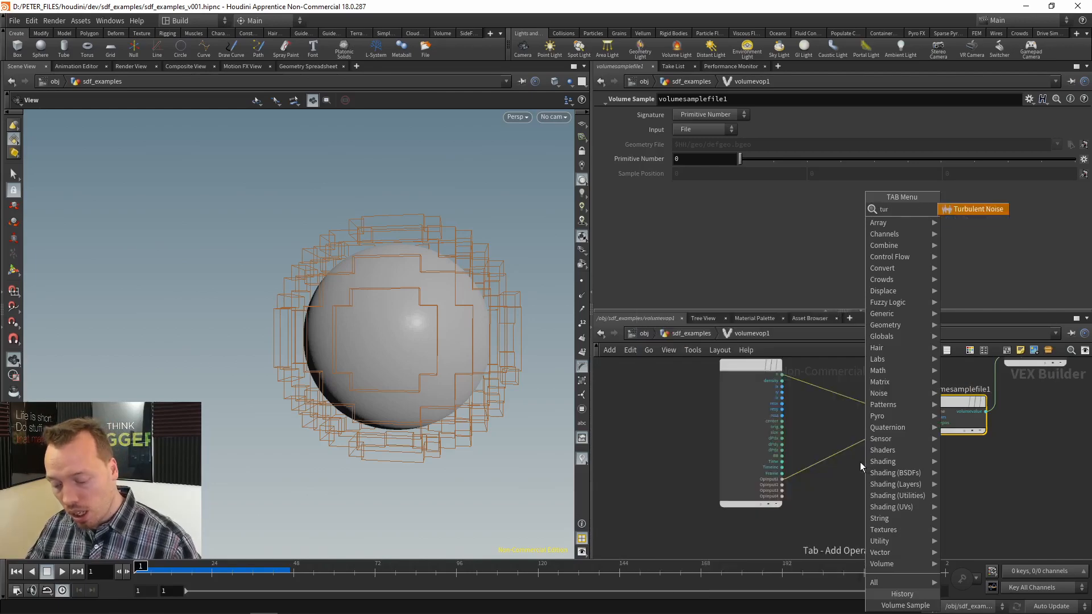
pyautogui.click(963, 210)
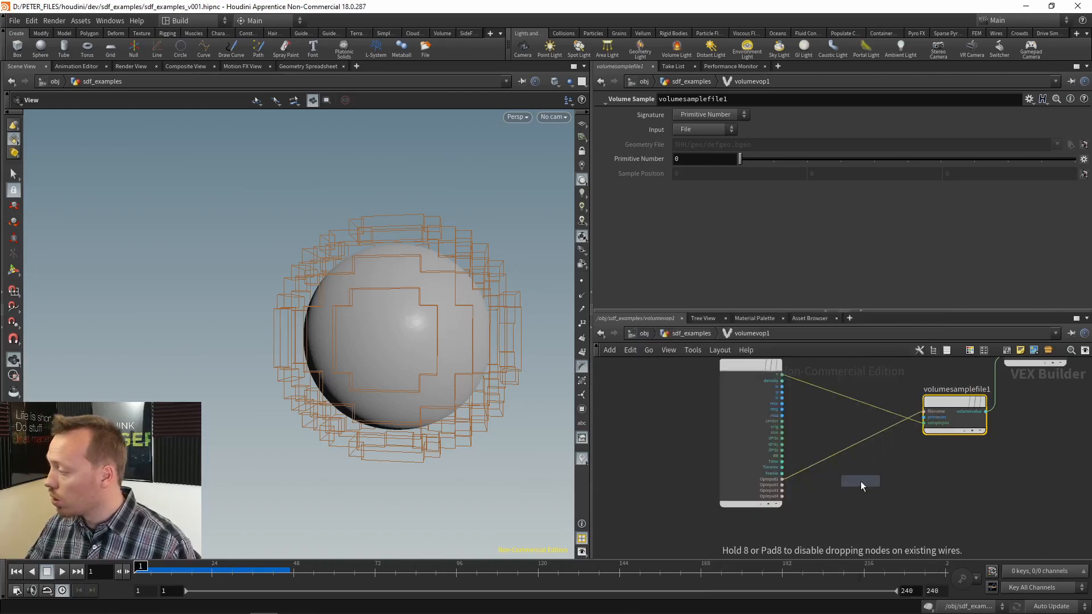
pyautogui.click(861, 482)
# - Wire the global P into turbnoise1's pos input and set the noise signature to 3D Noise
pyautogui.scroll(3, 815, 423)
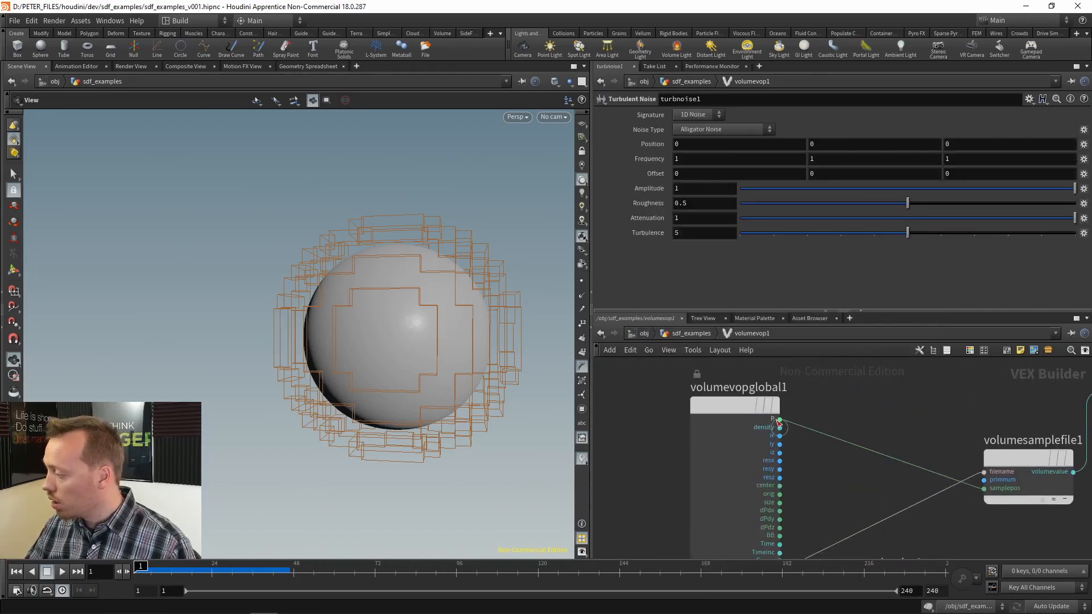
pyautogui.click(778, 420)
pyautogui.click(778, 447)
pyautogui.moveTo(930, 436); pyautogui.dragTo(822, 477, button='middle')
pyautogui.scroll(-1, 757, 491)
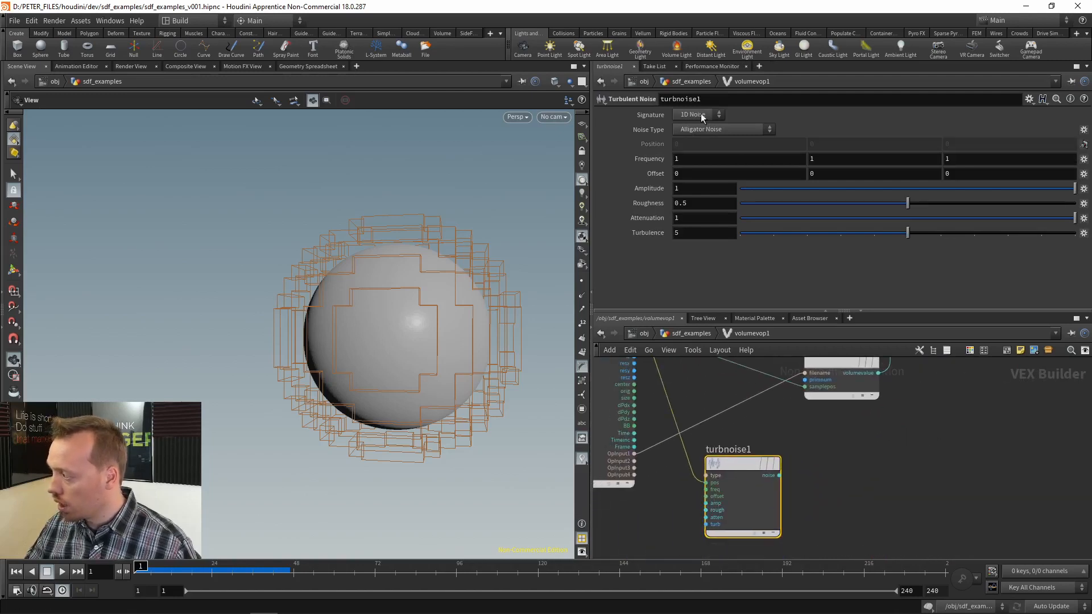
pyautogui.click(692, 138)
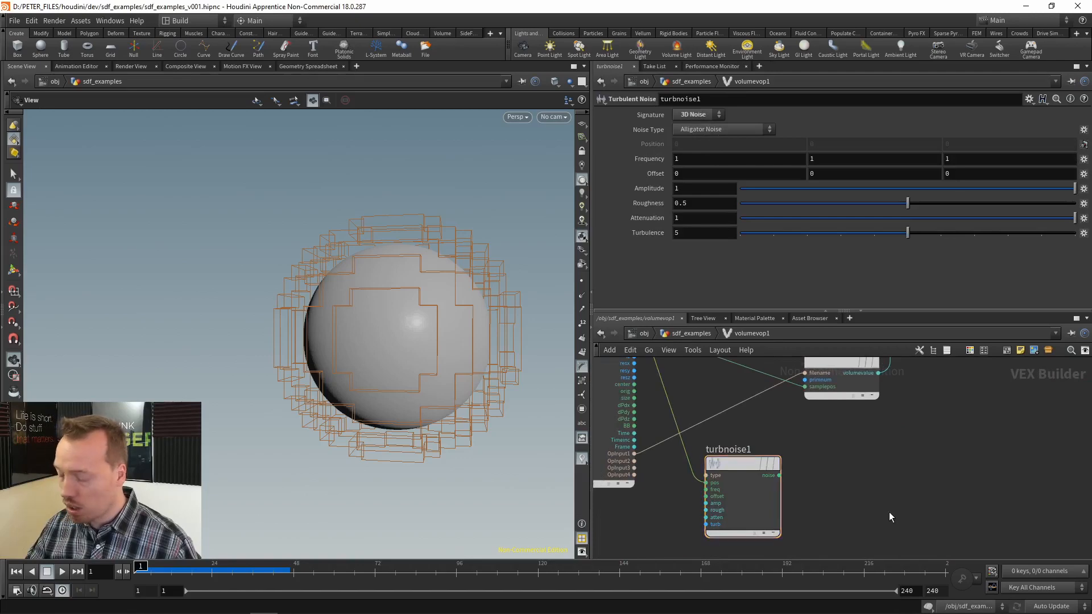
# - Create an Add node and feed it the global P as input1 and turbnoise1's noise as input2
pyautogui.press('Tab')
pyautogui.write('ad')
pyautogui.click(970, 203)
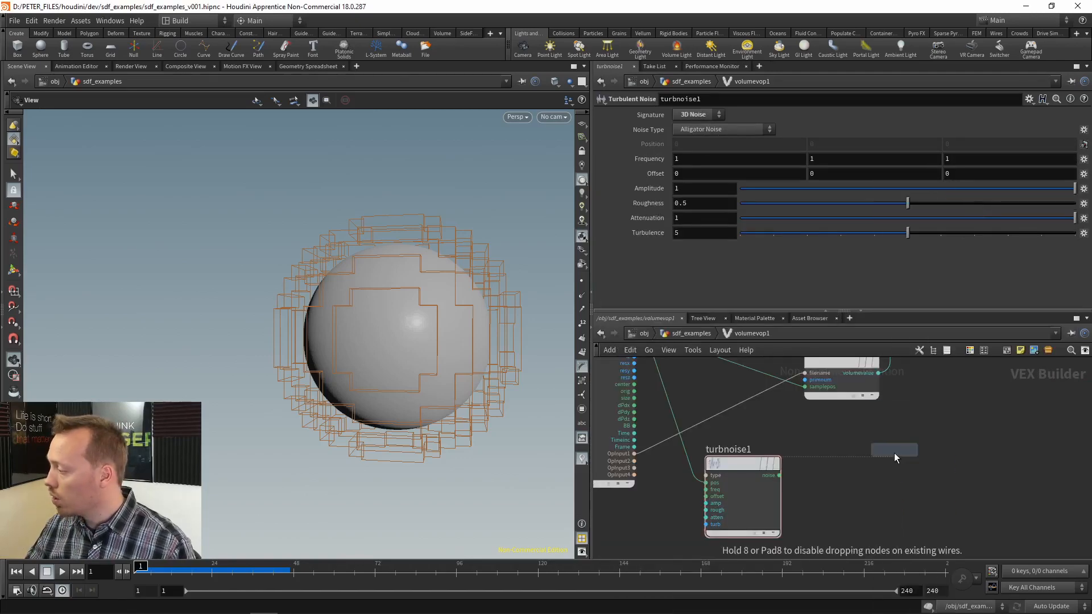
pyautogui.click(894, 453)
pyautogui.click(676, 398)
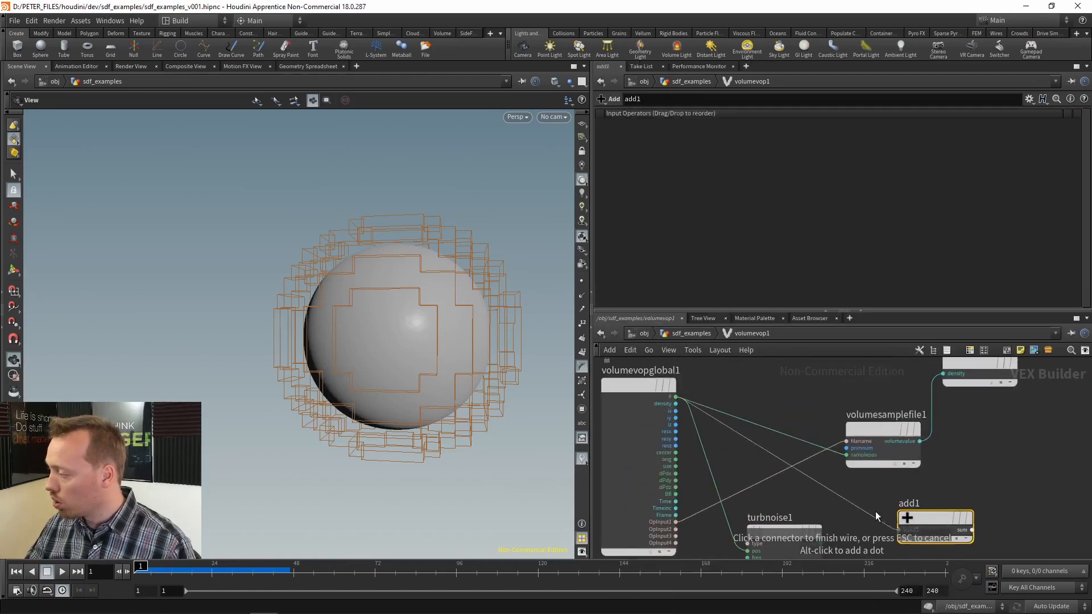
pyautogui.click(899, 530)
pyautogui.scroll(3, 803, 485)
pyautogui.moveTo(753, 464); pyautogui.dragTo(886, 453)
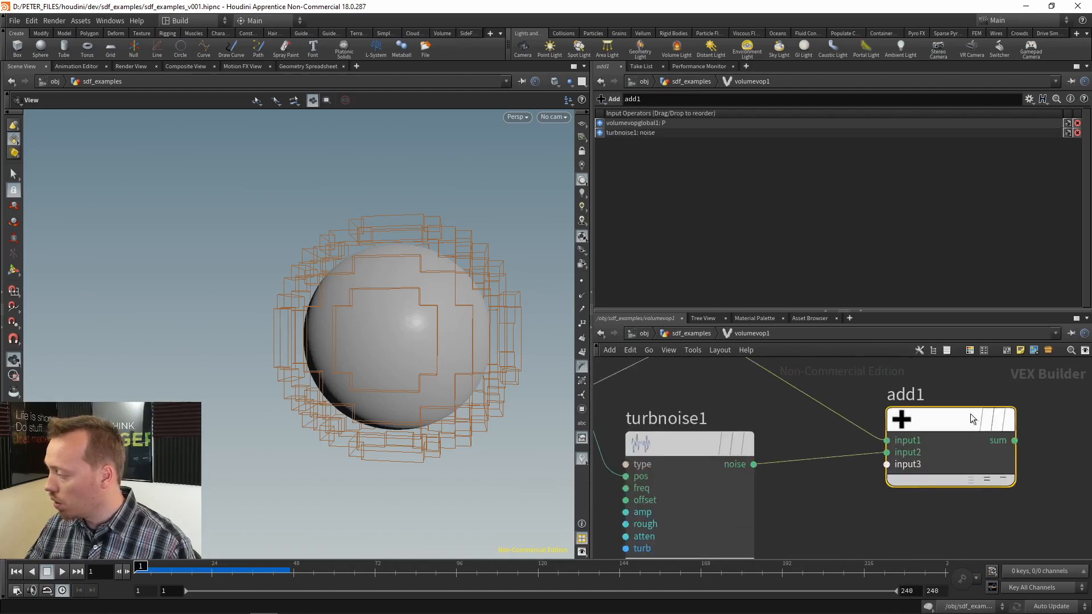
# - Wire add1's sum into the samplepos input of volumesamplefile1
pyautogui.moveTo(1025, 393); pyautogui.dragTo(820, 496, button='middle')
pyautogui.scroll(-3, 802, 499)
pyautogui.moveTo(694, 423); pyautogui.dragTo(877, 441)
pyautogui.click(800, 532)
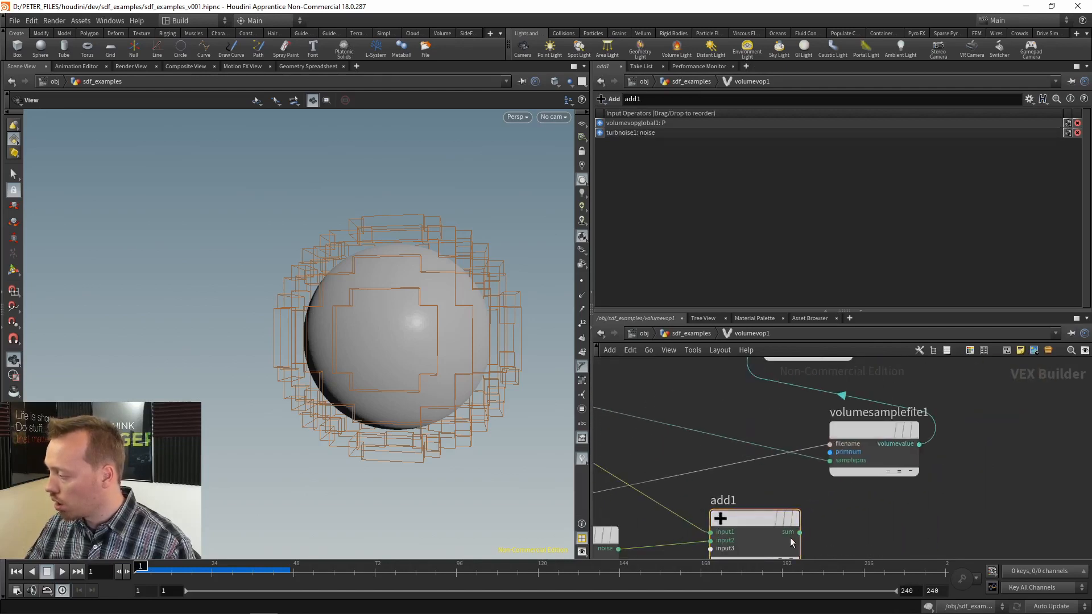
pyautogui.click(831, 460)
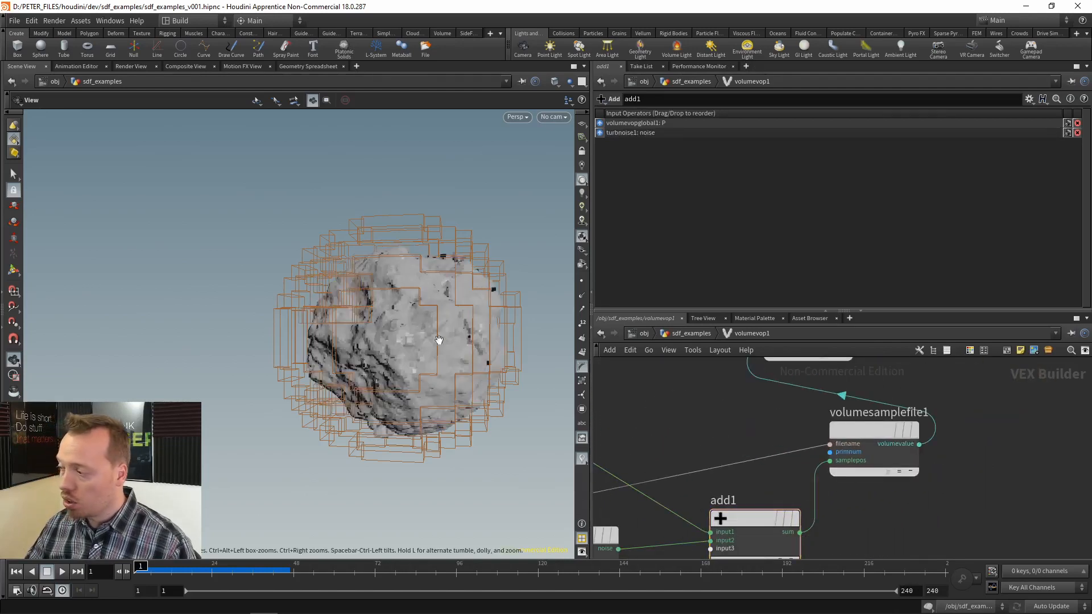
# - Examine the noise-displaced sphere's surface and its blocky artefacts from several angles in the viewport
pyautogui.moveTo(438, 339); pyautogui.dragTo(298, 347)
pyautogui.moveTo(298, 347); pyautogui.dragTo(233, 390, button='middle')
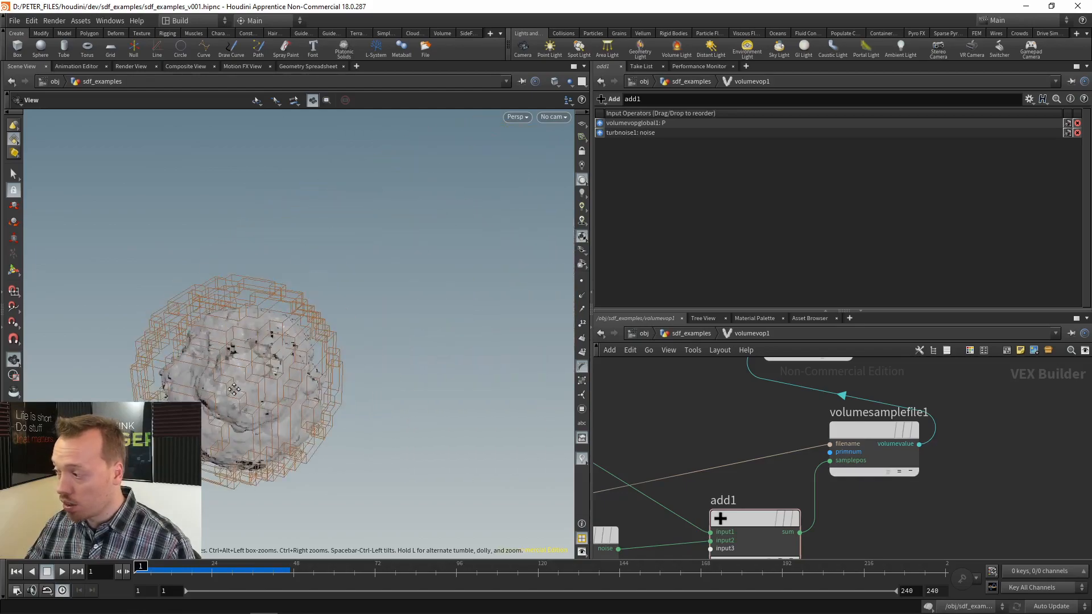
pyautogui.moveTo(234, 390); pyautogui.dragTo(473, 308, button='right')
pyautogui.moveTo(473, 307); pyautogui.dragTo(428, 351)
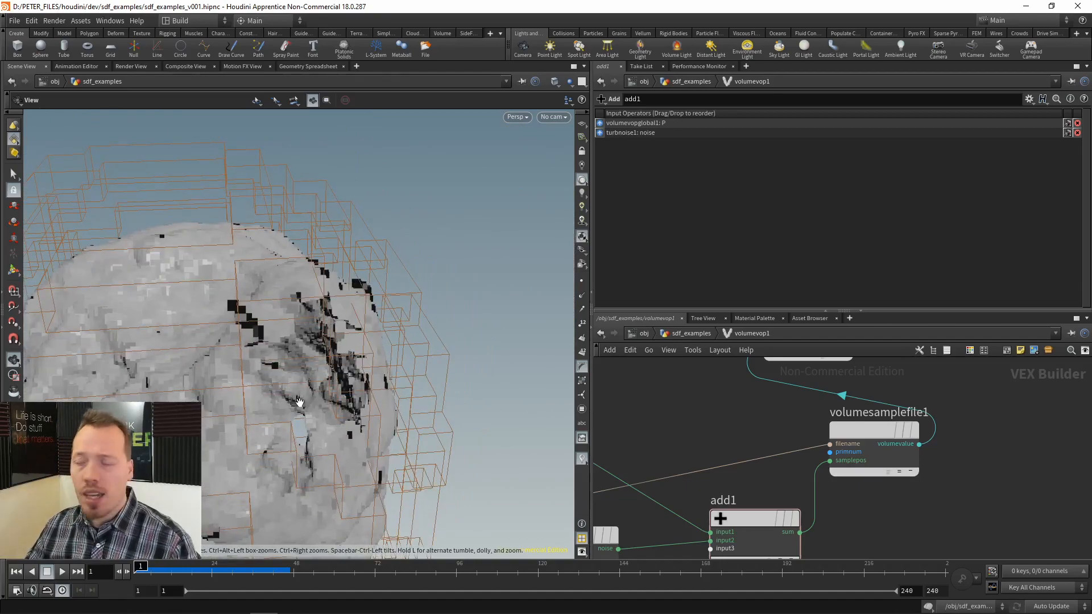
pyautogui.moveTo(276, 421); pyautogui.dragTo(403, 350)
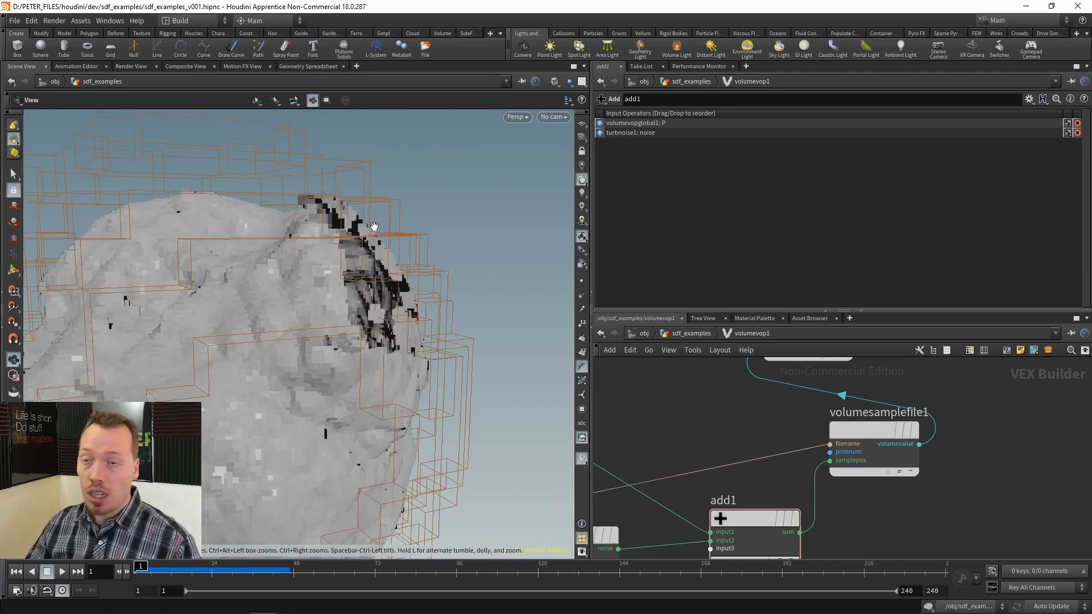
pyautogui.moveTo(374, 226); pyautogui.dragTo(405, 230)
pyautogui.moveTo(419, 266); pyautogui.dragTo(362, 195)
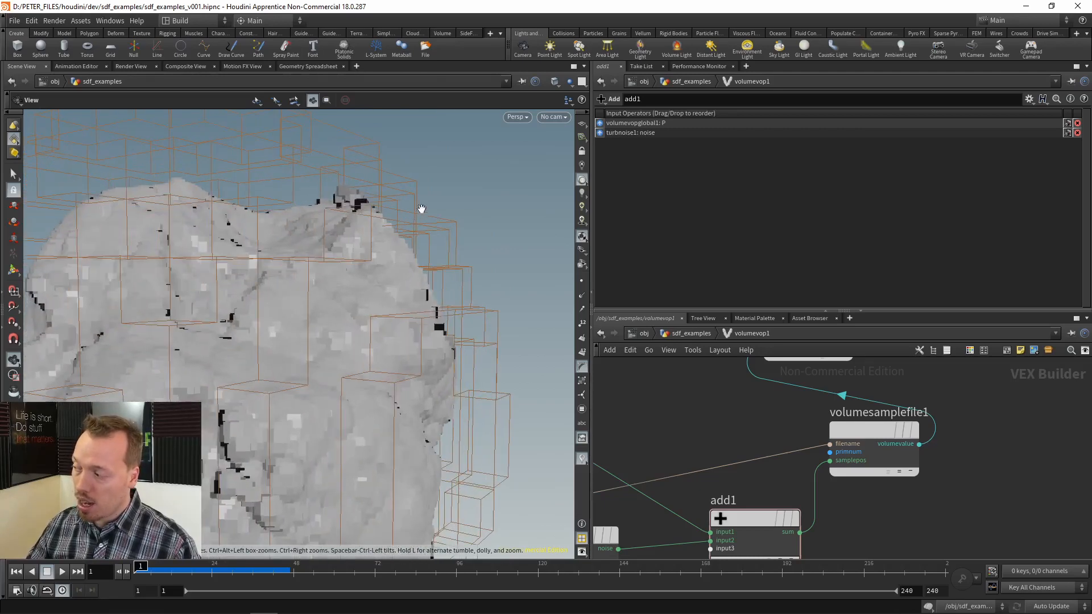
pyautogui.moveTo(441, 222); pyautogui.dragTo(424, 369)
# - Move the volumevopoutput1 node clear of the other nodes, beyond volumesamplefile1
pyautogui.moveTo(727, 408); pyautogui.dragTo(746, 450, button='middle')
pyautogui.scroll(-5, 746, 451)
pyautogui.moveTo(791, 415); pyautogui.dragTo(905, 456)
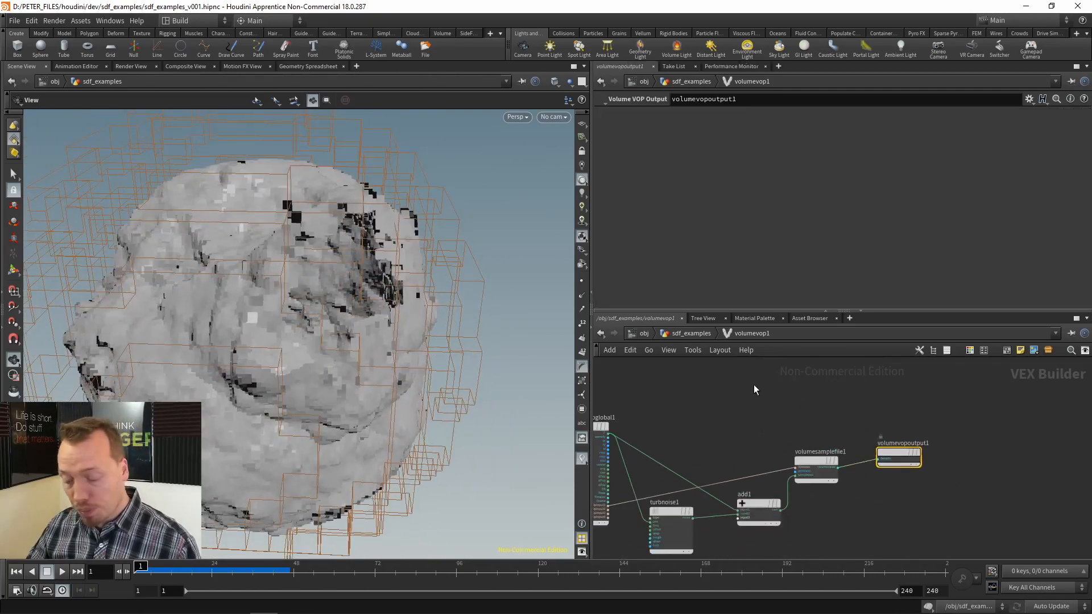
# - Return to the sdf_examples network, set vdbfrompolygons4's Exterior Band Voxels to 20, and inspect the displaced surface
pyautogui.press('u')
pyautogui.moveTo(818, 464); pyautogui.dragTo(840, 505, button='middle')
pyautogui.scroll(-4, 847, 480)
pyautogui.click(853, 468)
pyautogui.doubleClick(691, 183)
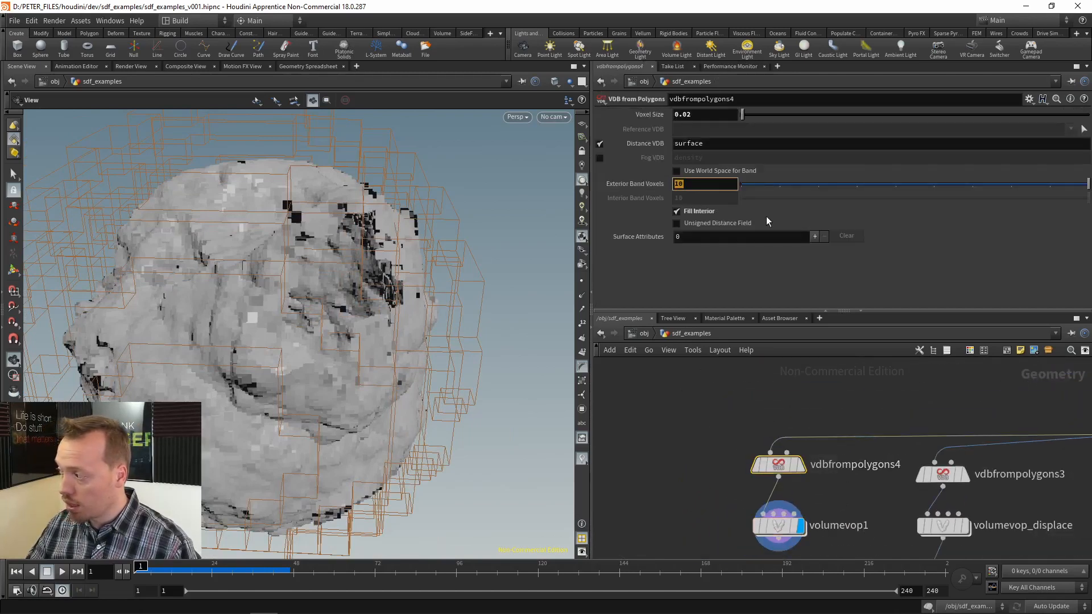
pyautogui.write('20')
pyautogui.press('Return')
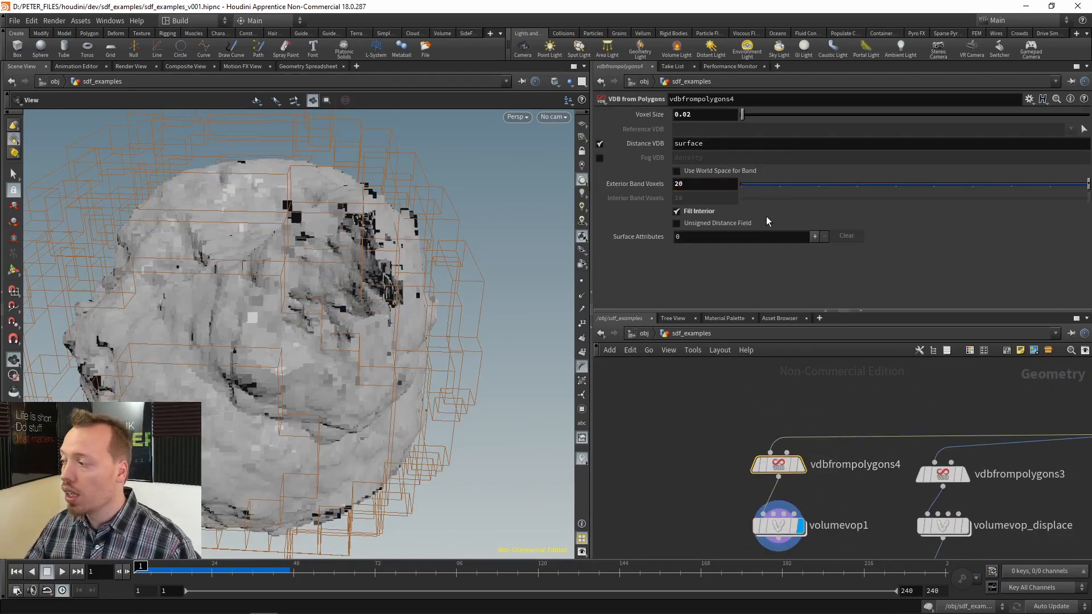
pyautogui.moveTo(276, 327); pyautogui.dragTo(257, 251)
pyautogui.scroll(-10, 311, 369)
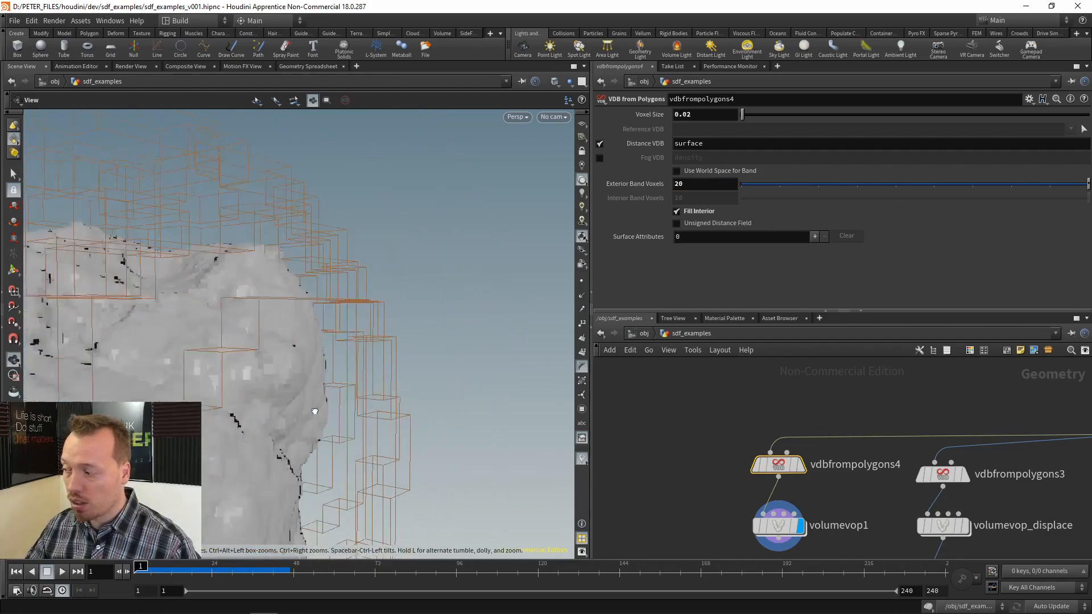
pyautogui.moveTo(310, 341); pyautogui.dragTo(504, 368)
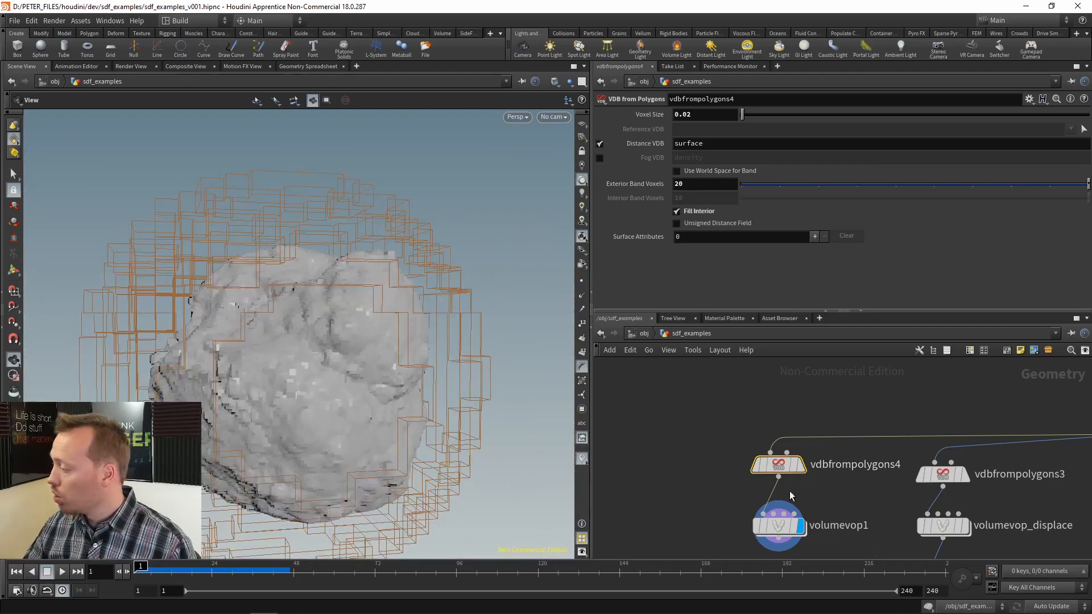
# - Display vdbfrompolygons4 and then volumevop1 to compare the original sphere with the displaced volume
pyautogui.scroll(3, 788, 484)
pyautogui.click(811, 451)
pyautogui.moveTo(671, 506); pyautogui.dragTo(650, 394, button='middle')
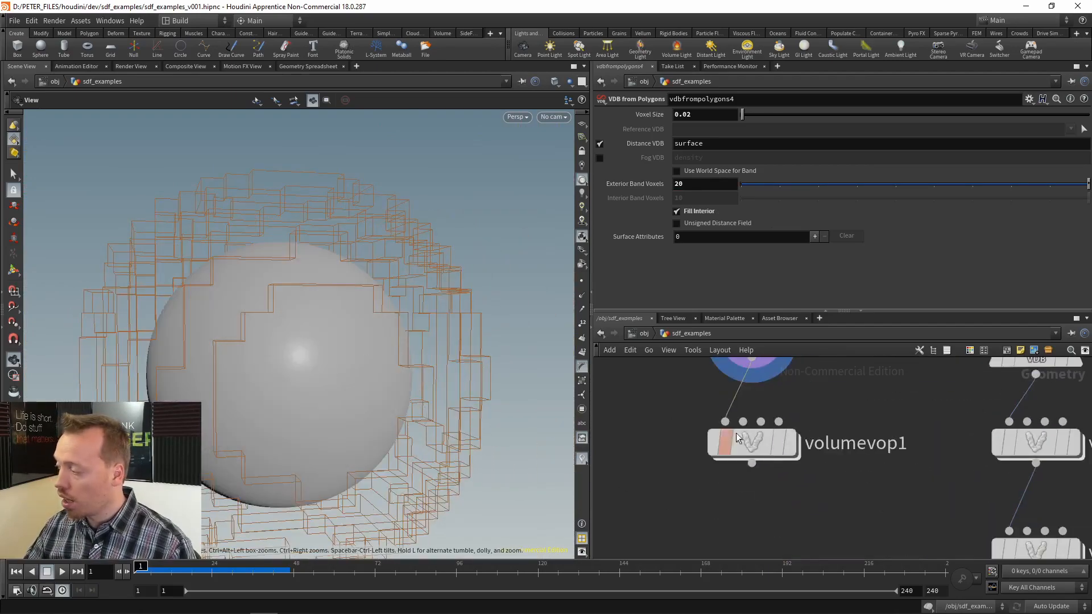
pyautogui.click(790, 443)
pyautogui.moveTo(271, 377); pyautogui.dragTo(267, 418)
# - Add a Convert VDB node below volumevop1 and wire volumevop1's output into its first input
pyautogui.moveTo(729, 509); pyautogui.dragTo(748, 470, button='middle')
pyautogui.press('Tab')
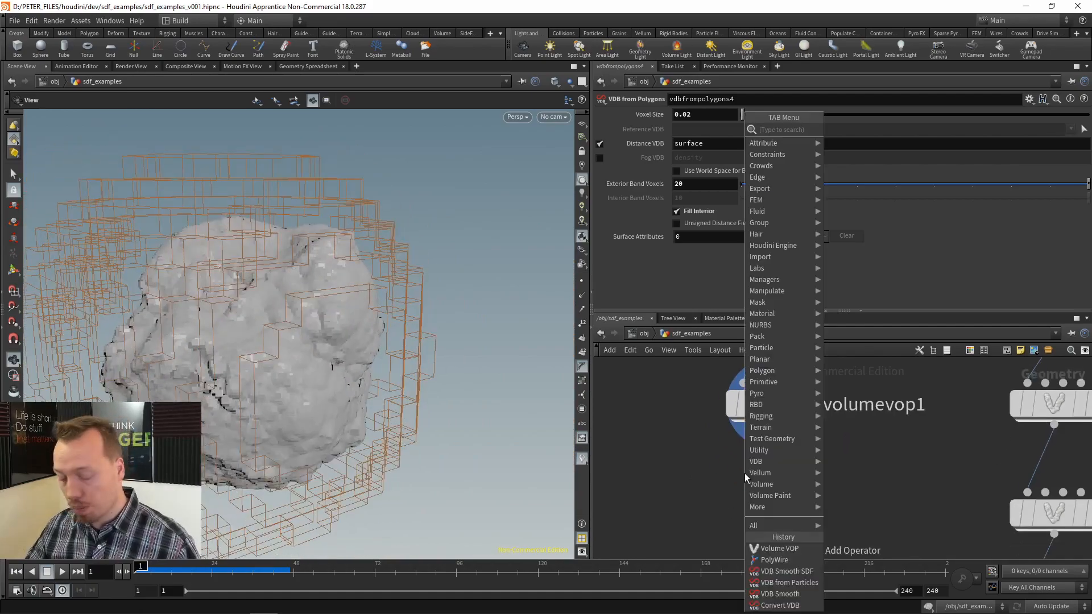
pyautogui.write('convert')
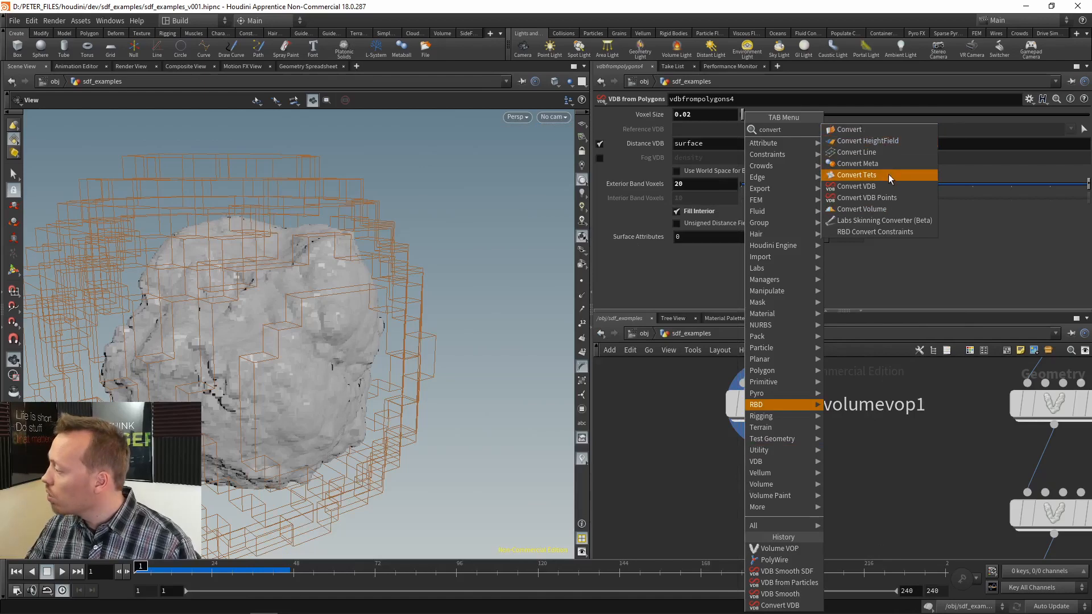
pyautogui.click(875, 186)
pyautogui.click(787, 499)
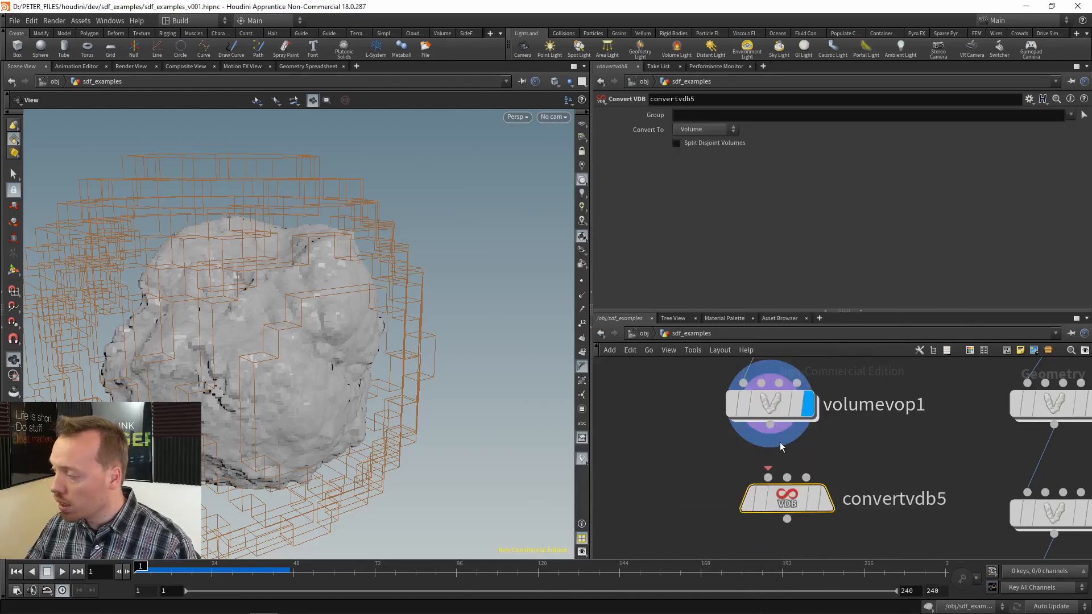
pyautogui.moveTo(770, 425); pyautogui.dragTo(768, 477)
# - Set convertvdb5 to convert to Polygons and display its result
pyautogui.click(694, 129)
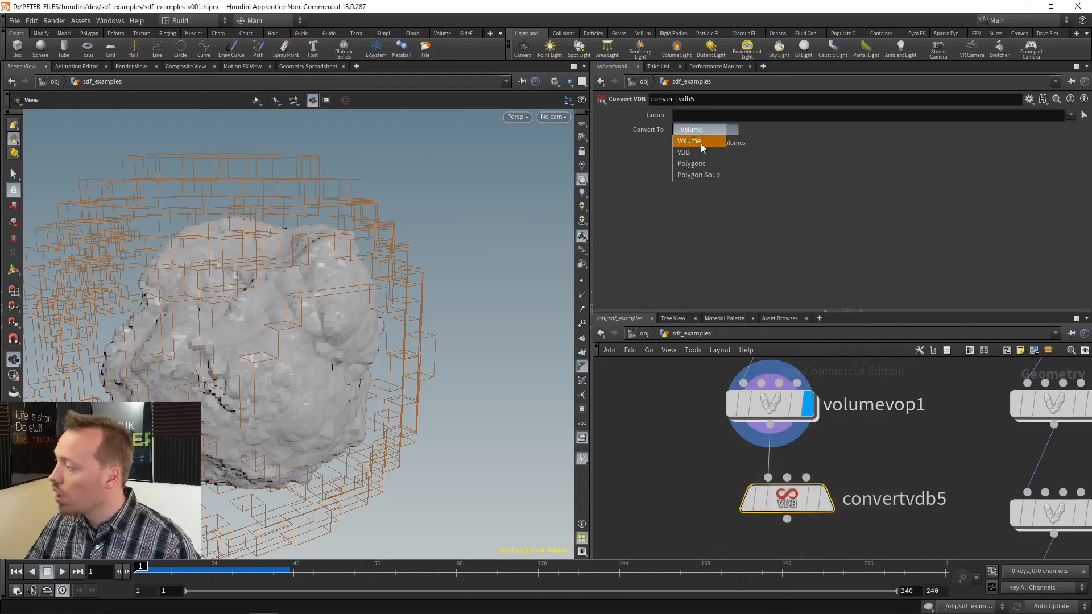
pyautogui.click(692, 162)
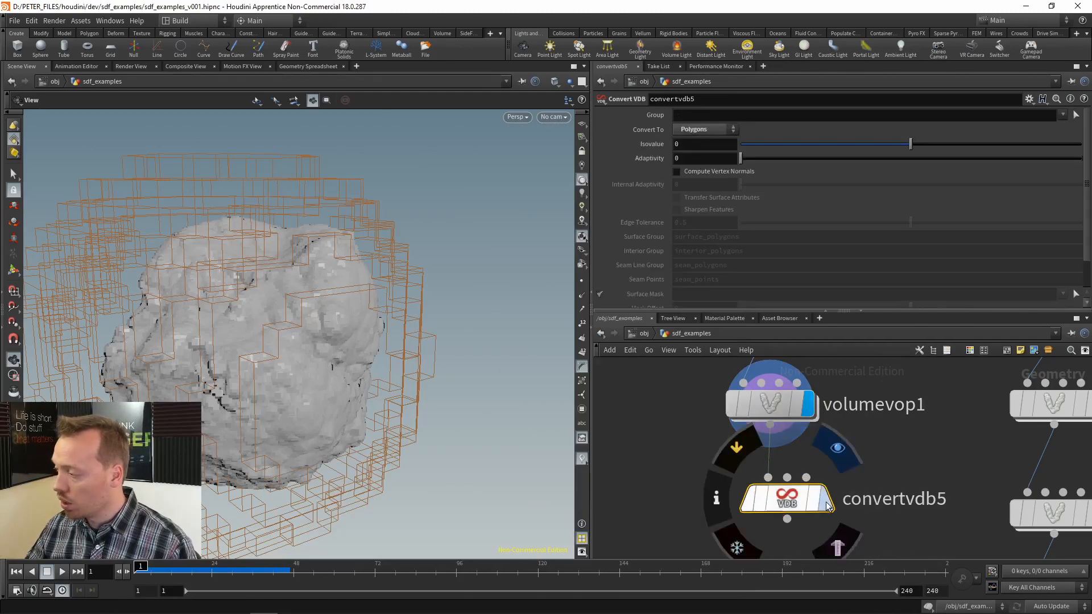
pyautogui.click(824, 499)
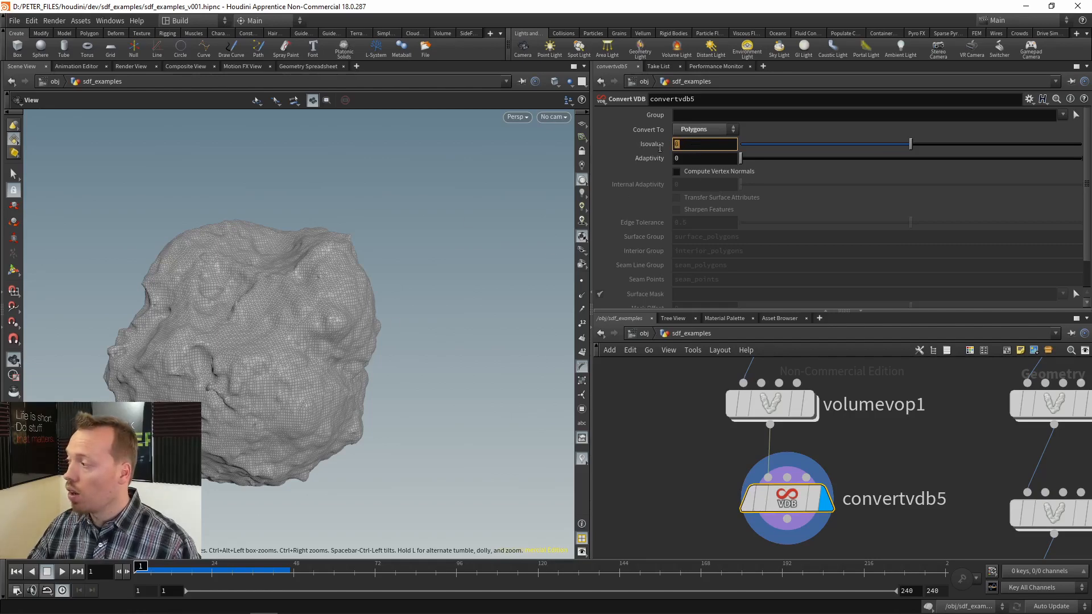
# - Try isovalues of 0.1 and 0.385 on convertvdb5, and set the isovalue back to 0
pyautogui.write('1')
pyautogui.press('Return')
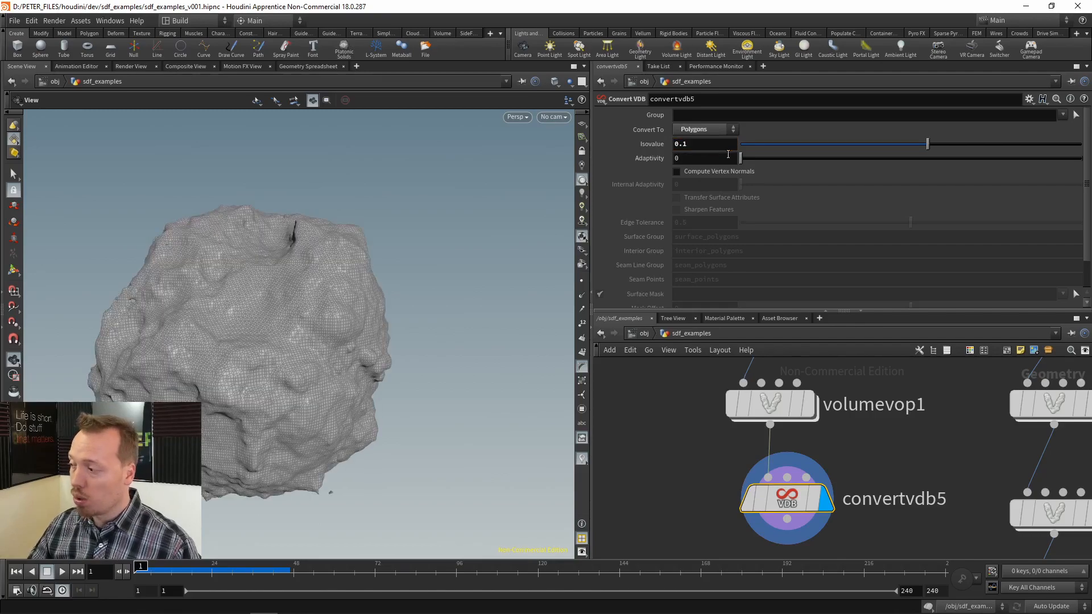
pyautogui.moveTo(916, 142); pyautogui.dragTo(976, 172)
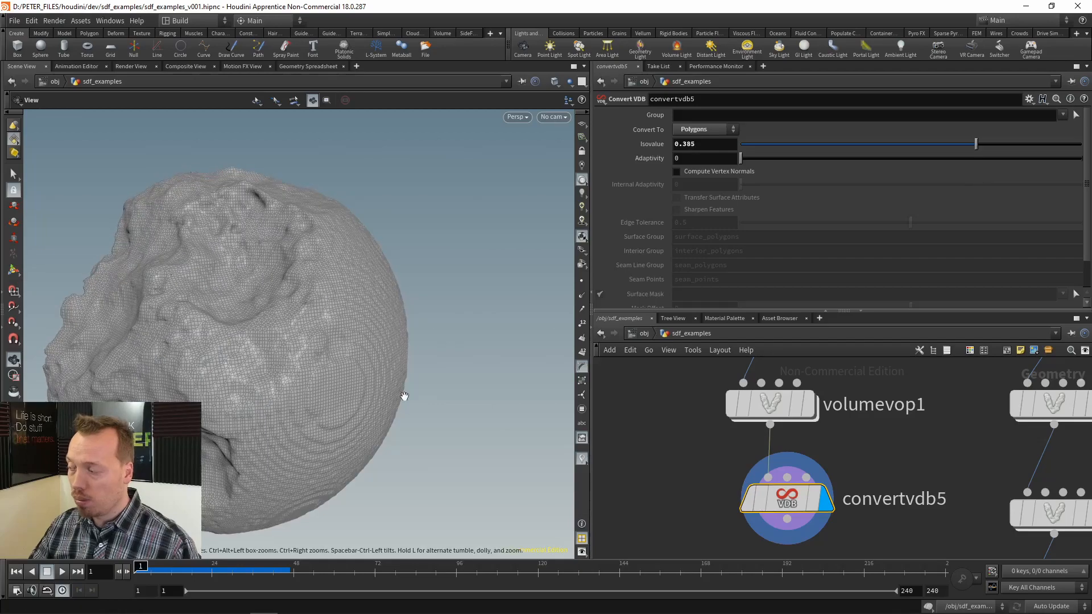
pyautogui.moveTo(404, 396); pyautogui.dragTo(466, 307)
pyautogui.moveTo(704, 147); pyautogui.dragTo(613, 142)
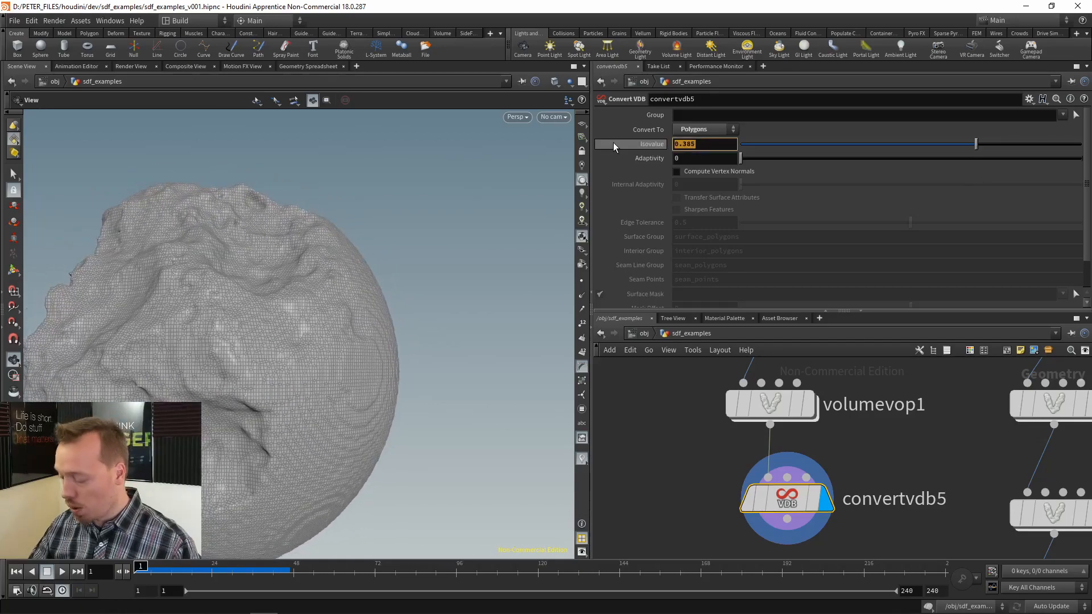
pyautogui.write('0')
pyautogui.press('Return')
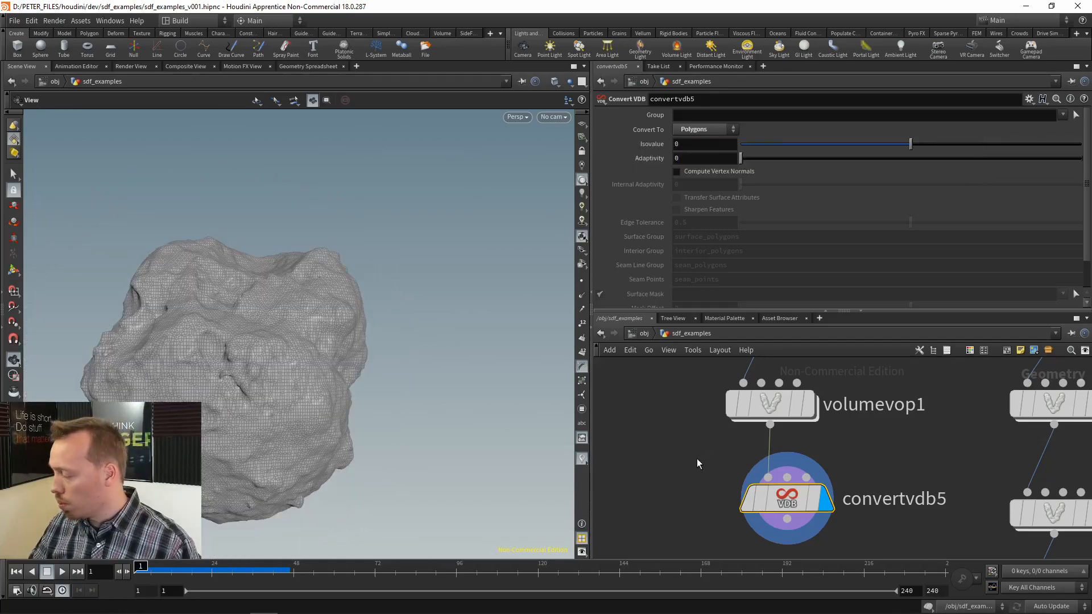
# - Move convertvdb5 further below volumevop1 and display volumevop1 again
pyautogui.moveTo(697, 458); pyautogui.dragTo(700, 414, button='middle')
pyautogui.moveTo(351, 304); pyautogui.dragTo(458, 321)
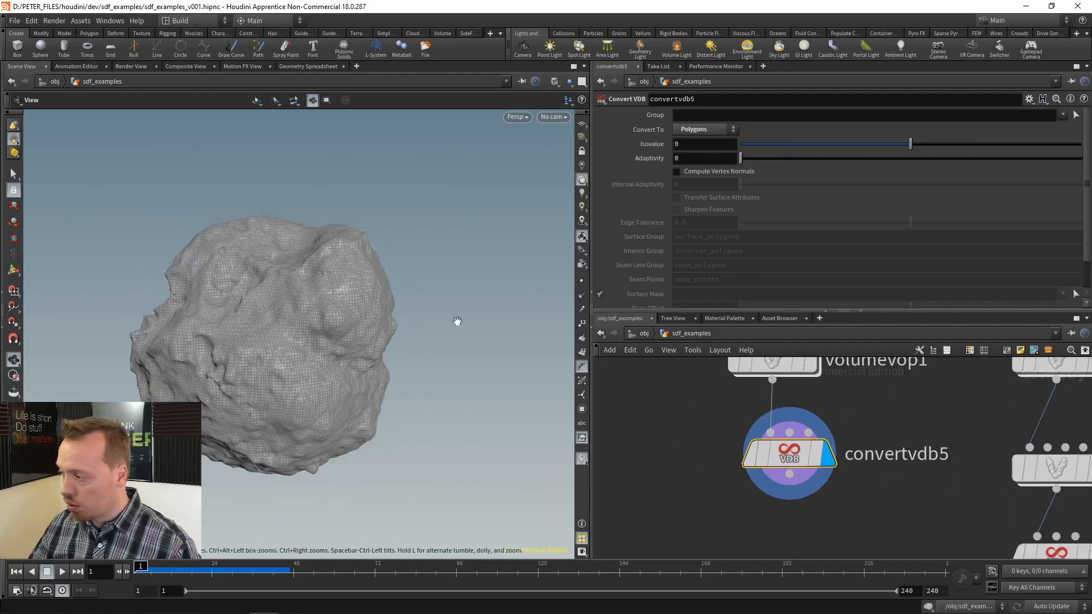
pyautogui.moveTo(789, 453); pyautogui.dragTo(795, 516)
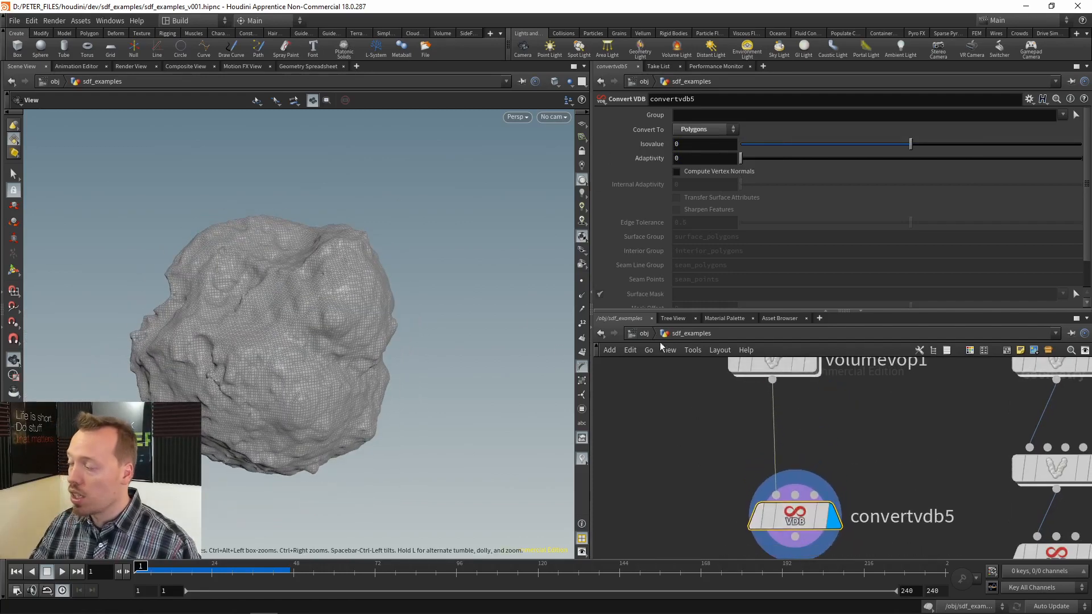
pyautogui.moveTo(852, 422); pyautogui.dragTo(852, 493, button='middle')
pyautogui.click(774, 431)
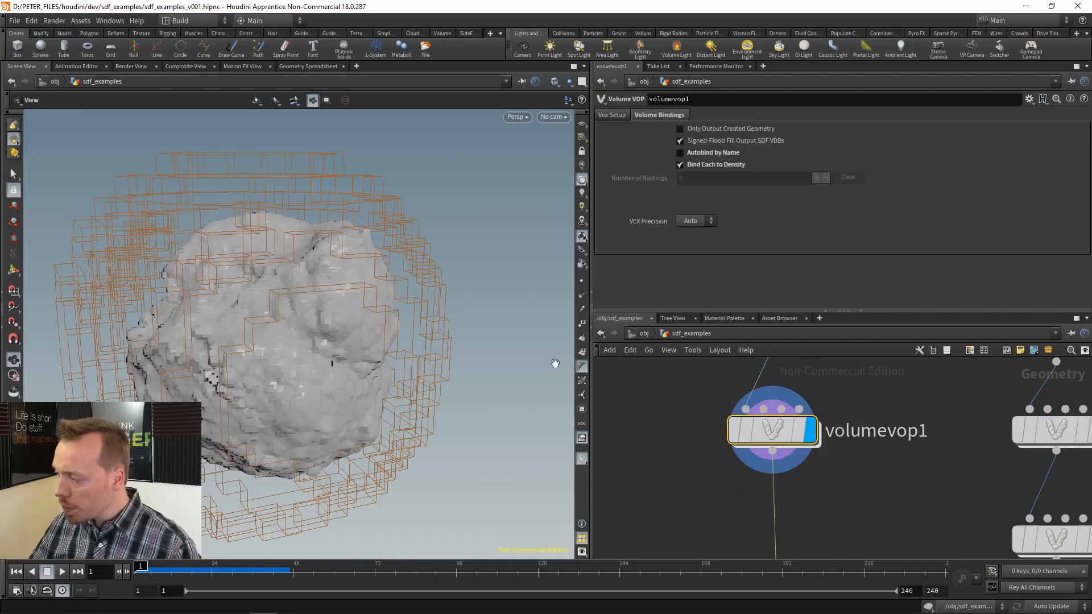
# - Go inside volumevop1 and review its noise displacement network alongside the displaced surface
pyautogui.moveTo(249, 349); pyautogui.dragTo(304, 302)
pyautogui.press('Return')
pyautogui.moveTo(684, 468); pyautogui.dragTo(784, 392, button='middle')
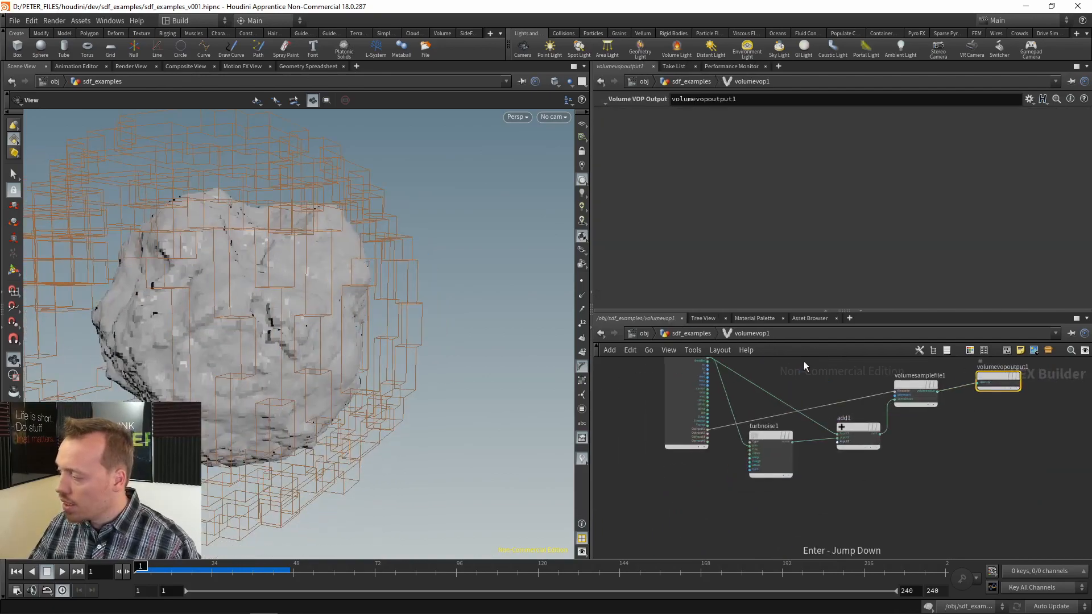
pyautogui.moveTo(253, 290); pyautogui.dragTo(330, 285)
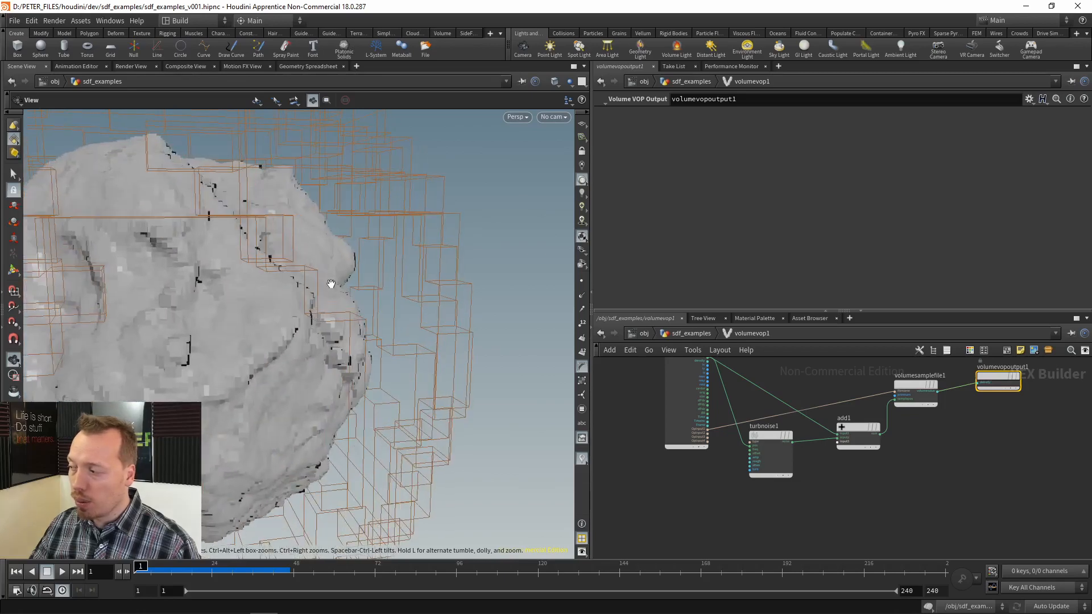
pyautogui.moveTo(841, 497); pyautogui.dragTo(826, 493, button='middle')
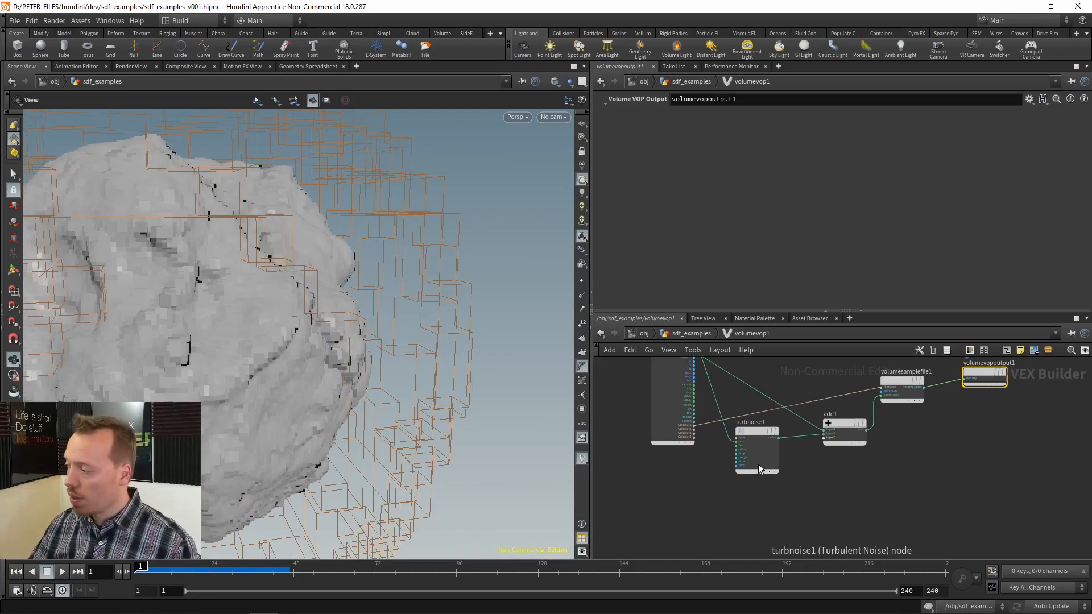
pyautogui.moveTo(834, 485); pyautogui.dragTo(862, 501, button='middle')
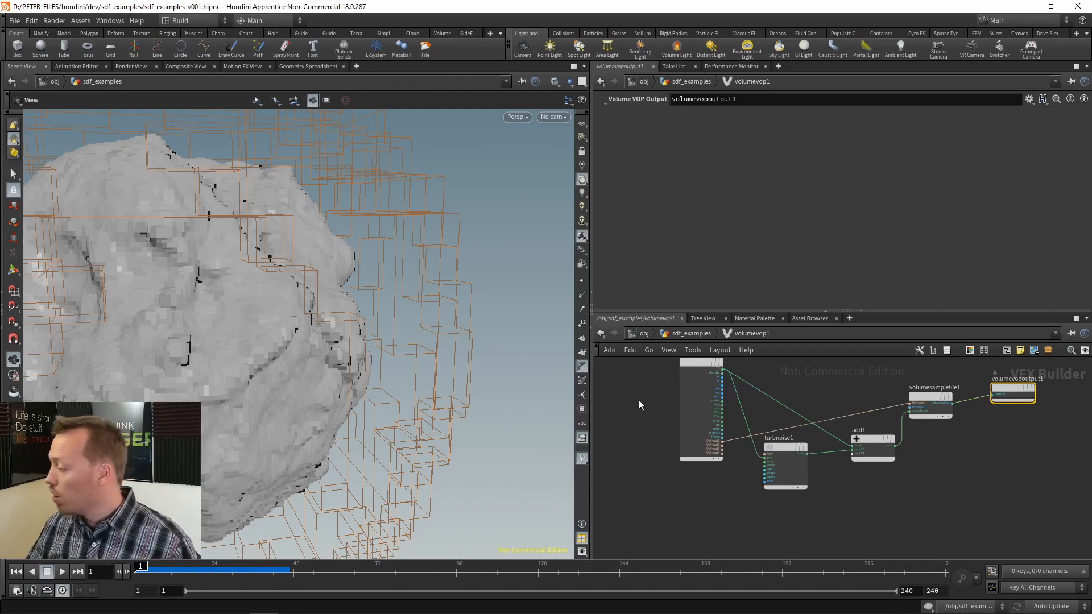
pyautogui.moveTo(844, 393); pyautogui.dragTo(875, 385, button='middle')
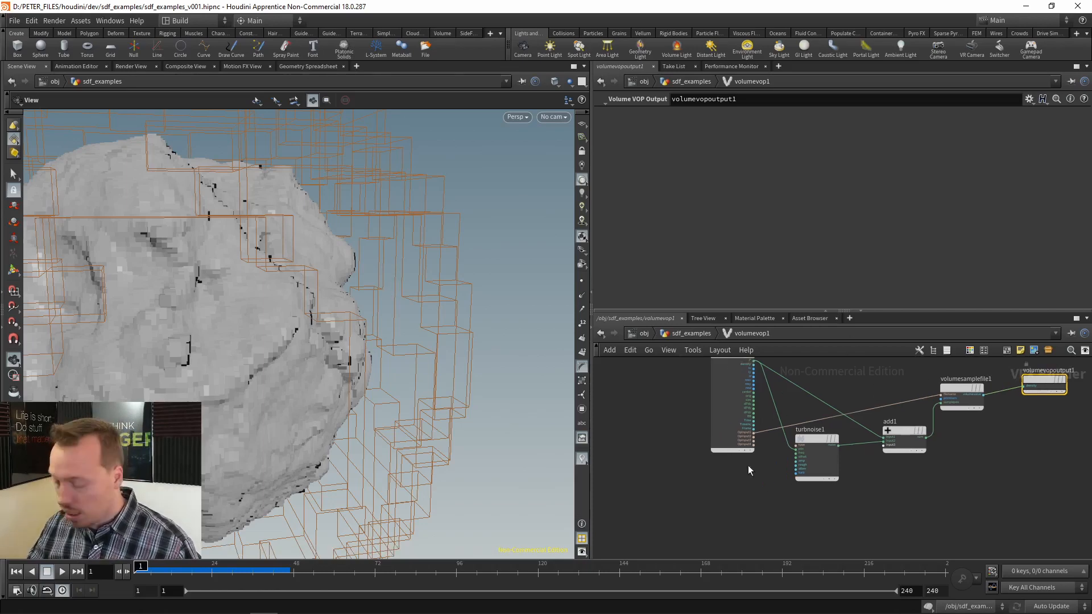
# - Add a Volume Gradient node beside volumevopglobal1, above the Turbulent Noise node
pyautogui.press('Tab')
pyautogui.write('vol g')
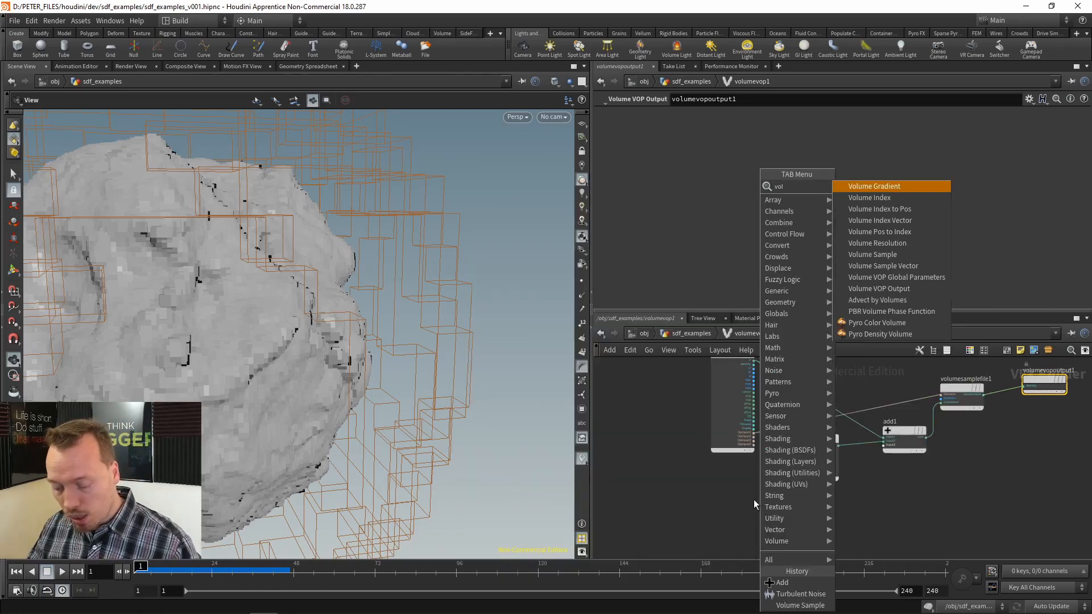
pyautogui.click(890, 185)
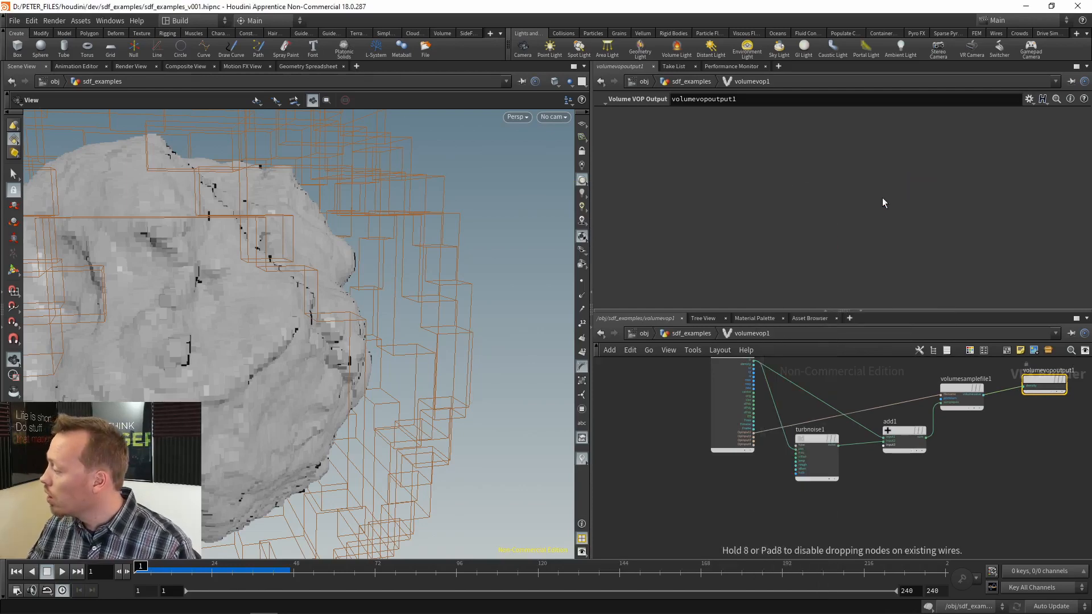
pyautogui.moveTo(860, 400); pyautogui.dragTo(847, 502, button='middle')
pyautogui.click(778, 459)
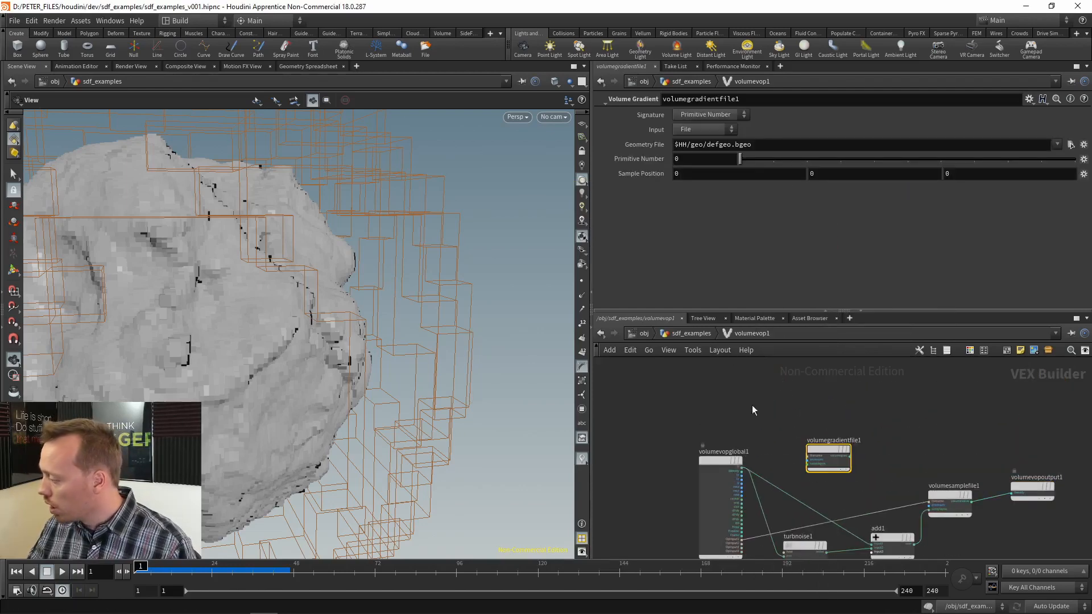
# - Wire volumevopglobal1's P into volumegradientfile1's samplepos, and the output feeding volumesamplefile1's filename into its filename input
pyautogui.scroll(4, 774, 381)
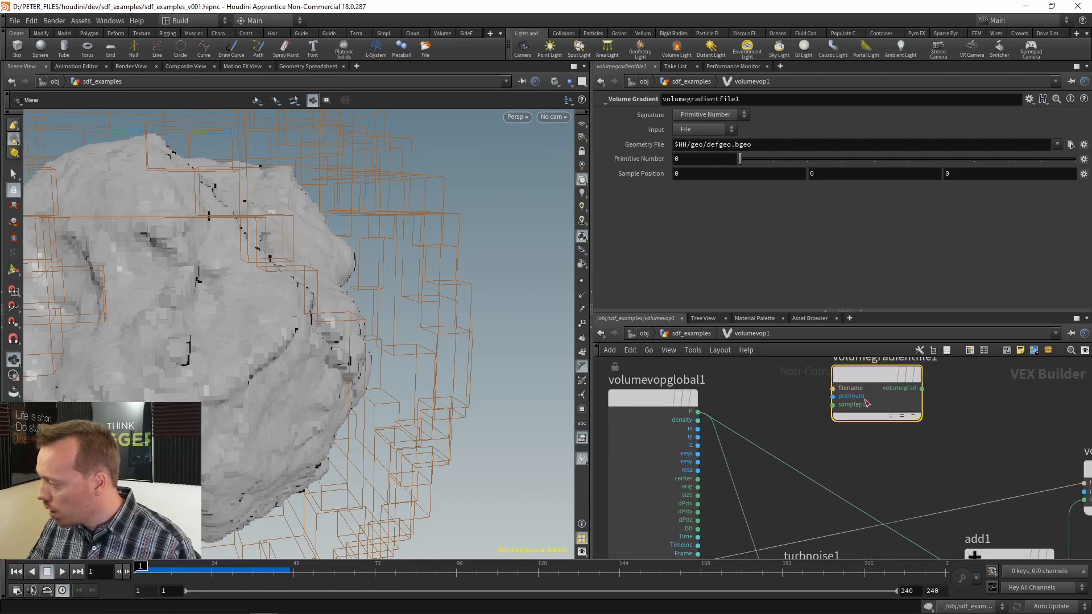
pyautogui.click(833, 404)
pyautogui.click(843, 390)
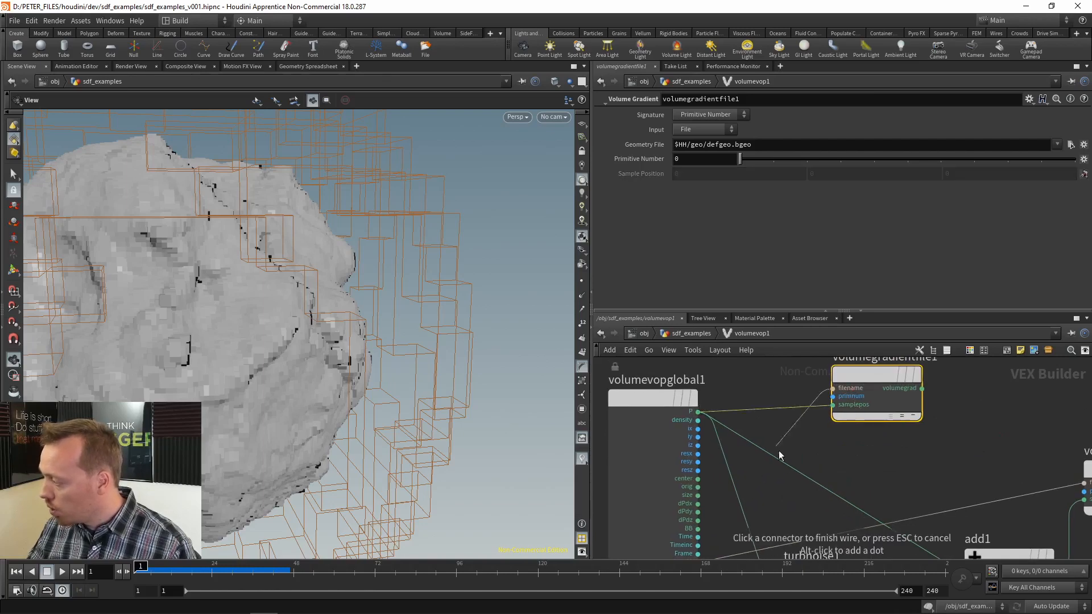
pyautogui.moveTo(782, 476); pyautogui.dragTo(748, 518, button='middle')
pyautogui.scroll(1, 787, 434)
pyautogui.click(758, 434)
pyautogui.scroll(-3, 748, 514)
pyautogui.scroll(3, 853, 492)
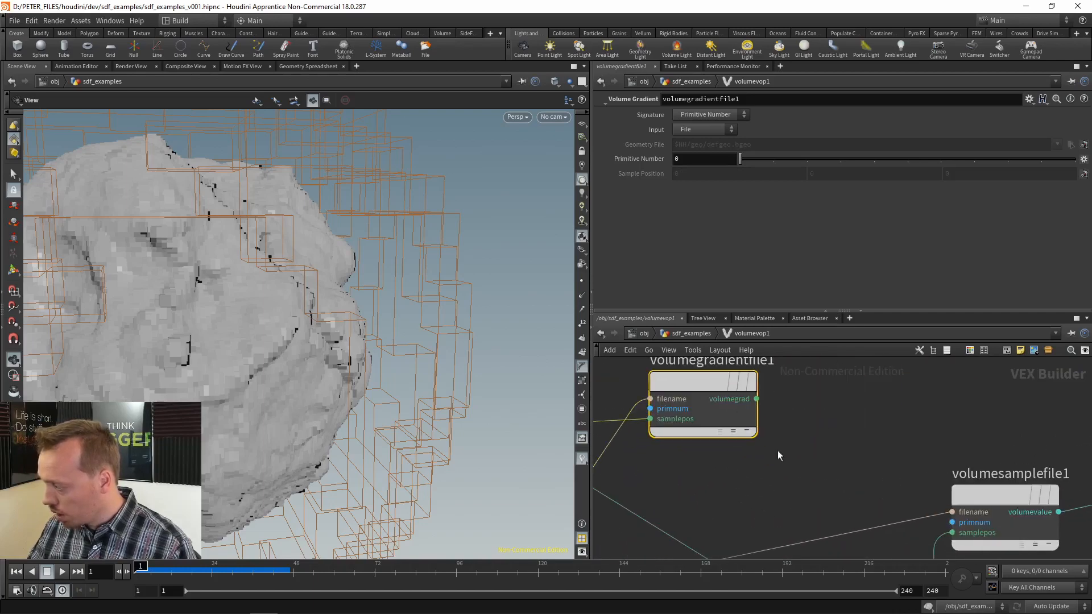
# - Add a Normalize node after volumegradientfile1, taking the volume gradient as its input
pyautogui.press('Tab')
pyautogui.write('n')
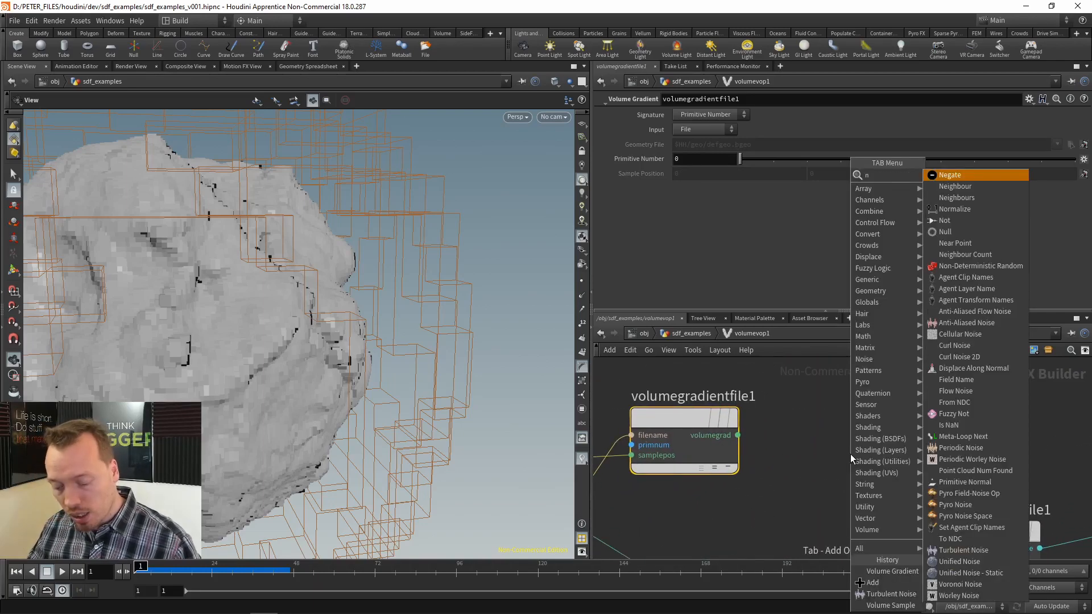
pyautogui.write('or')
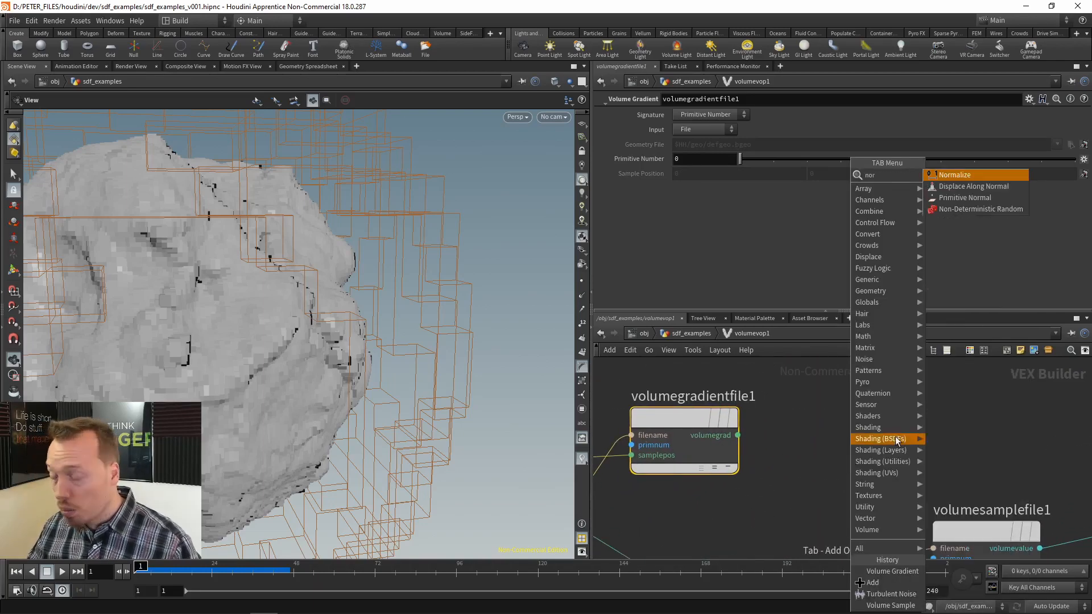
pyautogui.click(967, 177)
pyautogui.click(783, 455)
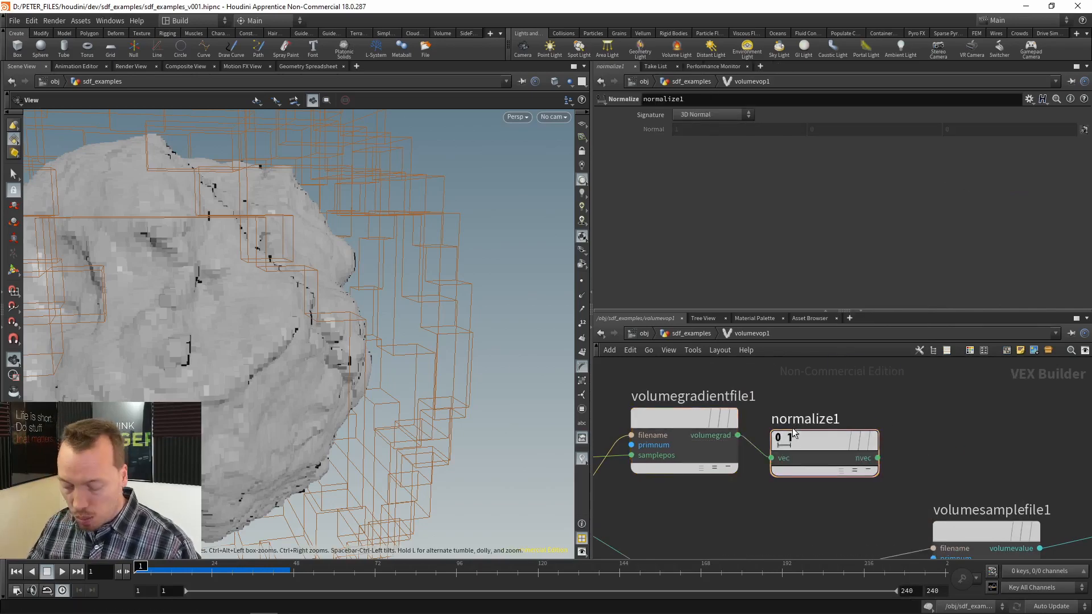
# - Display vdbfrompolygons4 in sdf_examples instead of volumevop1, and return inside volumevop1
pyautogui.press('u')
pyautogui.moveTo(896, 397); pyautogui.dragTo(868, 449, button='middle')
pyautogui.scroll(-3, 867, 448)
pyautogui.scroll(3, 824, 407)
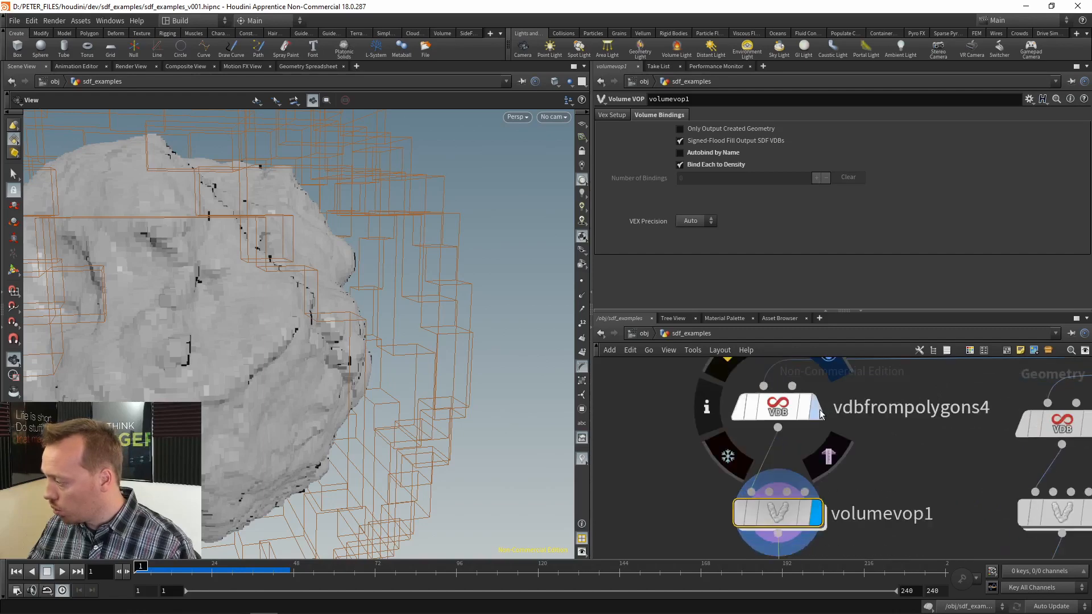
pyautogui.click(817, 407)
pyautogui.press('Return')
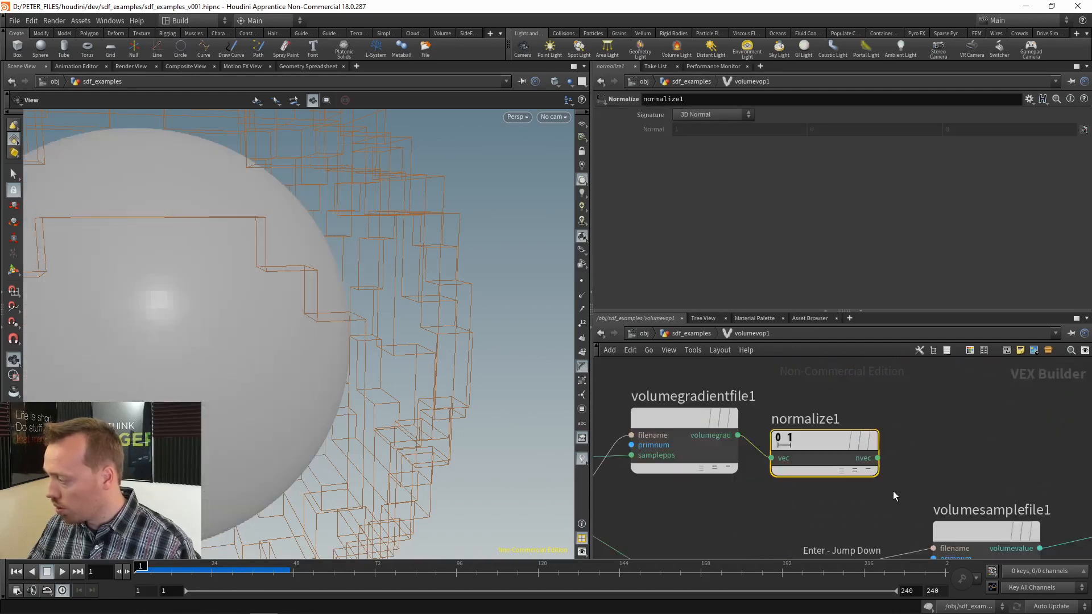
# - Move volumesamplefile1, volumevopoutput1 and add1 farther along the network to make room, and align normalize1 with volumegradientfile1
pyautogui.moveTo(980, 417)
pyautogui.mouseDown()
pyautogui.moveTo(846, 484)
pyautogui.moveTo(953, 430)
pyautogui.moveTo(974, 436)
pyautogui.mouseUp()
pyautogui.moveTo(1019, 464); pyautogui.dragTo(846, 459, button='middle')
pyautogui.scroll(2, 846, 460)
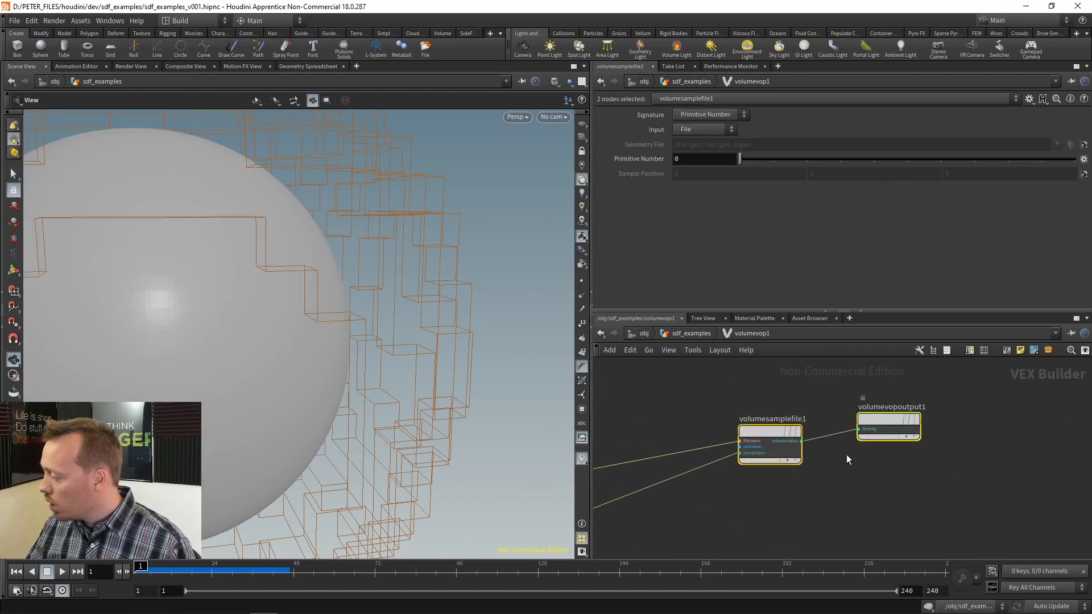
pyautogui.moveTo(667, 524); pyautogui.dragTo(940, 432, button='middle')
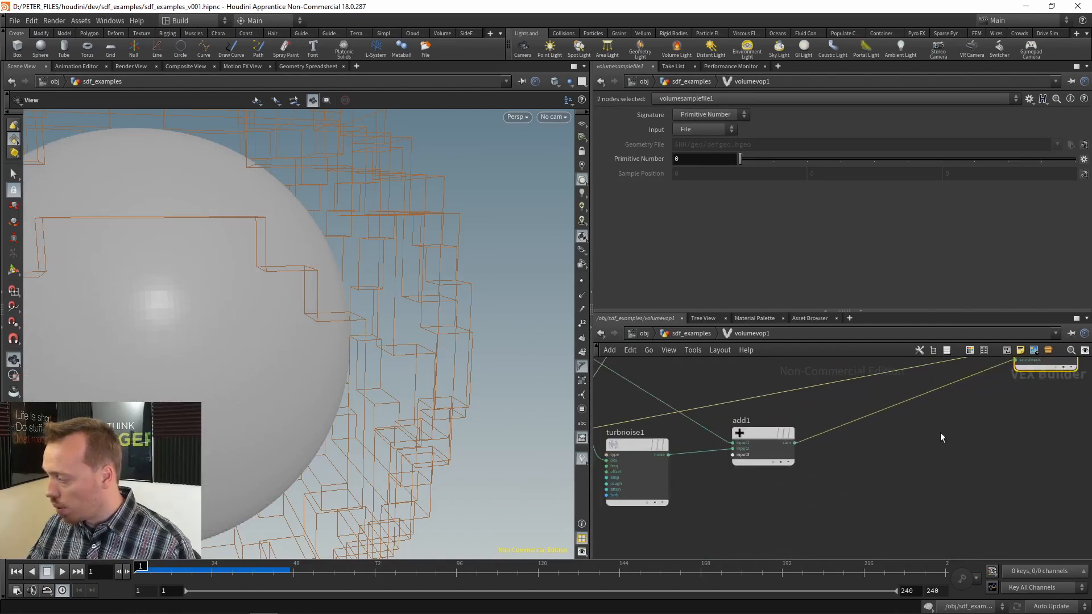
pyautogui.moveTo(826, 480); pyautogui.dragTo(850, 517, button='middle')
pyautogui.scroll(-3, 850, 517)
pyautogui.moveTo(825, 483); pyautogui.dragTo(944, 488)
pyautogui.scroll(3, 845, 400)
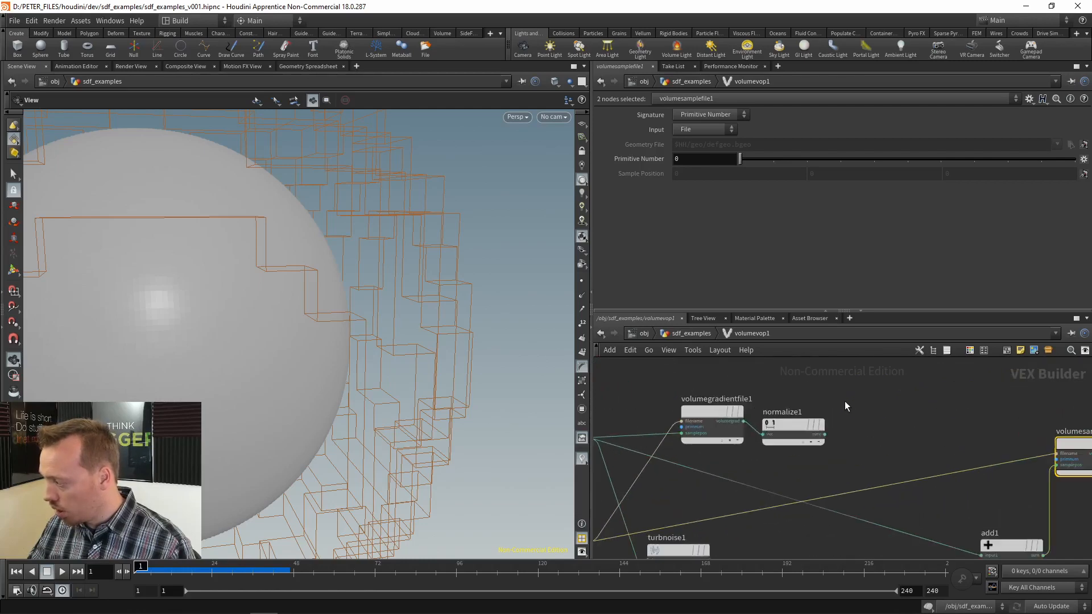
pyautogui.click(799, 417)
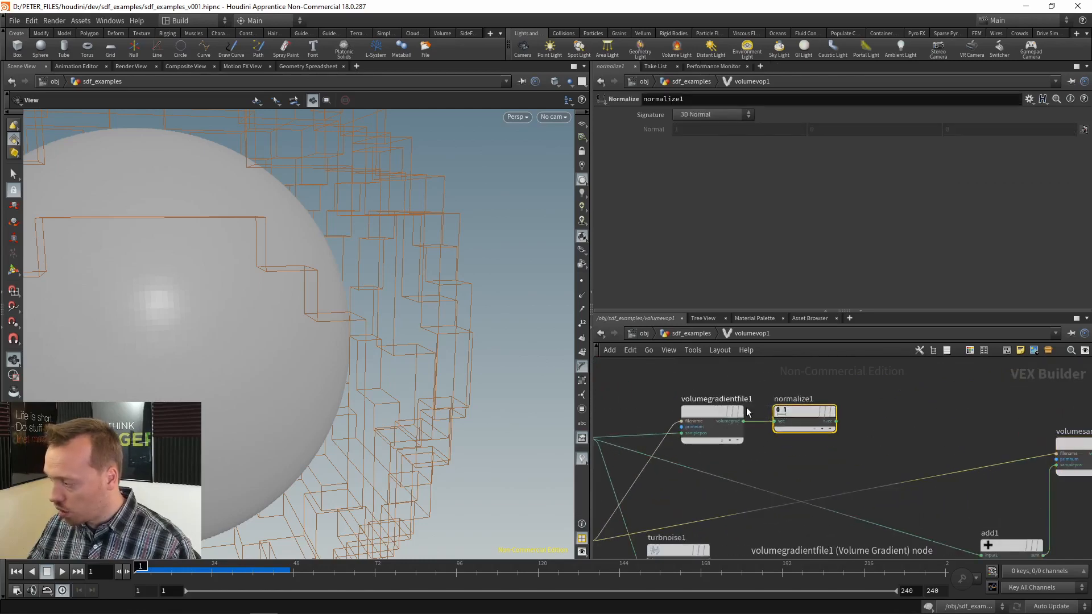
pyautogui.moveTo(267, 244); pyautogui.dragTo(394, 272)
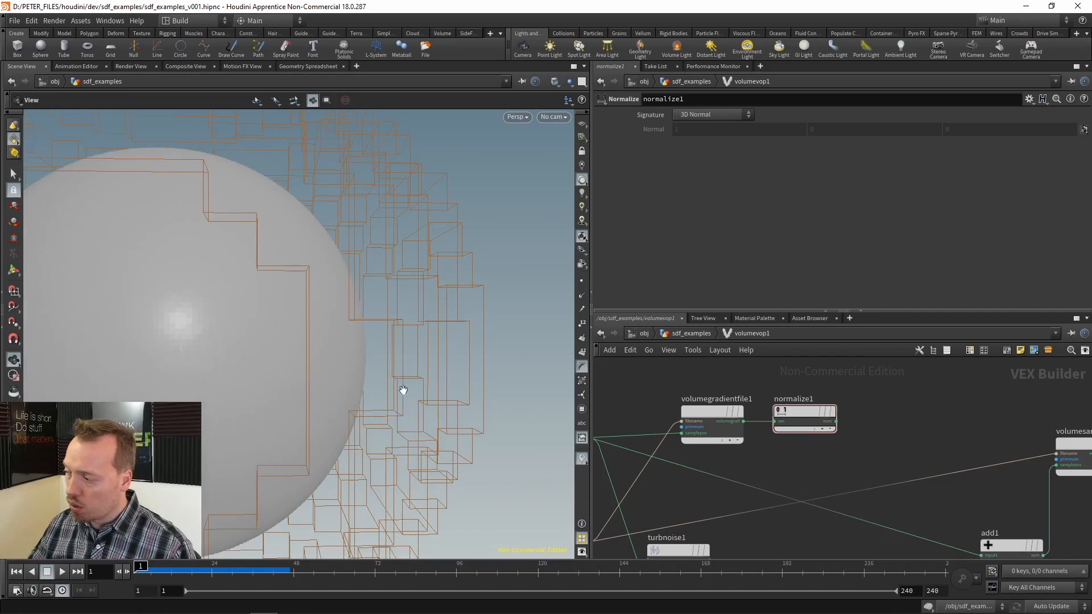
pyautogui.moveTo(366, 218); pyautogui.dragTo(362, 227)
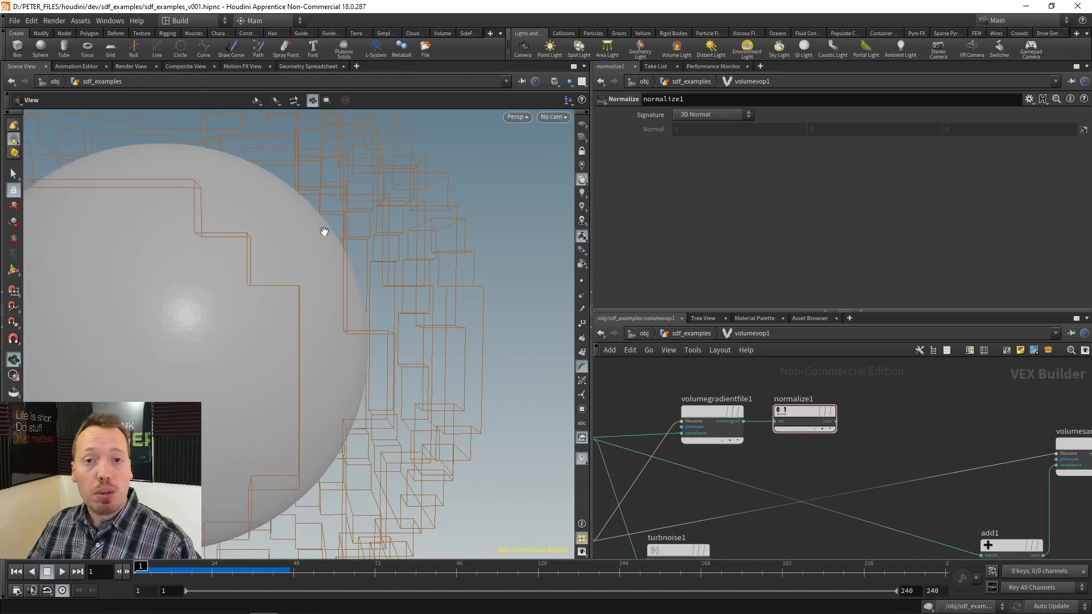
pyautogui.moveTo(322, 232); pyautogui.dragTo(317, 253, button='middle')
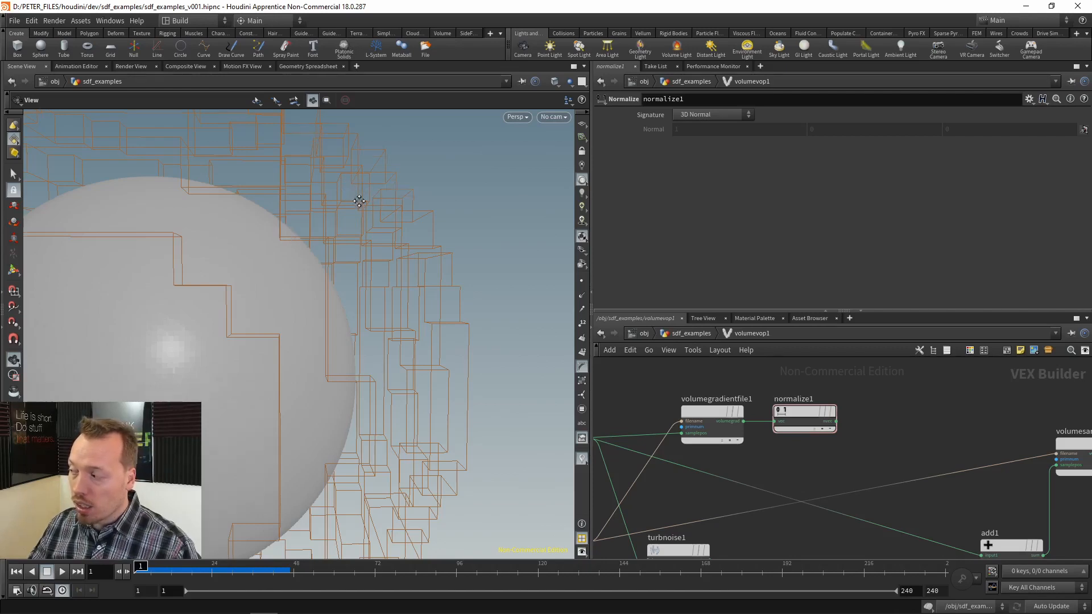
pyautogui.moveTo(360, 203); pyautogui.dragTo(319, 271)
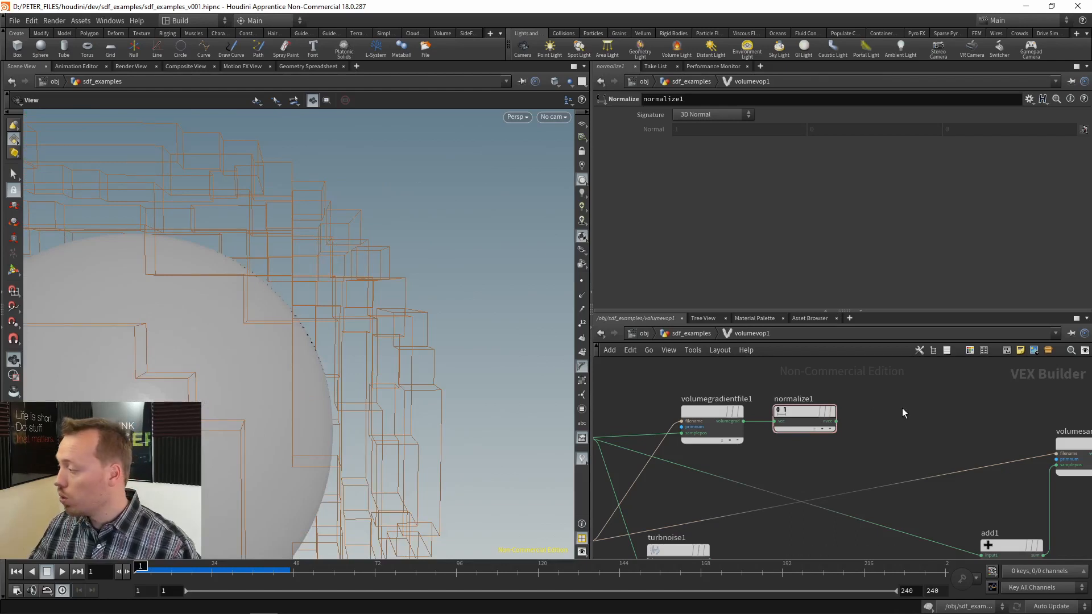
# - Add a Negate node after normalize1, wire the normalized vector into it, and align it with the row
pyautogui.scroll(3, 783, 390)
pyautogui.moveTo(851, 398); pyautogui.dragTo(858, 428, button='middle')
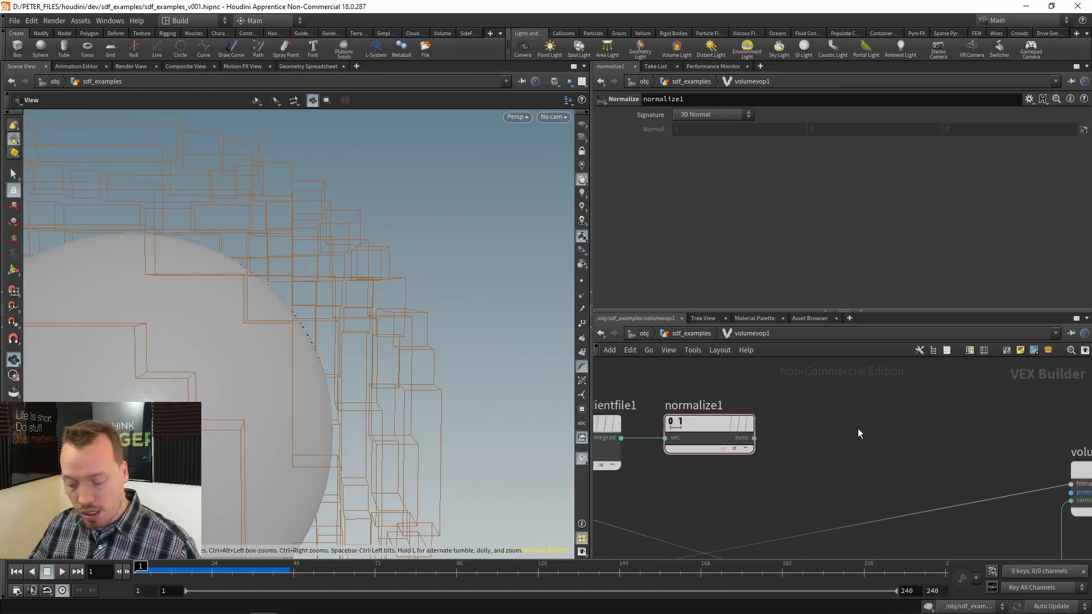
pyautogui.press('Tab')
pyautogui.write('negat')
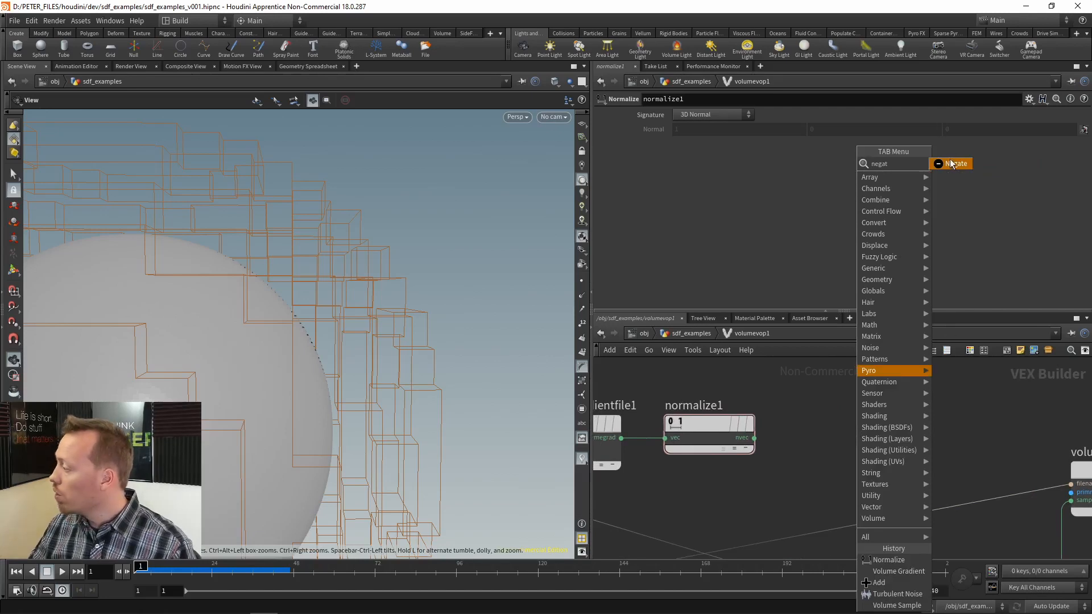
pyautogui.click(951, 164)
pyautogui.click(845, 444)
pyautogui.click(754, 438)
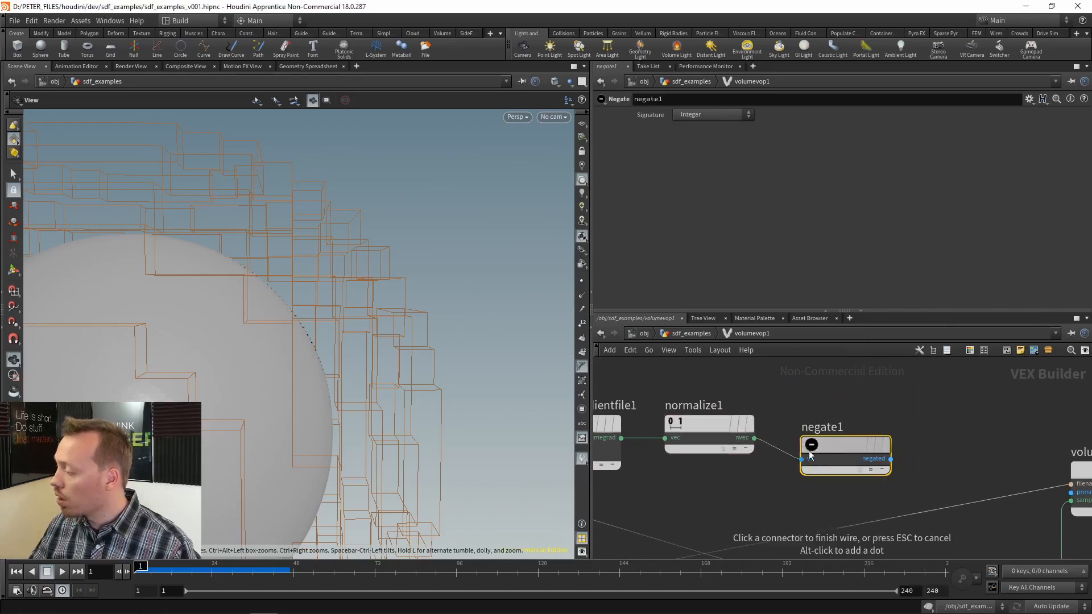
pyautogui.click(809, 452)
pyautogui.moveTo(834, 443); pyautogui.dragTo(837, 422)
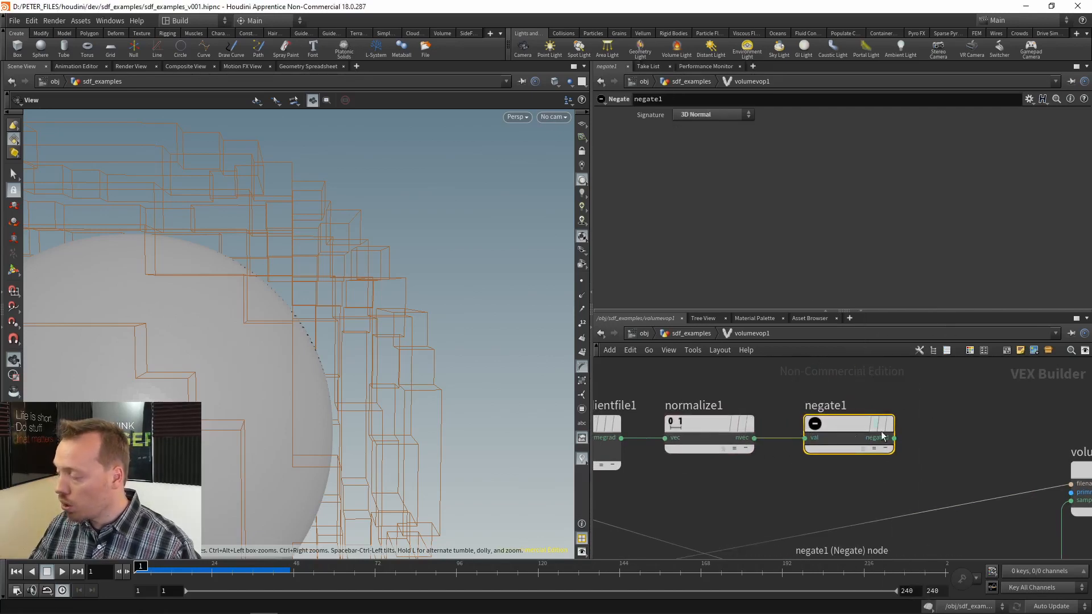
# - Cut the wire between turbnoise1 and add1, and set turbnoise1's signature to 1D Noise
pyautogui.scroll(-4, 963, 443)
pyautogui.moveTo(963, 444); pyautogui.dragTo(812, 427, button='middle')
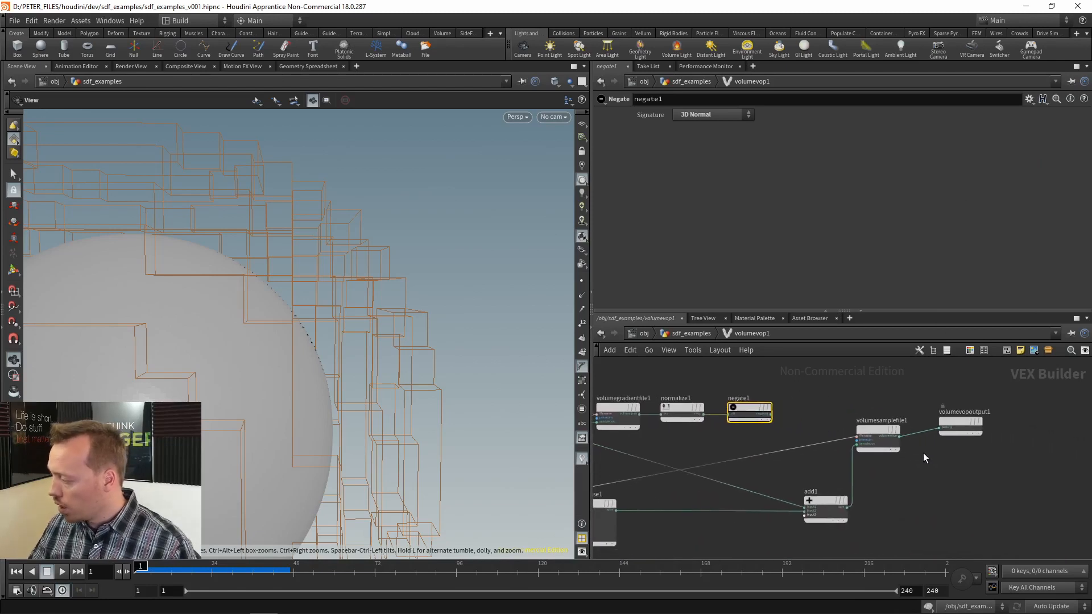
pyautogui.moveTo(907, 508); pyautogui.dragTo(1047, 428, button='middle')
pyautogui.scroll(3, 810, 445)
pyautogui.moveTo(845, 453); pyautogui.dragTo(855, 464, button='middle')
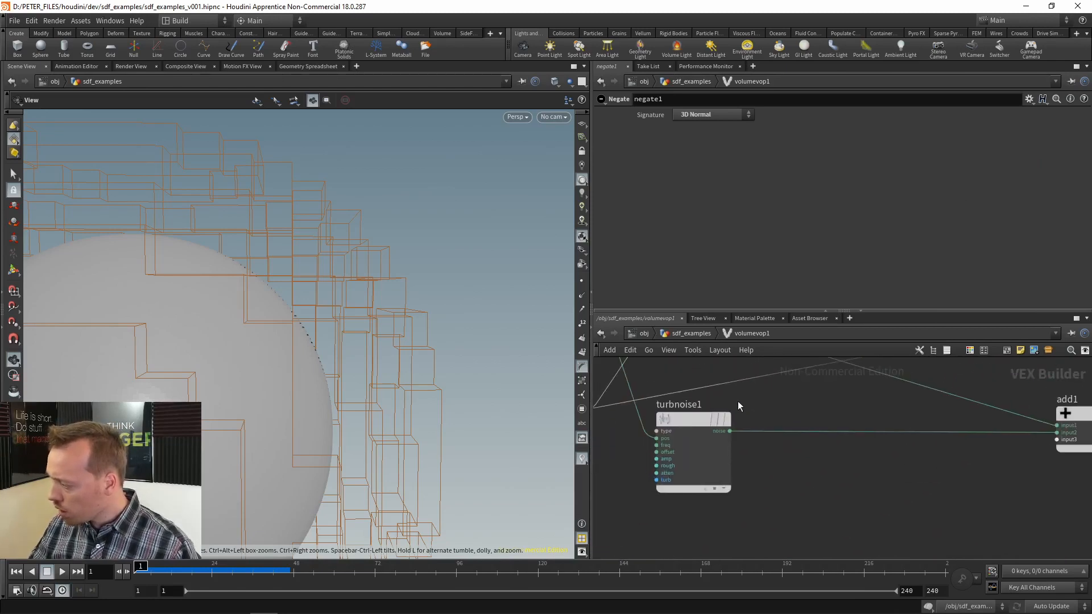
pyautogui.moveTo(686, 422); pyautogui.dragTo(682, 441)
pyautogui.moveTo(776, 497); pyautogui.dragTo(705, 455)
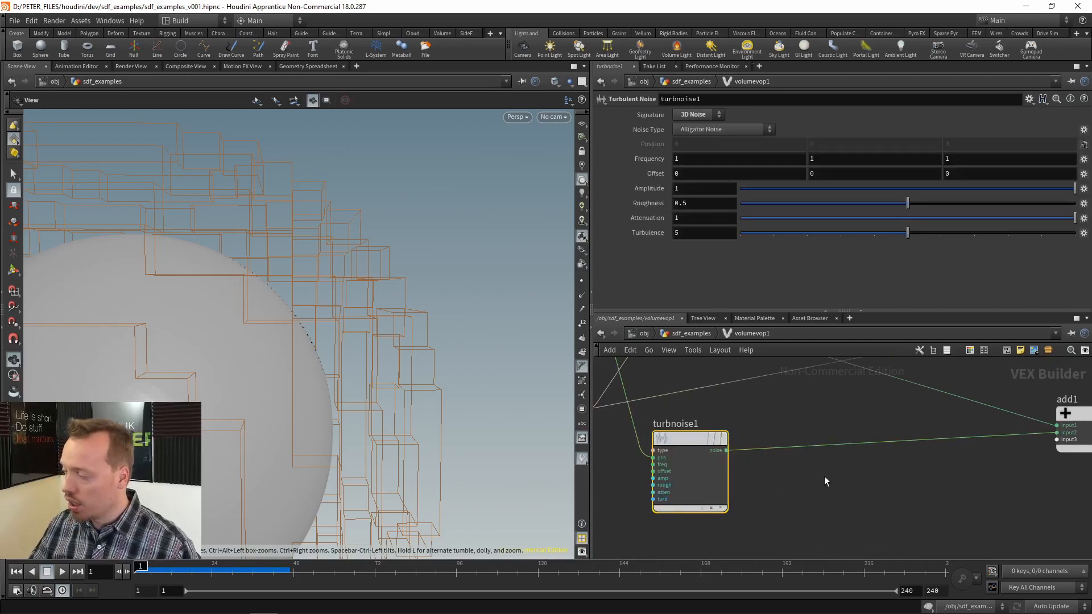
pyautogui.press('y')
pyautogui.moveTo(847, 454); pyautogui.dragTo(850, 420)
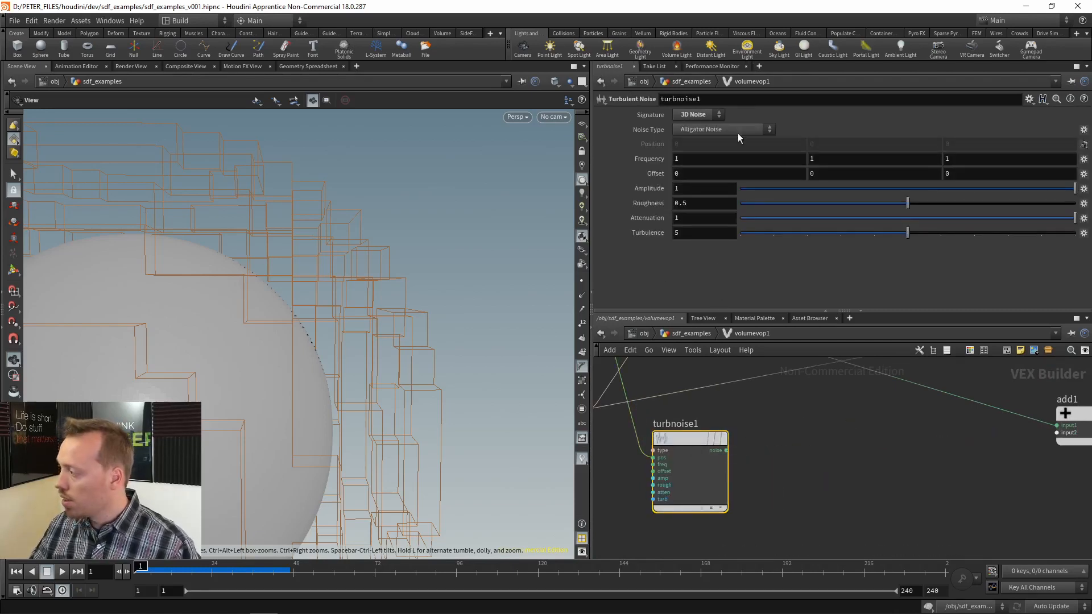
pyautogui.click(718, 115)
pyautogui.click(698, 130)
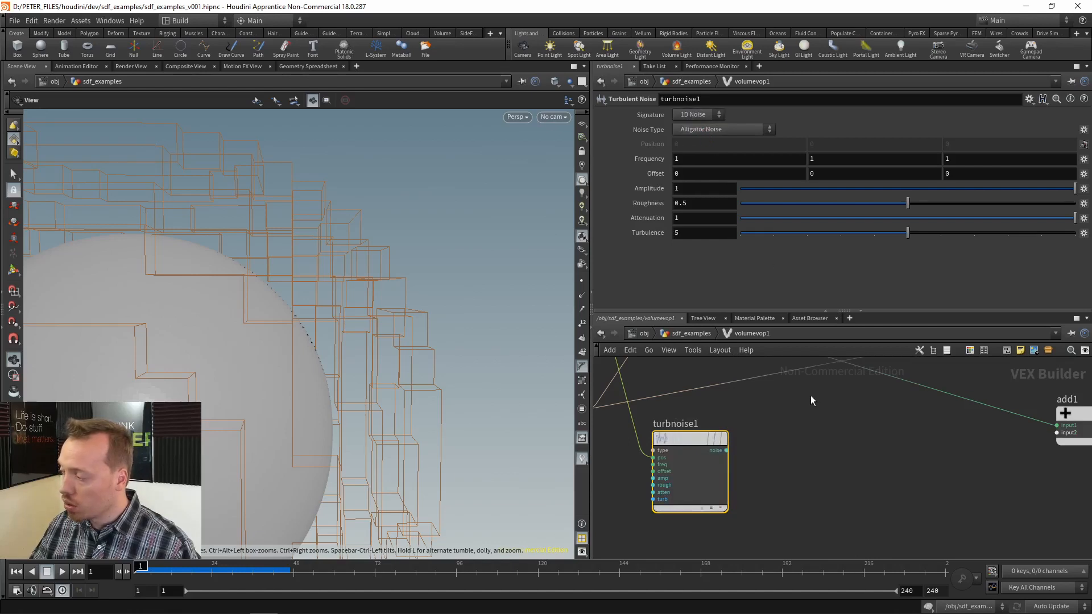
# - Add a Multiply node after negate1 and wire the negated output into its first input
pyautogui.moveTo(810, 395)
pyautogui.mouseDown(button='middle')
pyautogui.moveTo(799, 449)
pyautogui.moveTo(721, 513)
pyautogui.mouseUp(button='middle')
pyautogui.moveTo(834, 428); pyautogui.dragTo(822, 483, button='middle')
pyautogui.click(842, 432)
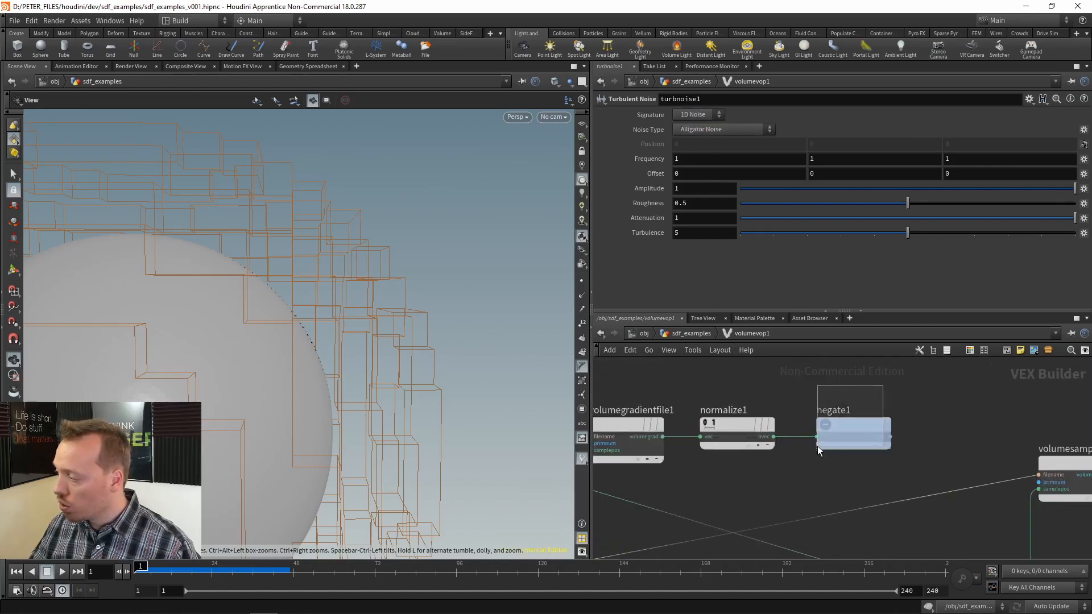
pyautogui.moveTo(963, 448); pyautogui.dragTo(905, 422, button='middle')
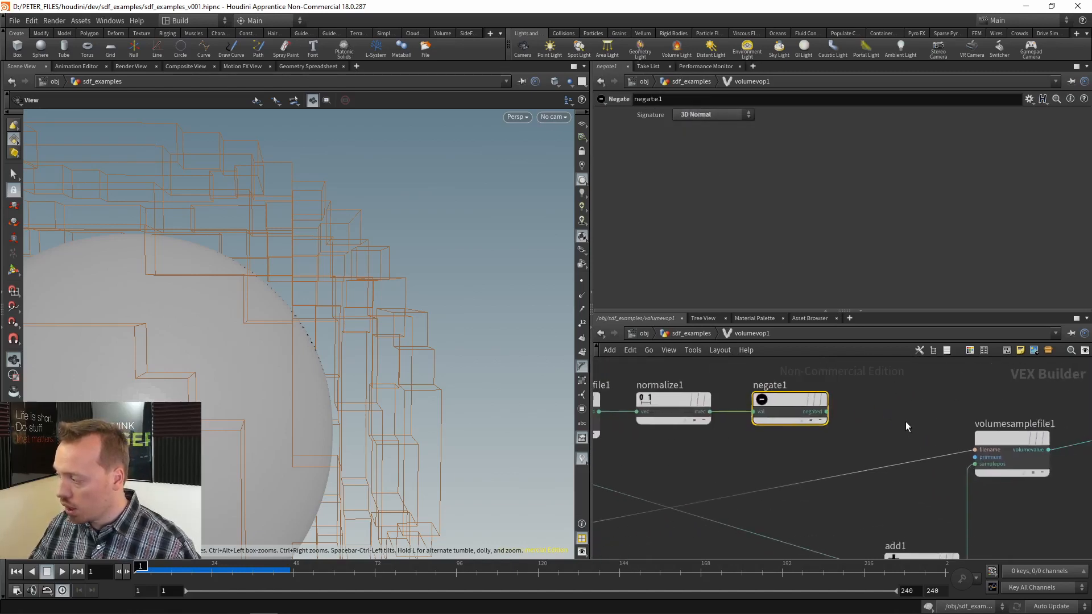
pyautogui.press('Tab')
pyautogui.write('mul')
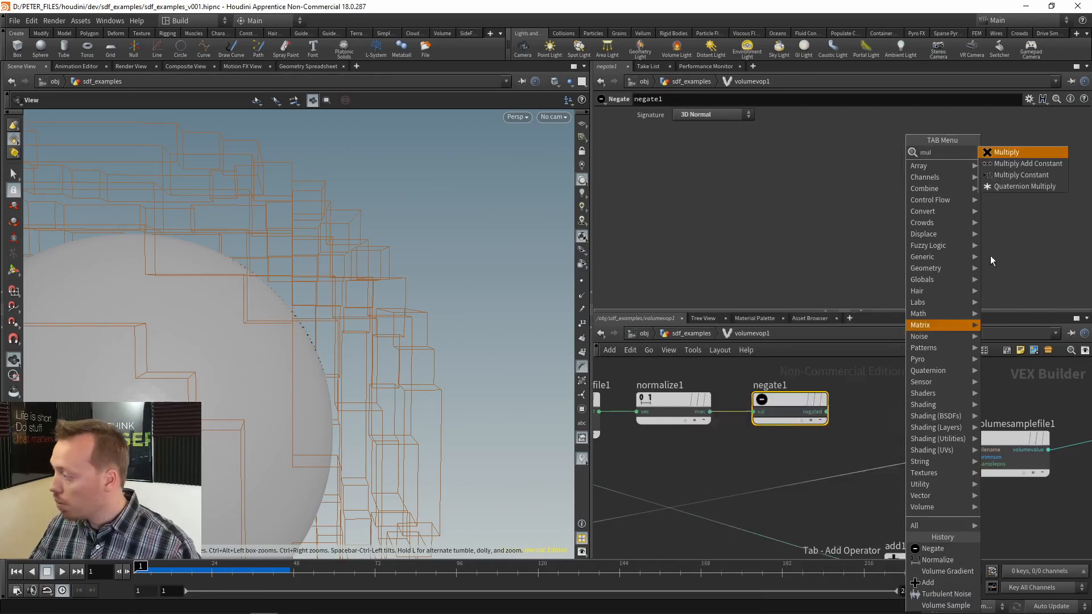
pyautogui.click(1015, 150)
pyautogui.click(866, 406)
pyautogui.scroll(3, 805, 421)
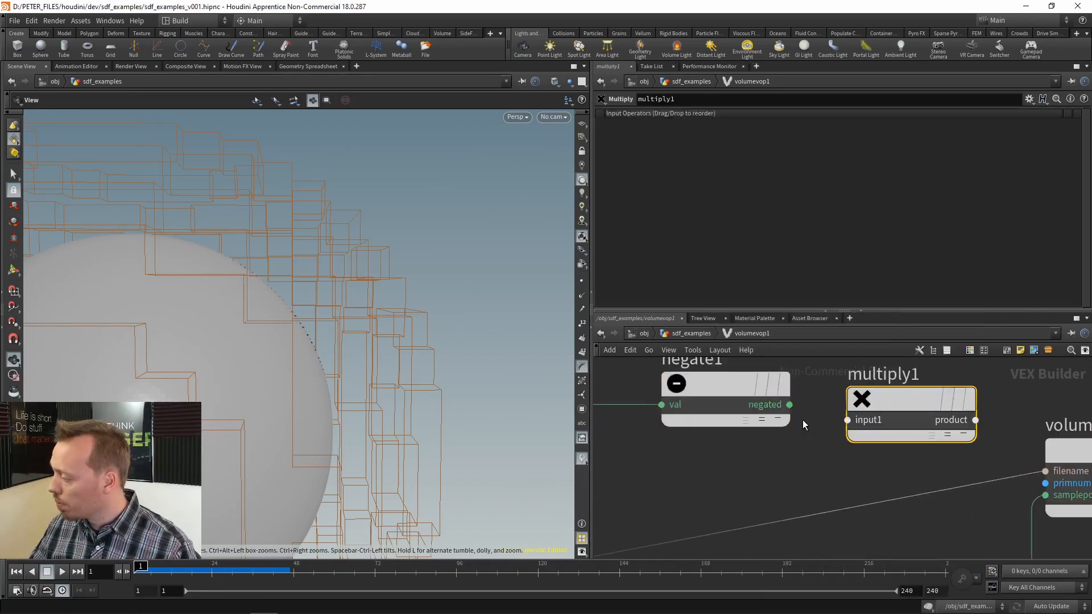
pyautogui.moveTo(789, 404); pyautogui.dragTo(848, 421)
pyautogui.scroll(-1, 748, 483)
# - Wire turbnoise1's noise output into multiply1's second input
pyautogui.moveTo(748, 483); pyautogui.dragTo(769, 450, button='middle')
pyautogui.click(852, 407)
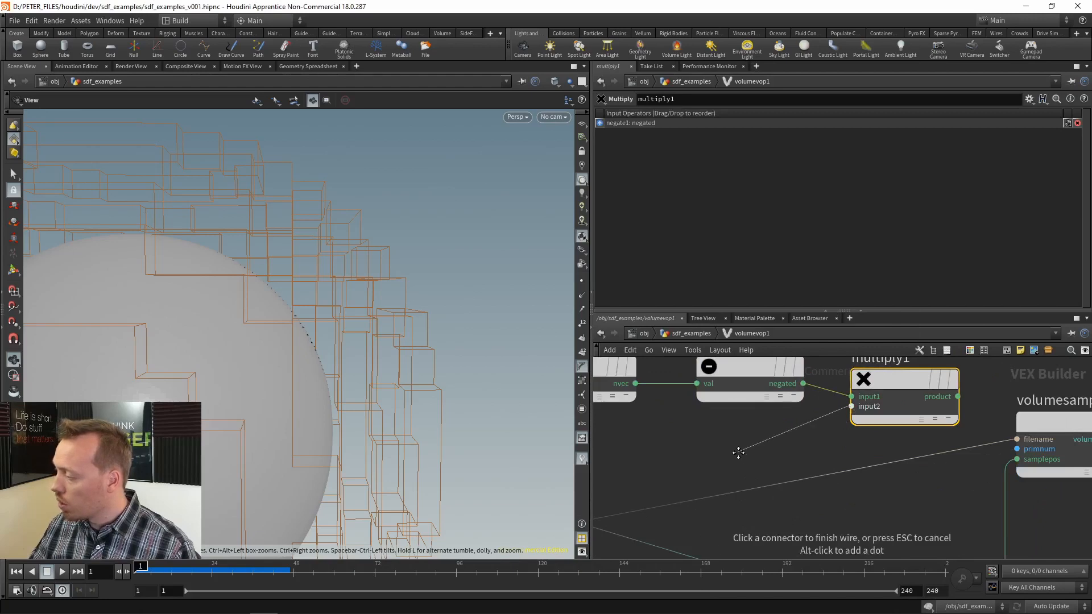
pyautogui.scroll(-3, 783, 491)
pyautogui.click(680, 502)
pyautogui.moveTo(797, 495); pyautogui.dragTo(748, 536, button='middle')
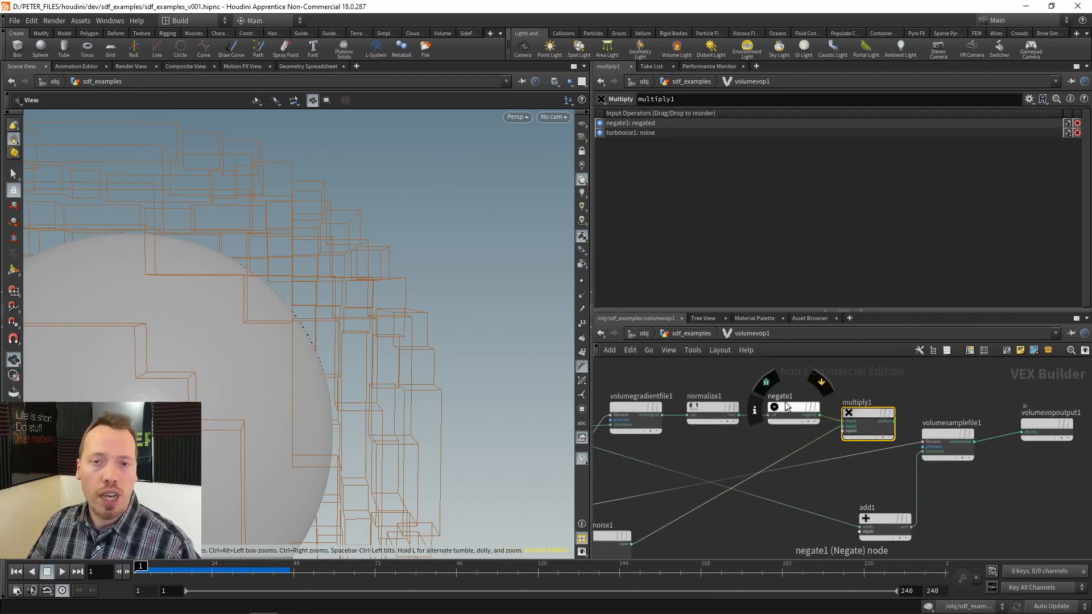
# - Review the node chain from turbnoise1 and volumegradientfile1 through multiply1, along with add1's free input
pyautogui.moveTo(667, 479); pyautogui.dragTo(733, 393, button='middle')
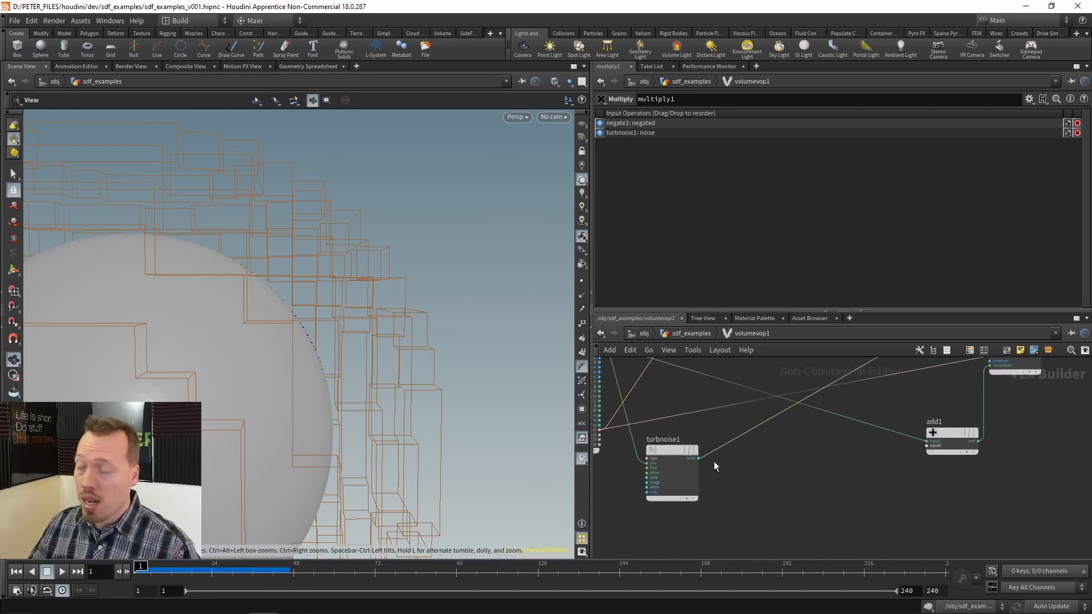
pyautogui.moveTo(812, 449); pyautogui.dragTo(697, 550, button='middle')
pyautogui.moveTo(692, 458); pyautogui.dragTo(795, 462, button='middle')
pyautogui.scroll(3, 795, 462)
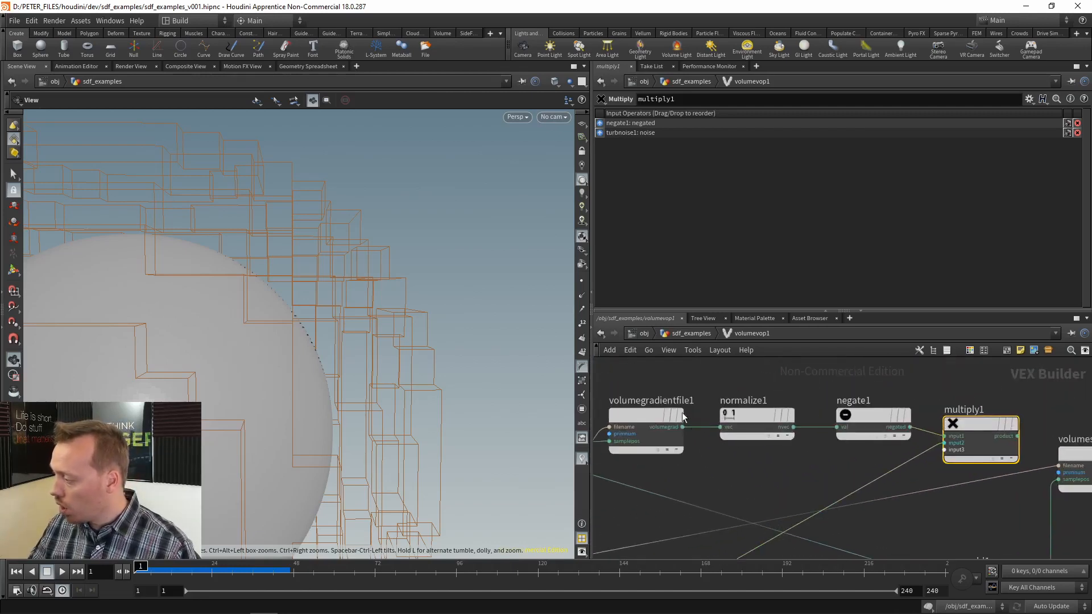
pyautogui.scroll(-5, 826, 478)
pyautogui.scroll(4, 855, 462)
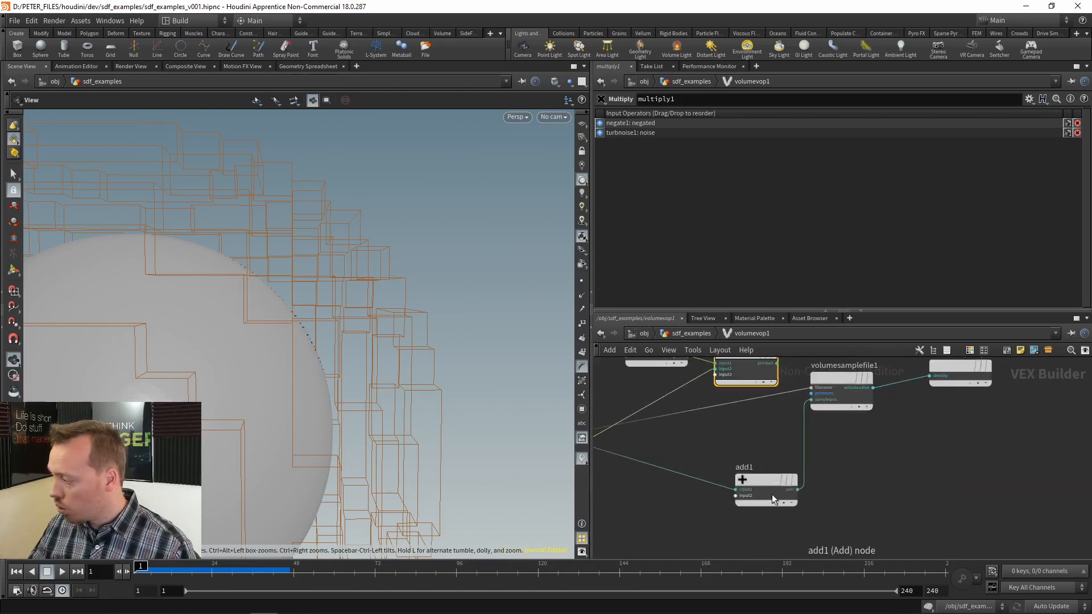
pyautogui.moveTo(813, 427); pyautogui.dragTo(865, 425, button='middle')
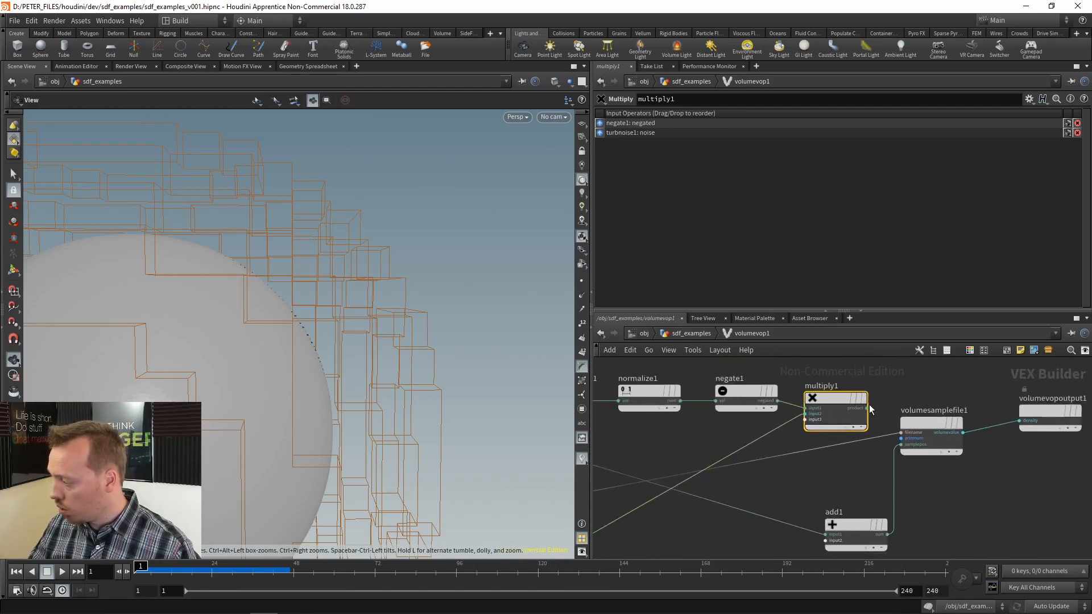
# - Wire multiply1's product output into add1's second input
pyautogui.click(868, 408)
pyautogui.click(825, 540)
pyautogui.moveTo(872, 487); pyautogui.dragTo(779, 437, button='middle')
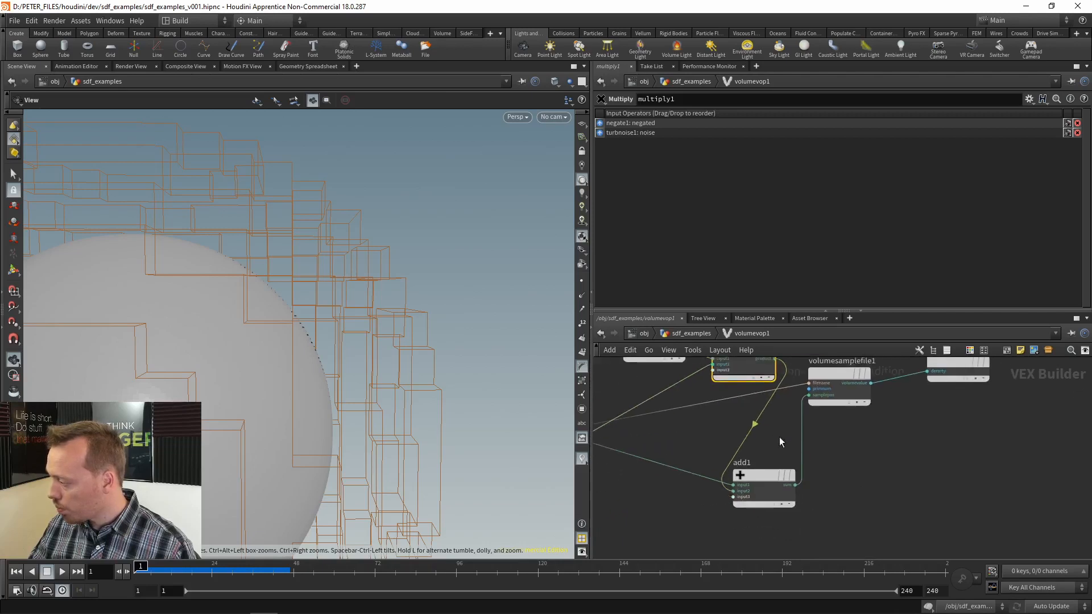
# - Spread out the network: move add1, volumesamplefile1 and the output node away, and shift the gradient and noise chain lower
pyautogui.scroll(-5, 779, 441)
pyautogui.moveTo(915, 397); pyautogui.dragTo(890, 440)
pyautogui.scroll(2, 844, 457)
pyautogui.moveTo(823, 468); pyautogui.dragTo(896, 493, button='middle')
pyautogui.scroll(-1, 893, 490)
pyautogui.moveTo(814, 496); pyautogui.dragTo(892, 479, button='middle')
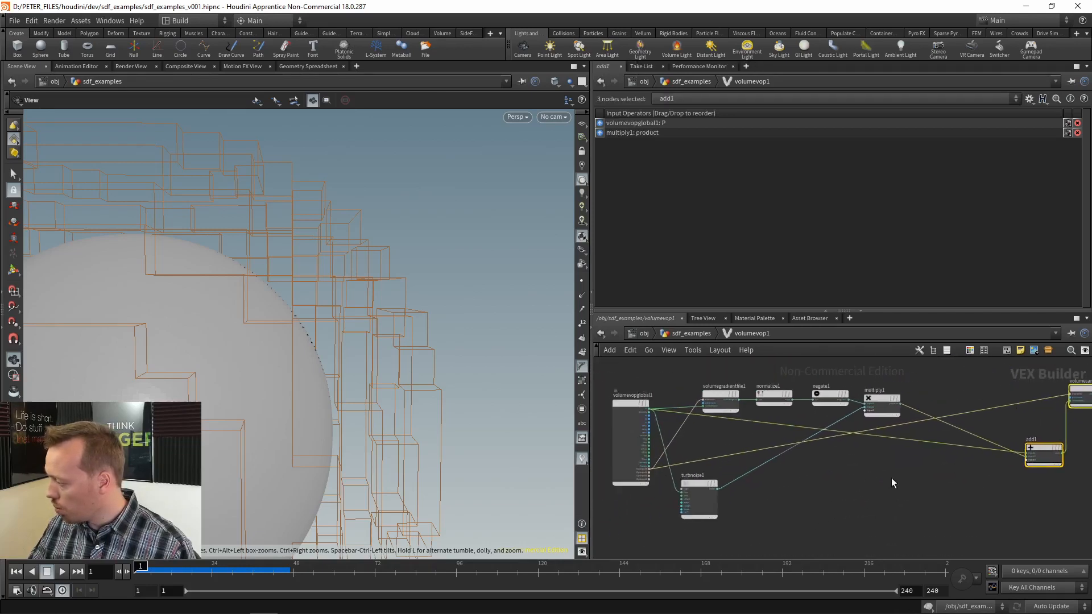
pyautogui.moveTo(914, 377); pyautogui.dragTo(691, 529)
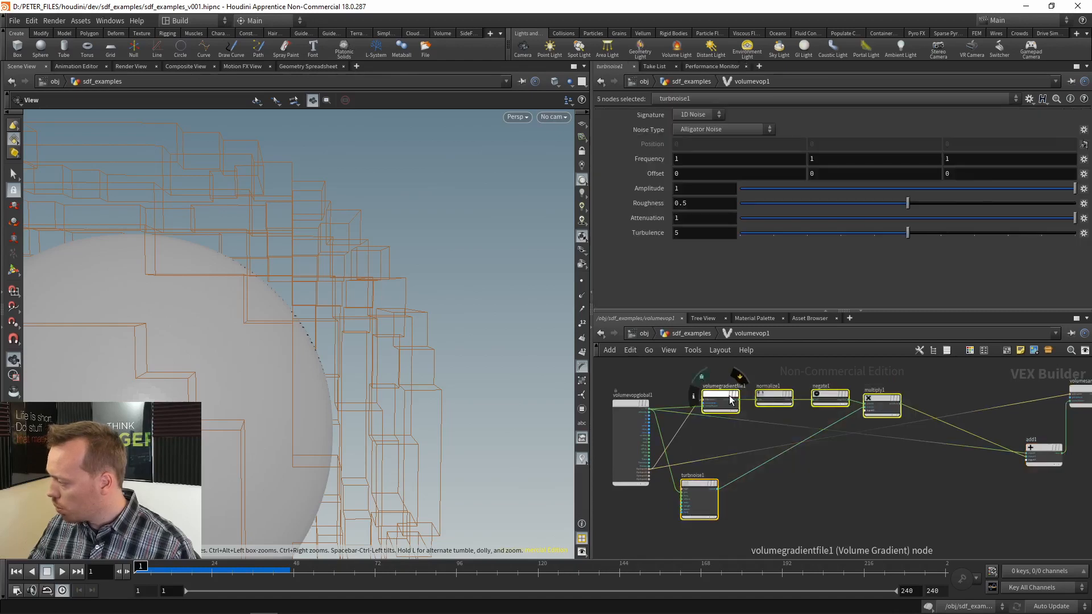
pyautogui.moveTo(729, 396); pyautogui.dragTo(735, 489)
pyautogui.scroll(4, 958, 494)
pyautogui.moveTo(952, 518); pyautogui.dragTo(1073, 429, button='middle')
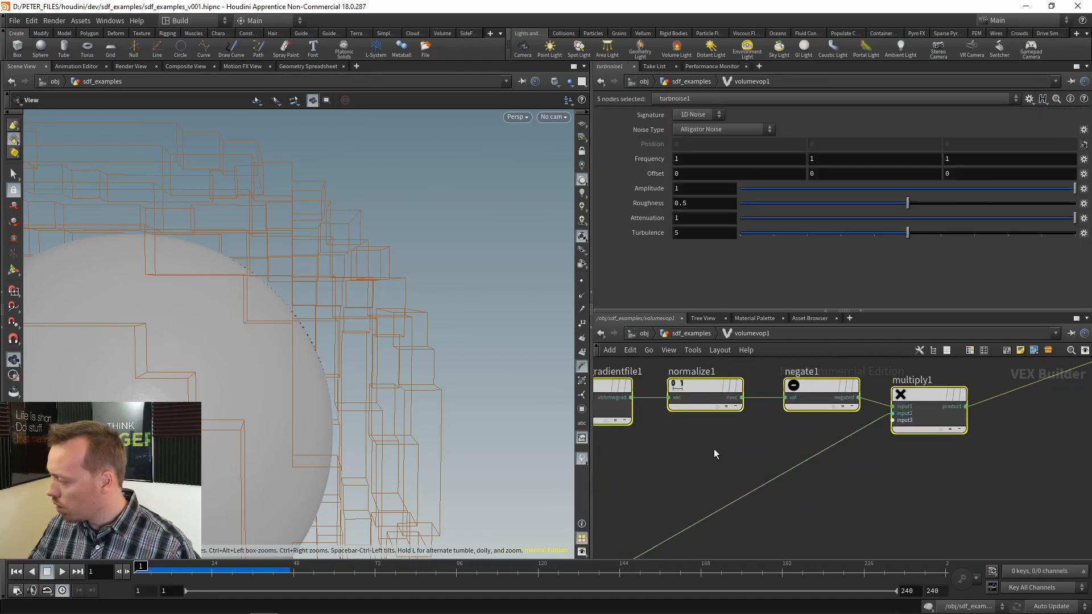
# - Move multiply1 slightly up and farther away from negate1
pyautogui.click(786, 472)
pyautogui.moveTo(714, 449); pyautogui.dragTo(796, 466, button='middle')
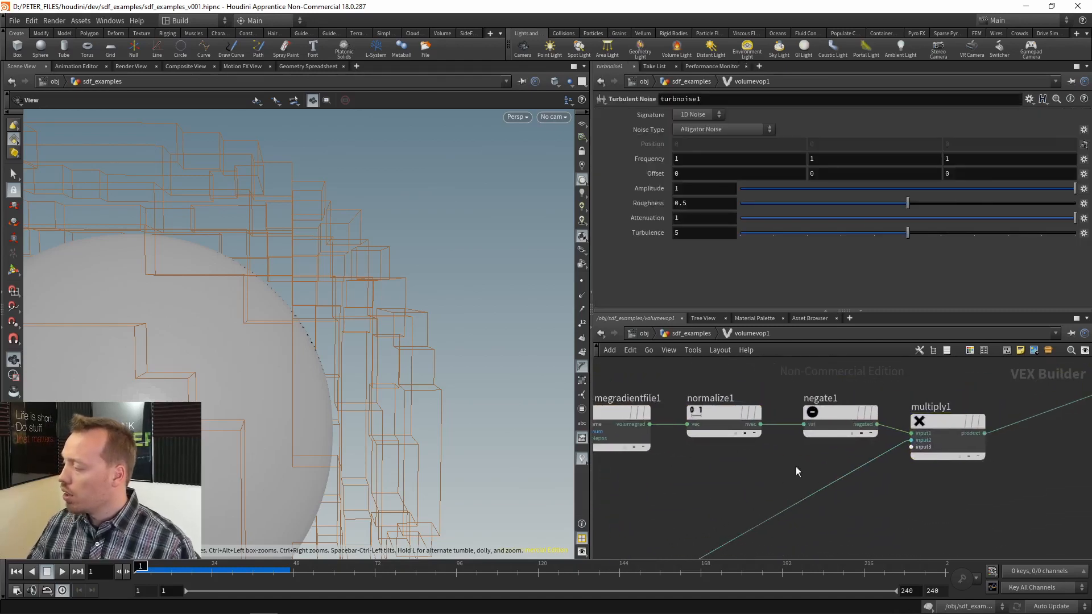
pyautogui.moveTo(840, 419); pyautogui.dragTo(736, 414, button='middle')
pyautogui.click(858, 426)
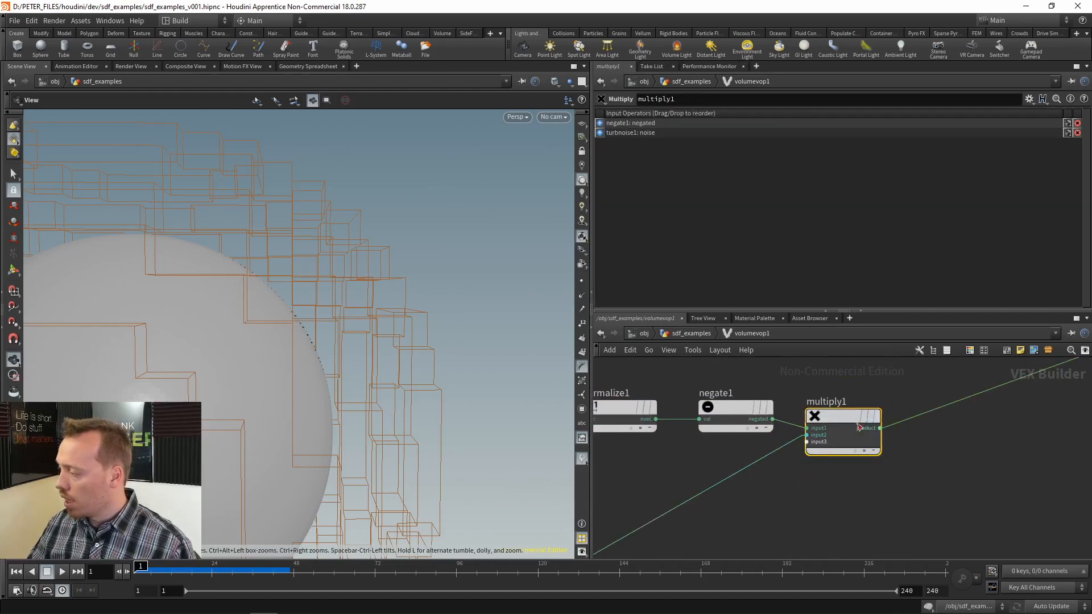
pyautogui.moveTo(837, 421); pyautogui.dragTo(880, 405)
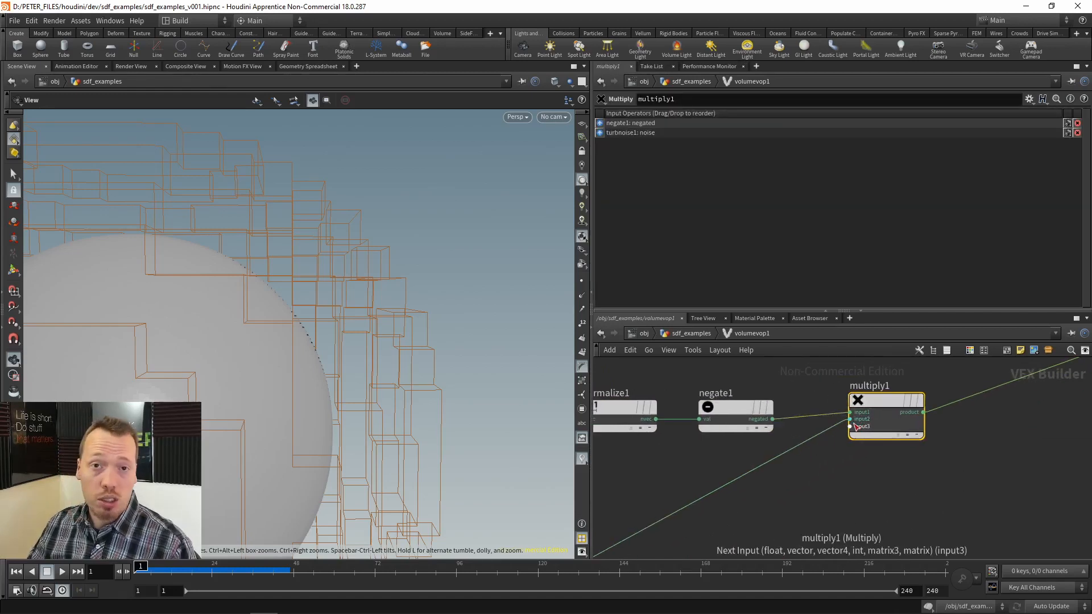
# - Inspect turbnoise1's settings and its available noise types, leaving Alligator Noise selected
pyautogui.scroll(-4, 770, 500)
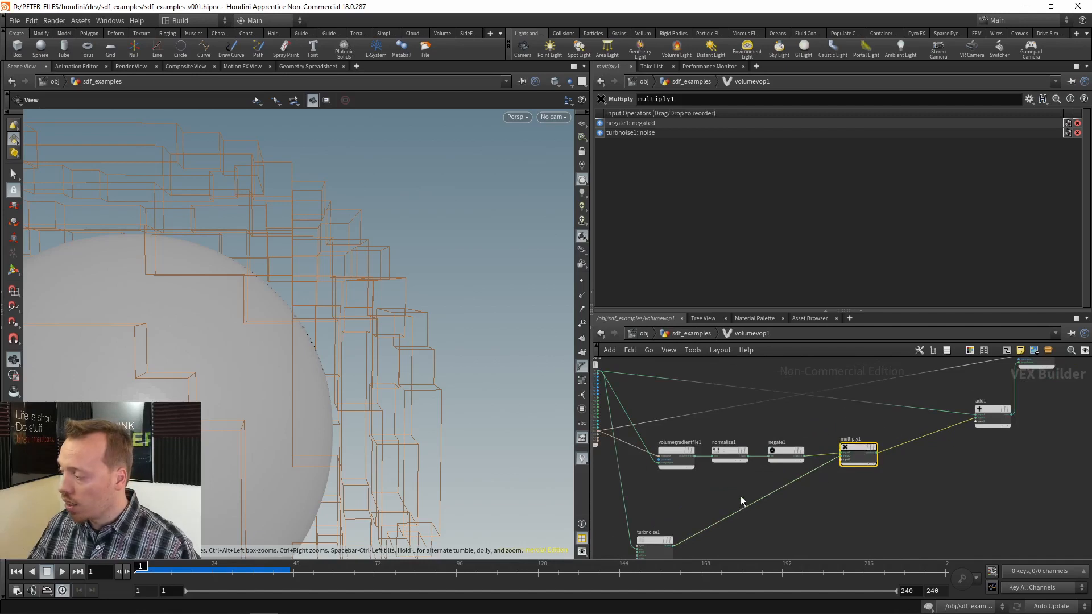
pyautogui.scroll(4, 733, 497)
pyautogui.moveTo(653, 511); pyautogui.dragTo(719, 429, button='middle')
pyautogui.moveTo(665, 492); pyautogui.dragTo(703, 419)
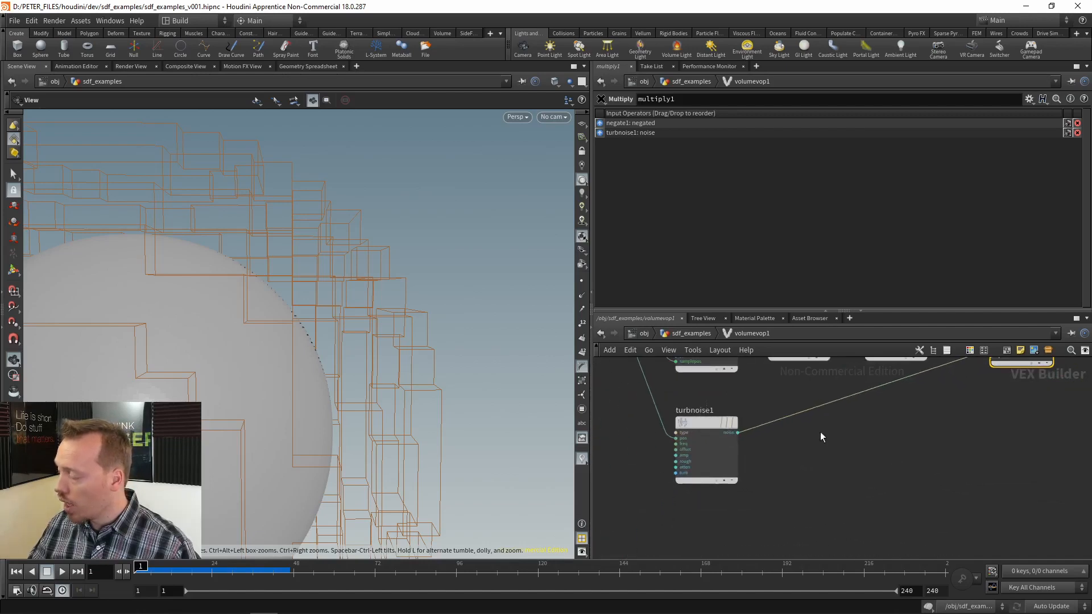
pyautogui.moveTo(820, 432); pyautogui.dragTo(847, 484, button='middle')
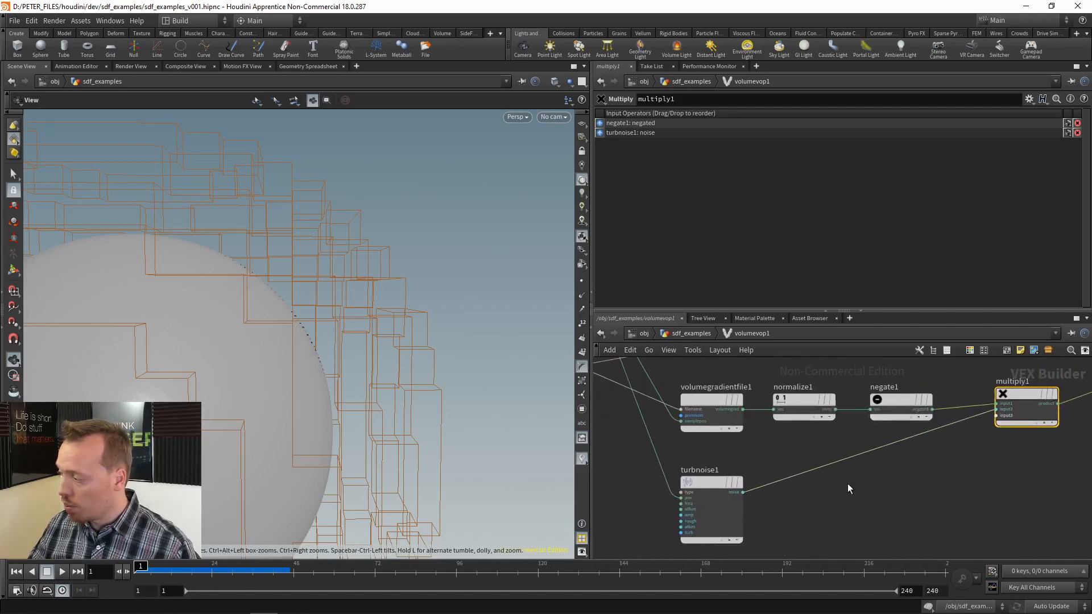
pyautogui.click(711, 495)
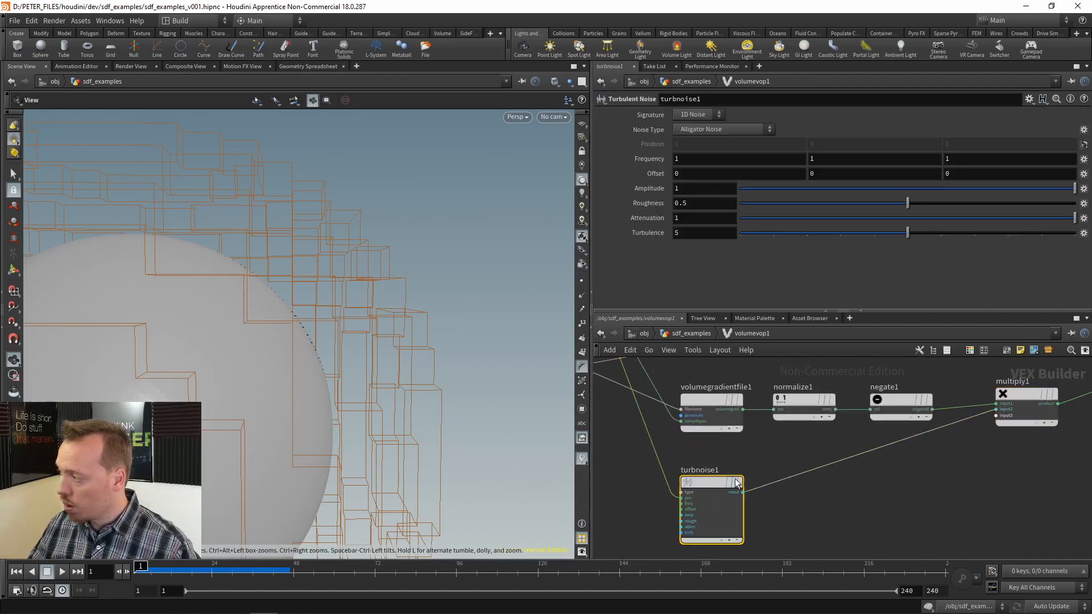
pyautogui.click(745, 131)
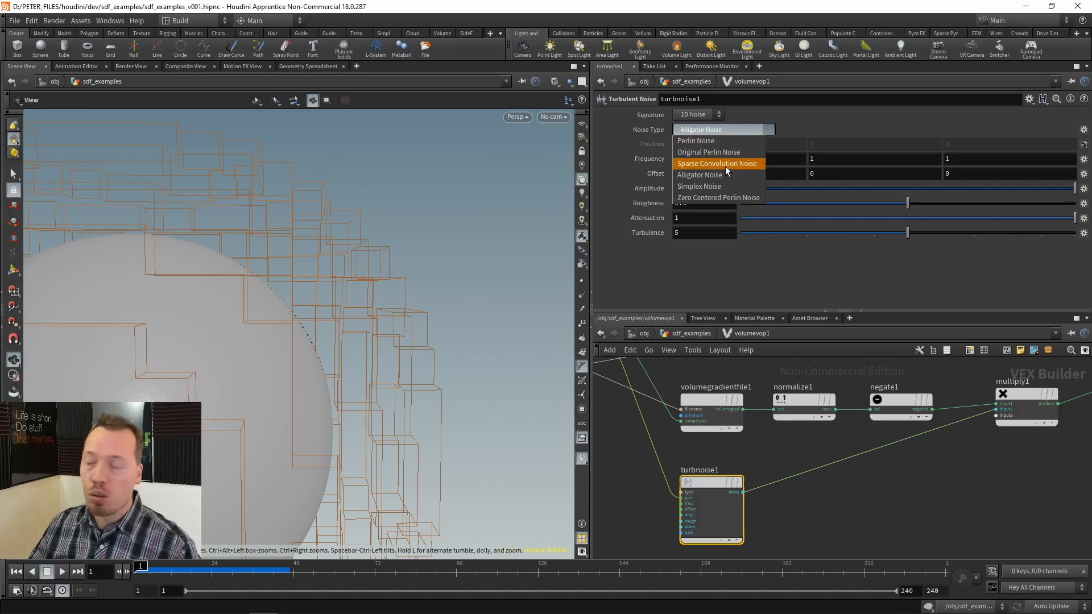
pyautogui.click(877, 496)
# - Insert an Absolute node on the wire between turbnoise1 and multiply1, and position it beside turbnoise1
pyautogui.scroll(2, 799, 500)
pyautogui.press('Tab')
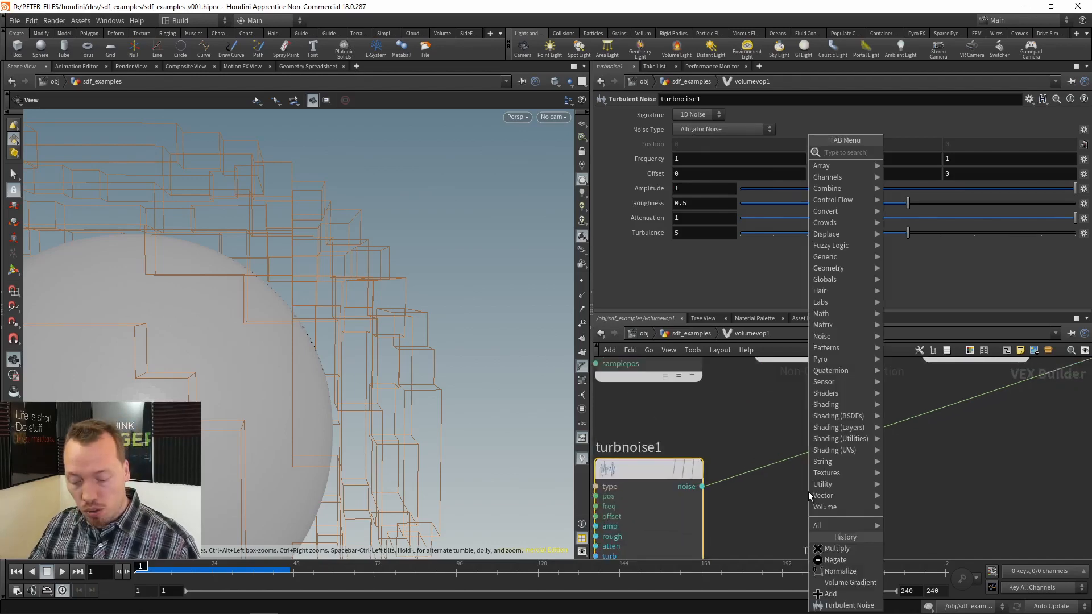
pyautogui.write('abso')
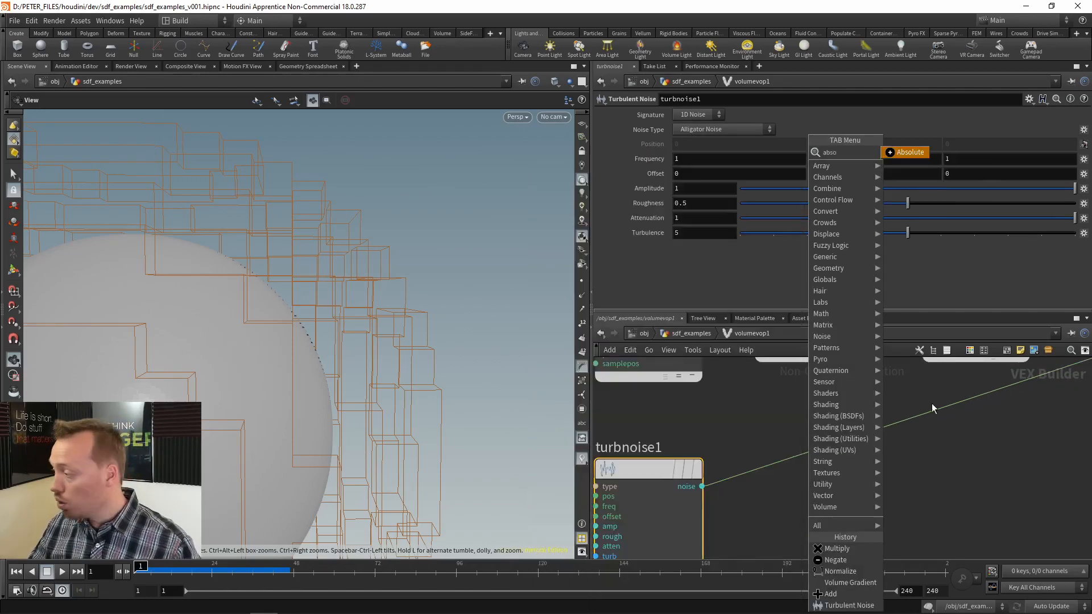
pyautogui.click(906, 156)
pyautogui.click(844, 453)
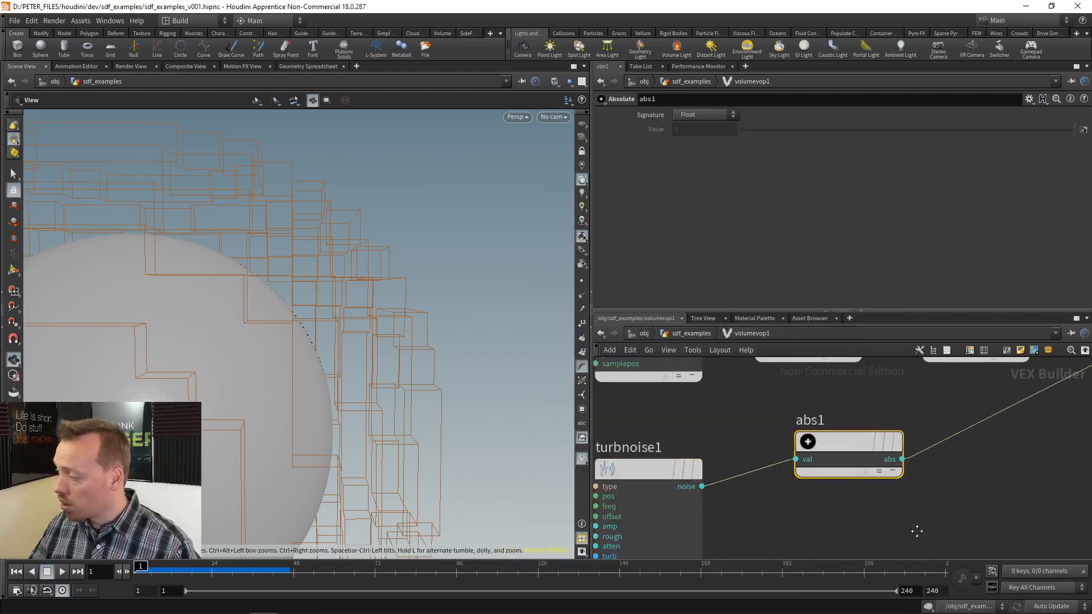
pyautogui.moveTo(917, 531); pyautogui.dragTo(891, 489, button='middle')
pyautogui.moveTo(786, 406); pyautogui.dragTo(794, 422)
pyautogui.moveTo(766, 497); pyautogui.dragTo(836, 499, button='middle')
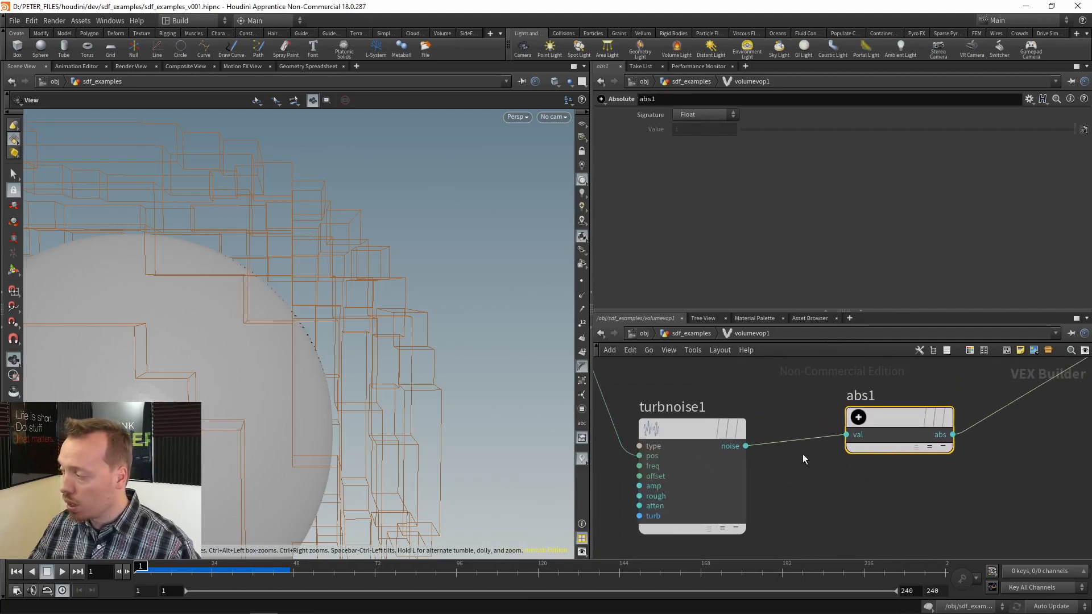
pyautogui.moveTo(909, 421); pyautogui.dragTo(909, 441)
pyautogui.scroll(-4, 875, 502)
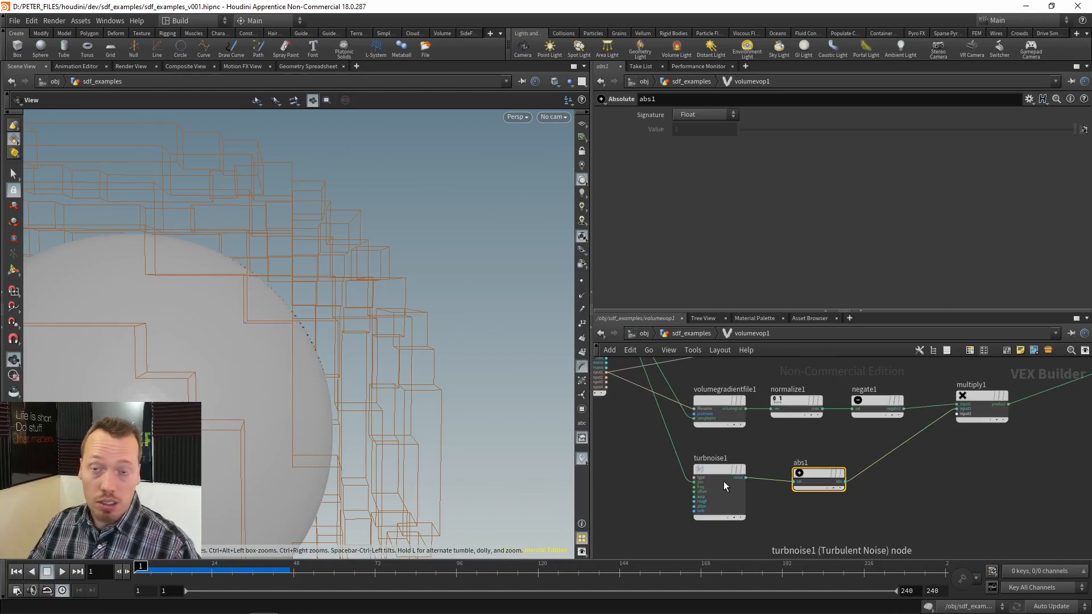
# - Move add1 slightly lower so it sits closer to multiply1's level
pyautogui.moveTo(895, 373); pyautogui.dragTo(707, 418, button='middle')
pyautogui.moveTo(982, 440); pyautogui.dragTo(789, 518, button='middle')
pyautogui.moveTo(858, 452); pyautogui.dragTo(969, 407, button='middle')
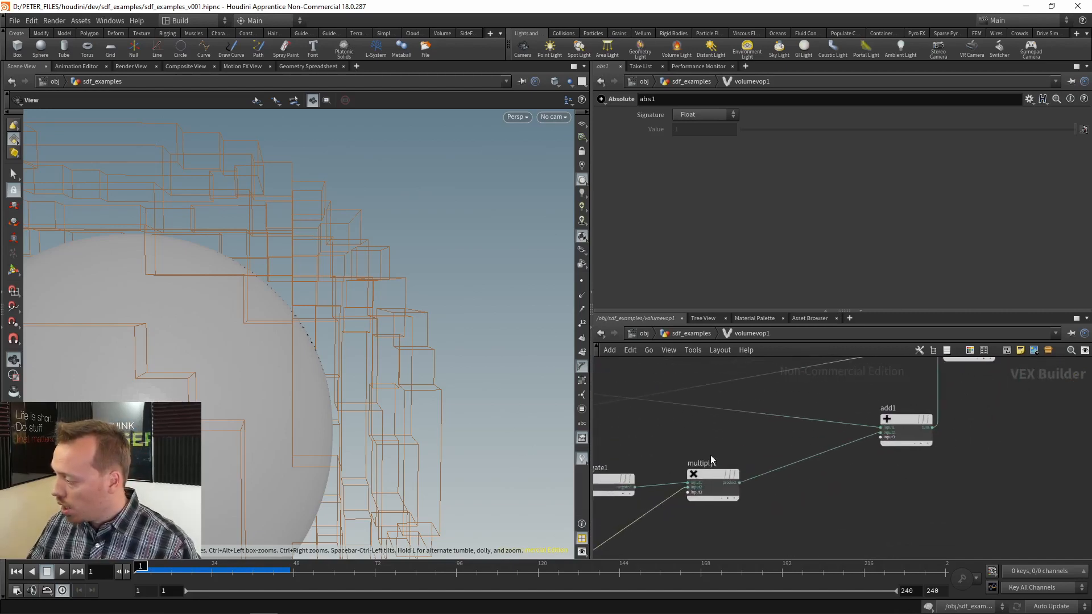
pyautogui.moveTo(762, 437); pyautogui.dragTo(727, 478)
pyautogui.moveTo(896, 417); pyautogui.dragTo(887, 429)
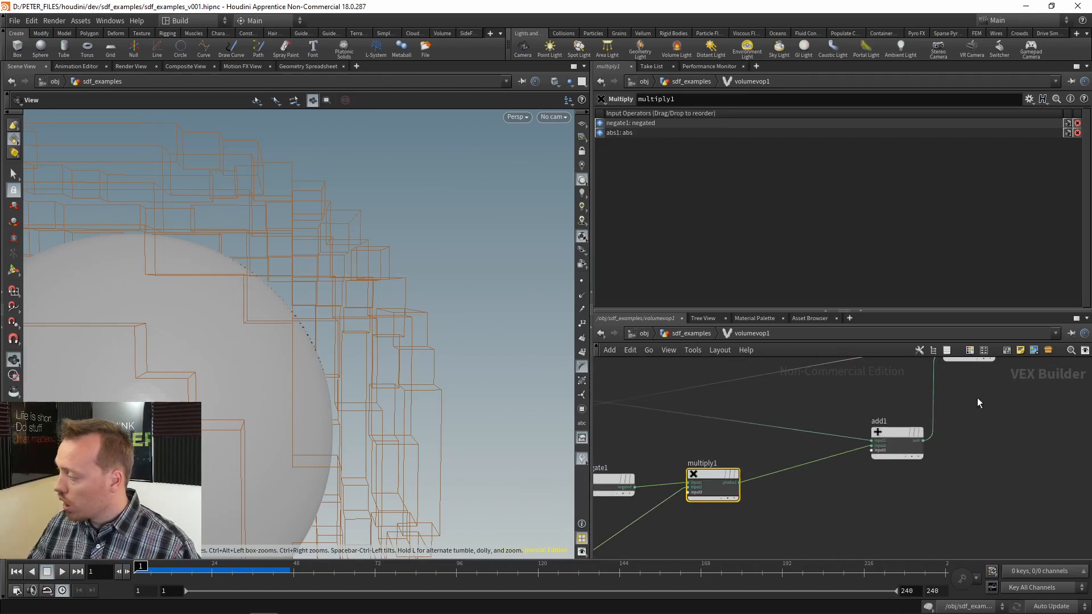
pyautogui.moveTo(977, 397); pyautogui.dragTo(922, 448, button='middle')
pyautogui.moveTo(770, 489); pyautogui.dragTo(930, 385, button='middle')
# - Promote multiply1's third input to a parameter and place the new parameter node below negate1
pyautogui.scroll(4, 852, 477)
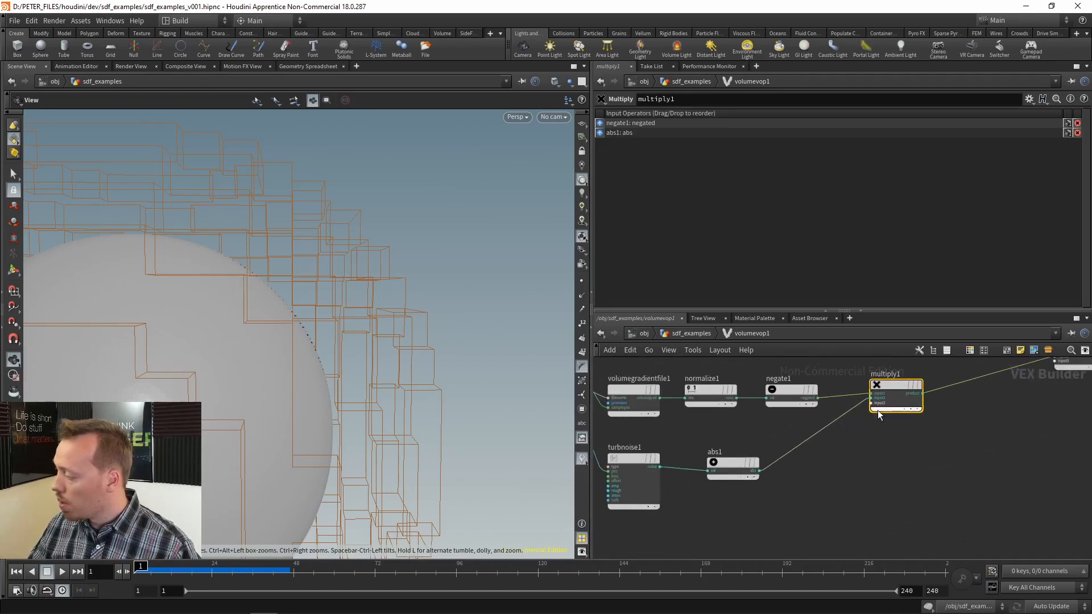
pyautogui.rightClick(878, 397)
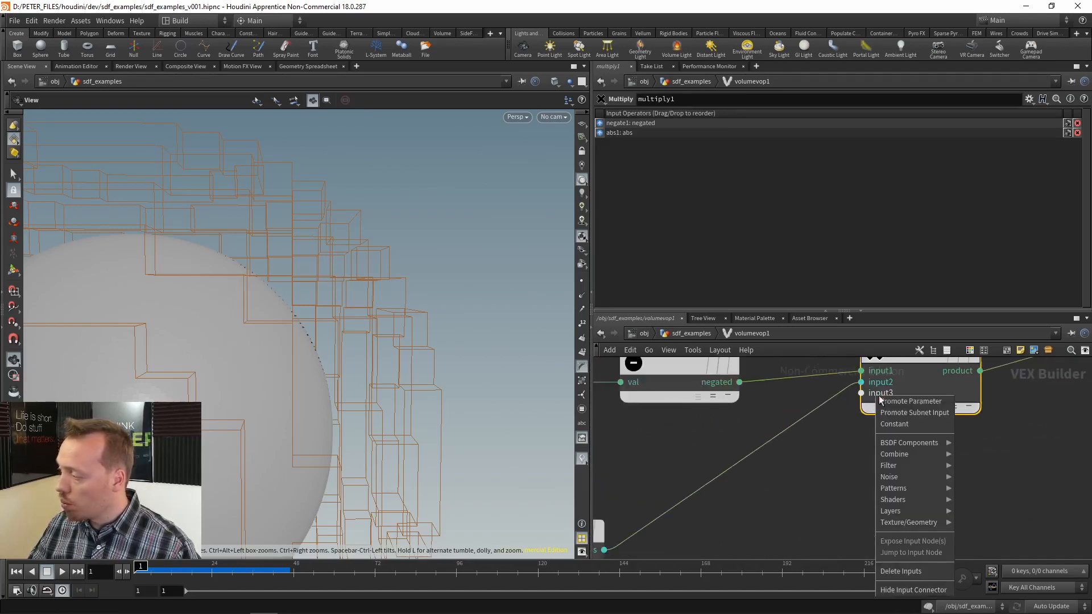
pyautogui.click(910, 400)
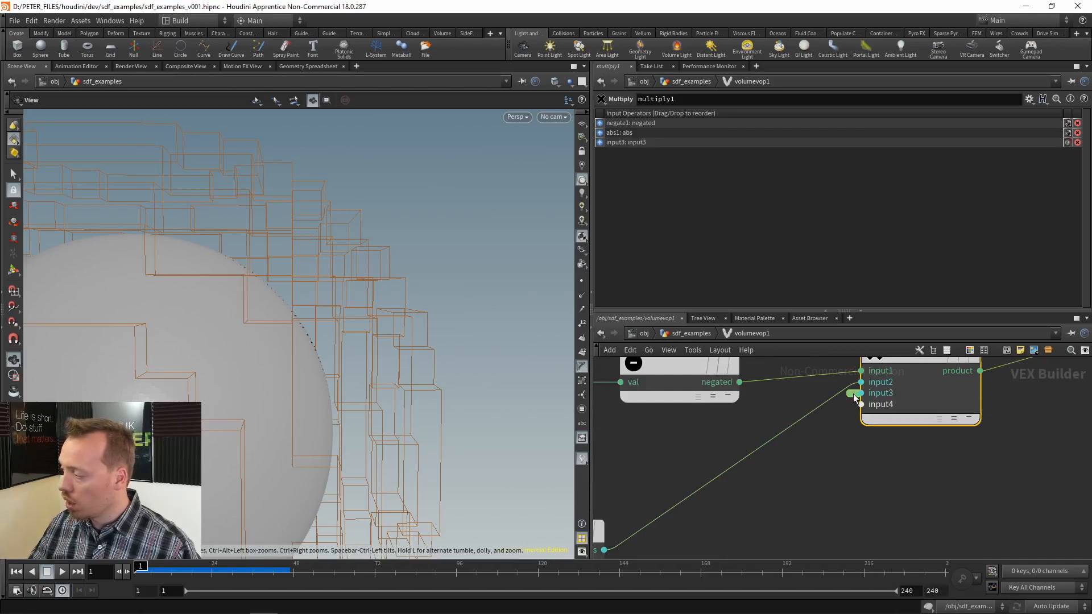
pyautogui.scroll(-2, 830, 433)
pyautogui.moveTo(808, 367); pyautogui.dragTo(817, 506)
pyautogui.moveTo(912, 480); pyautogui.dragTo(777, 544)
# - Set both the promoted parameter's name and label to disp
pyautogui.moveTo(776, 115); pyautogui.dragTo(619, 118)
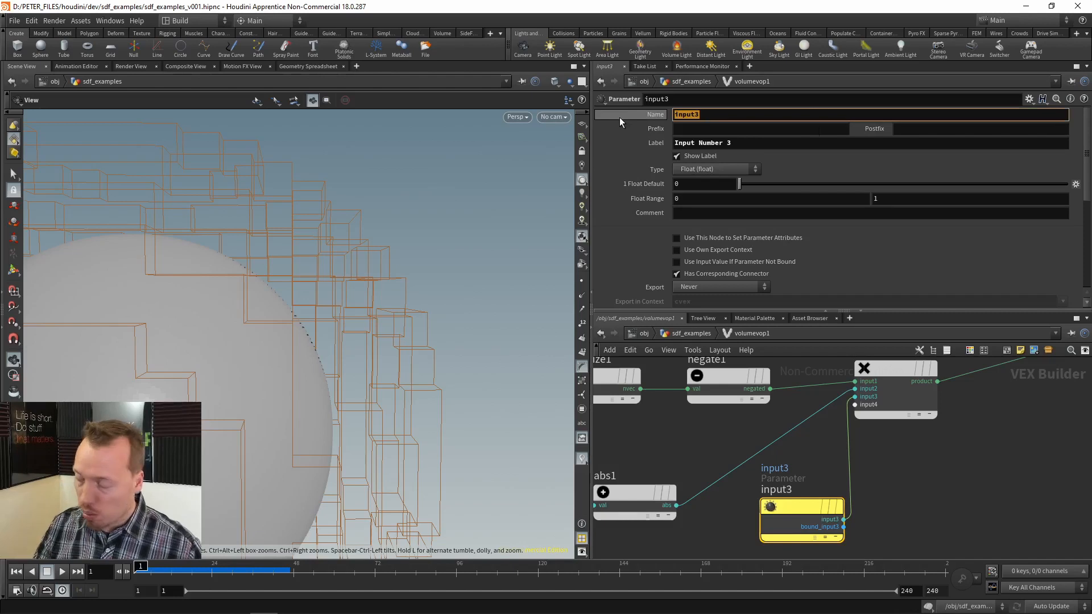
pyautogui.write('disp')
pyautogui.press('Return')
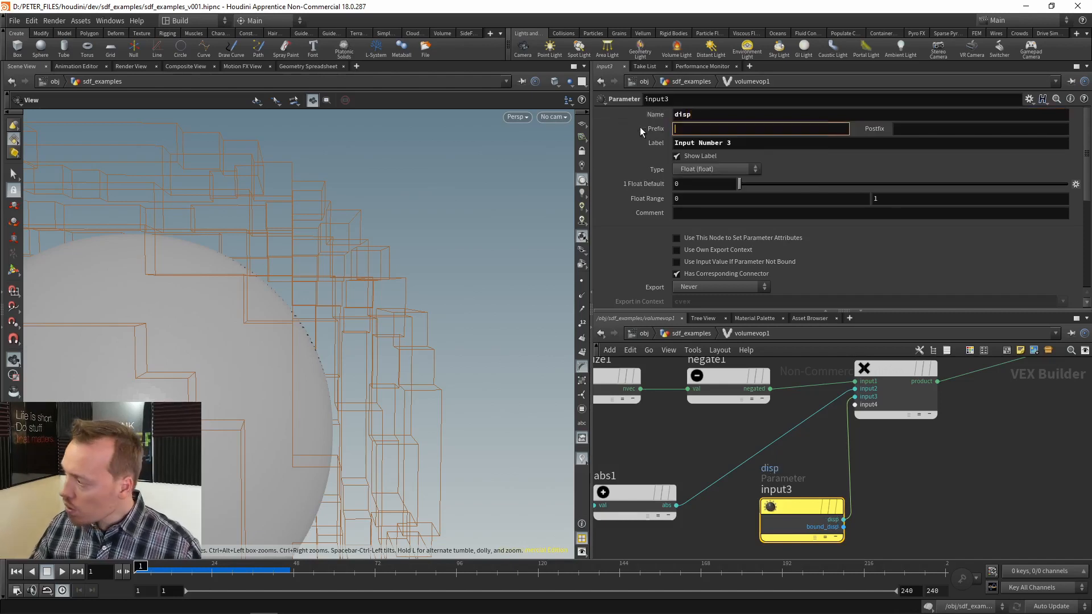
pyautogui.press('Tab')
pyautogui.press('Tab')
pyautogui.write('disp')
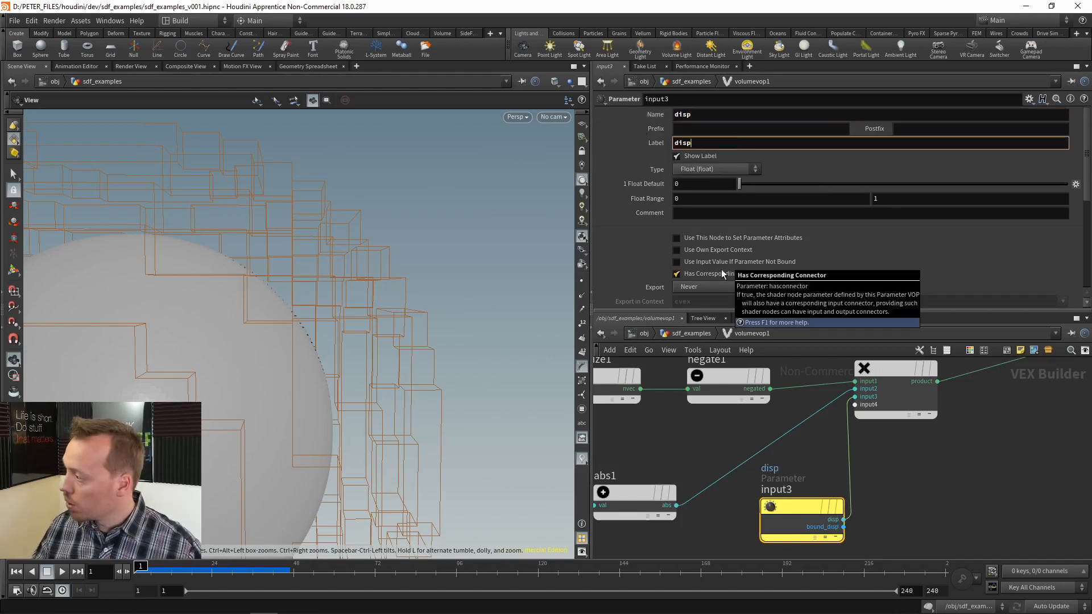
# - Set the disp parameter's float default to 0.1
pyautogui.click(683, 183)
pyautogui.write('.1')
pyautogui.press('Return')
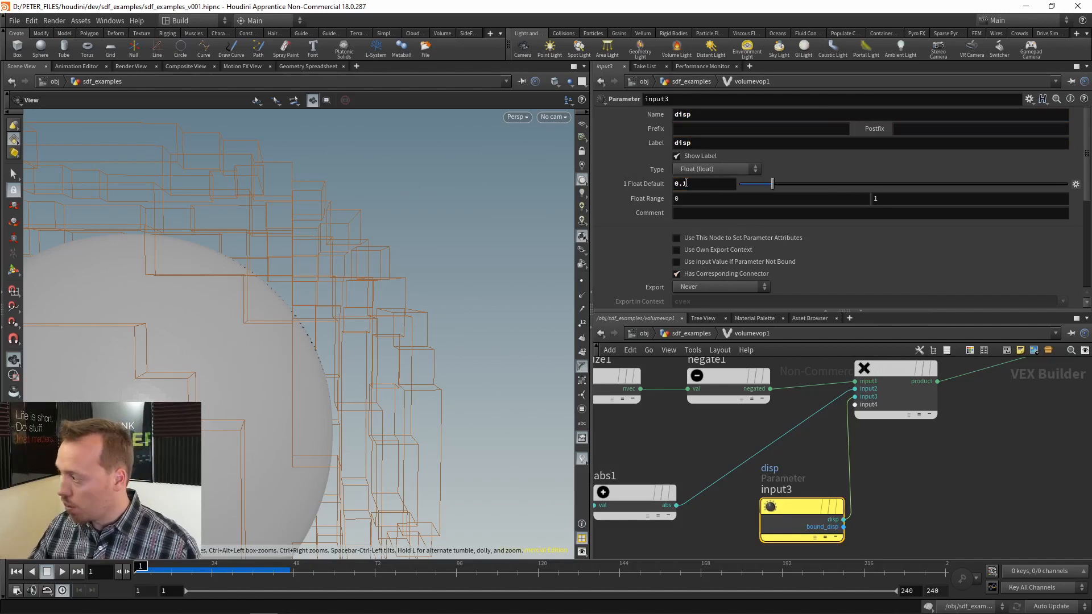
# - Return to the sdf_examples network and display volumevop1's result, viewing the whole sphere
pyautogui.press('u')
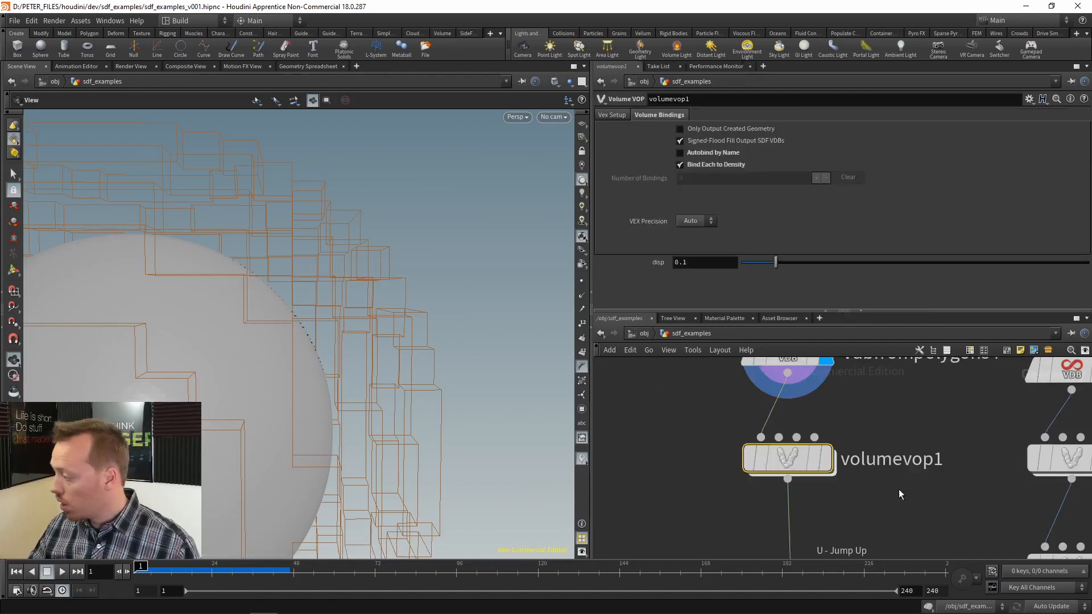
pyautogui.moveTo(880, 416); pyautogui.dragTo(776, 480)
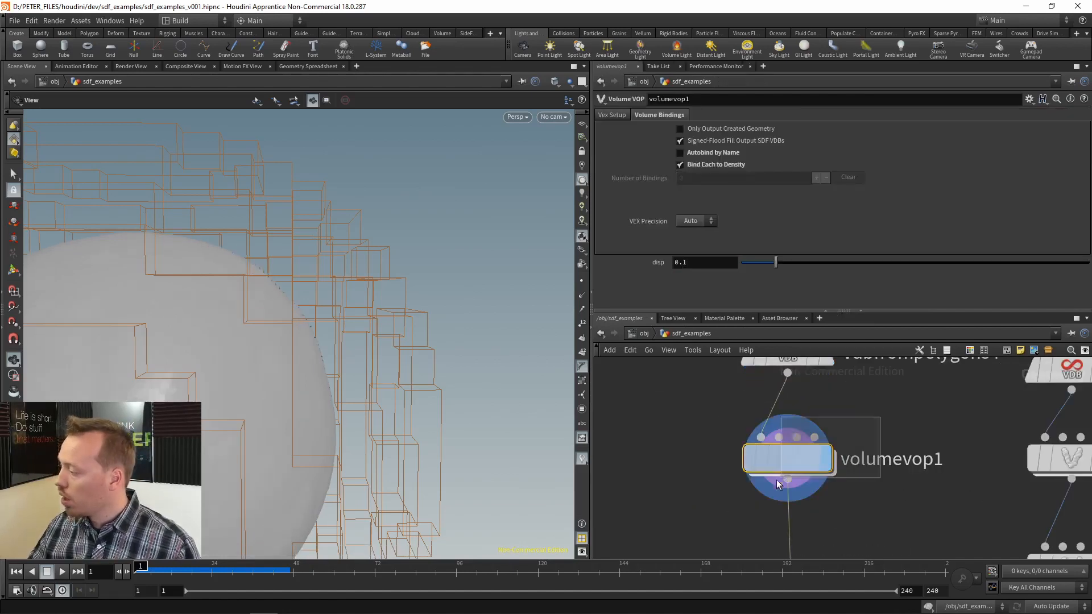
pyautogui.moveTo(318, 310)
pyautogui.mouseDown()
pyautogui.moveTo(296, 315)
pyautogui.moveTo(201, 283)
pyautogui.moveTo(239, 334)
pyautogui.moveTo(227, 364)
pyautogui.mouseUp()
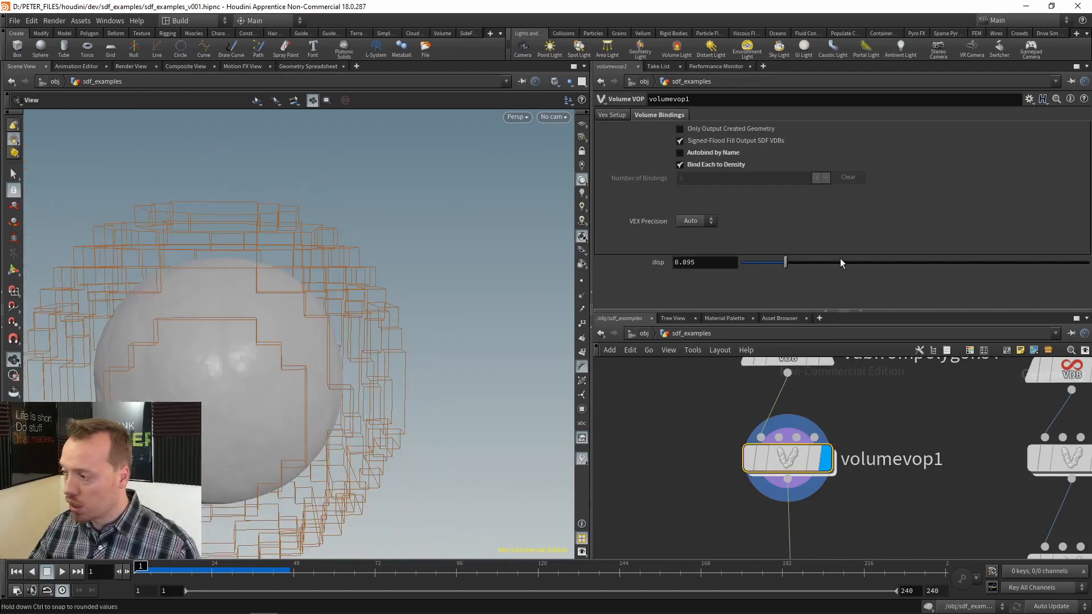
# - Raise volumevop1's disp to 0.718, inspect the displaced surface up close, and reduce disp to 0.561
pyautogui.moveTo(840, 258); pyautogui.dragTo(990, 264)
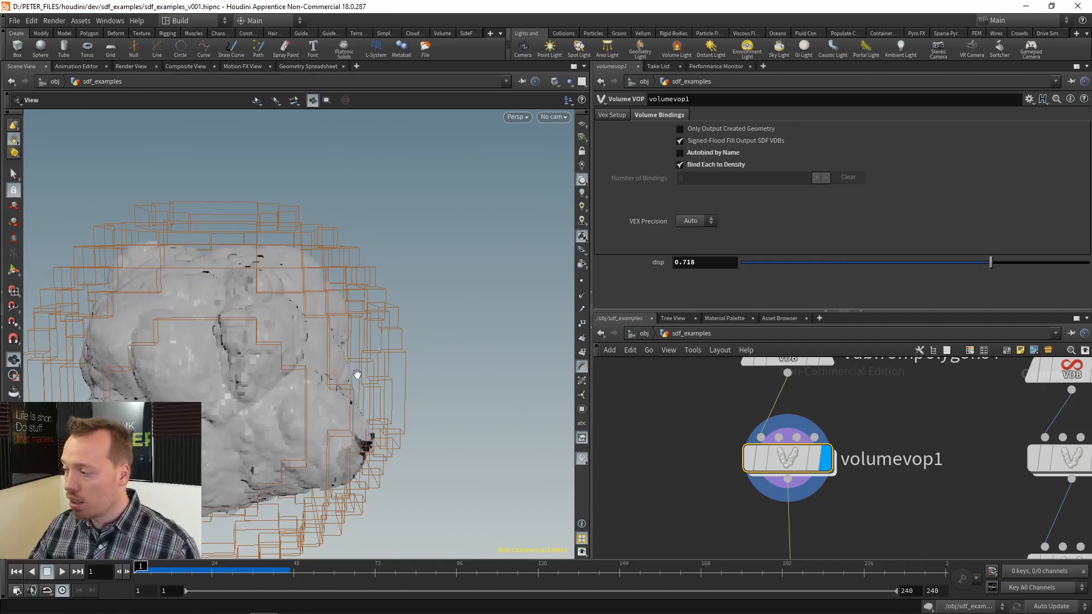
pyautogui.scroll(10, 357, 375)
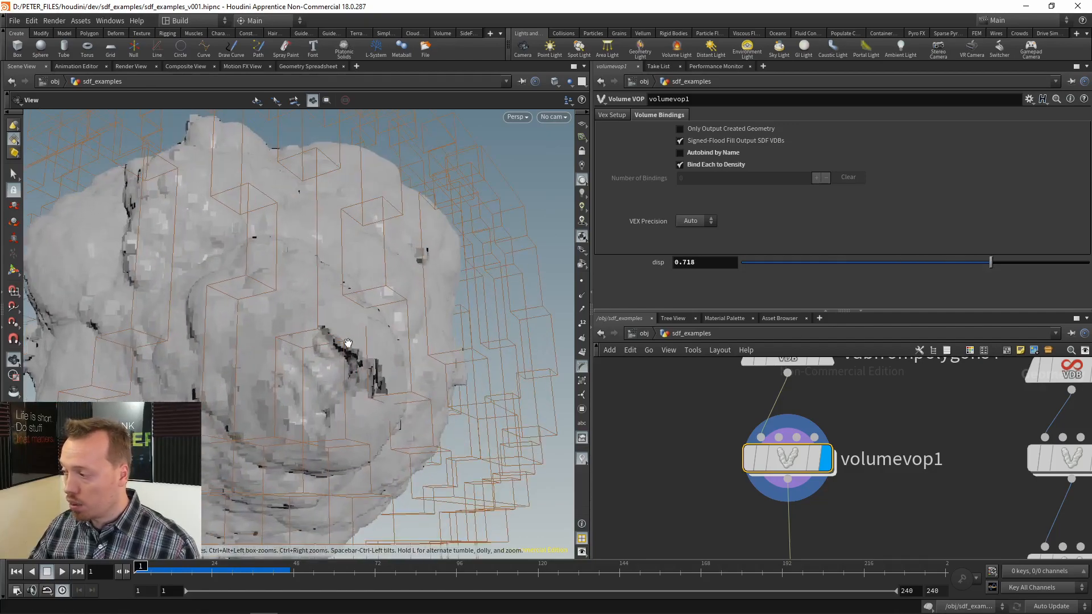
pyautogui.moveTo(367, 377)
pyautogui.mouseDown()
pyautogui.moveTo(398, 364)
pyautogui.moveTo(386, 381)
pyautogui.moveTo(455, 369)
pyautogui.moveTo(429, 347)
pyautogui.moveTo(373, 355)
pyautogui.mouseUp()
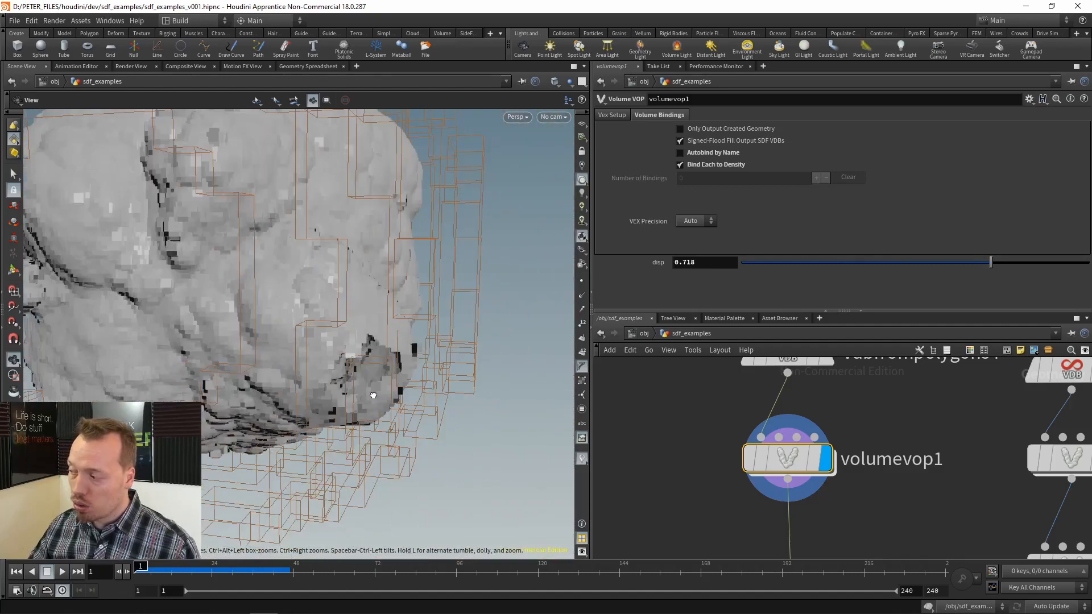
pyautogui.moveTo(958, 267); pyautogui.dragTo(936, 263)
# - Copy volumevop1's disp parameter
pyautogui.moveTo(707, 424); pyautogui.dragTo(688, 494, button='middle')
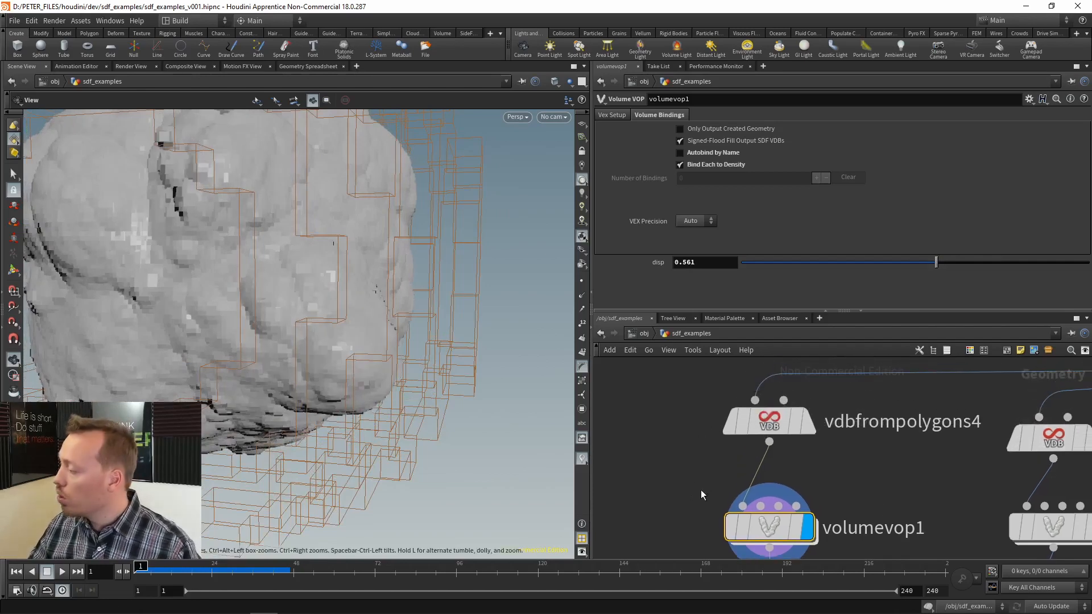
pyautogui.rightClick(659, 265)
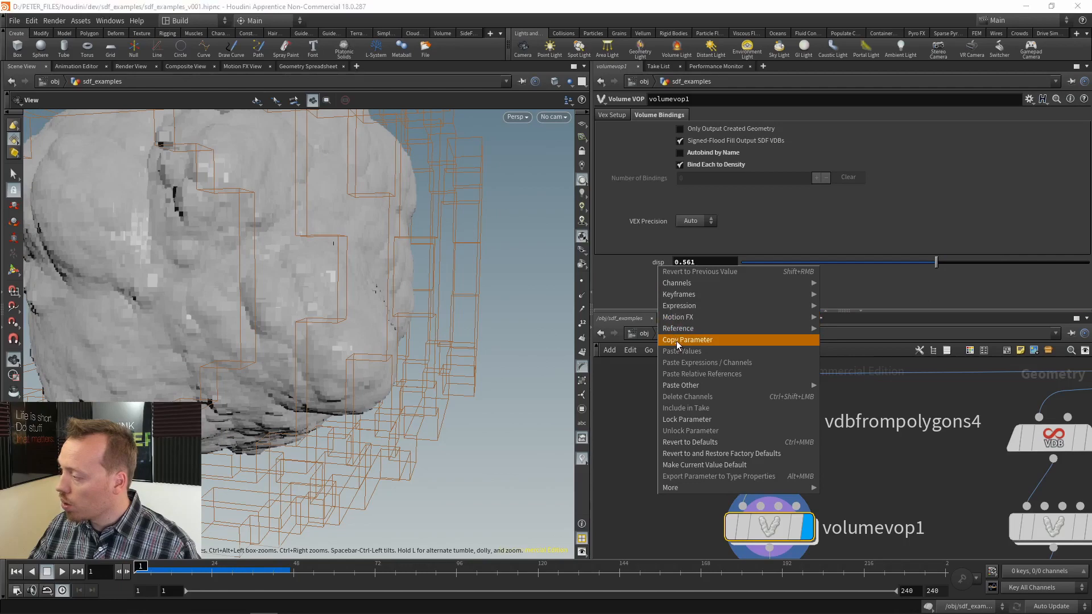
pyautogui.click(677, 340)
pyautogui.doubleClick(673, 265)
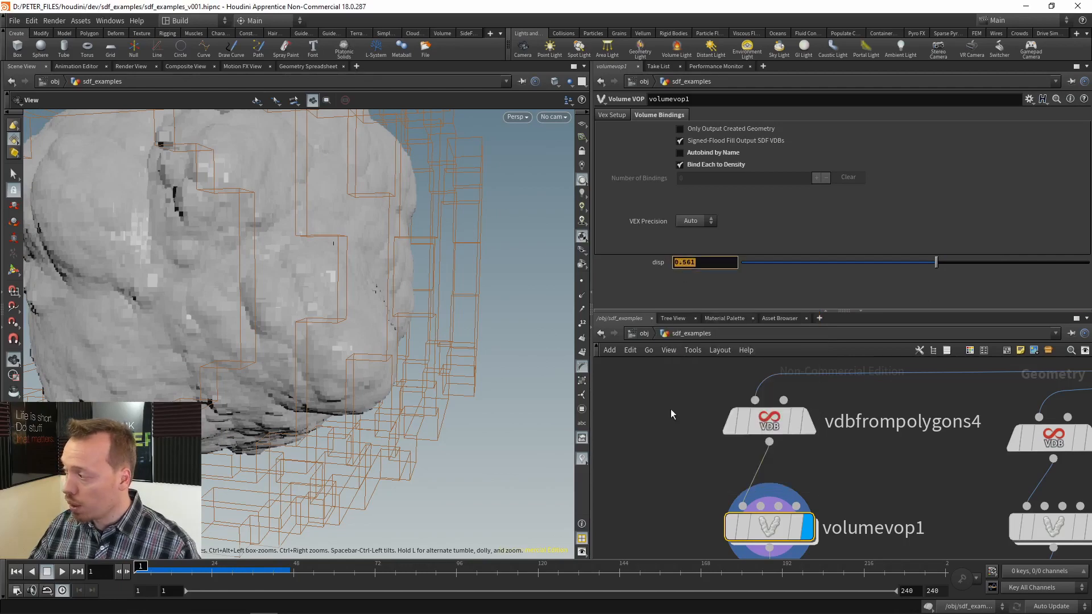
pyautogui.click(582, 124)
pyautogui.moveTo(696, 263); pyautogui.dragTo(680, 262)
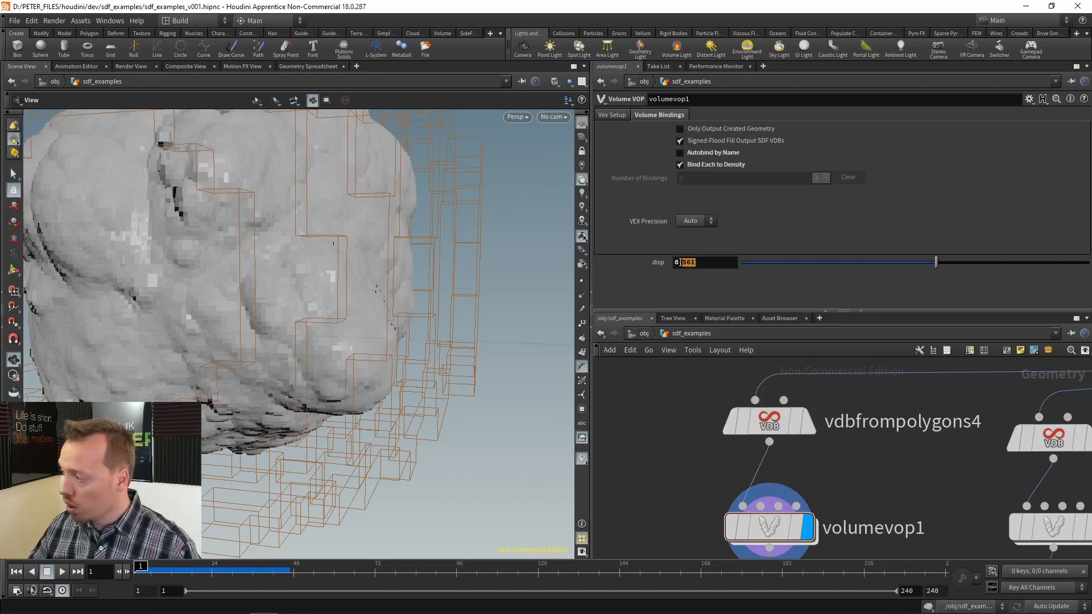
# - Display vdbfrompolygons4's result and view the undisplaced sphere with its surrounding voxel band
pyautogui.moveTo(421, 319); pyautogui.dragTo(310, 259)
pyautogui.click(806, 426)
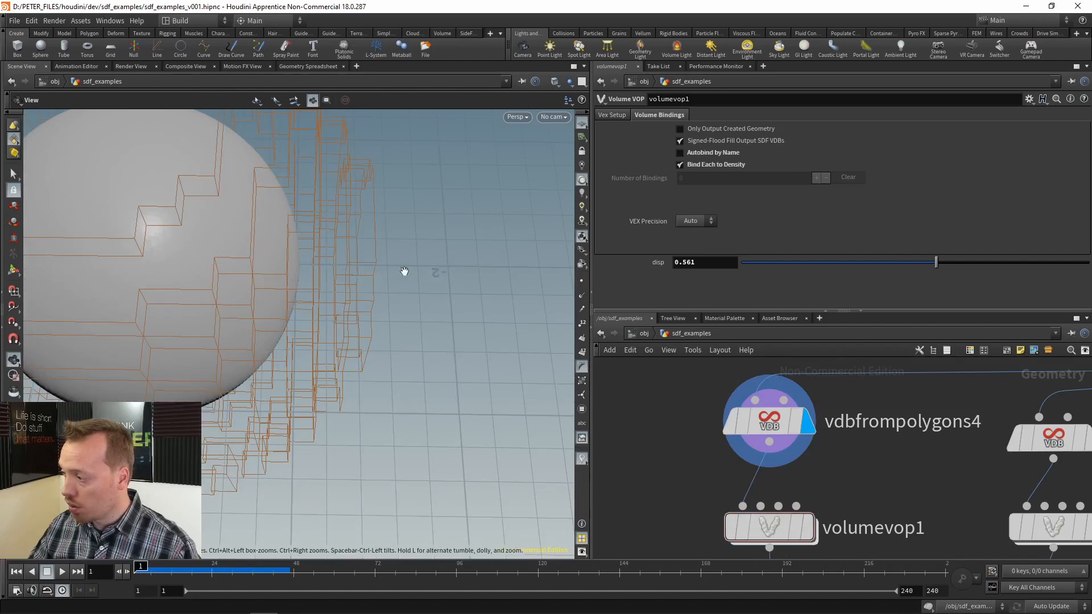
pyautogui.moveTo(420, 287)
pyautogui.mouseDown(button='right')
pyautogui.moveTo(227, 290)
pyautogui.moveTo(373, 307)
pyautogui.moveTo(429, 293)
pyautogui.mouseUp(button='right')
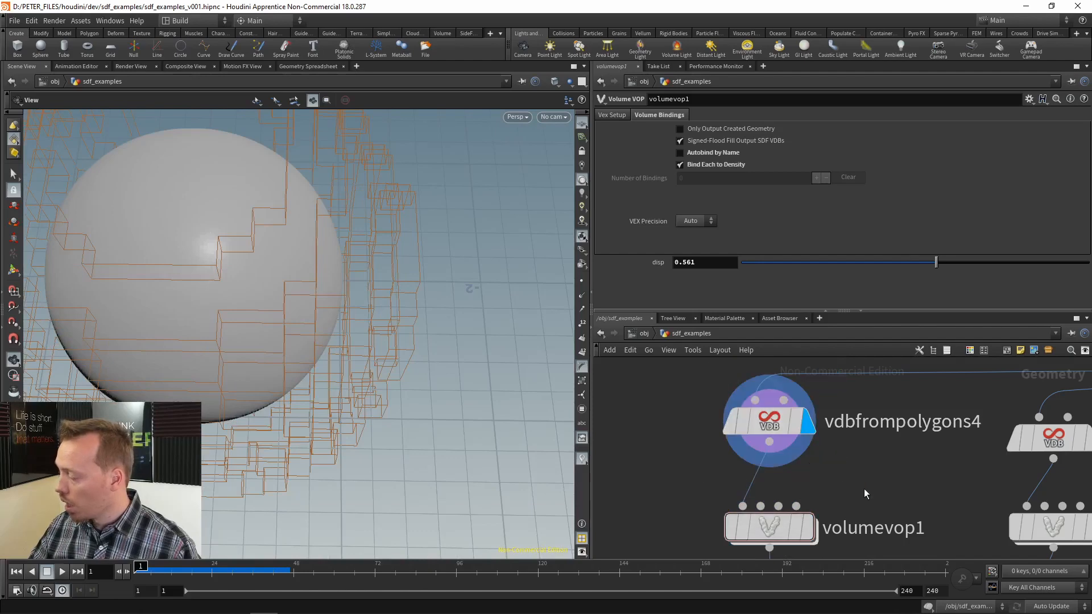
# - Select volumevop1 and copy its disp parameter for use on vdbfrompolygons4
pyautogui.moveTo(865, 488); pyautogui.dragTo(818, 448)
pyautogui.moveTo(862, 479); pyautogui.dragTo(862, 429, button='middle')
pyautogui.moveTo(862, 430); pyautogui.dragTo(790, 490)
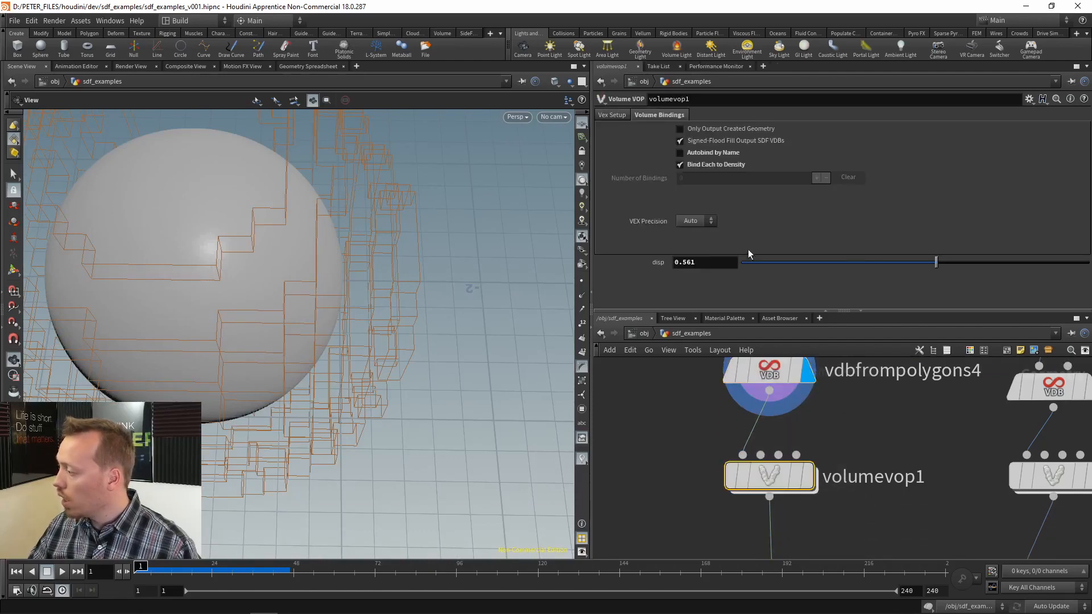
pyautogui.rightClick(645, 262)
pyautogui.click(685, 336)
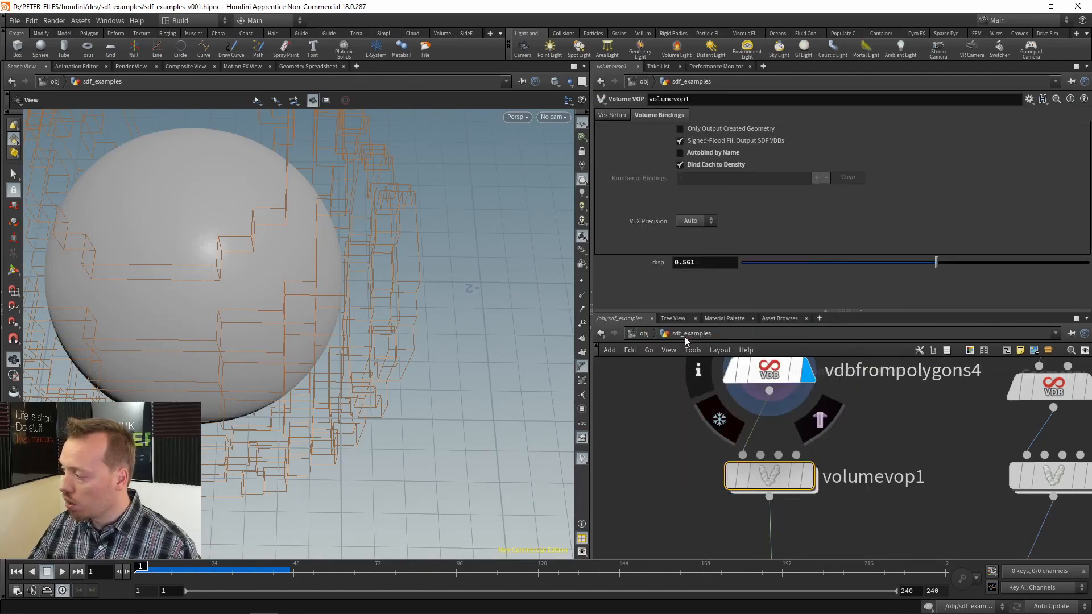
# - Turn on Use World Space for Band on vdbfrompolygons4
pyautogui.moveTo(638, 407); pyautogui.dragTo(789, 360)
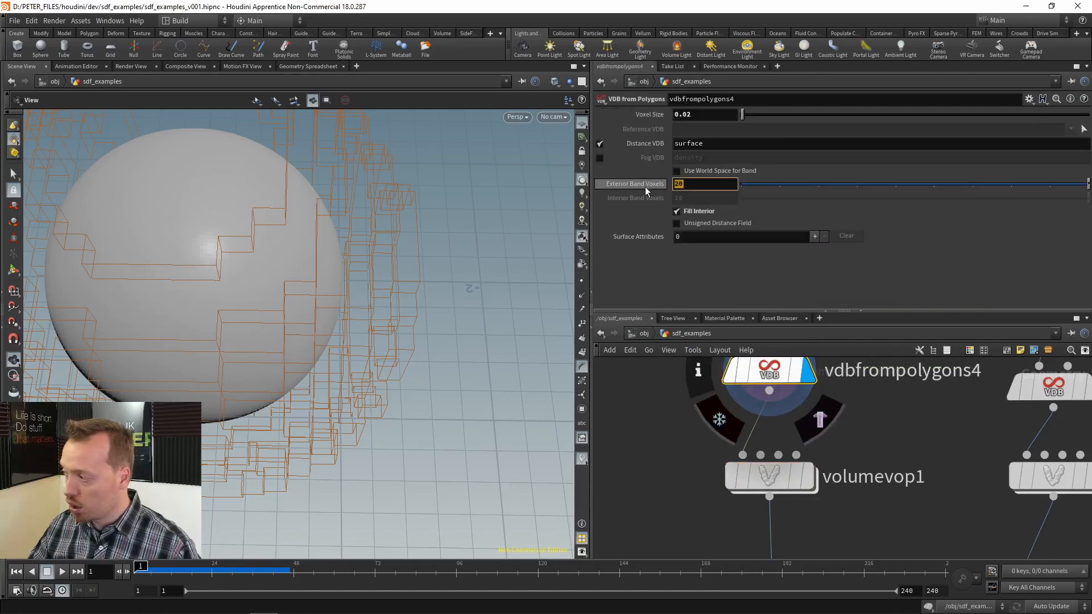
pyautogui.click(675, 186)
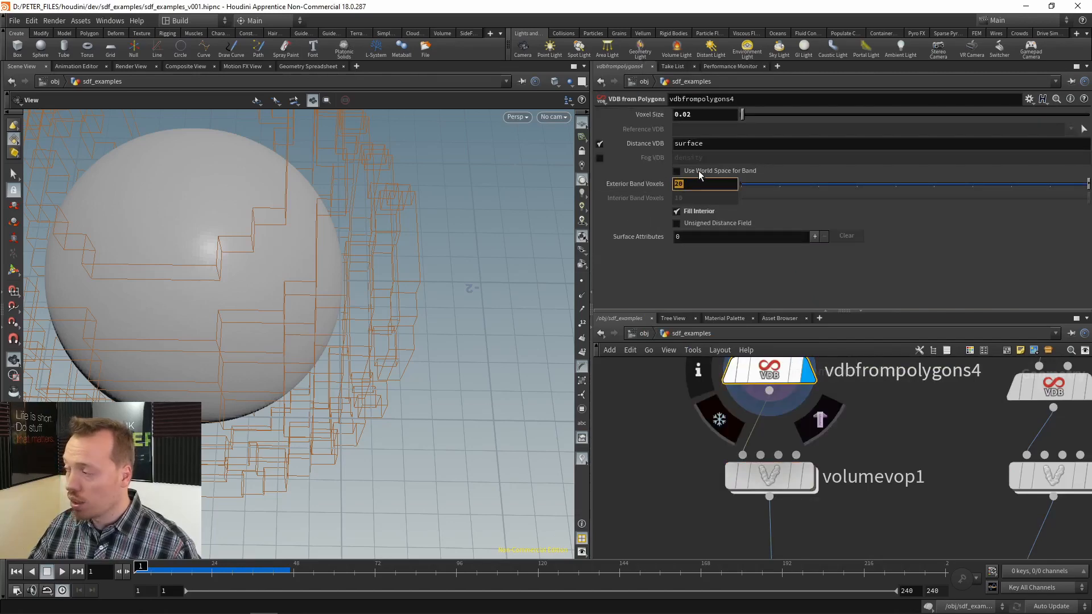
pyautogui.click(698, 172)
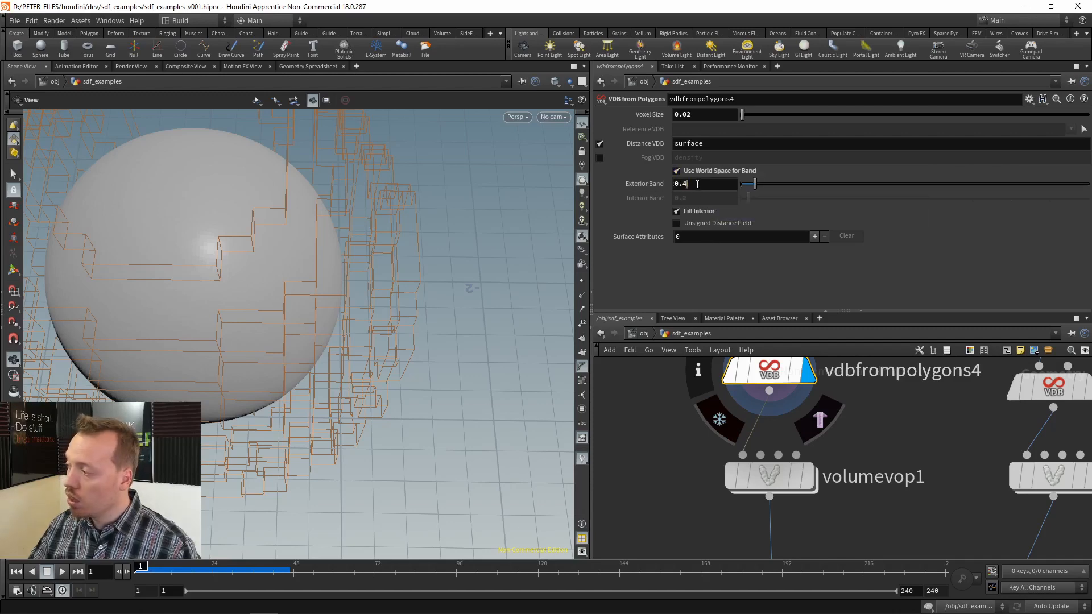
pyautogui.click(697, 184)
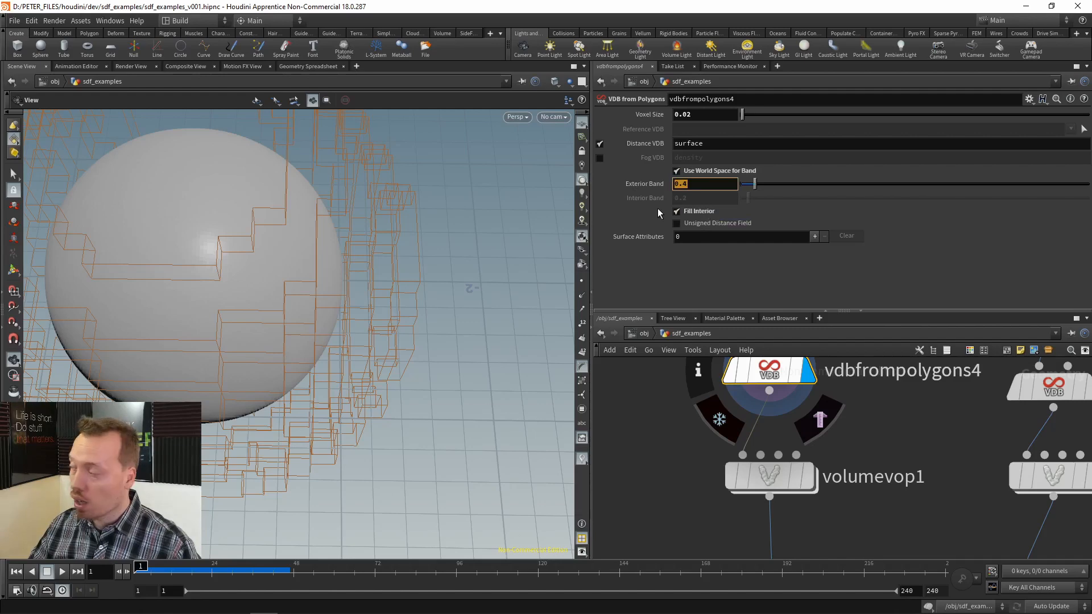
# - Display volumevop1's result again and view the whole displaced sphere
pyautogui.click(769, 475)
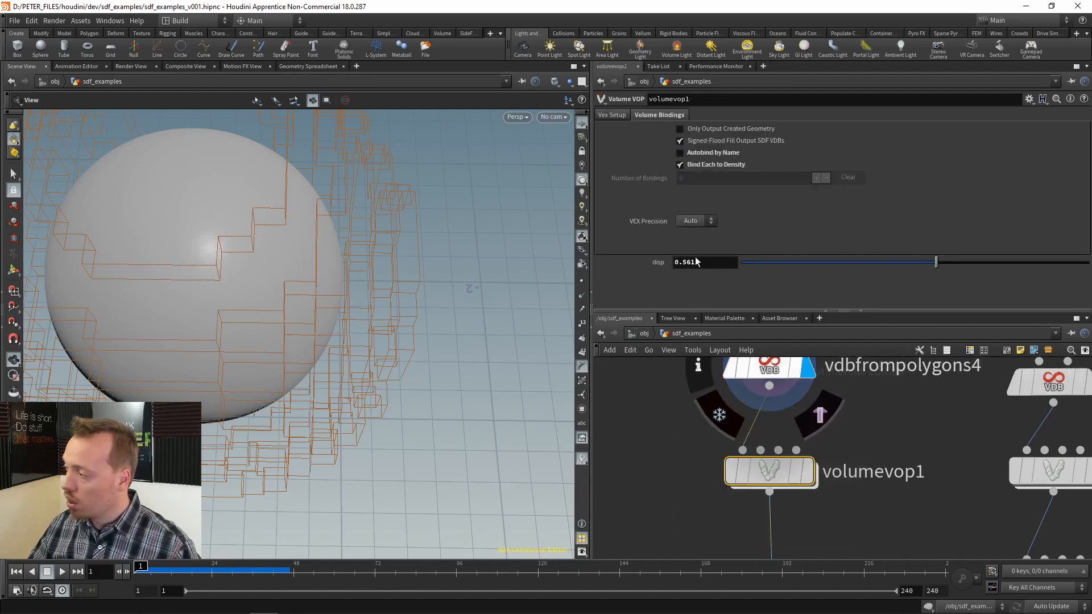
pyautogui.click(674, 262)
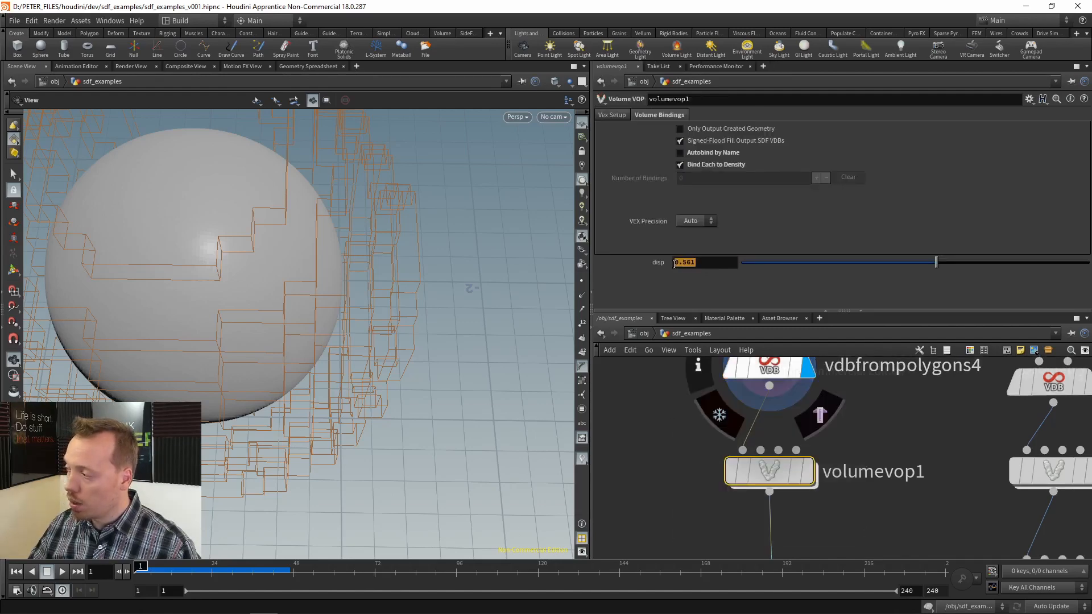
pyautogui.click(805, 471)
pyautogui.moveTo(371, 312); pyautogui.dragTo(383, 339)
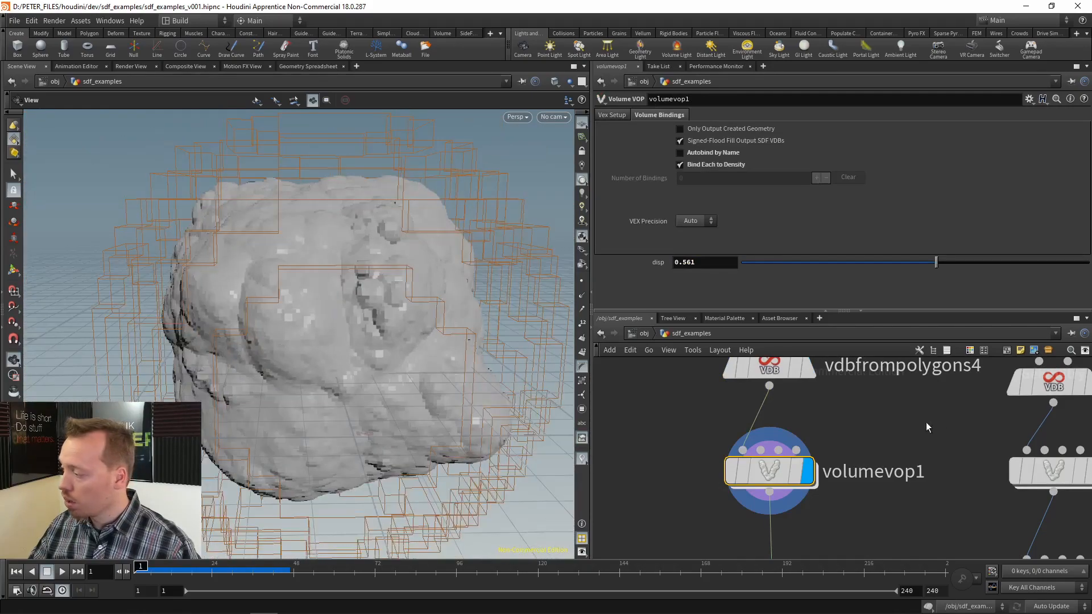
# - Link vdbfrompolygons4's Exterior Band to volumevop1's disp by relative reference, as ch("../volumevop1/disp")*1.01
pyautogui.moveTo(882, 423); pyautogui.dragTo(875, 457, button='middle')
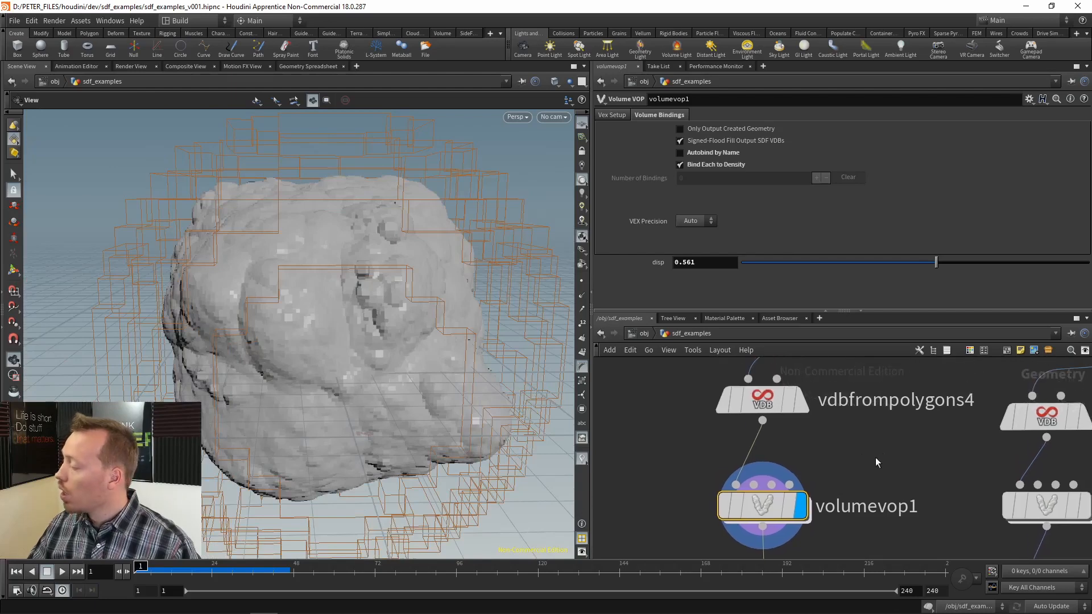
pyautogui.rightClick(630, 263)
pyautogui.click(654, 339)
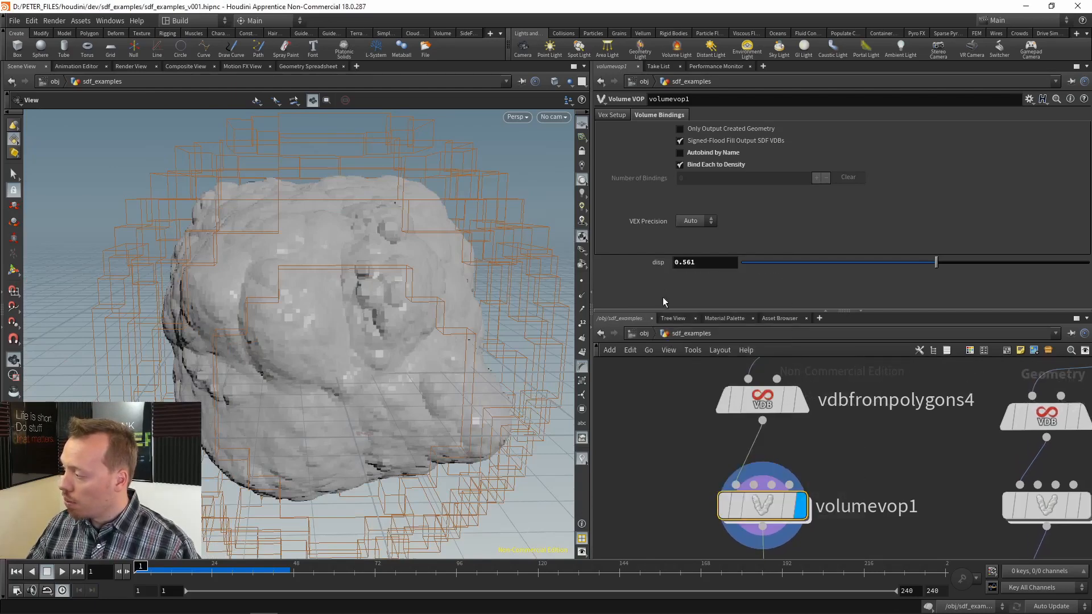
pyautogui.click(777, 400)
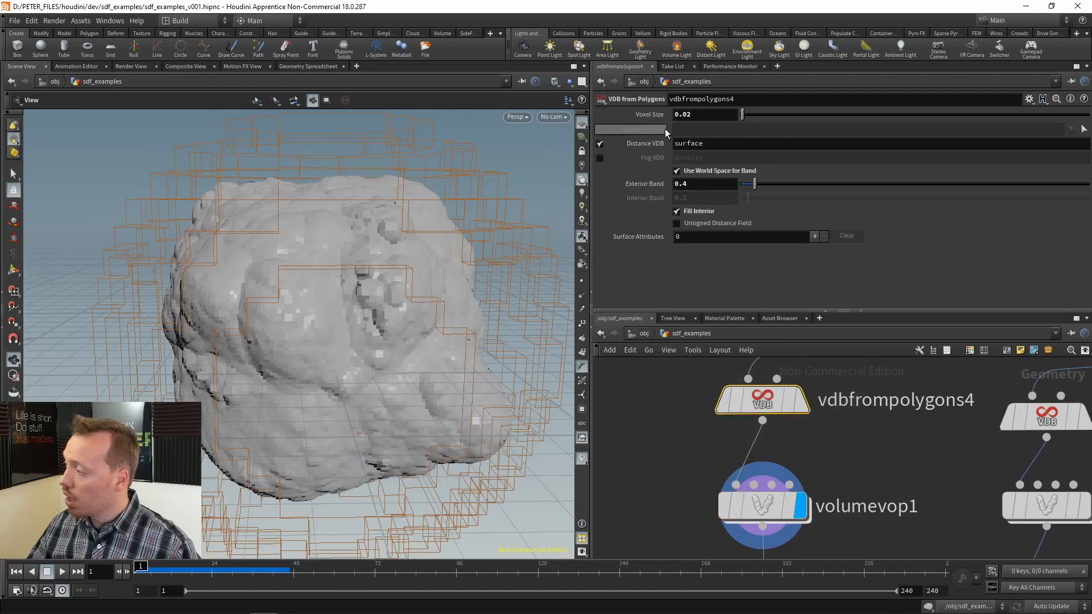
pyautogui.rightClick(637, 187)
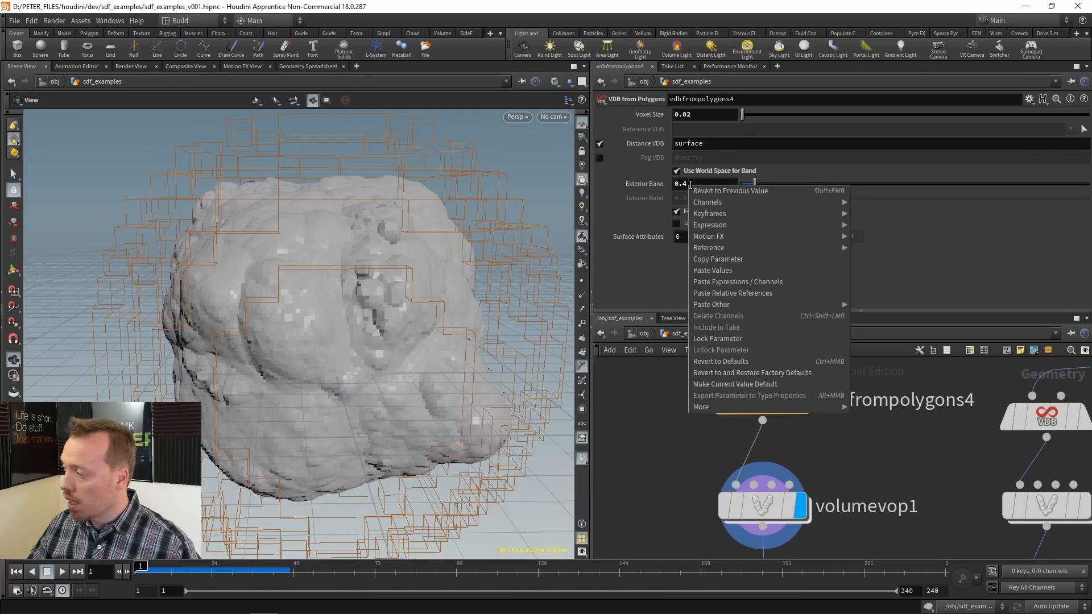
pyautogui.click(735, 296)
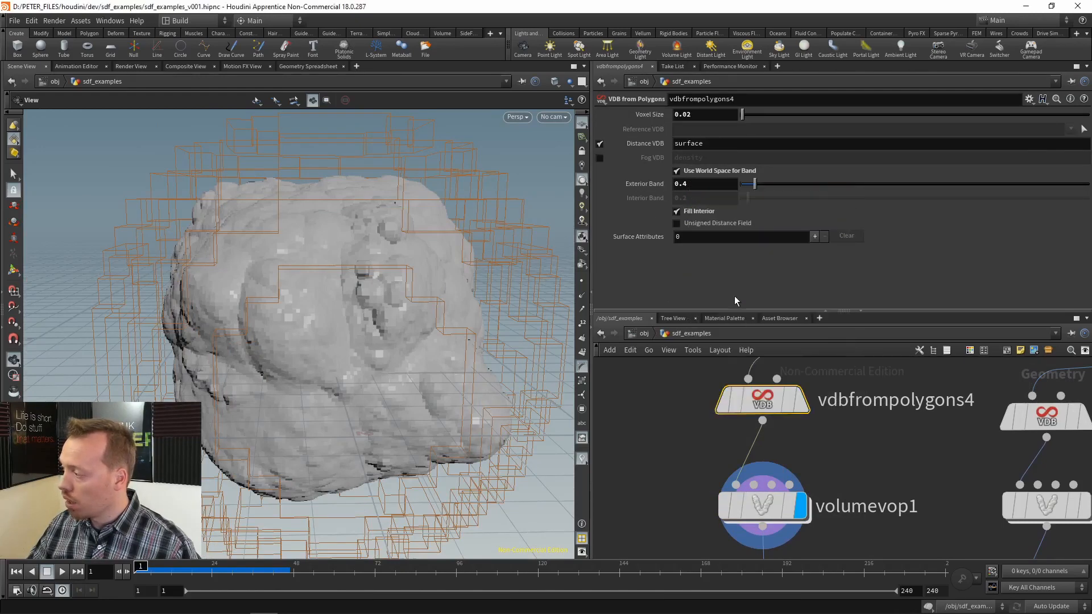
pyautogui.click(813, 184)
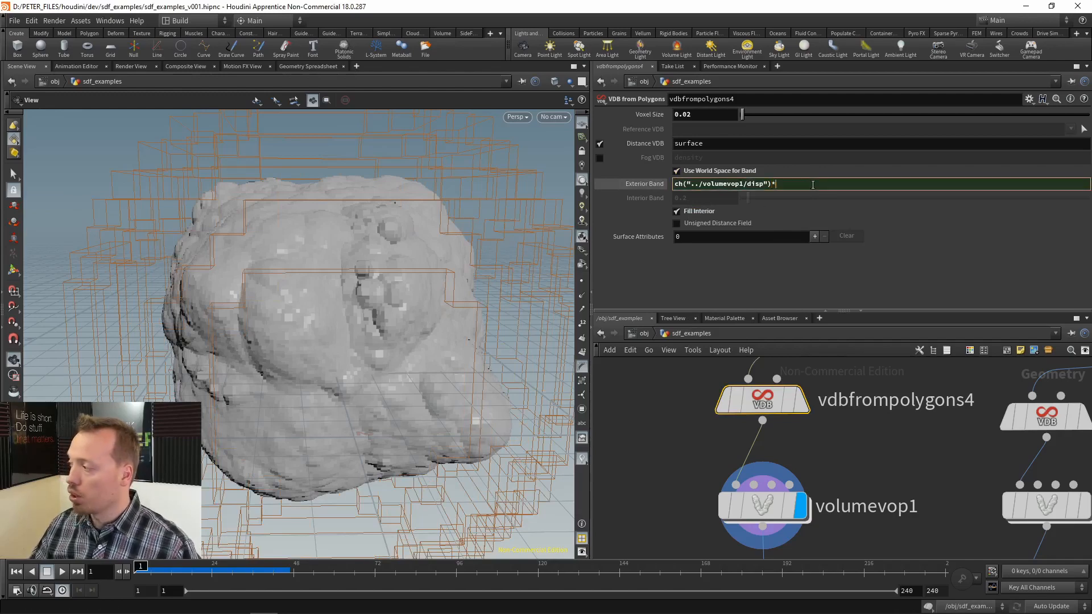
pyautogui.press('Return')
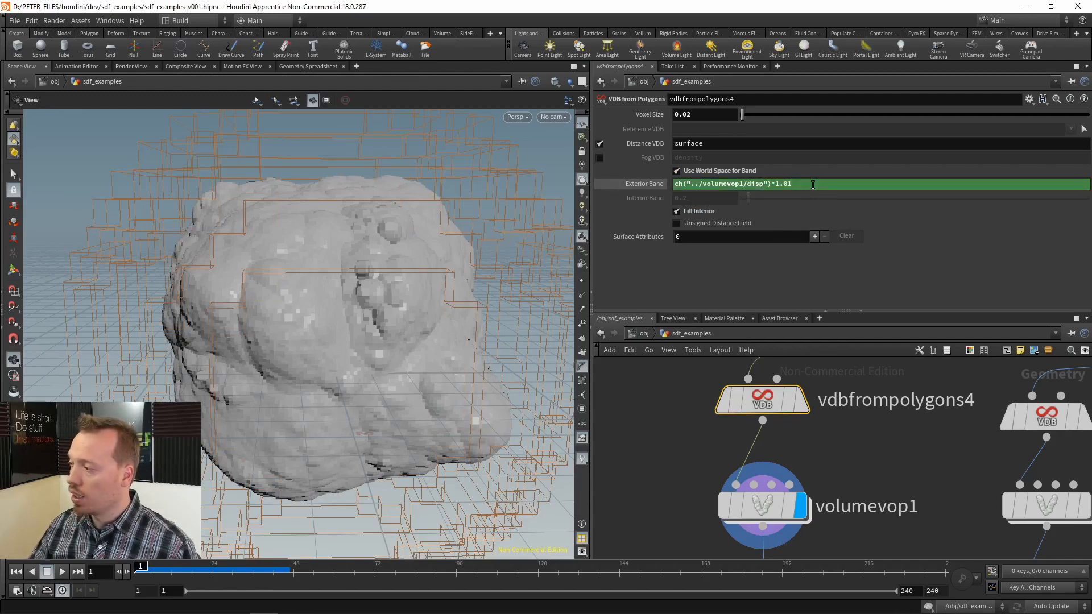
pyautogui.click(652, 184)
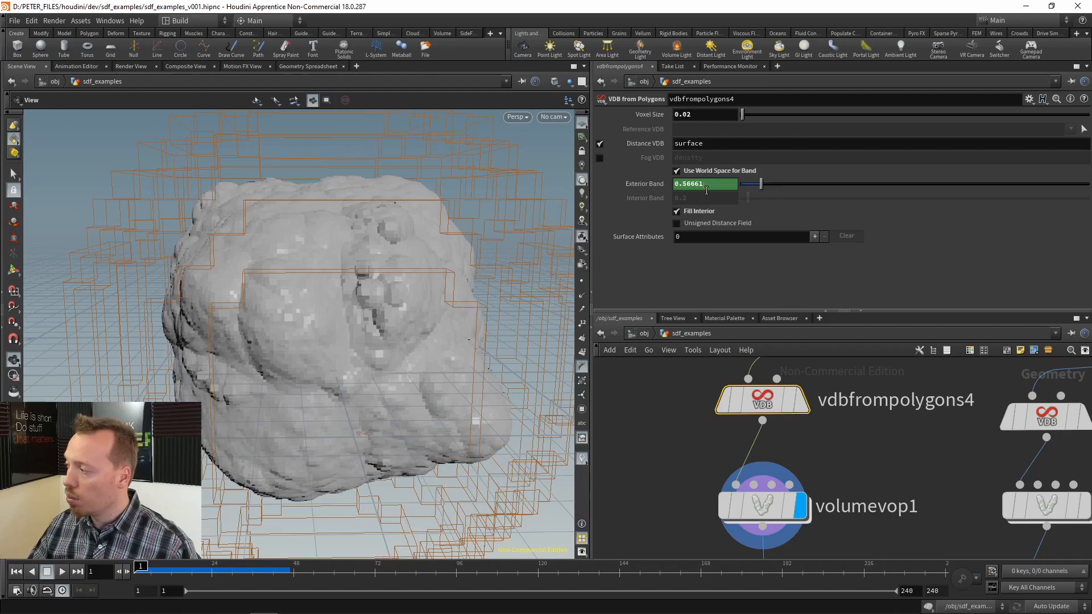
# - Raise volumevop1's disp to 0.745 and view the displaced volume within its voxel band
pyautogui.click(787, 509)
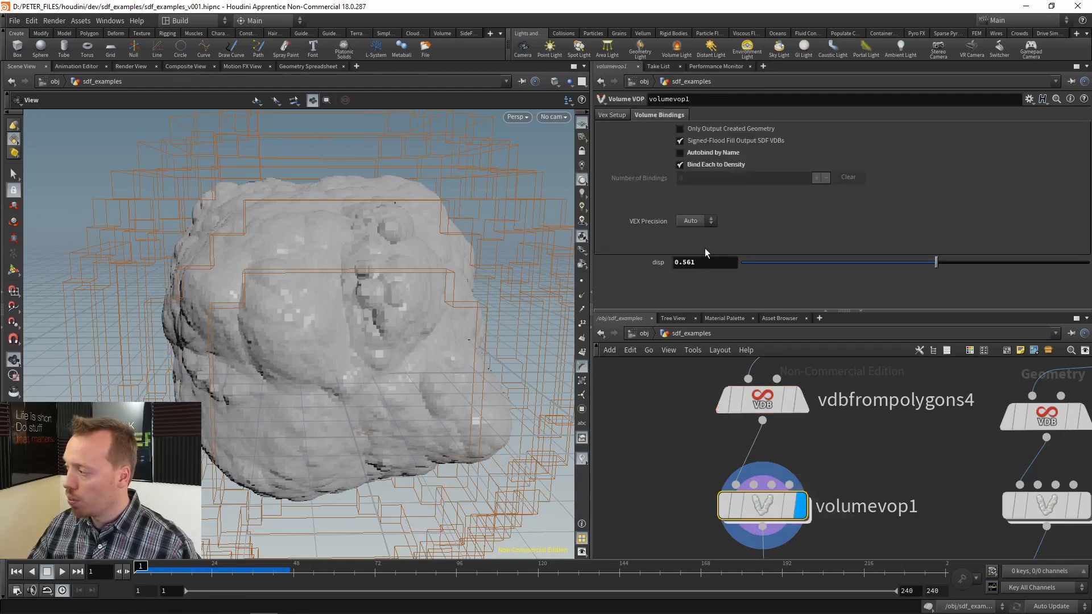
pyautogui.click(854, 467)
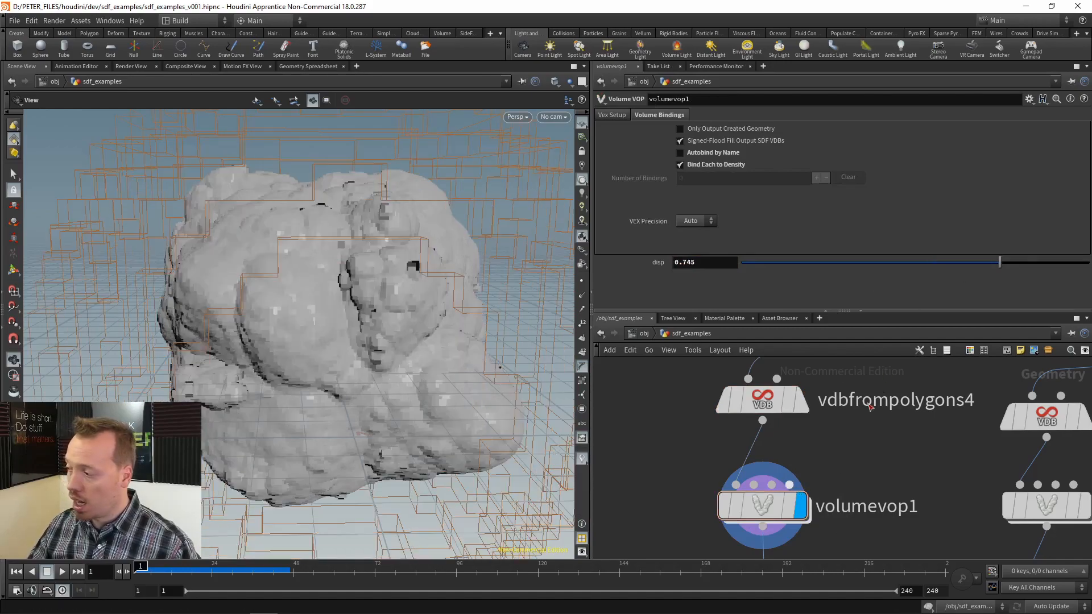
pyautogui.moveTo(419, 258)
pyautogui.mouseDown()
pyautogui.moveTo(565, 258)
pyautogui.moveTo(332, 266)
pyautogui.moveTo(441, 324)
pyautogui.moveTo(410, 275)
pyautogui.mouseUp()
pyautogui.scroll(-3, 409, 275)
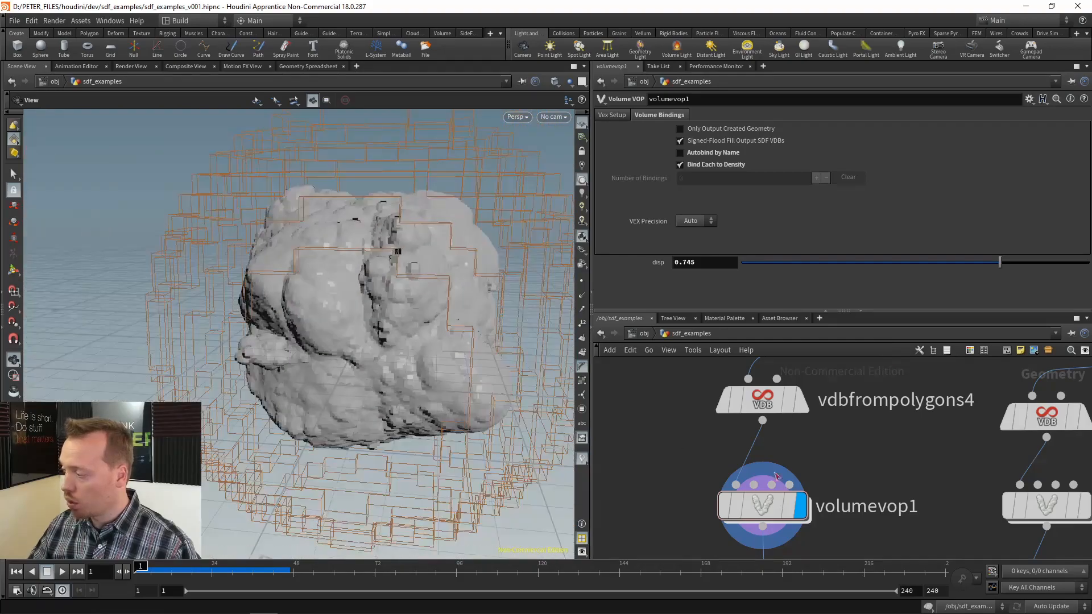
# - Display convertvdb5's polygon result and raise volumevop1's disp to 0.9, viewing the mesh from above
pyautogui.moveTo(883, 511); pyautogui.dragTo(877, 349, button='middle')
pyautogui.click(819, 500)
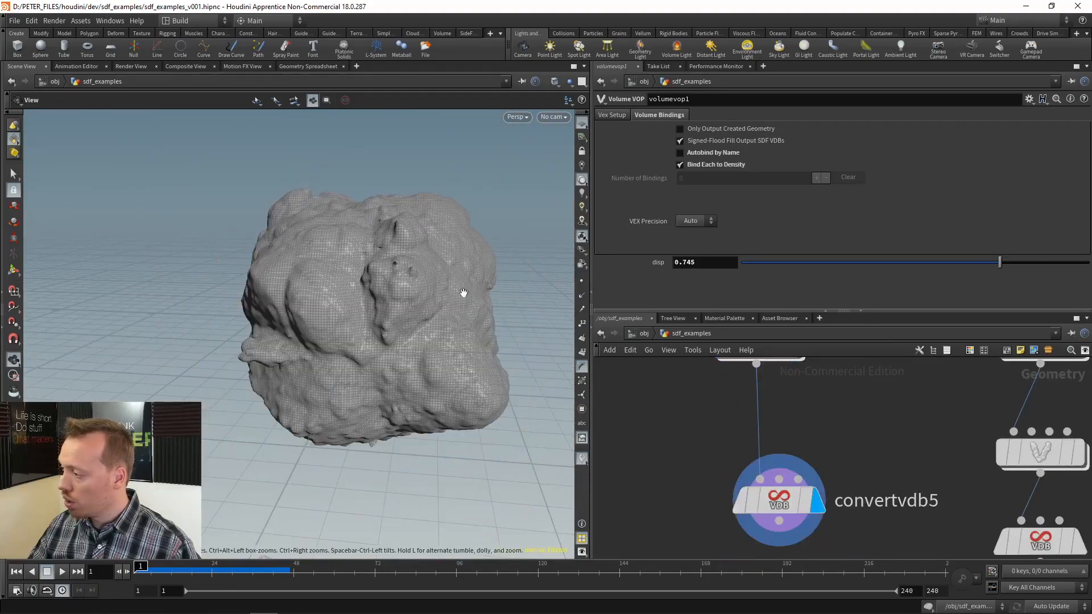
pyautogui.moveTo(1015, 260); pyautogui.dragTo(797, 261)
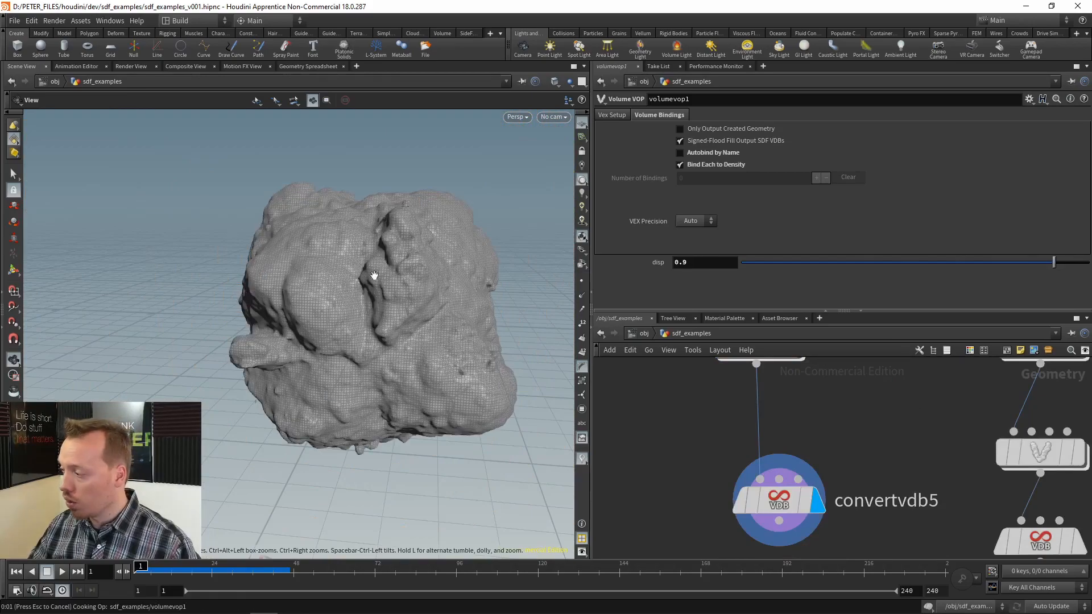
pyautogui.moveTo(374, 275); pyautogui.dragTo(325, 310)
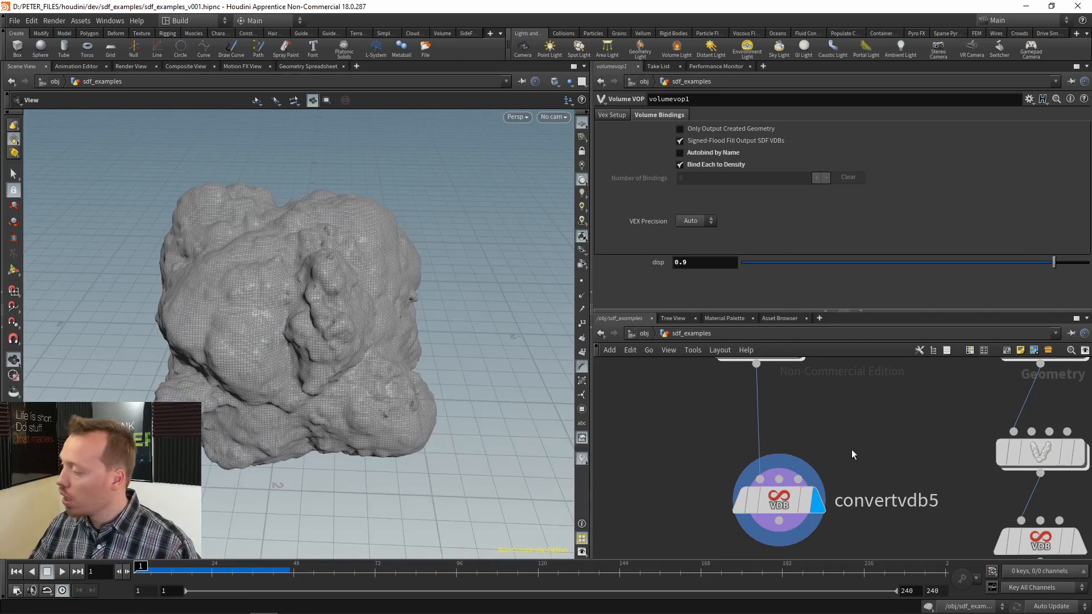
# - Open volumevop1's internal network and bring the turbnoise1 node into view
pyautogui.scroll(-3, 839, 435)
pyautogui.moveTo(839, 424); pyautogui.dragTo(789, 520)
pyautogui.moveTo(829, 456); pyautogui.dragTo(811, 521, button='middle')
pyautogui.click(766, 442)
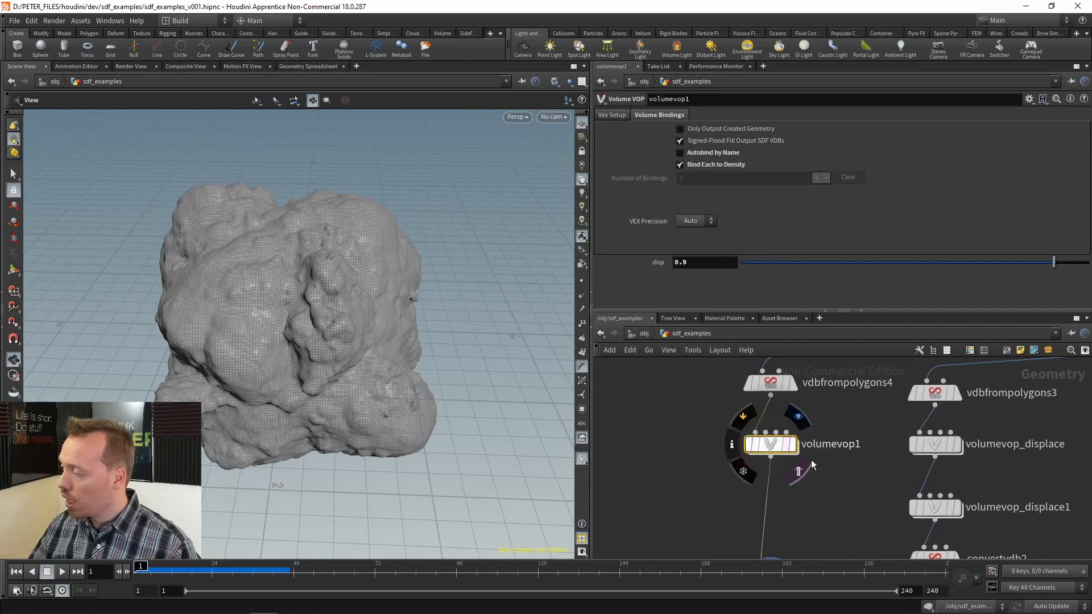
pyautogui.scroll(3, 811, 459)
pyautogui.moveTo(834, 405); pyautogui.dragTo(737, 463)
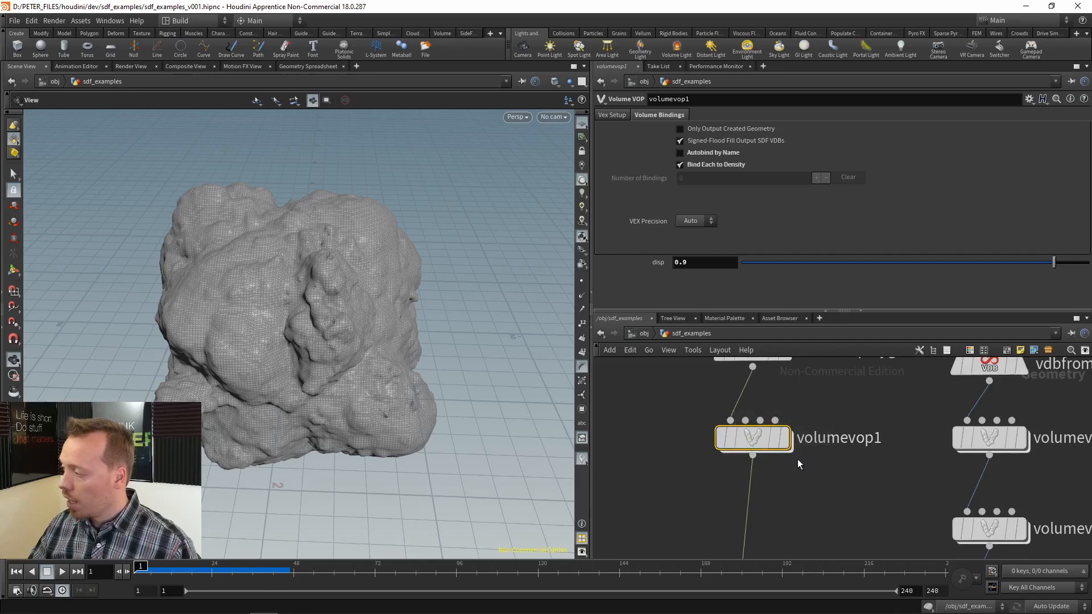
pyautogui.doubleClick(753, 438)
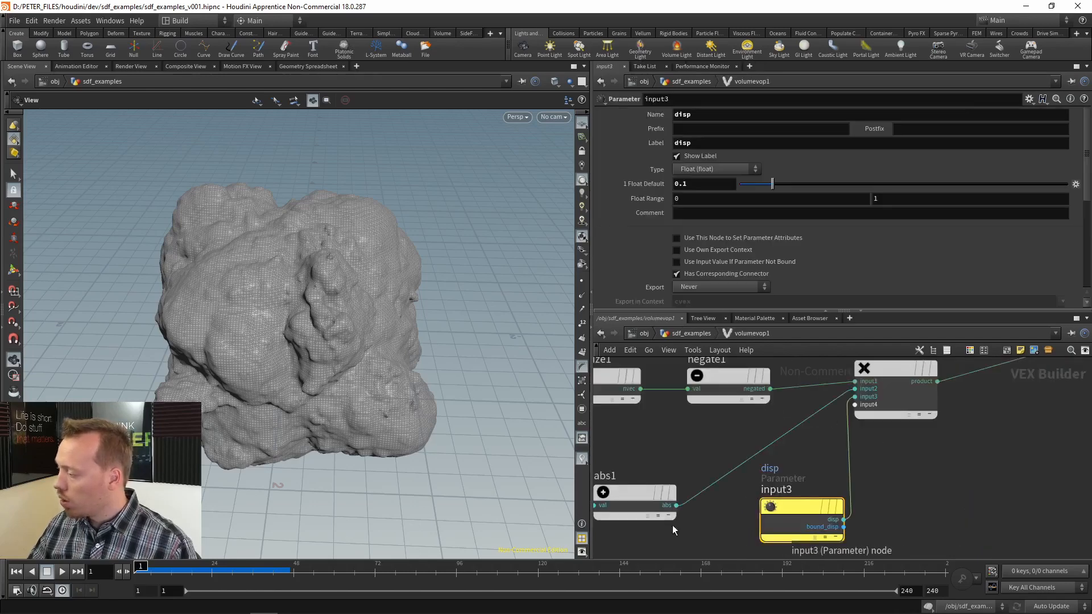
pyautogui.moveTo(813, 514); pyautogui.dragTo(840, 503, button='middle')
pyautogui.scroll(3, 841, 503)
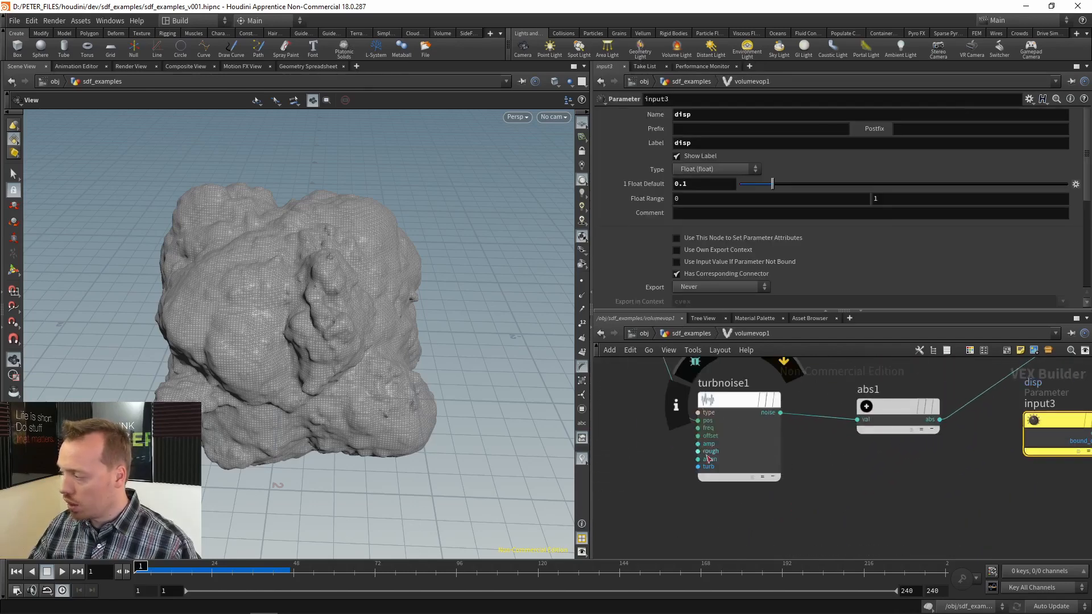
# - Create input parameters for the turbnoise1 node and return to the sdf_examples network
pyautogui.rightClick(735, 400)
pyautogui.moveTo(762, 459)
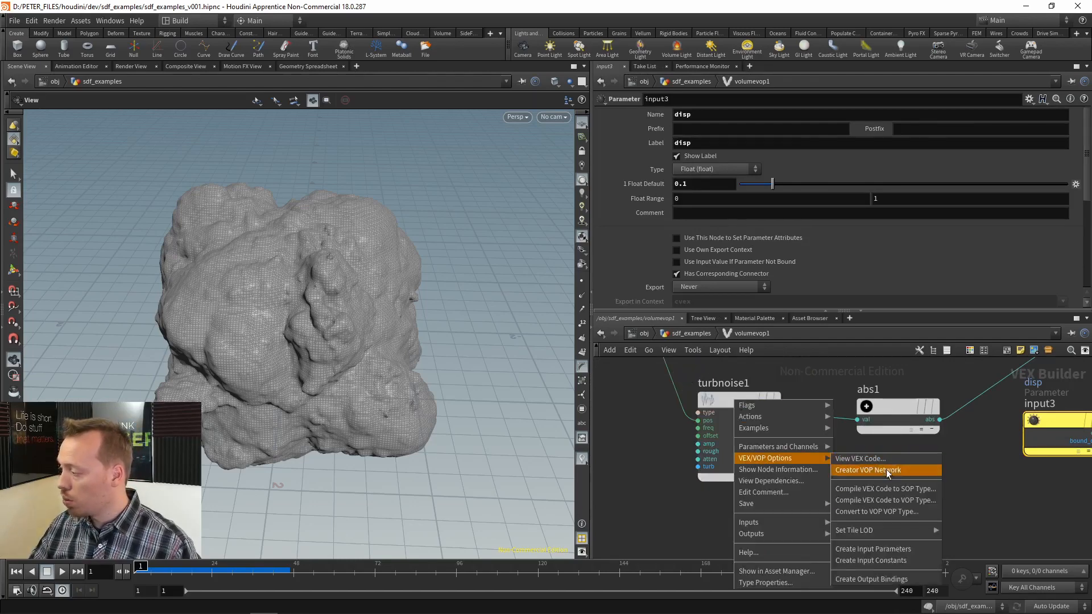
pyautogui.click(877, 549)
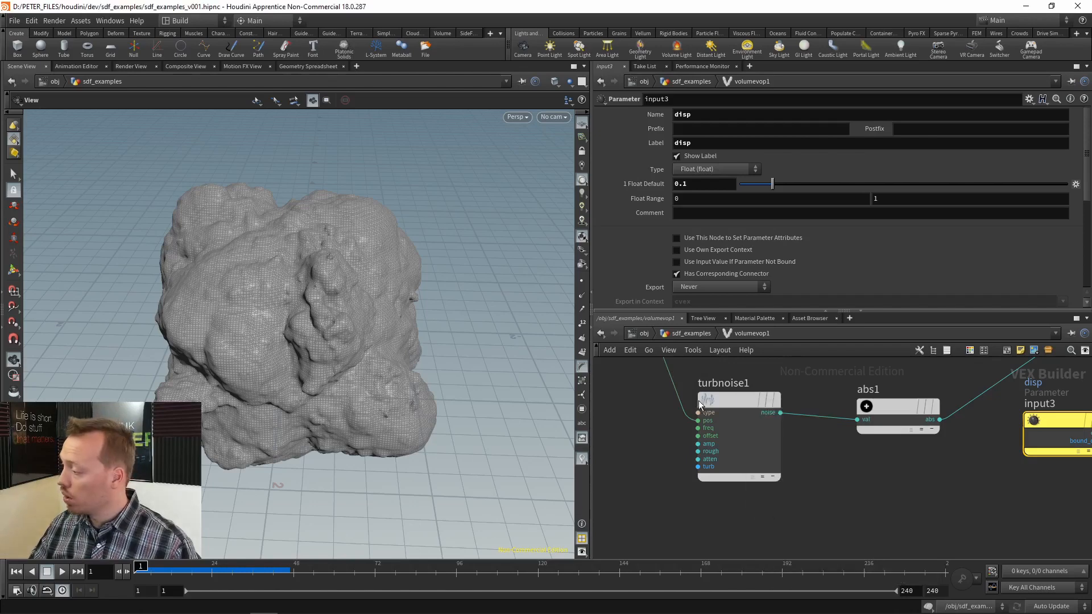
pyautogui.press('u')
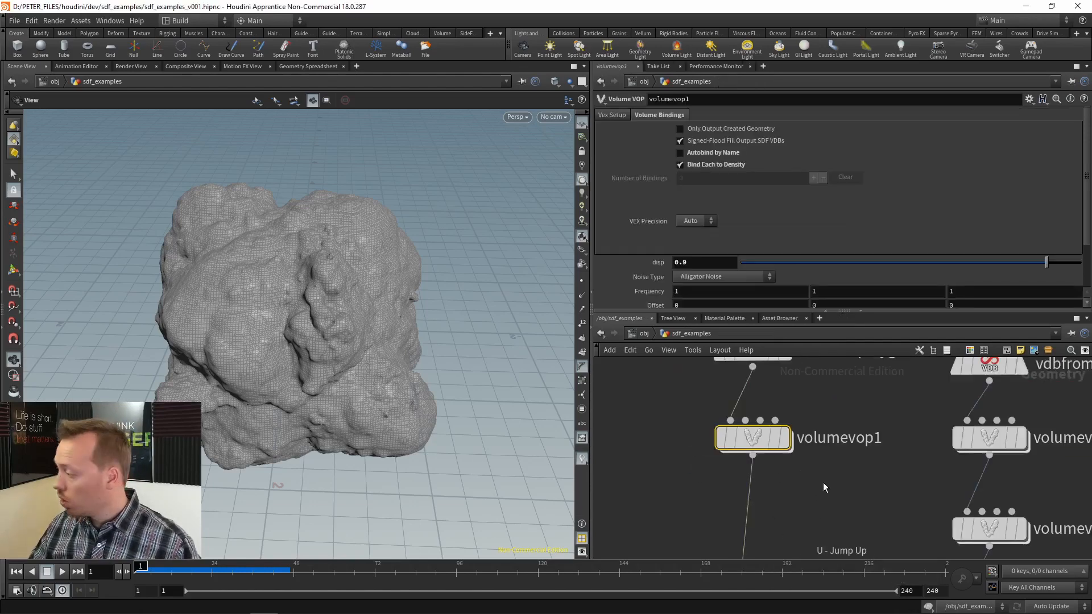
# - Try Sparse Convolution Noise and Perlin Noise as the noise type on volumevop1
pyautogui.scroll(-3, 824, 224)
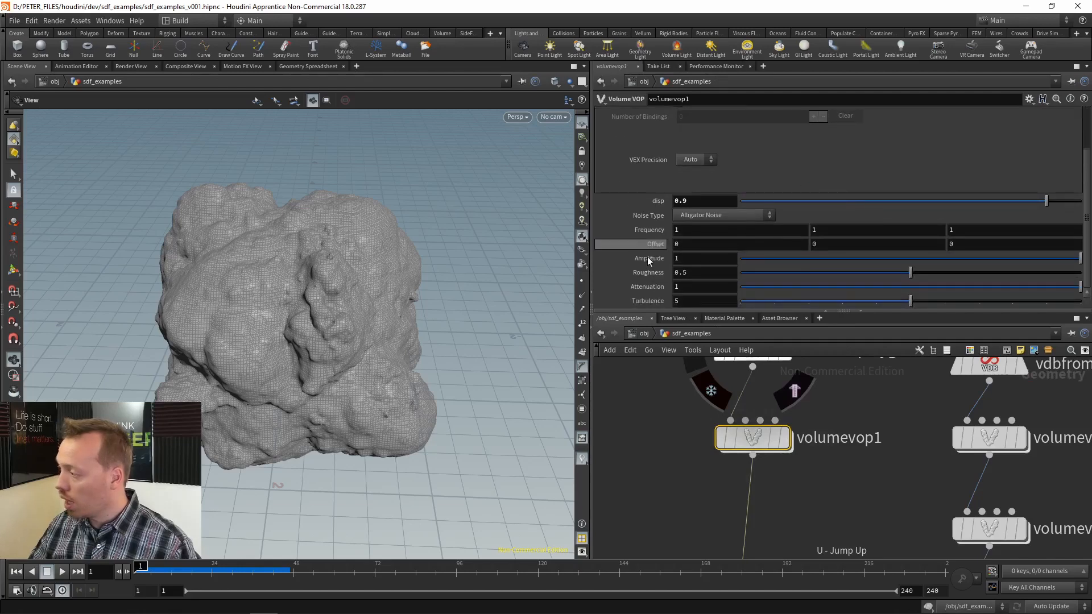
pyautogui.click(711, 216)
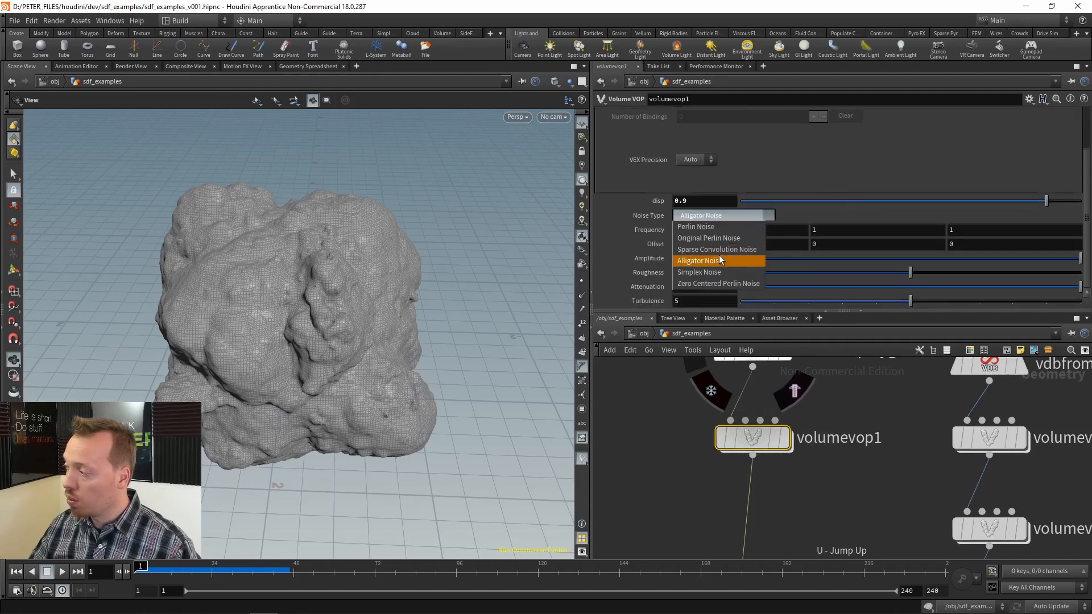
pyautogui.click(718, 251)
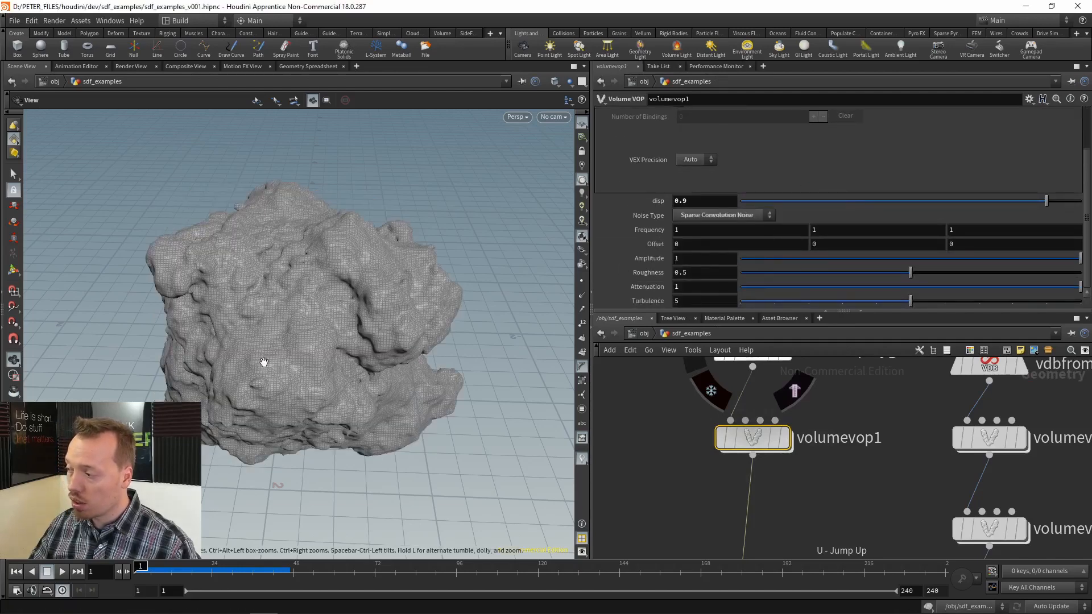
pyautogui.click(732, 219)
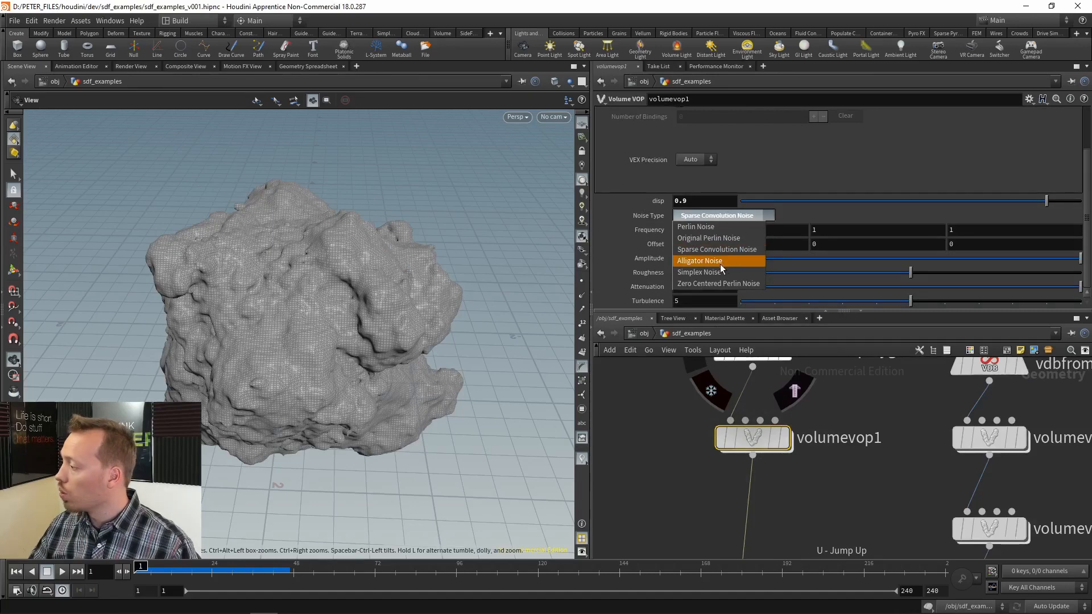
pyautogui.click(709, 224)
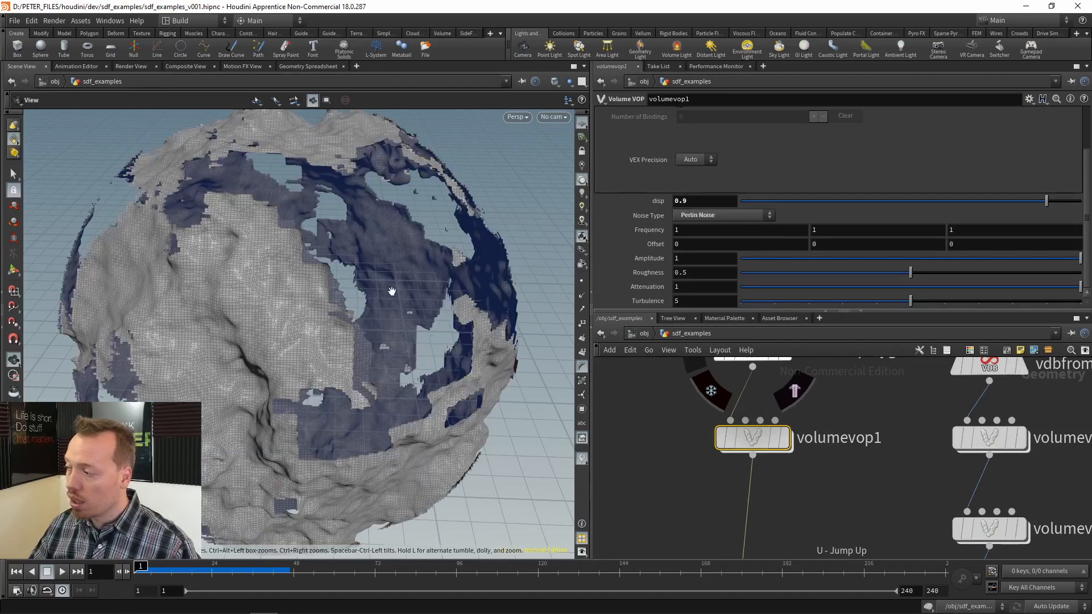
# - Reduce the disp value of volumevop1 to about 0.227
pyautogui.moveTo(359, 290); pyautogui.dragTo(346, 319)
pyautogui.moveTo(1045, 201); pyautogui.dragTo(659, 248)
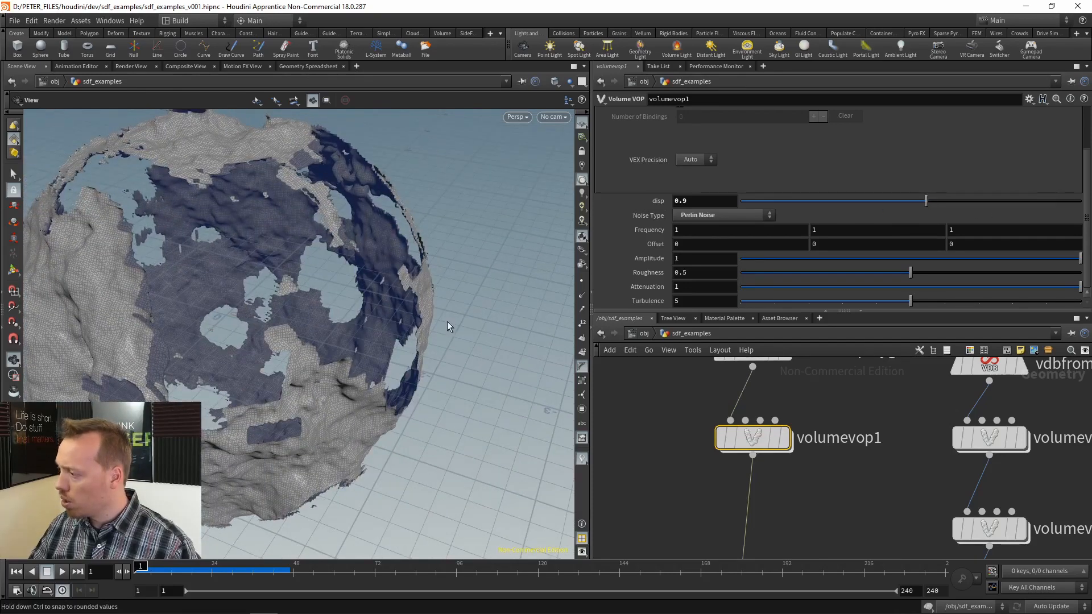
pyautogui.moveTo(926, 201); pyautogui.dragTo(817, 200)
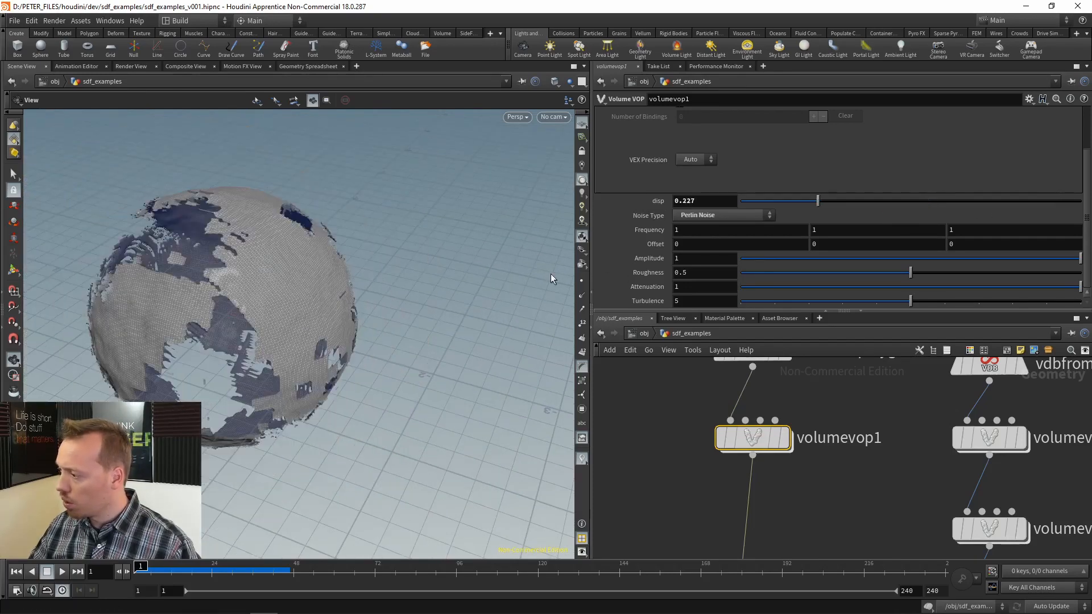
# - Set volumevop1's noise type to Original Perlin Noise and raise its disp to about 0.6
pyautogui.moveTo(797, 367); pyautogui.dragTo(813, 467, button='middle')
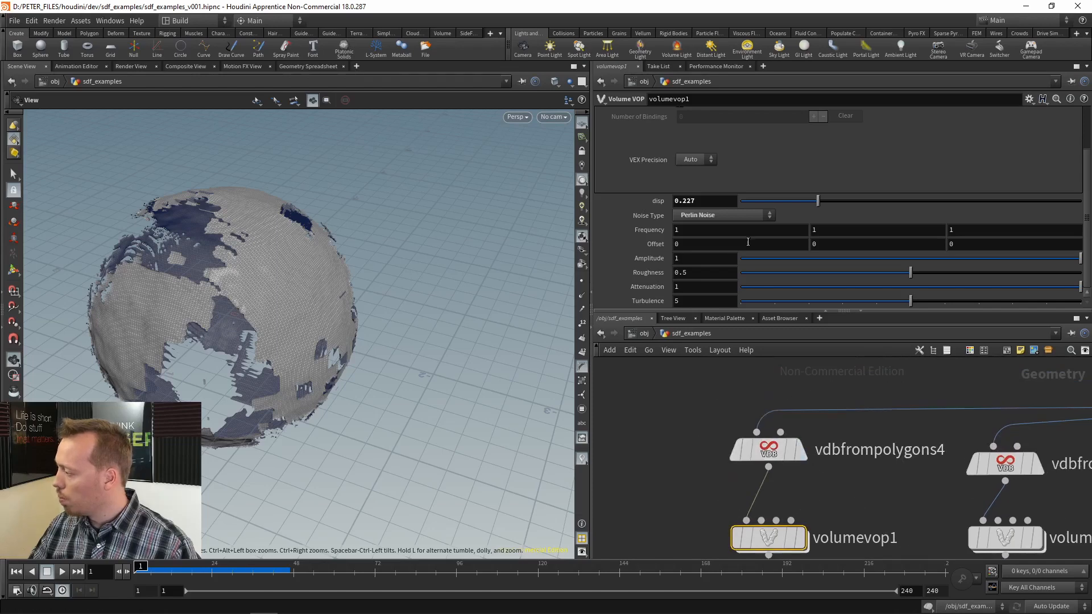
pyautogui.click(740, 216)
pyautogui.click(727, 237)
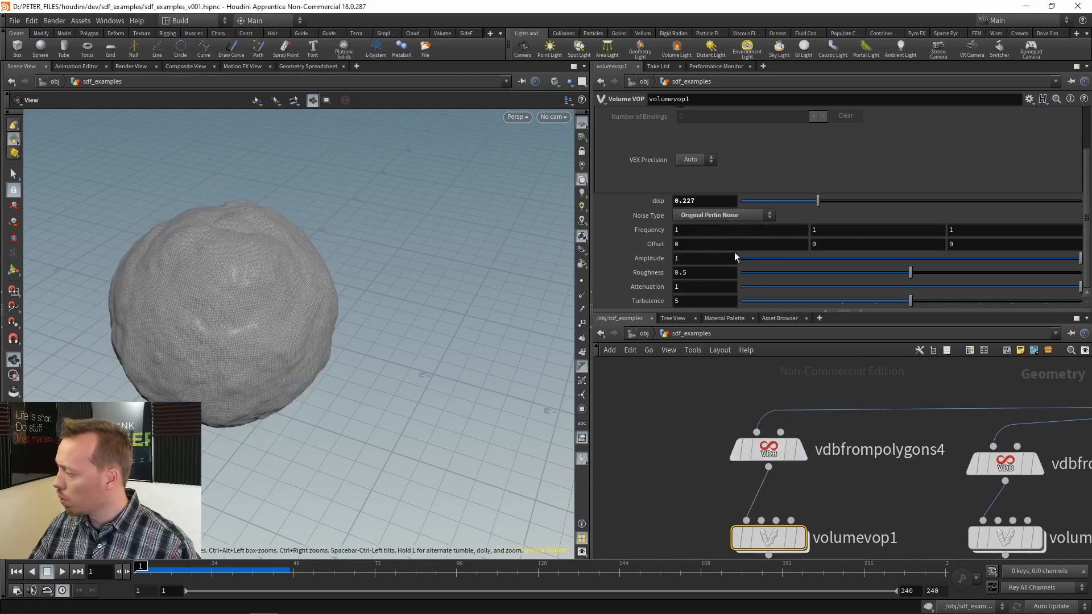
pyautogui.click(881, 201)
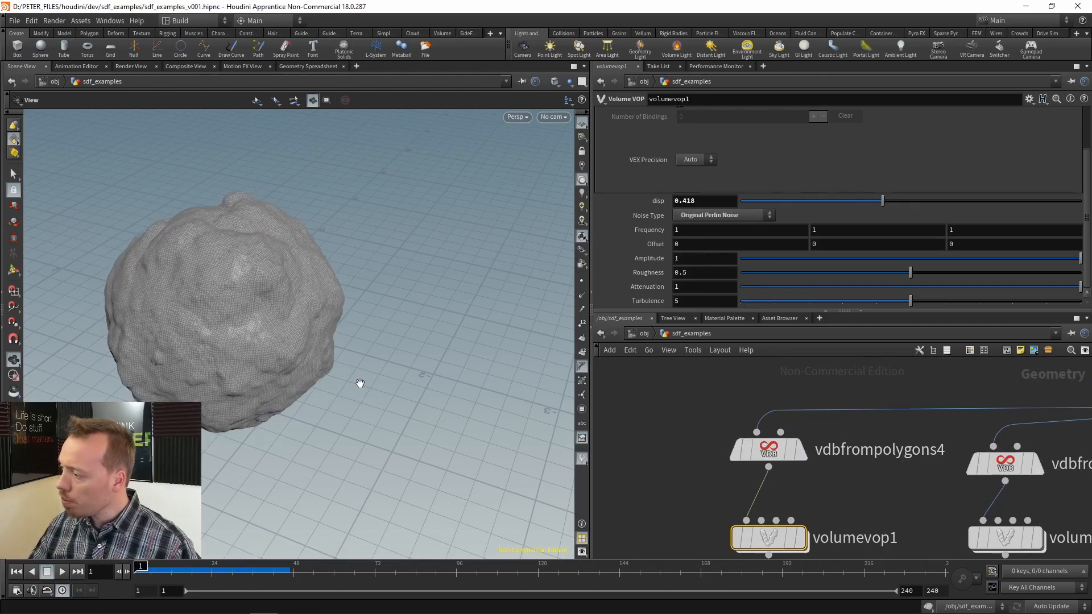
pyautogui.moveTo(883, 202); pyautogui.dragTo(897, 204)
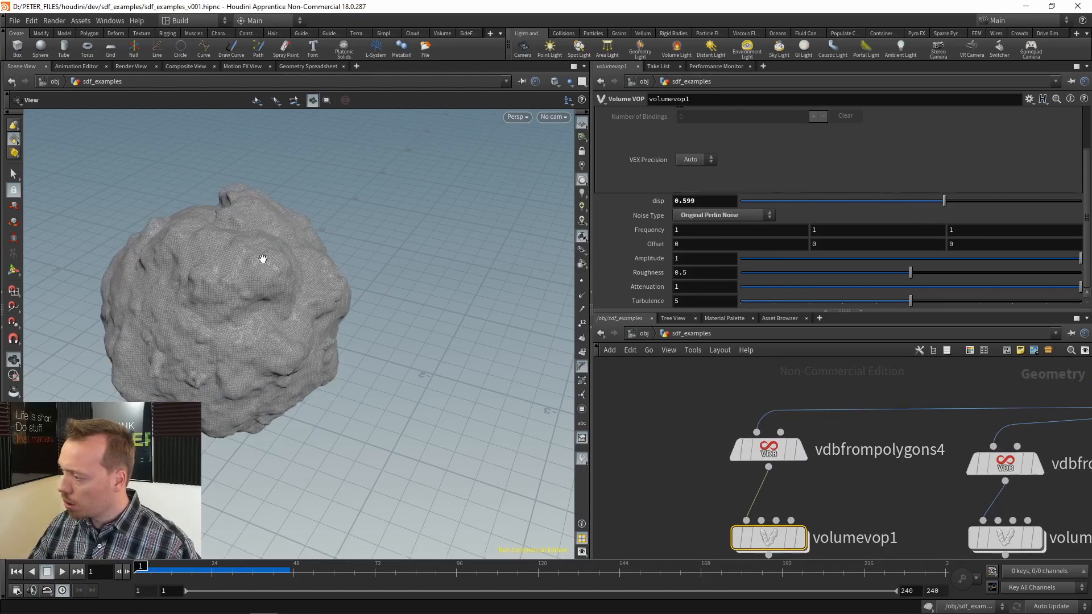
pyautogui.moveTo(435, 293); pyautogui.dragTo(448, 324)
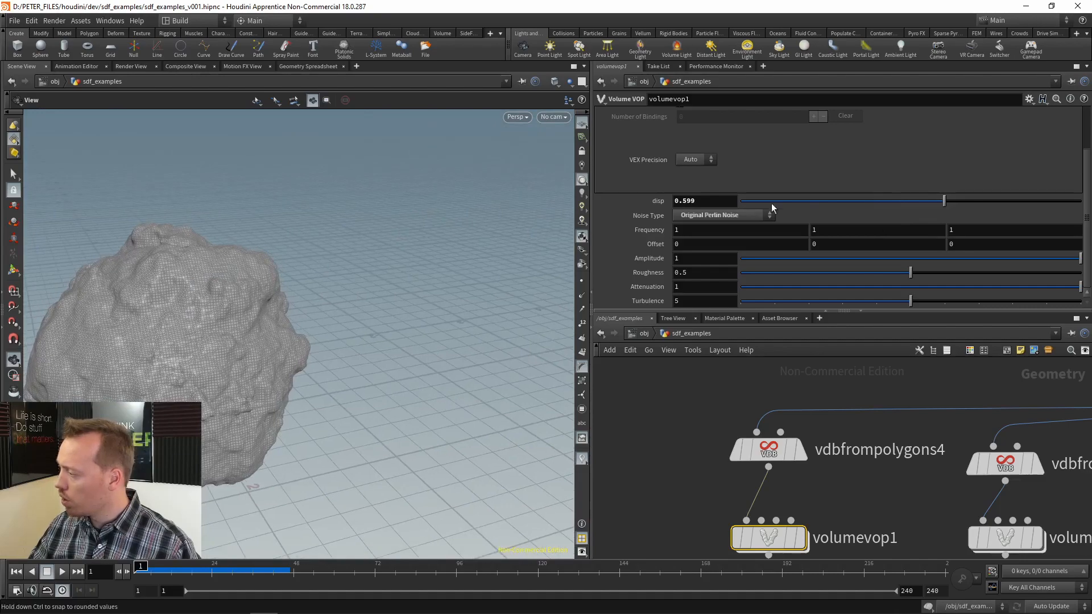
# - Set volumevop1's noise type to Alligator Noise and its roughness to 0.2
pyautogui.click(756, 215)
pyautogui.click(705, 253)
pyautogui.moveTo(190, 308); pyautogui.dragTo(328, 298)
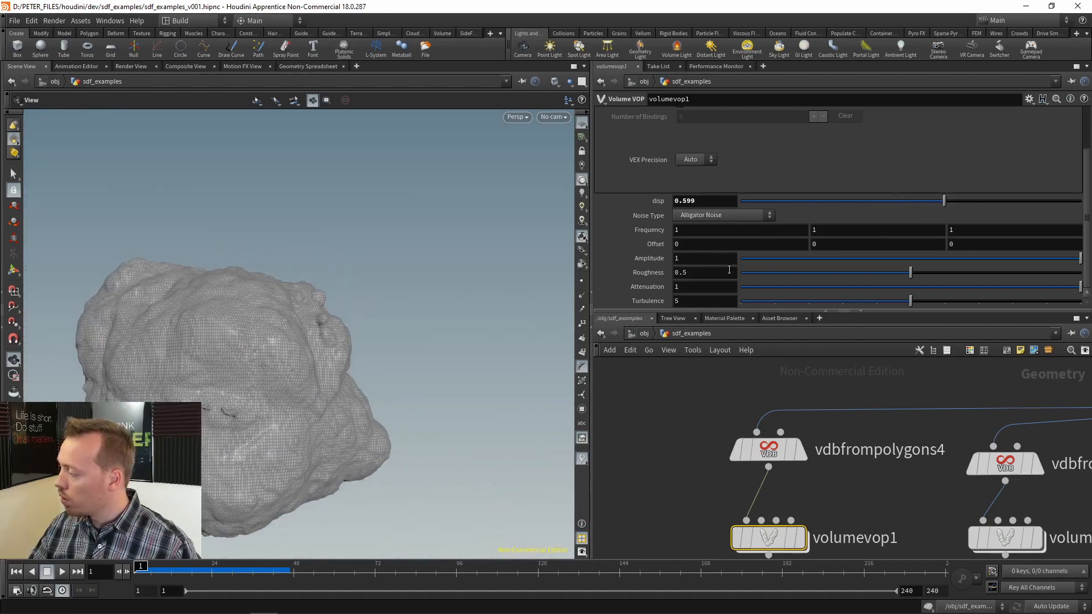
pyautogui.moveTo(718, 272); pyautogui.dragTo(612, 277)
pyautogui.write('0.2')
pyautogui.press('Return')
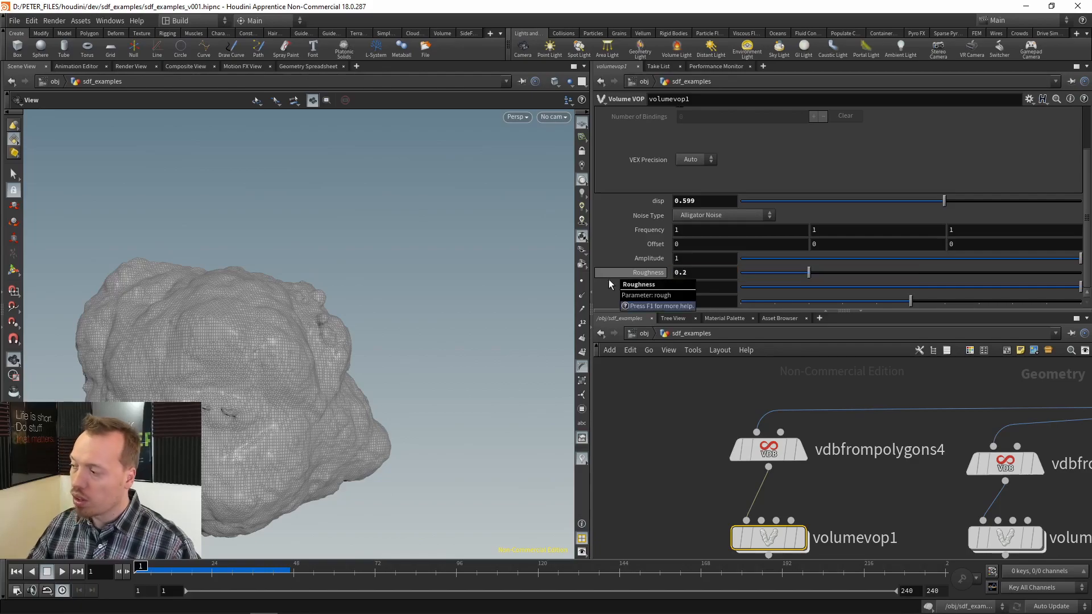
pyautogui.moveTo(283, 317); pyautogui.dragTo(249, 285)
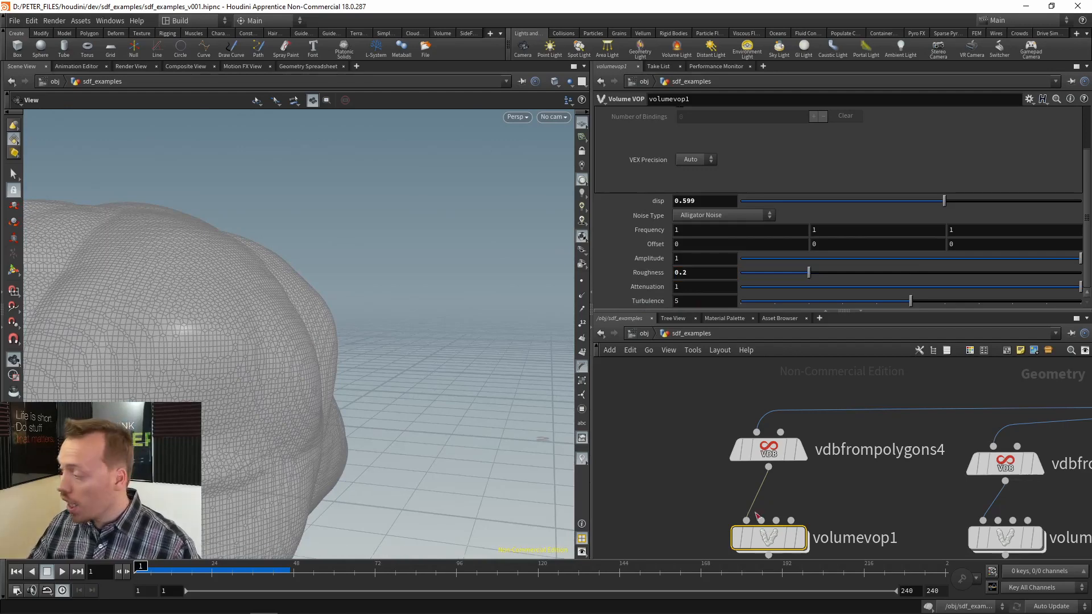
# - Duplicate volumevop1 and feed the copy from volumevop1's output, placing it below the original
pyautogui.moveTo(772, 557); pyautogui.dragTo(781, 445, button='middle')
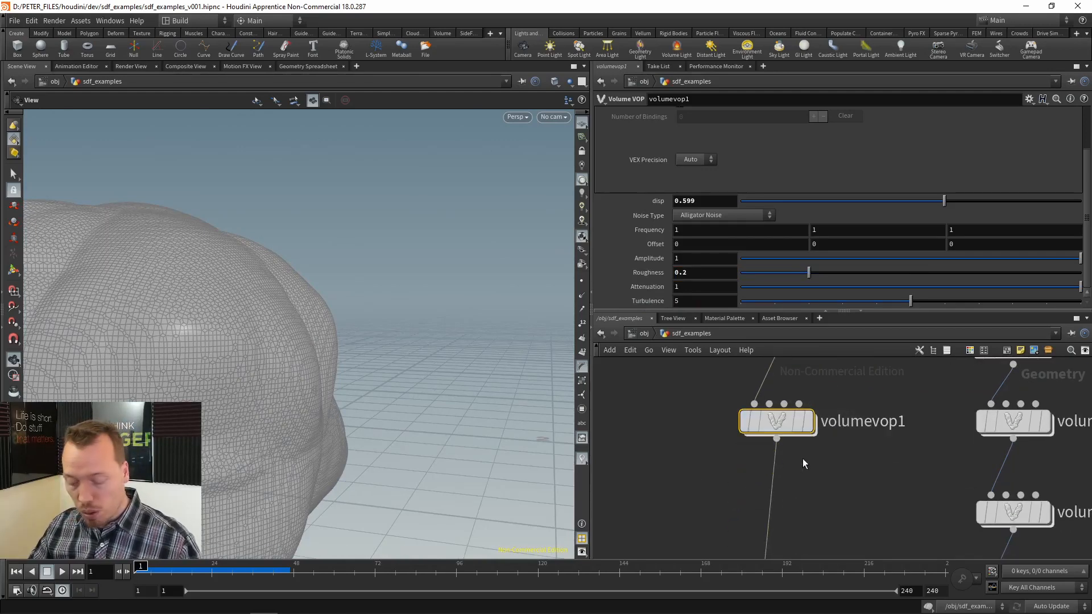
pyautogui.hotkey('ctrl', 'c')
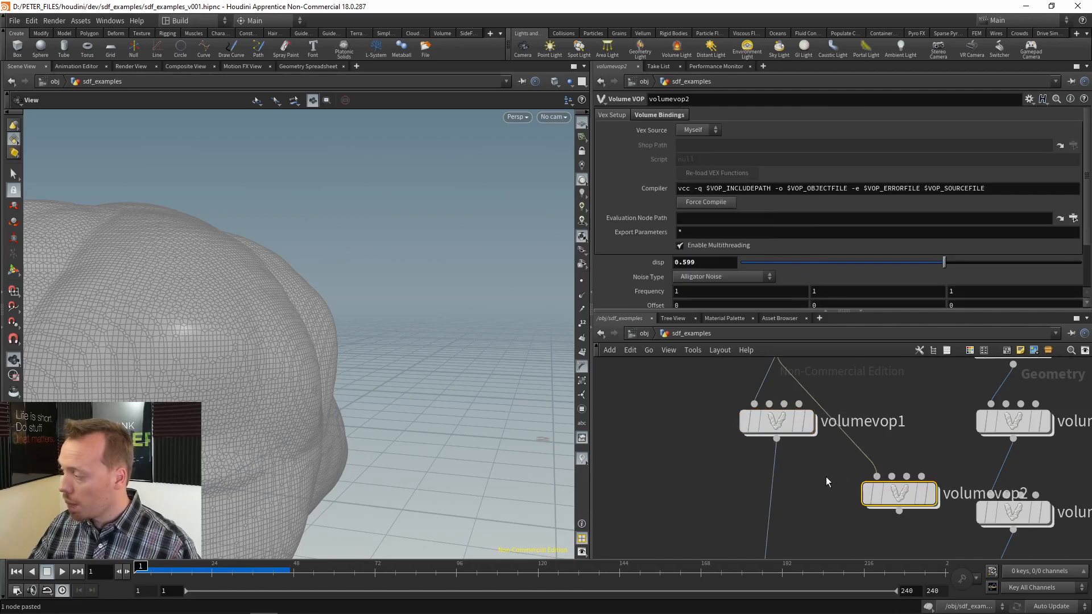
pyautogui.moveTo(883, 492); pyautogui.dragTo(656, 496)
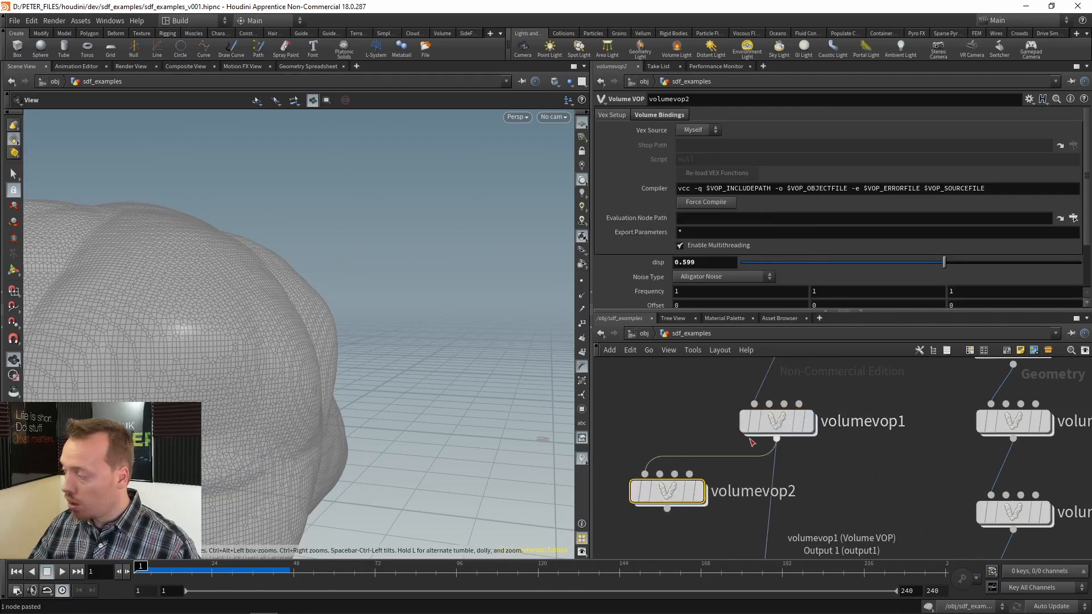
# - Display the result of volumevop1, and switch the display to the duplicated volumevop2
pyautogui.click(809, 421)
pyautogui.moveTo(186, 296); pyautogui.dragTo(356, 353)
pyautogui.click(667, 490)
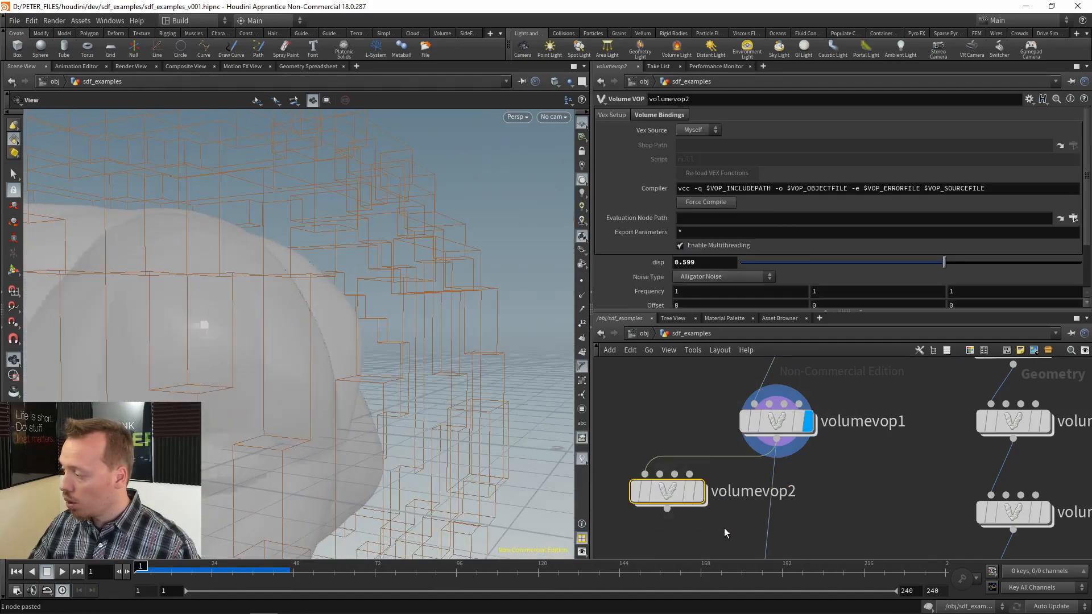
pyautogui.moveTo(724, 528); pyautogui.dragTo(744, 431, button='middle')
pyautogui.moveTo(658, 431)
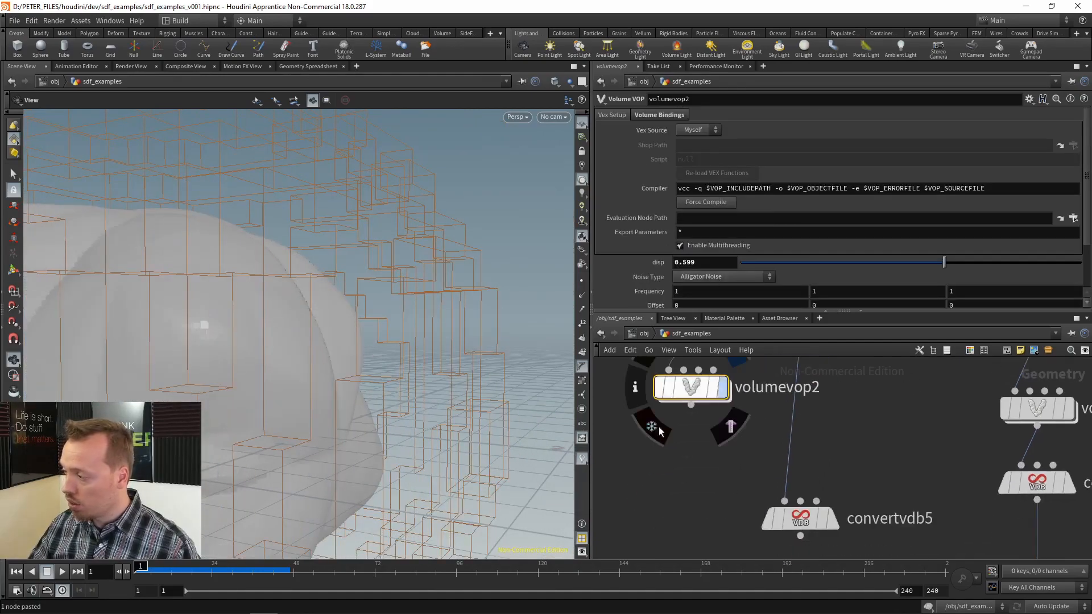
# - Set volumevop2's disp to 0.1 and its noise frequency to 4, 4, 4
pyautogui.moveTo(709, 262); pyautogui.dragTo(627, 263)
pyautogui.write('0.1')
pyautogui.press('Return')
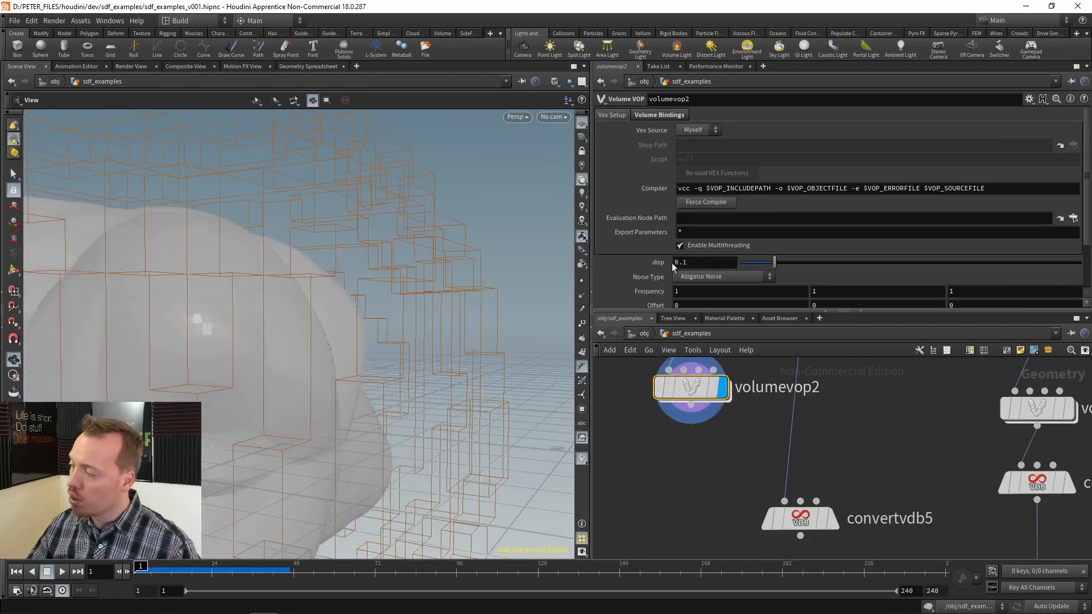
pyautogui.click(692, 293)
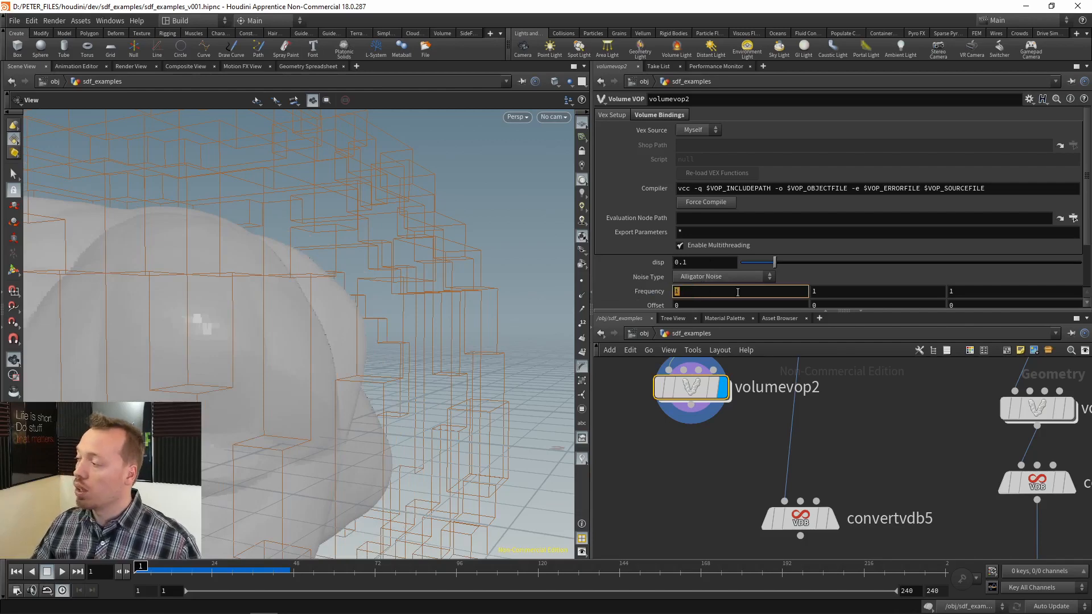
pyautogui.write('4')
pyautogui.press('Tab')
pyautogui.write('4')
pyautogui.press('Tab')
pyautogui.write('4')
pyautogui.press('Return')
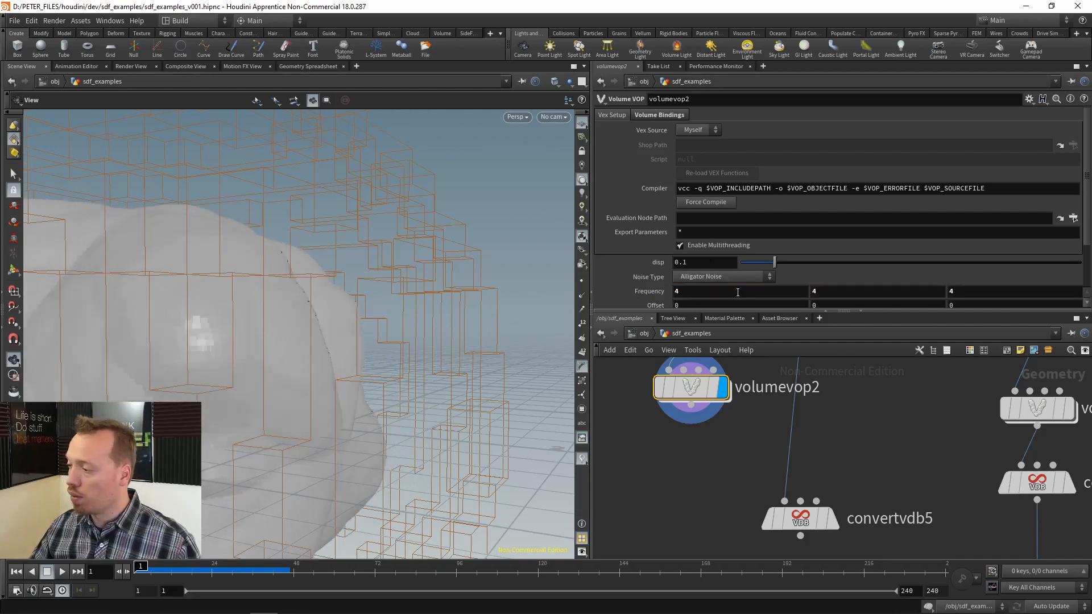
# - Wire volumevop2's output into the first input of convertvdb5 and display convertvdb5
pyautogui.moveTo(328, 372); pyautogui.dragTo(273, 282)
pyautogui.moveTo(824, 474); pyautogui.dragTo(811, 446, button='middle')
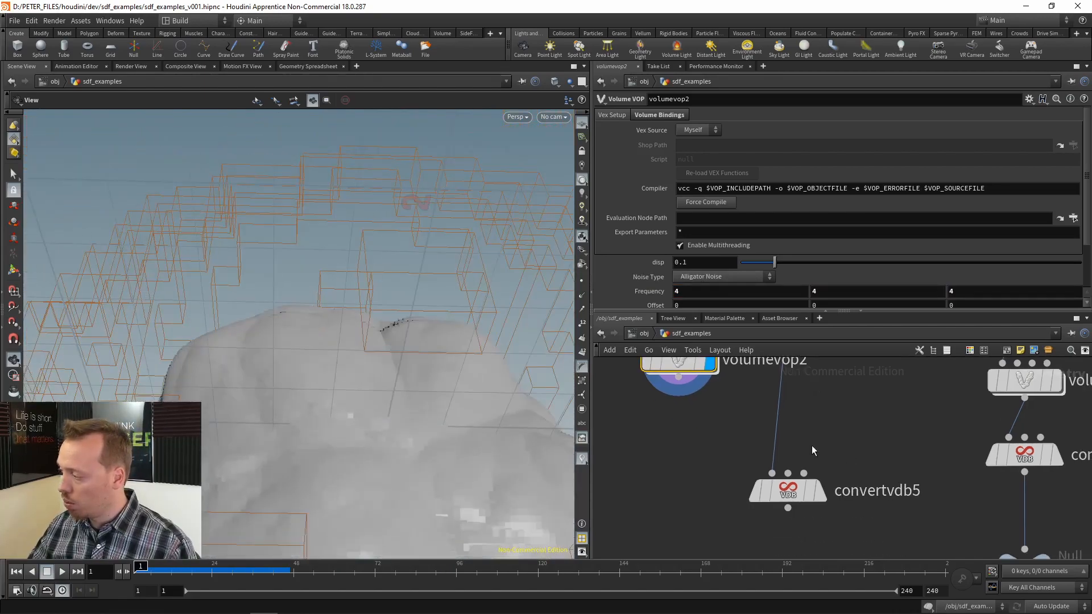
pyautogui.click(678, 378)
pyautogui.click(771, 472)
pyautogui.click(822, 499)
pyautogui.moveTo(333, 409); pyautogui.dragTo(419, 404)
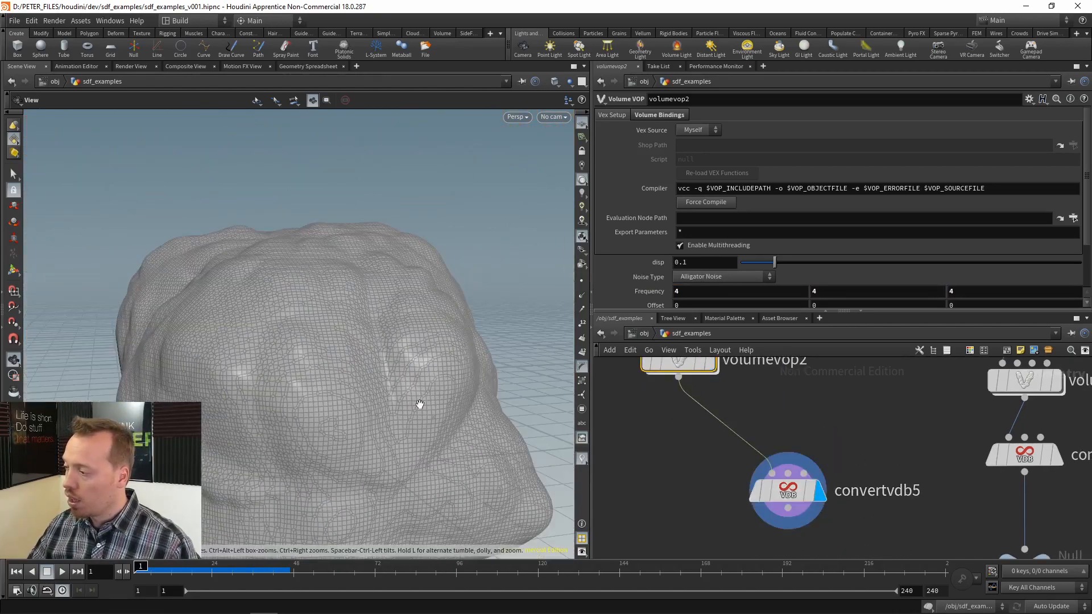
# - Align volumevop2 directly beneath volumevop1 in the node chain
pyautogui.moveTo(855, 458); pyautogui.dragTo(855, 468, button='middle')
pyautogui.scroll(-4, 857, 463)
pyautogui.moveTo(863, 401); pyautogui.dragTo(852, 492, button='middle')
pyautogui.moveTo(729, 502); pyautogui.dragTo(790, 504)
pyautogui.moveTo(738, 426); pyautogui.dragTo(716, 453, button='middle')
pyautogui.scroll(3, 734, 504)
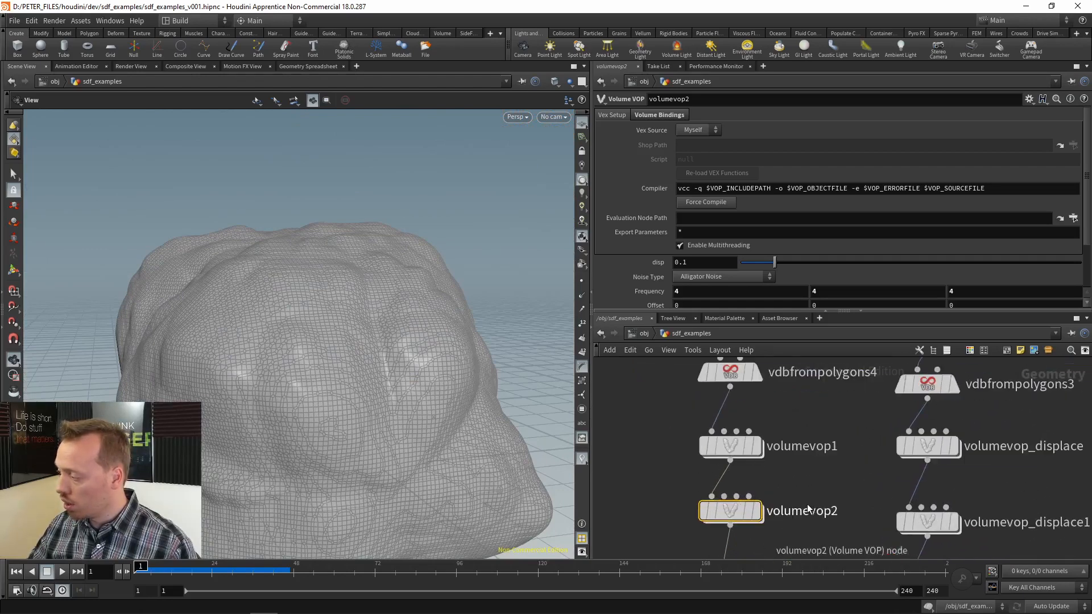
# - Change vdbfrompolygons4's Exterior Band expression to (ch("../volumevop1/disp")+ch("../volumevop2/disp"))*1.01
pyautogui.click(719, 368)
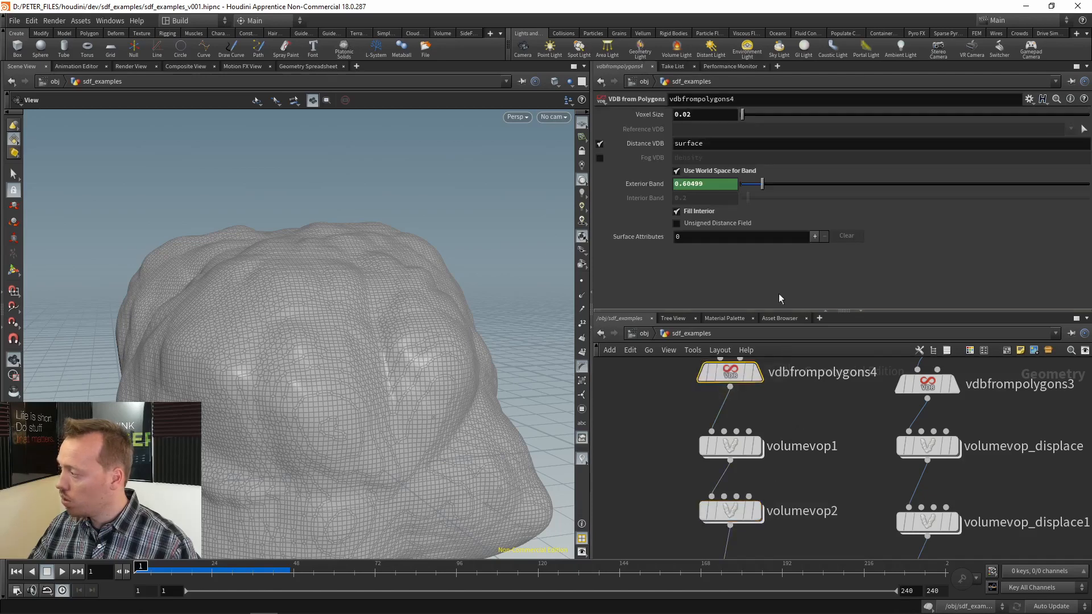
pyautogui.click(639, 184)
pyautogui.moveTo(804, 184); pyautogui.dragTo(673, 184)
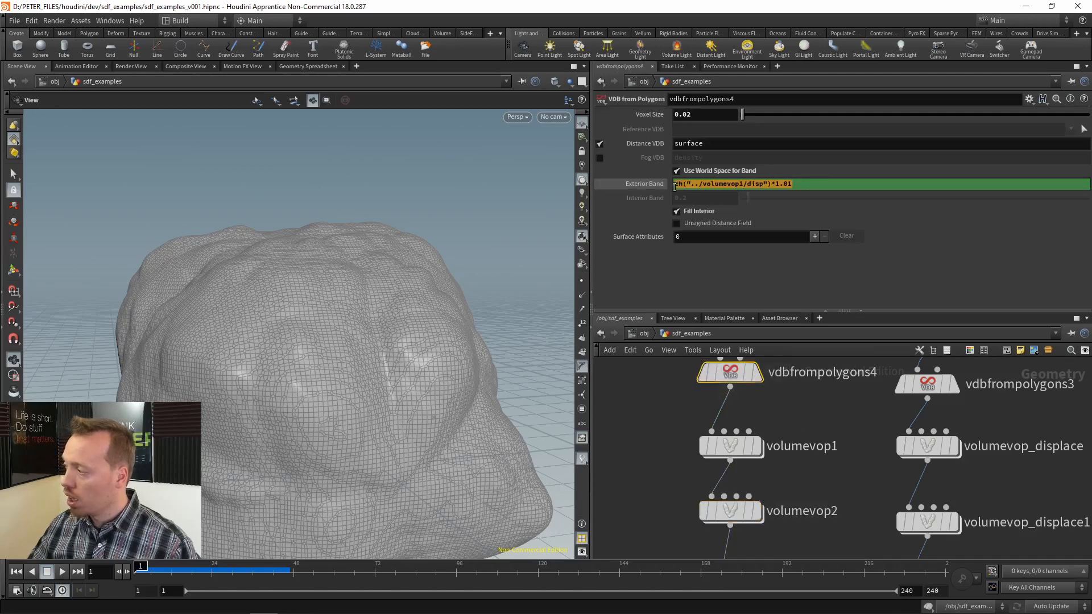
pyautogui.click(852, 187)
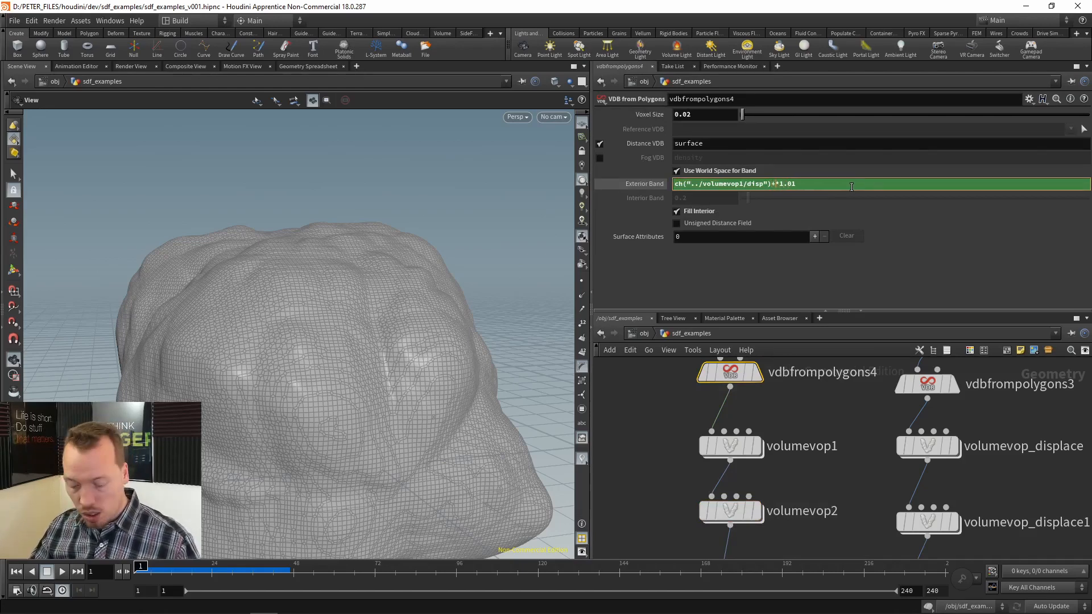
pyautogui.hotkey('ctrl', 'v')
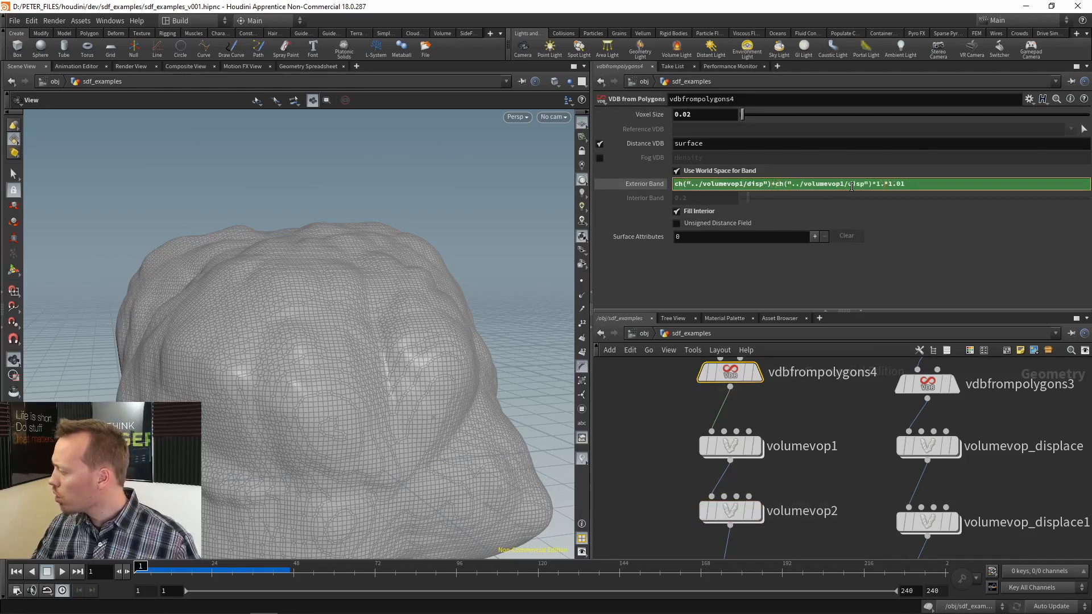
pyautogui.press('BackSpace')
pyautogui.press('BackSpace')
pyautogui.press('BackSpace')
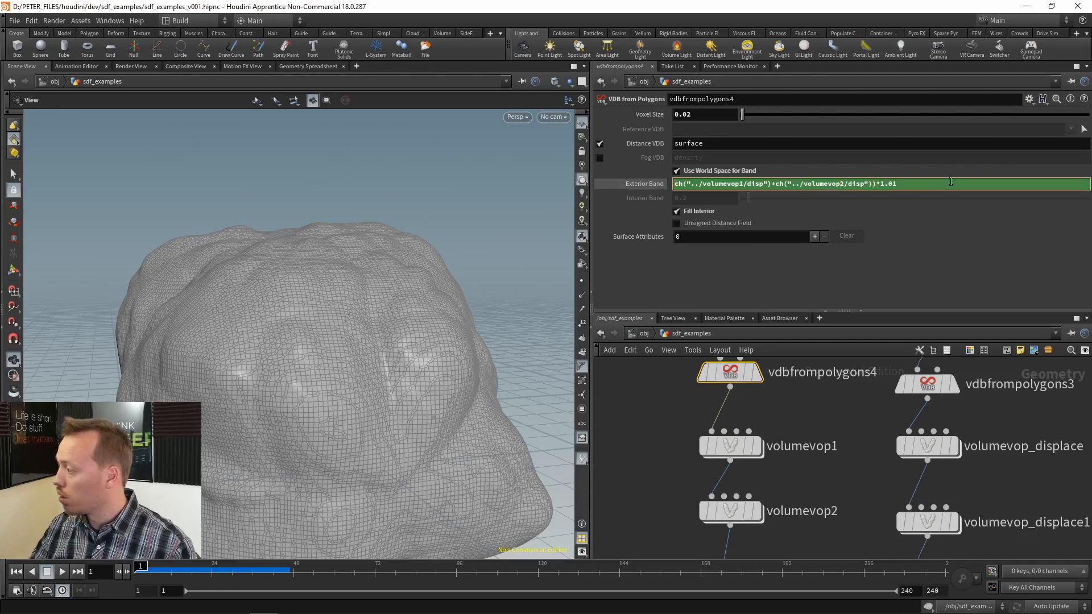
pyautogui.press('Home')
pyautogui.write('(')
pyautogui.press('Return')
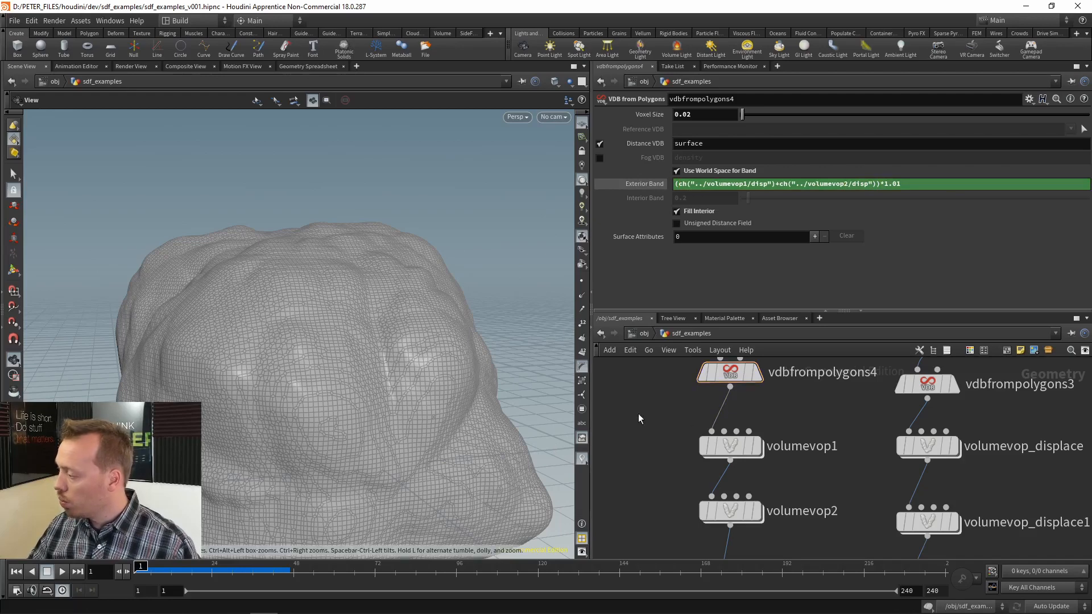
# - Display vdbfrompolygons4's undisplaced volume and review the displacement parameters of volumevop1 and volumevop2
pyautogui.click(757, 373)
pyautogui.moveTo(413, 256); pyautogui.dragTo(114, 261, button='right')
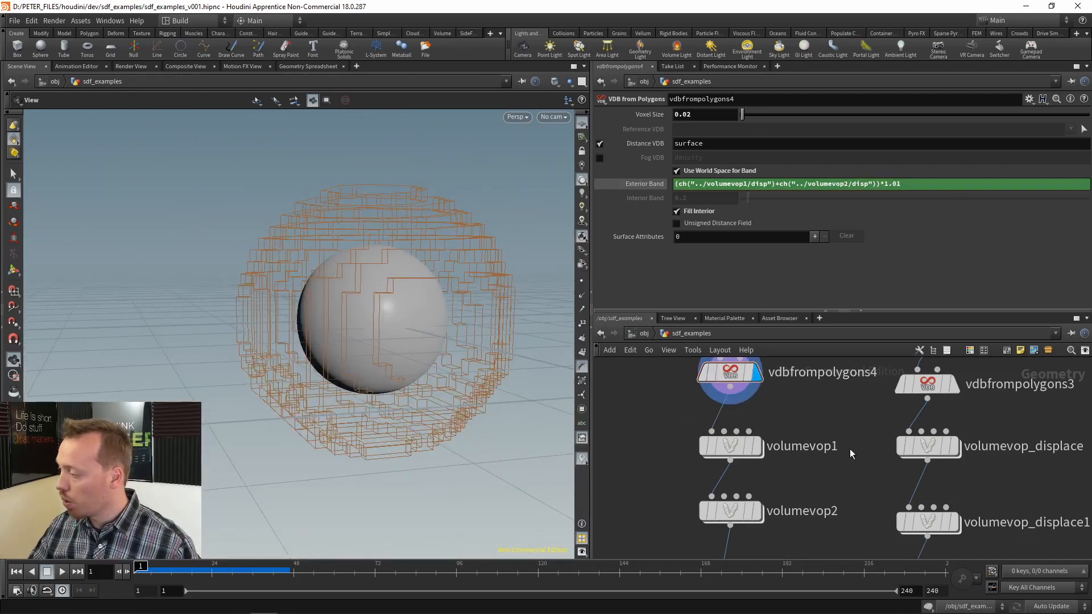
pyautogui.moveTo(850, 448); pyautogui.dragTo(810, 396, button='middle')
pyautogui.click(701, 405)
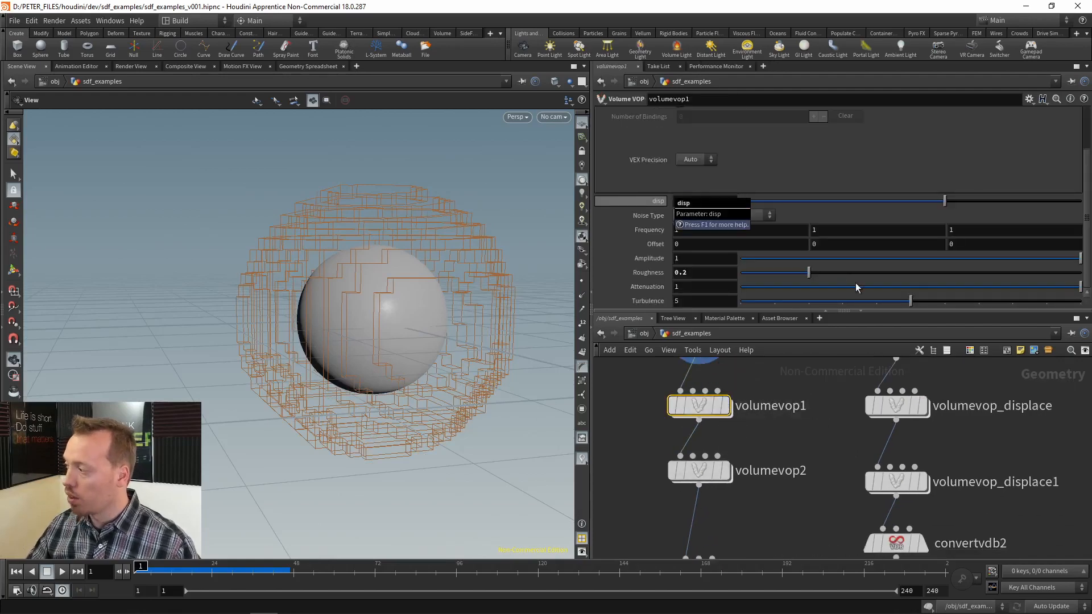
pyautogui.click(698, 470)
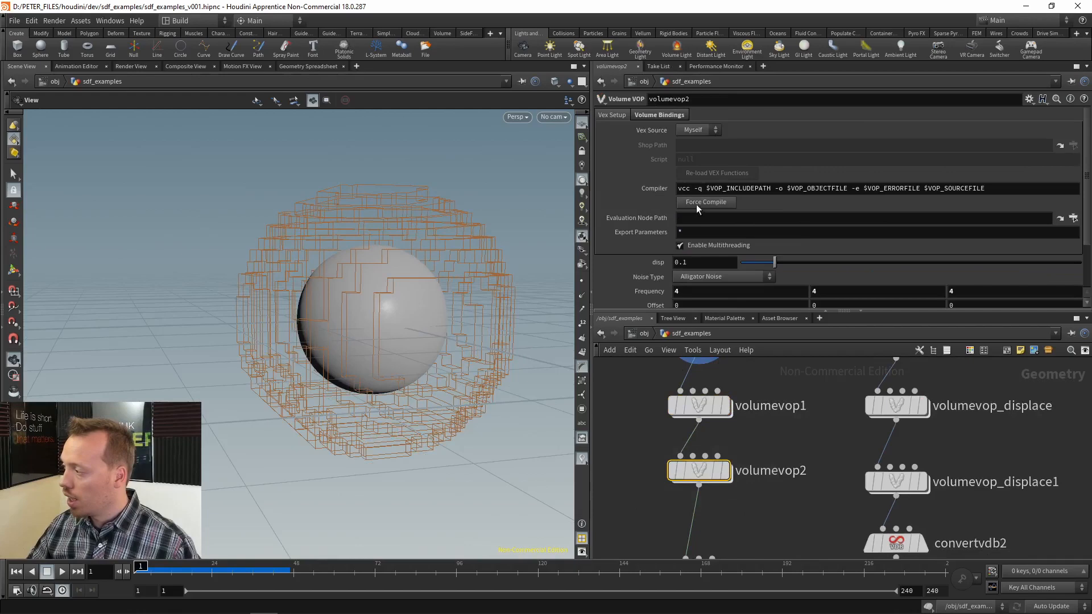
pyautogui.click(688, 261)
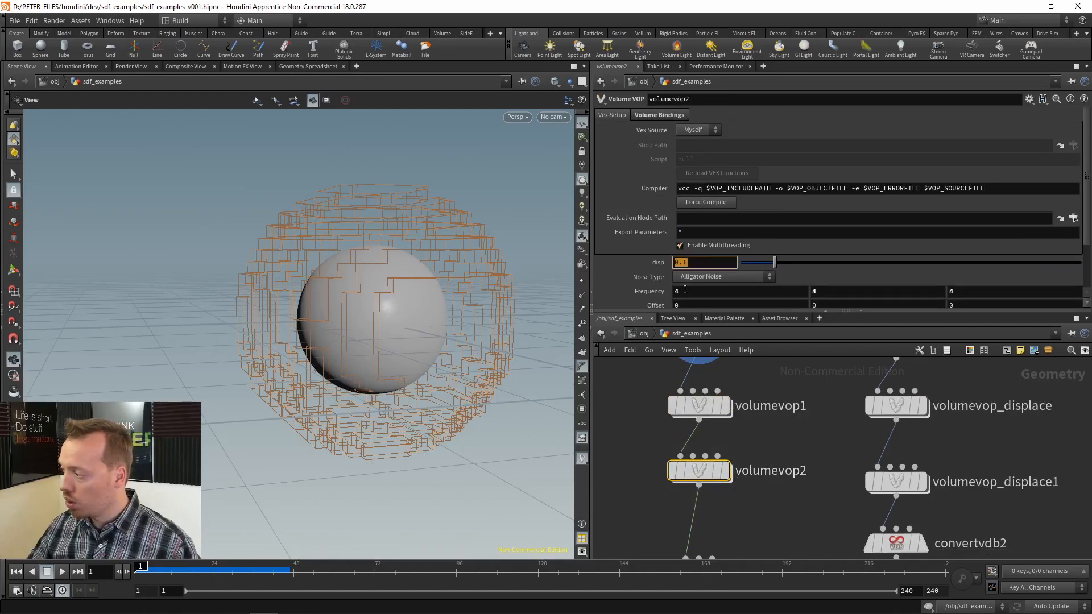
pyautogui.click(685, 290)
# - Display convertvdb5 and inspect the displaced mesh from several angles
pyautogui.moveTo(754, 544); pyautogui.dragTo(760, 469, button='middle')
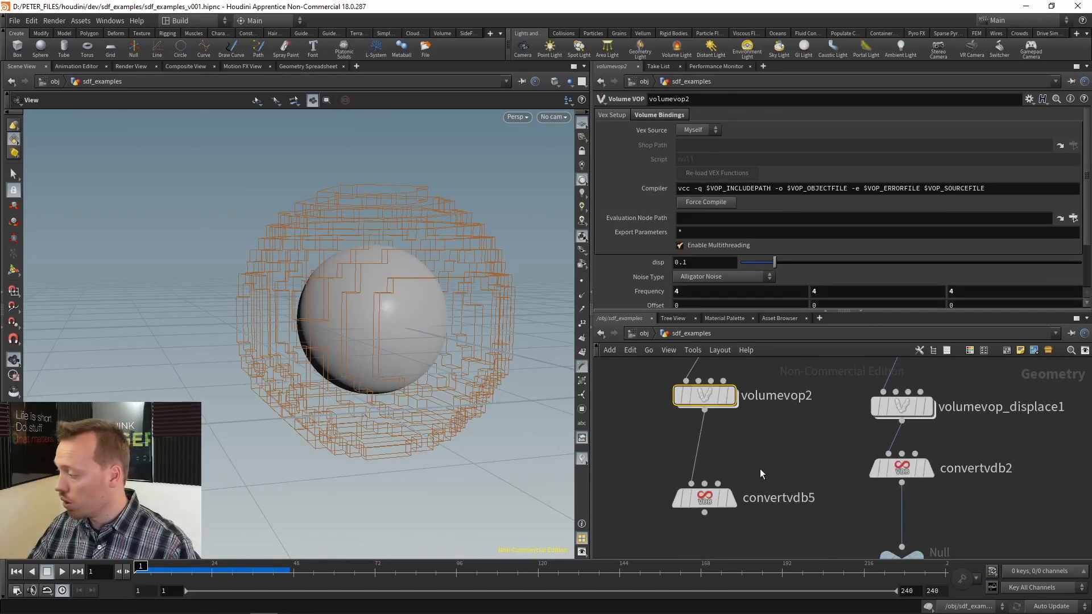
pyautogui.scroll(2, 760, 469)
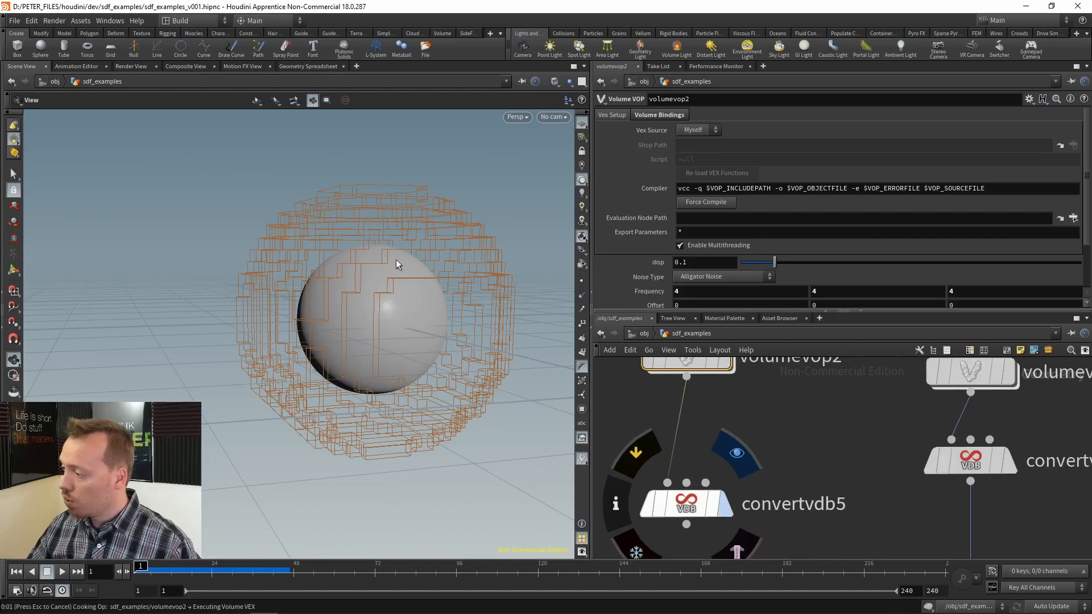
pyautogui.moveTo(414, 310); pyautogui.dragTo(422, 414)
pyautogui.moveTo(422, 415); pyautogui.dragTo(431, 296, button='middle')
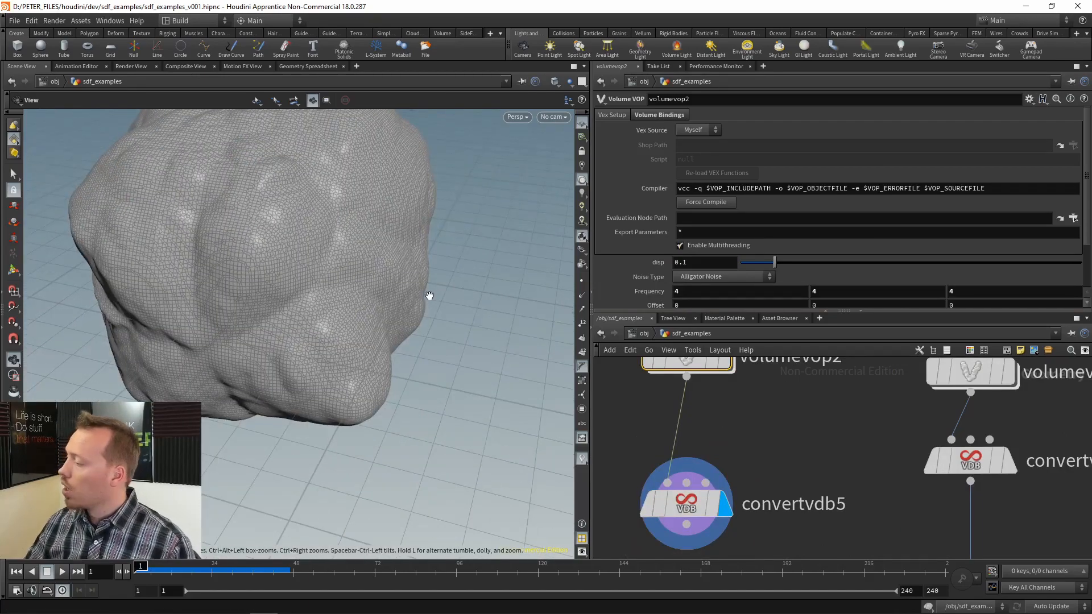
pyautogui.moveTo(319, 342); pyautogui.dragTo(330, 293)
pyautogui.scroll(-3, 778, 455)
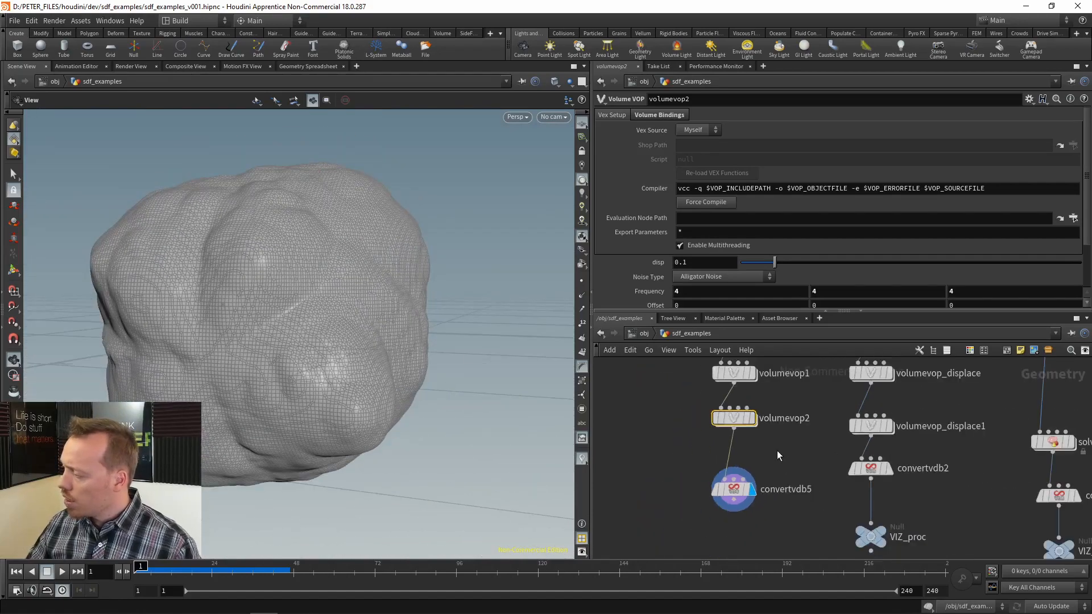
# - Set vdbfrompolygons4's Voxel Size to 0.01
pyautogui.moveTo(776, 455); pyautogui.dragTo(763, 499, button='middle')
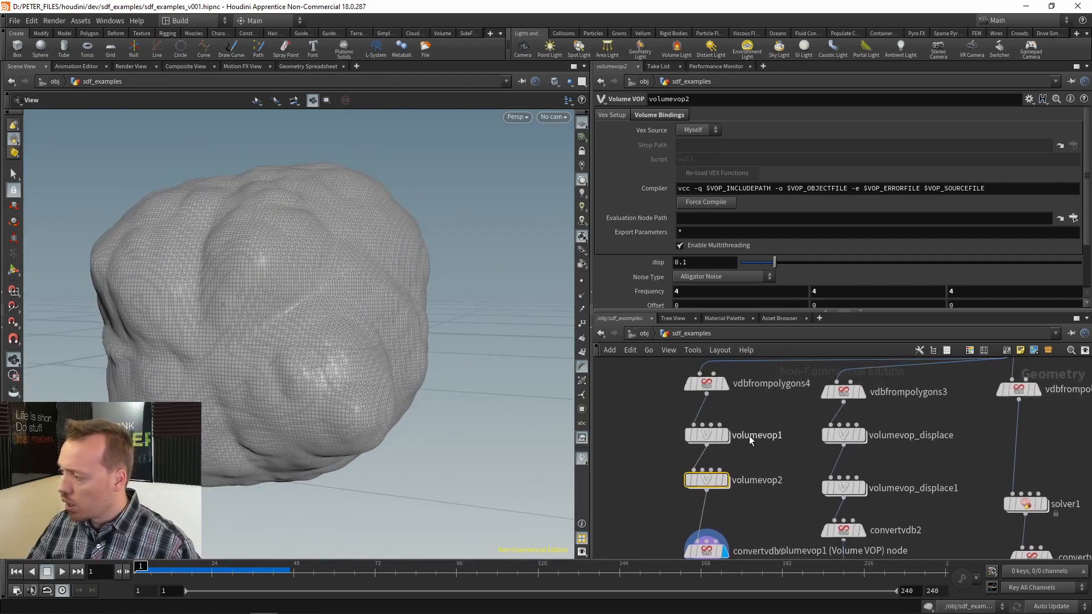
pyautogui.click(706, 383)
pyautogui.click(719, 117)
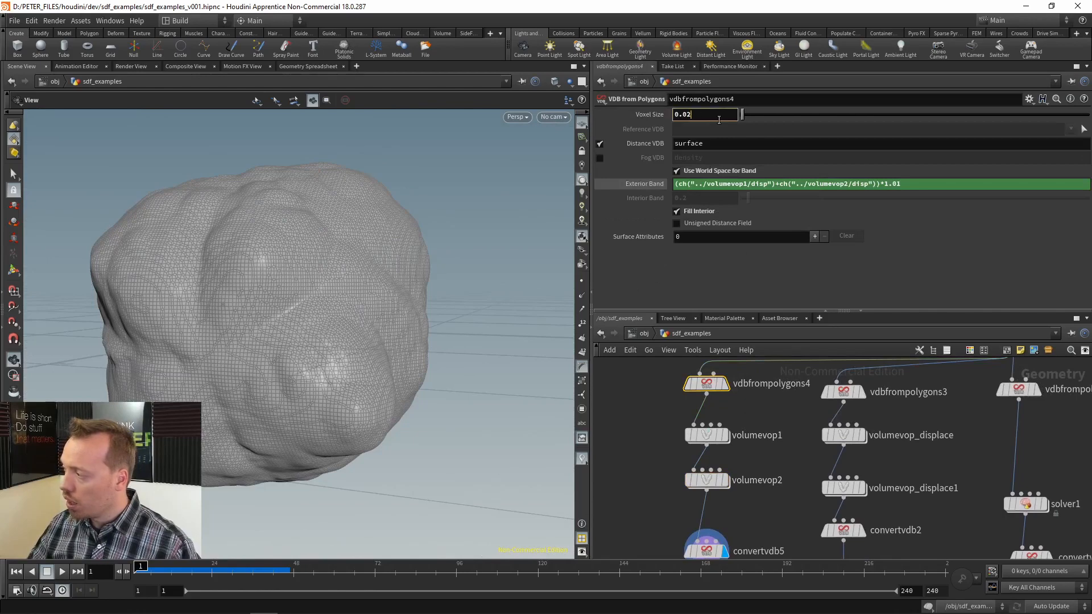
pyautogui.press('BackSpace')
pyautogui.write('1')
pyautogui.press('Return')
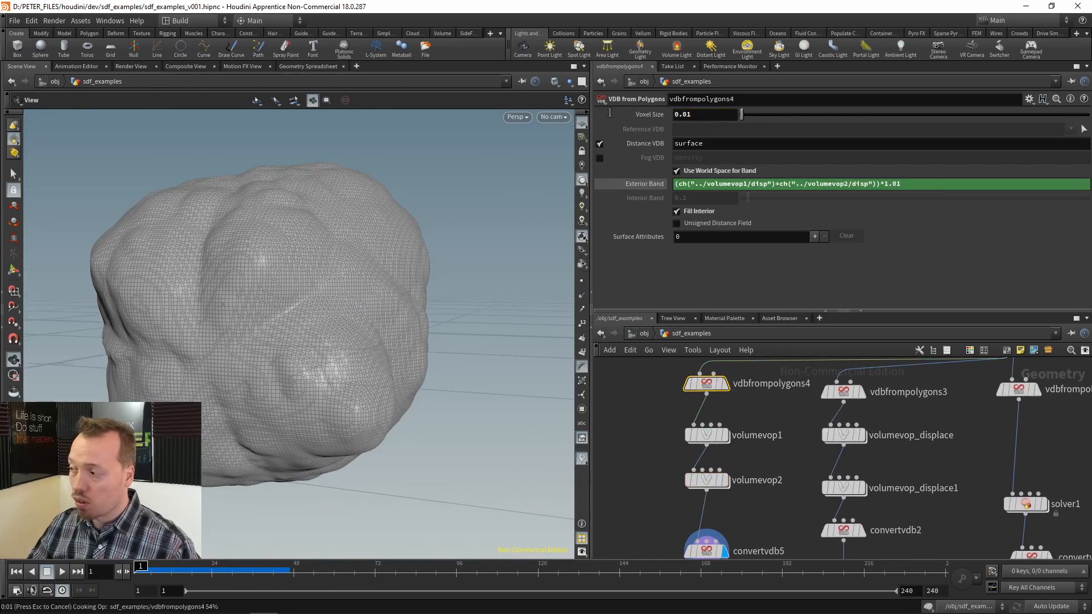
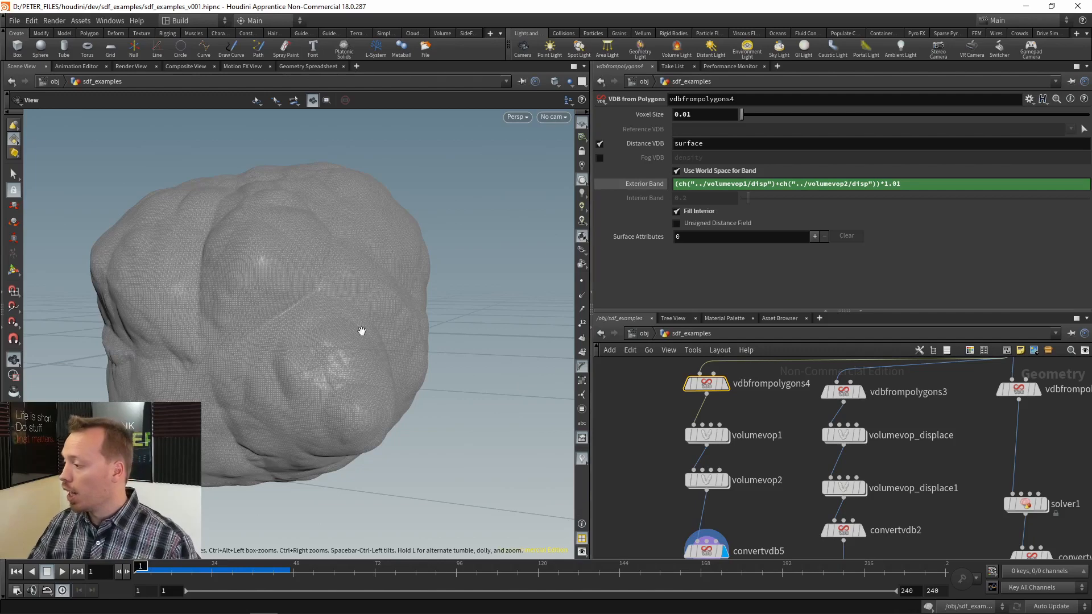
# - Switch the viewport to Smooth Shaded display and inspect the displaced surface detail
pyautogui.scroll(3, 253, 325)
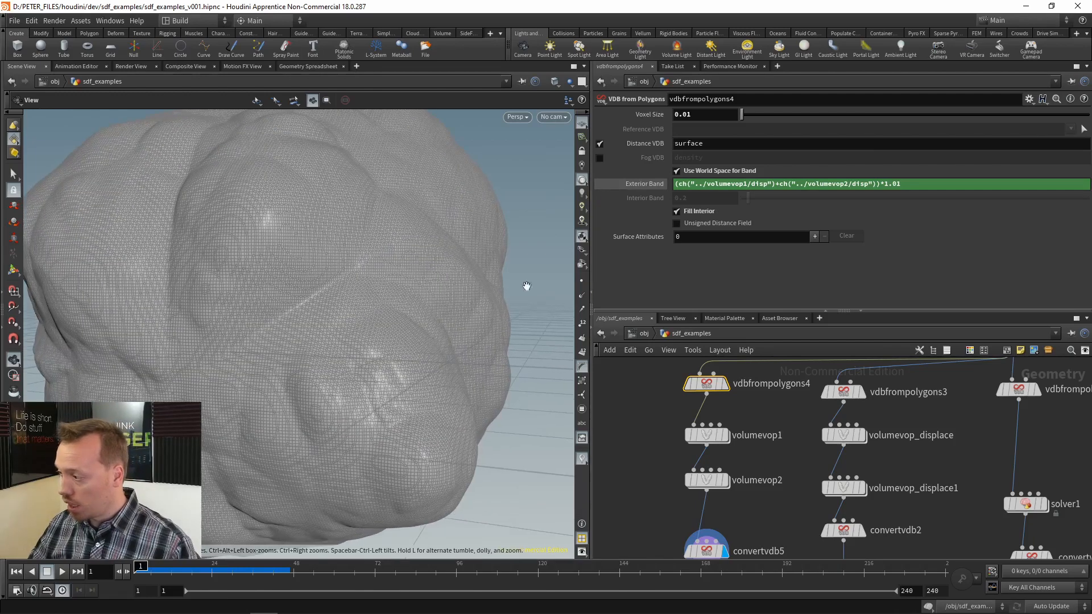
pyautogui.click(536, 82)
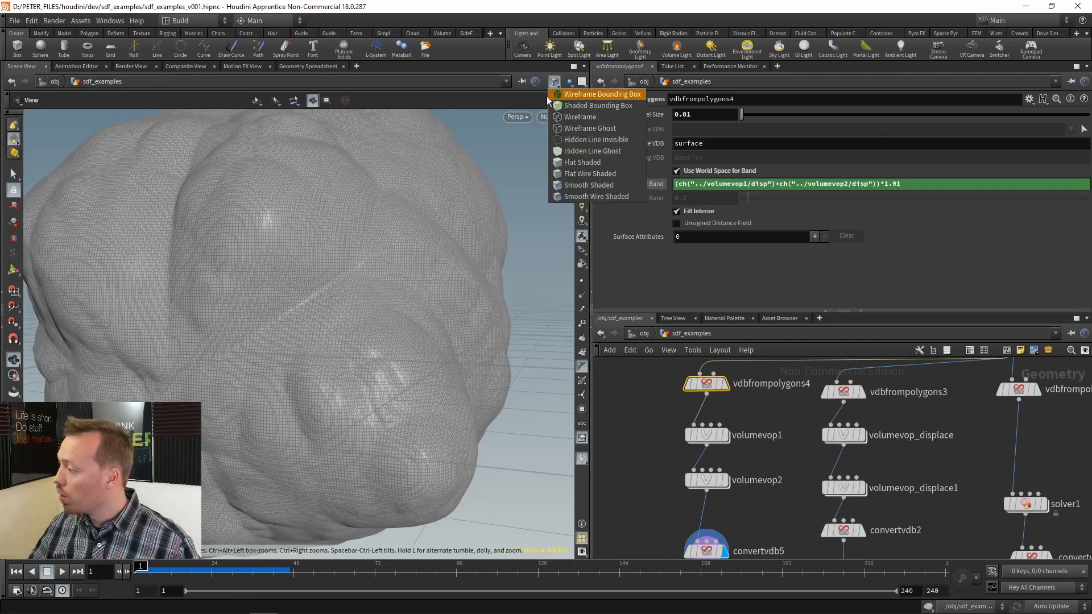
pyautogui.click(571, 186)
pyautogui.scroll(-3, 193, 331)
pyautogui.moveTo(193, 330); pyautogui.dragTo(239, 294)
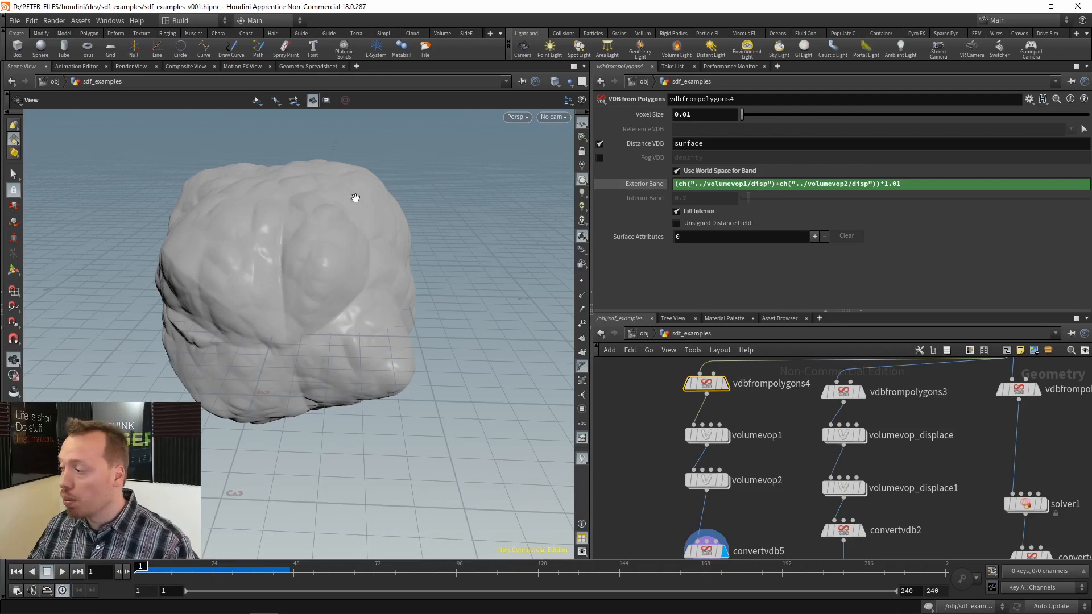
pyautogui.scroll(2, 297, 256)
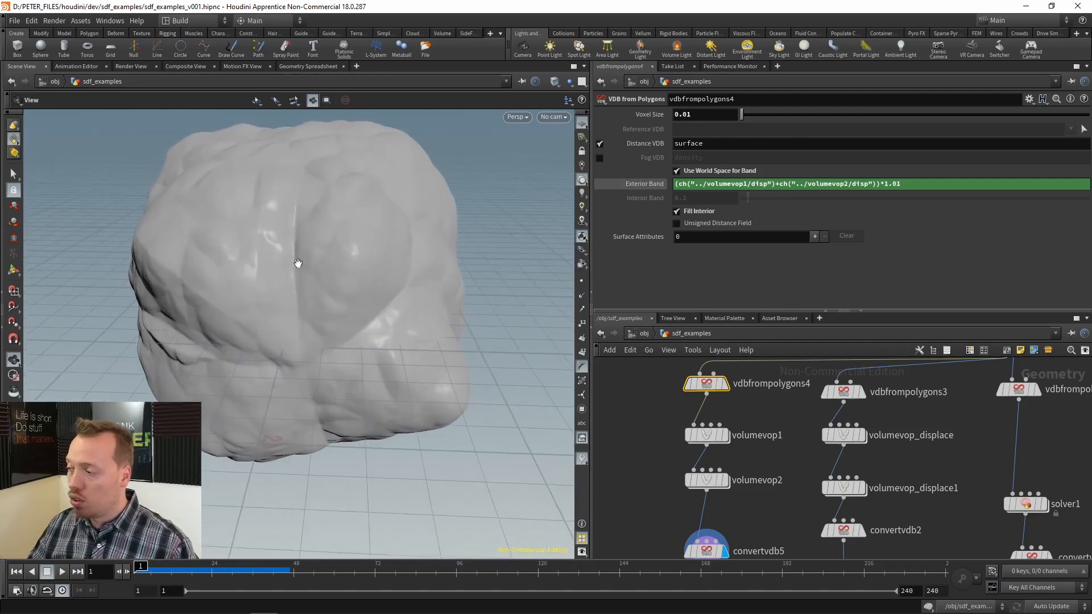
pyautogui.scroll(2, 261, 289)
pyautogui.moveTo(260, 288); pyautogui.dragTo(241, 297)
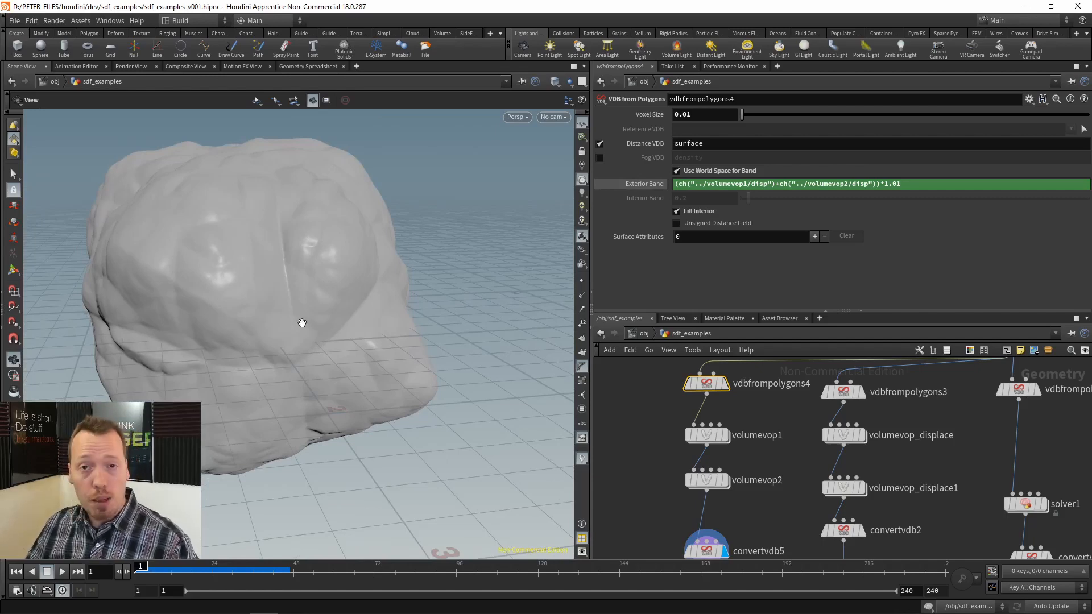
# - Set the Voxel Size of vdbfrompolygons4 back to 0.02
pyautogui.moveTo(757, 504); pyautogui.dragTo(742, 488, button='middle')
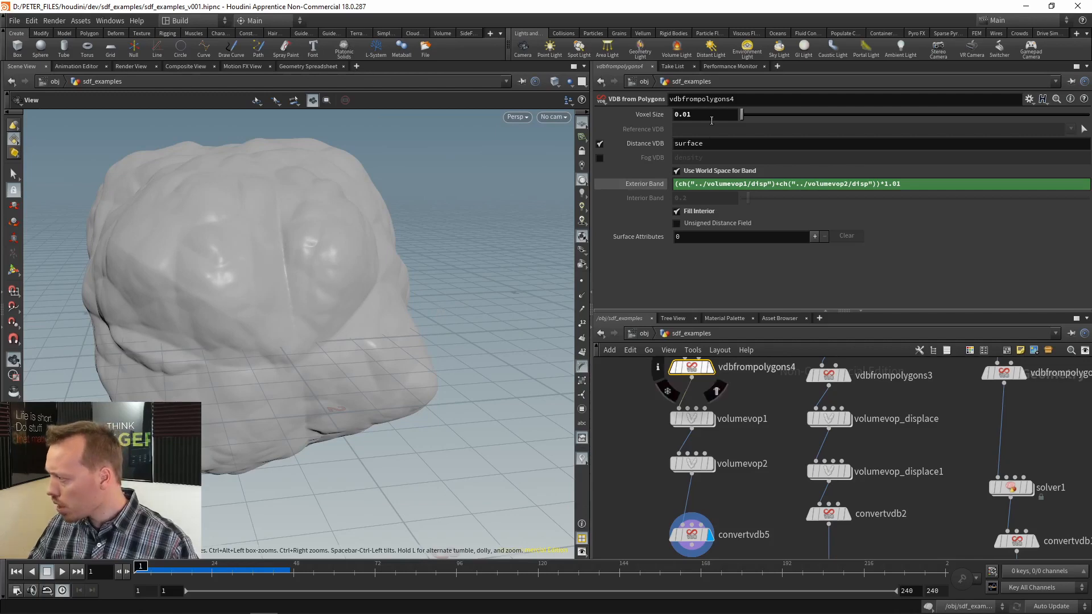
pyautogui.click(711, 117)
pyautogui.write('2')
pyautogui.press('Return')
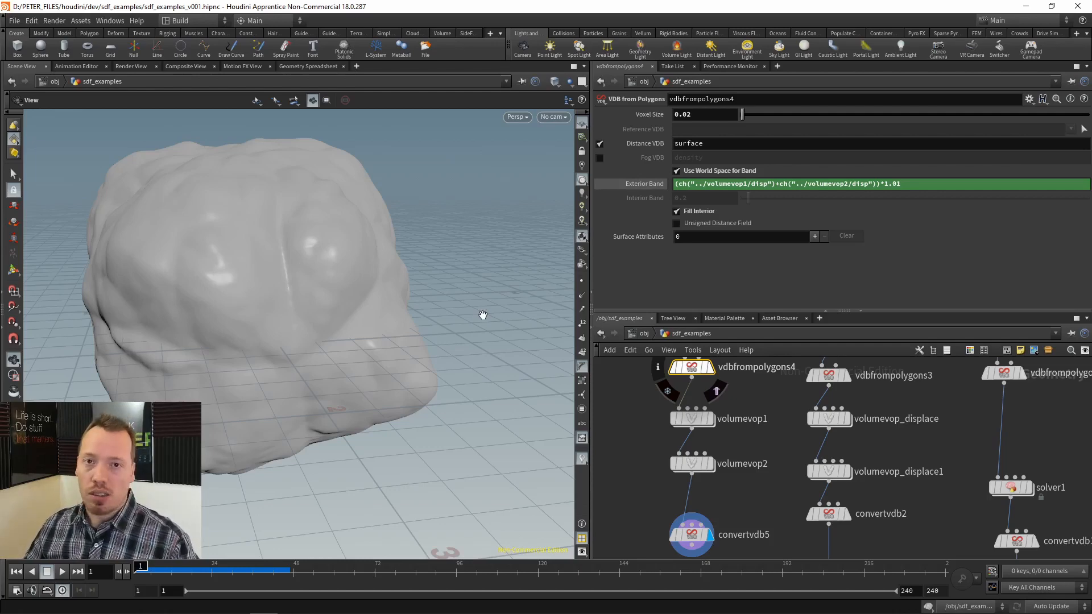
# - Display volumevop1's output in the viewport
pyautogui.moveTo(772, 422); pyautogui.dragTo(764, 438, button='middle')
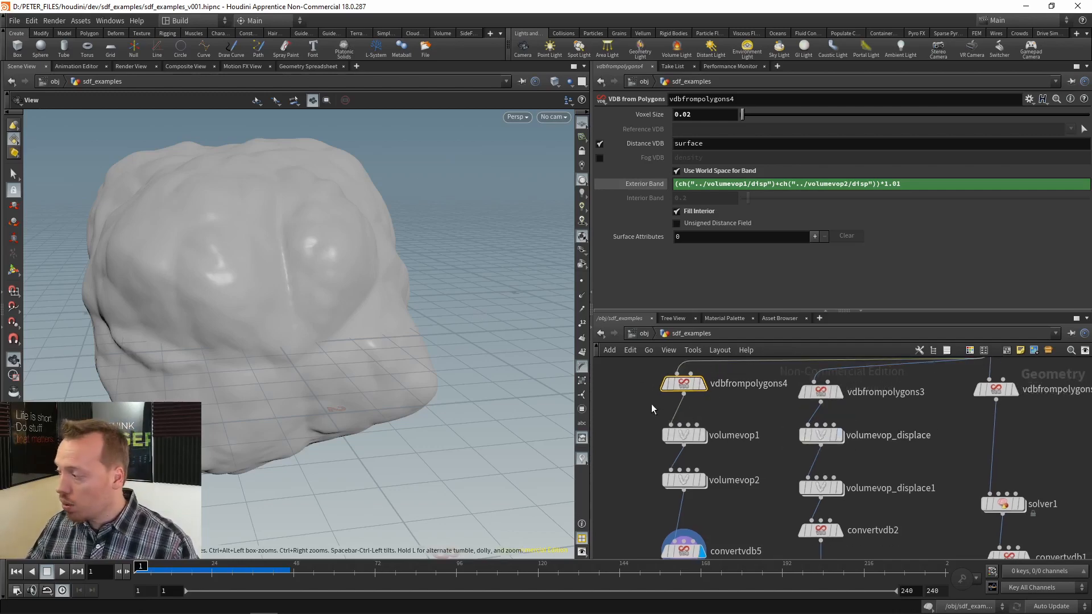
pyautogui.scroll(3, 702, 441)
pyautogui.click(706, 441)
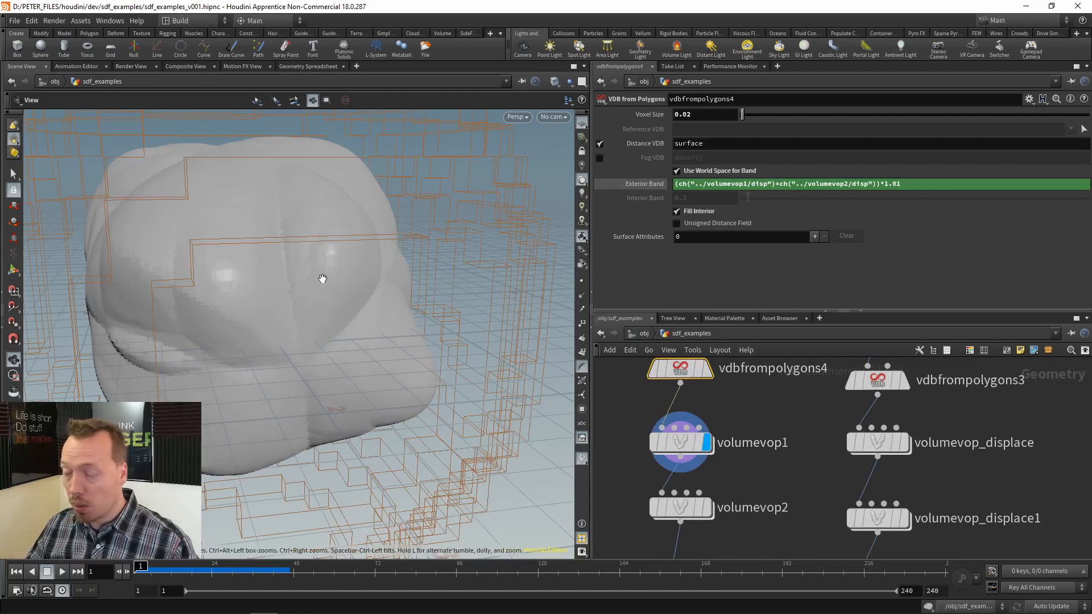
# - Examine the turbulent noise and absolute value nodes inside the volumevop_displace network
pyautogui.scroll(-3, 783, 421)
pyautogui.moveTo(782, 421); pyautogui.dragTo(654, 426, button='middle')
pyautogui.moveTo(921, 436); pyautogui.dragTo(853, 442, button='middle')
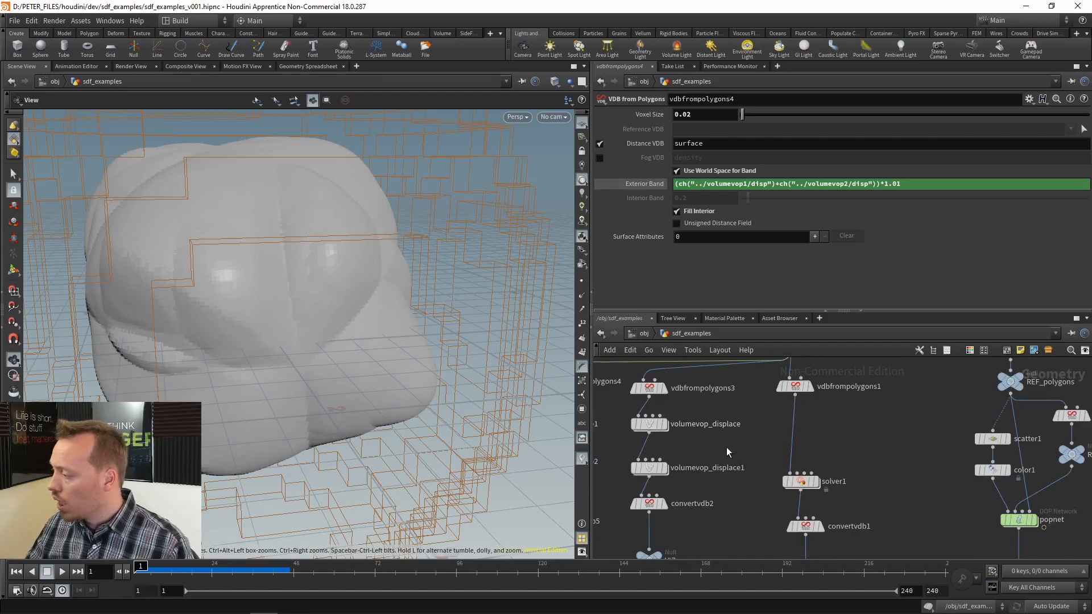
pyautogui.moveTo(689, 442); pyautogui.dragTo(807, 441, button='middle')
pyautogui.scroll(3, 808, 442)
pyautogui.doubleClick(759, 415)
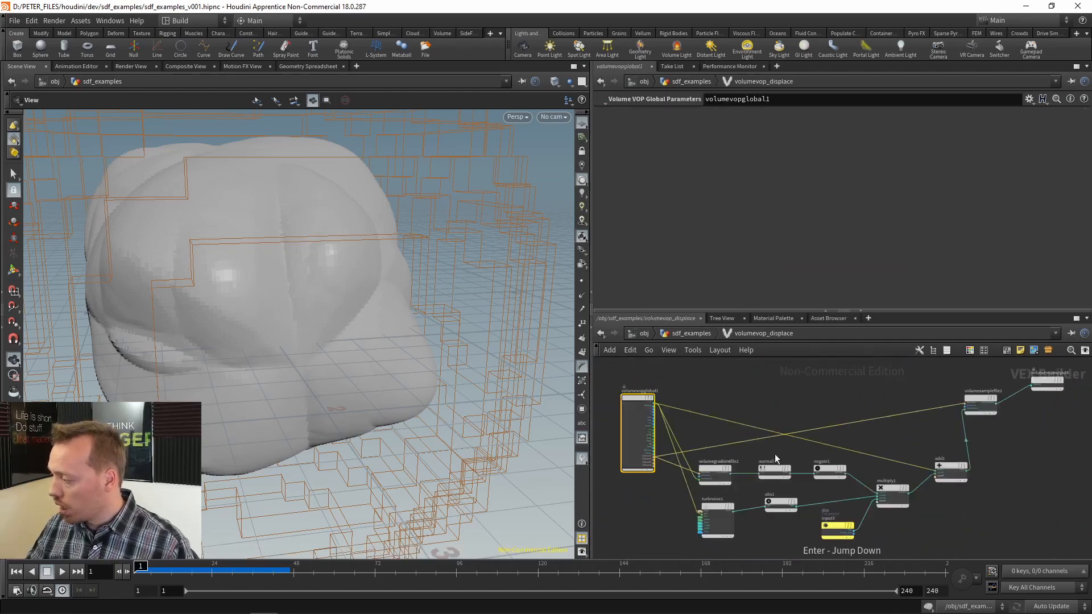
pyautogui.scroll(4, 759, 483)
pyautogui.moveTo(742, 497); pyautogui.dragTo(773, 443, button='middle')
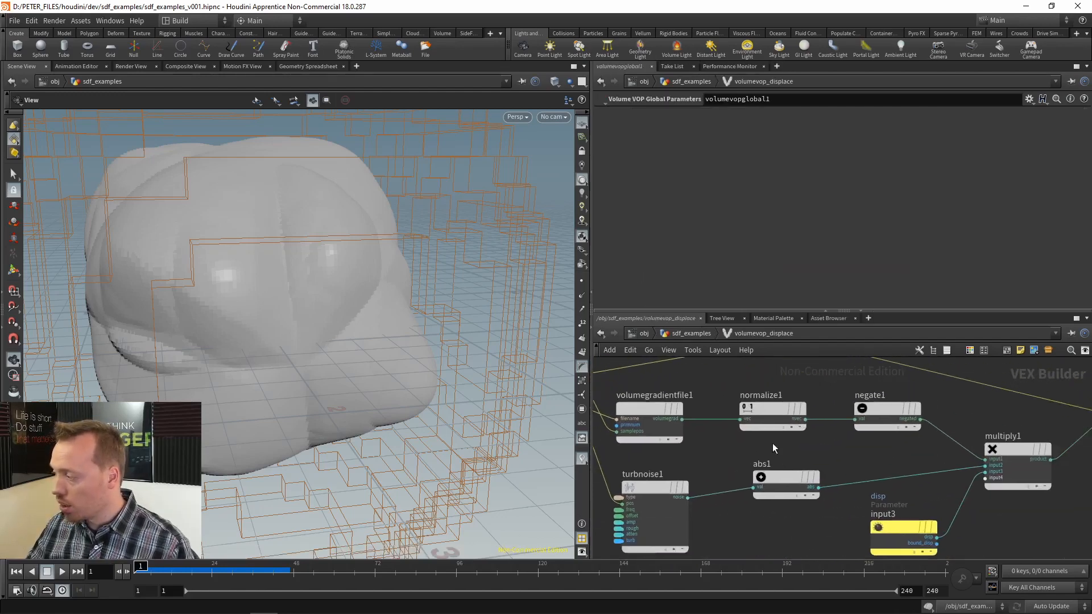
pyautogui.moveTo(706, 486); pyautogui.dragTo(704, 461, button='middle')
pyautogui.moveTo(713, 434); pyautogui.dragTo(803, 489)
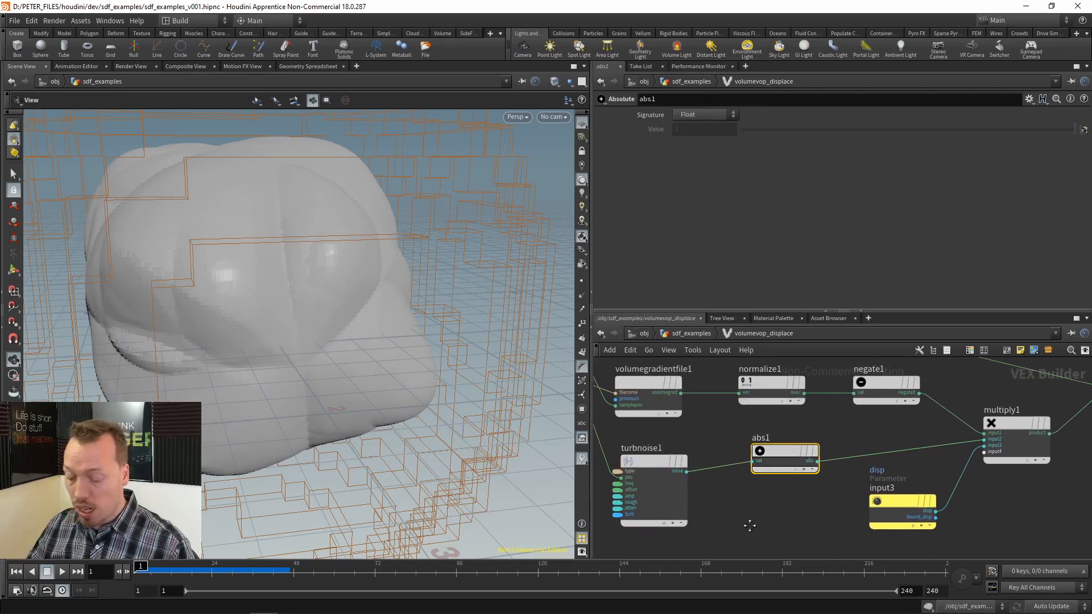
pyautogui.moveTo(726, 526); pyautogui.dragTo(773, 513, button='middle')
pyautogui.press('u')
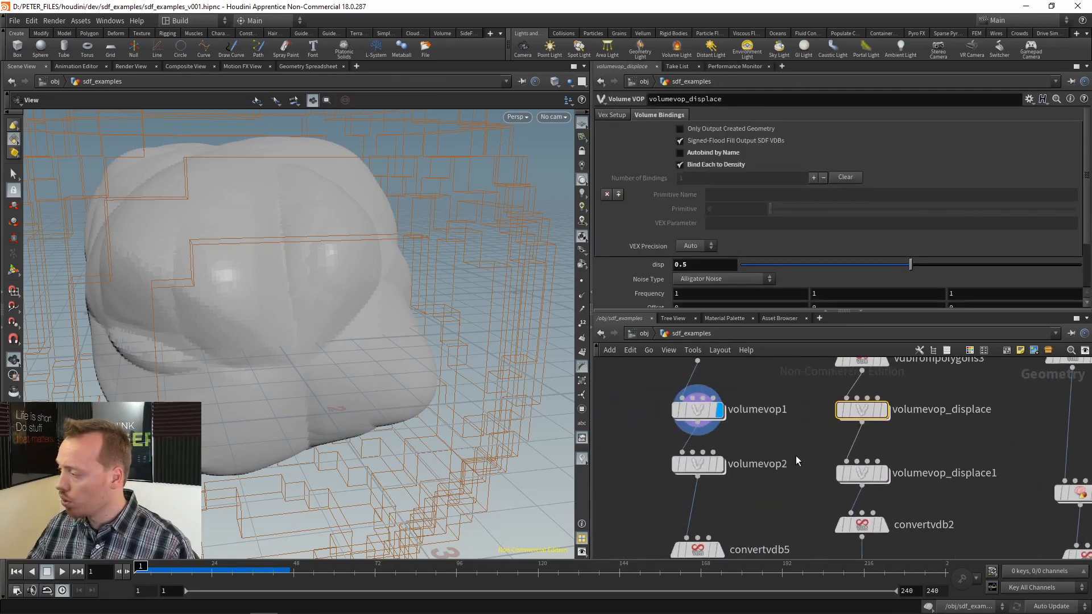
# - Inside volumevop1, set the lower Float Range limit of the disp parameter to -1
pyautogui.press('i')
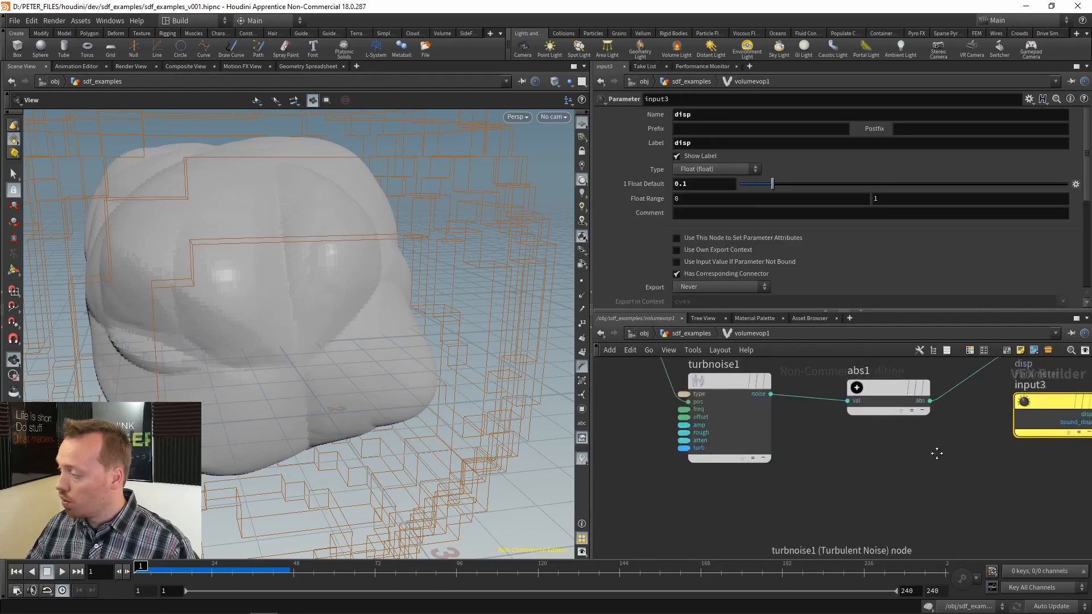
pyautogui.click(818, 441)
pyautogui.moveTo(871, 498); pyautogui.dragTo(797, 505, button='middle')
pyautogui.press('Tab')
pyautogui.press('Escape')
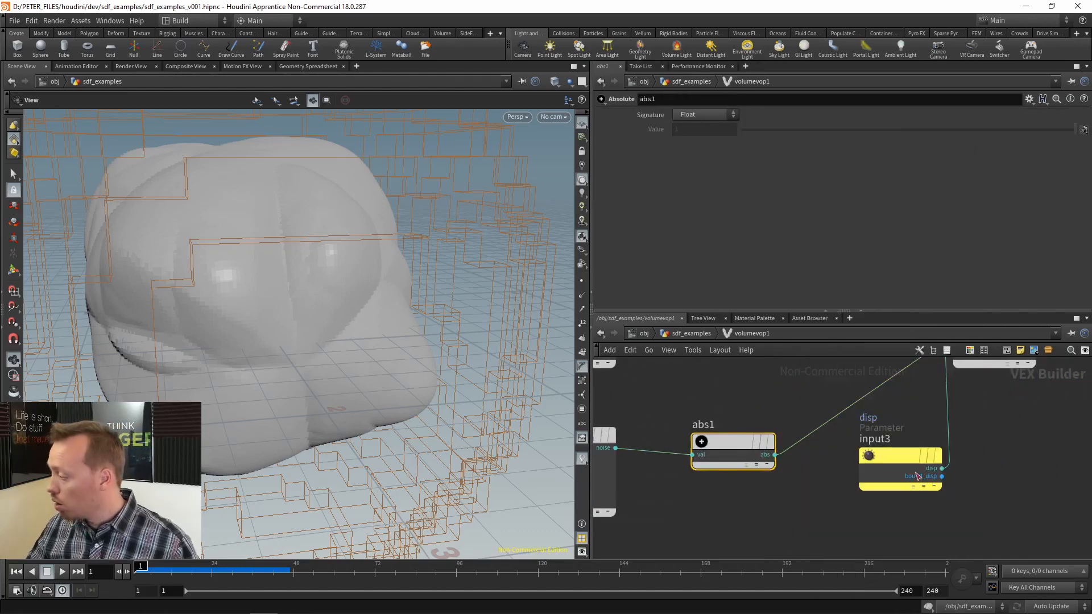
pyautogui.moveTo(996, 419); pyautogui.dragTo(886, 493)
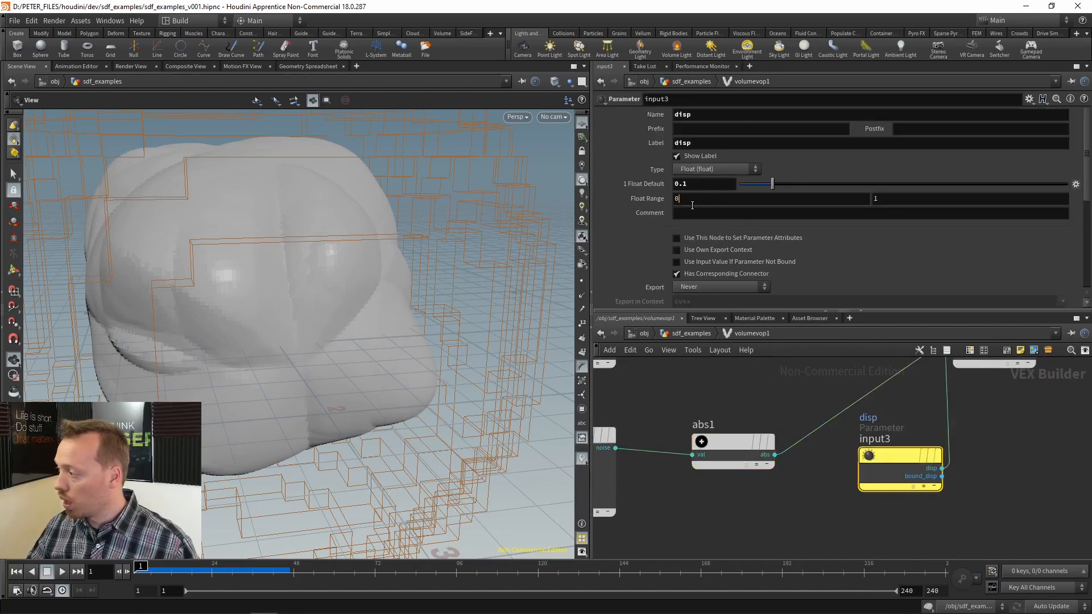
pyautogui.press('BackSpace')
pyautogui.write('-1')
pyautogui.press('Return')
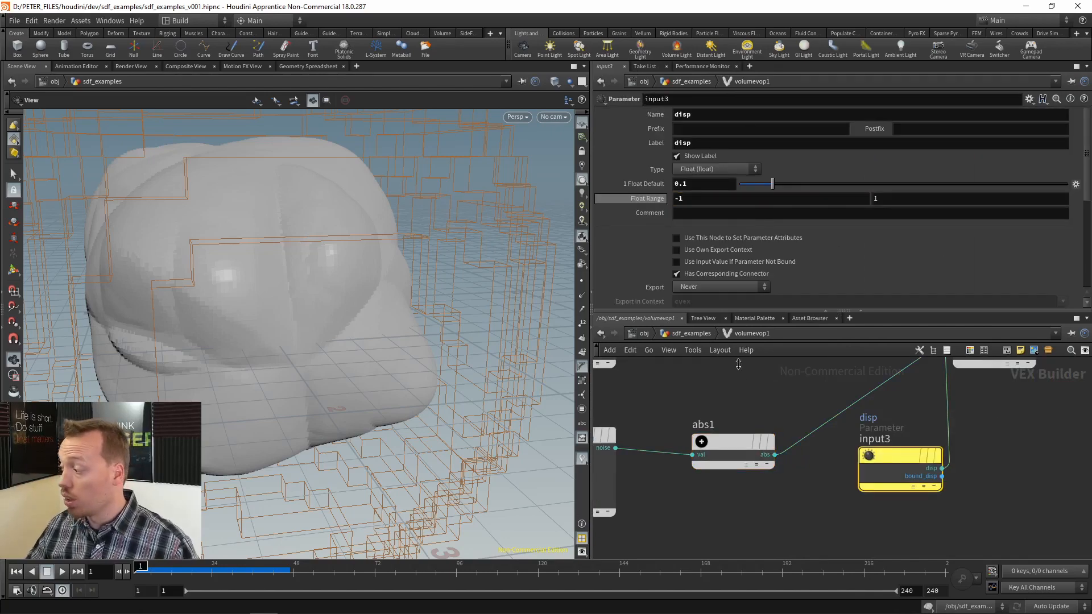
# - Return to the sdf_examples network and lower volumevop1's disp to about -0.535
pyautogui.press('u')
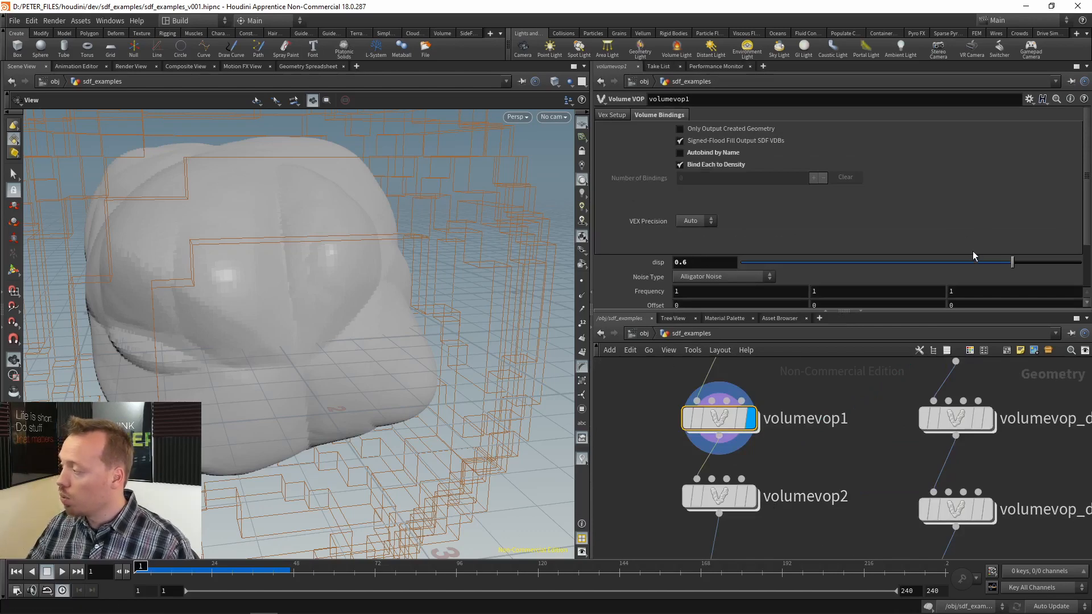
pyautogui.moveTo(845, 263); pyautogui.dragTo(819, 262)
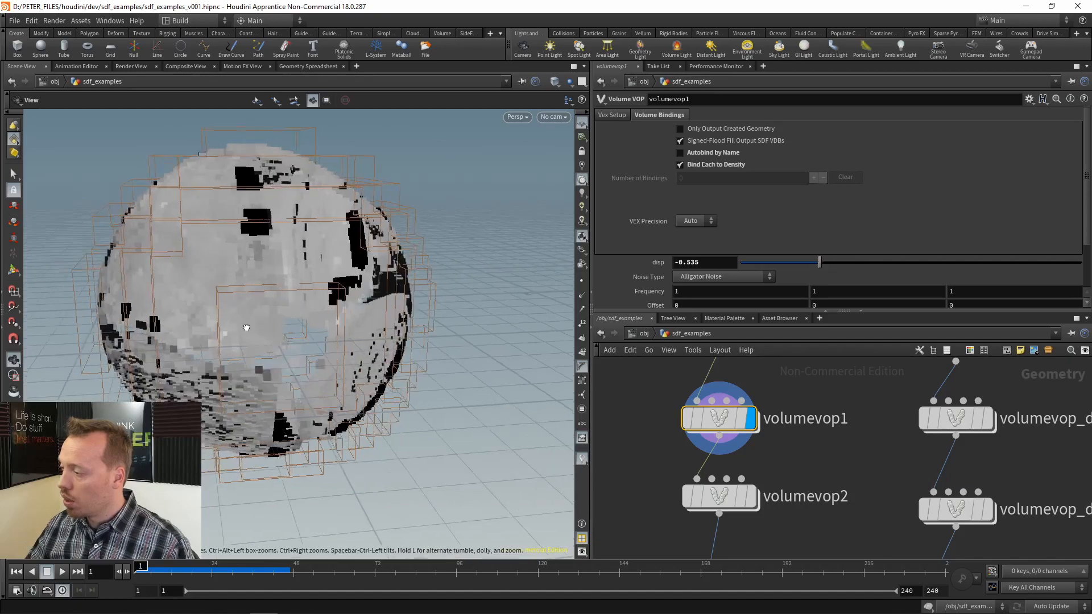
pyautogui.scroll(2, 811, 474)
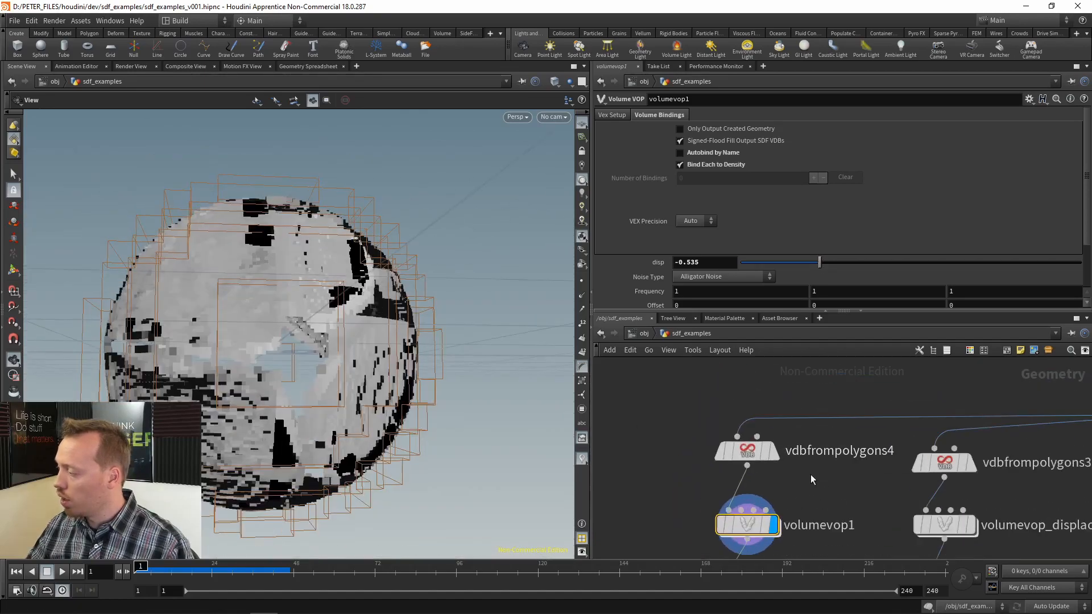
# - Duplicate vdbfrompolygons4 and wire the copy into volumevop1's first input
pyautogui.click(747, 451)
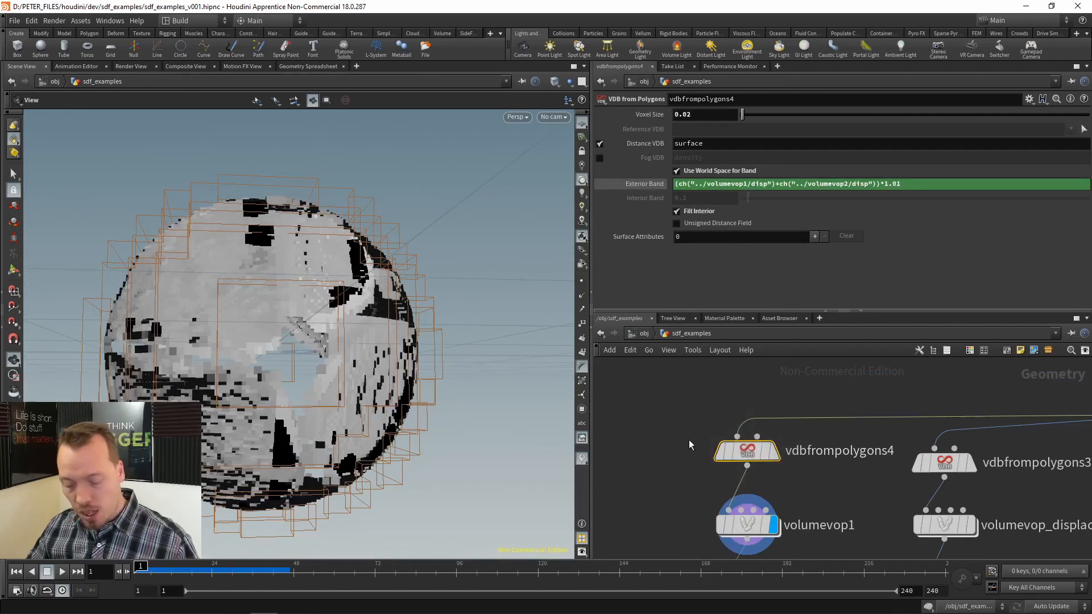
pyautogui.hotkey('ctrl', 'v')
pyautogui.moveTo(699, 428); pyautogui.dragTo(826, 478)
pyautogui.click(836, 493)
pyautogui.click(698, 413)
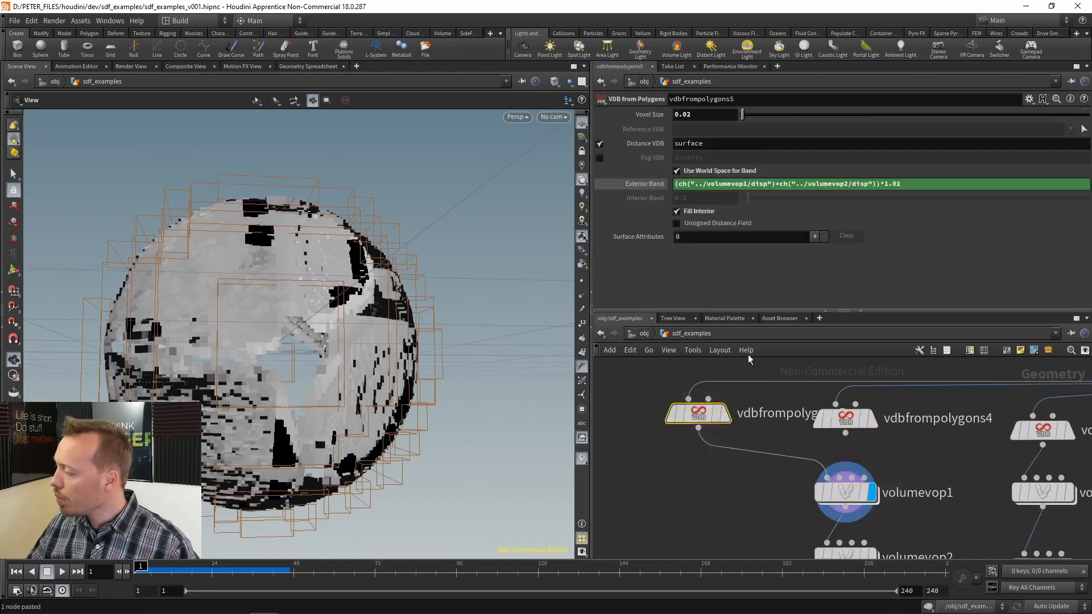
# - On vdbfrompolygons5, turn off Use World Space for Band and set Exterior Band Voxels to 10
pyautogui.click(664, 185)
pyautogui.click(676, 170)
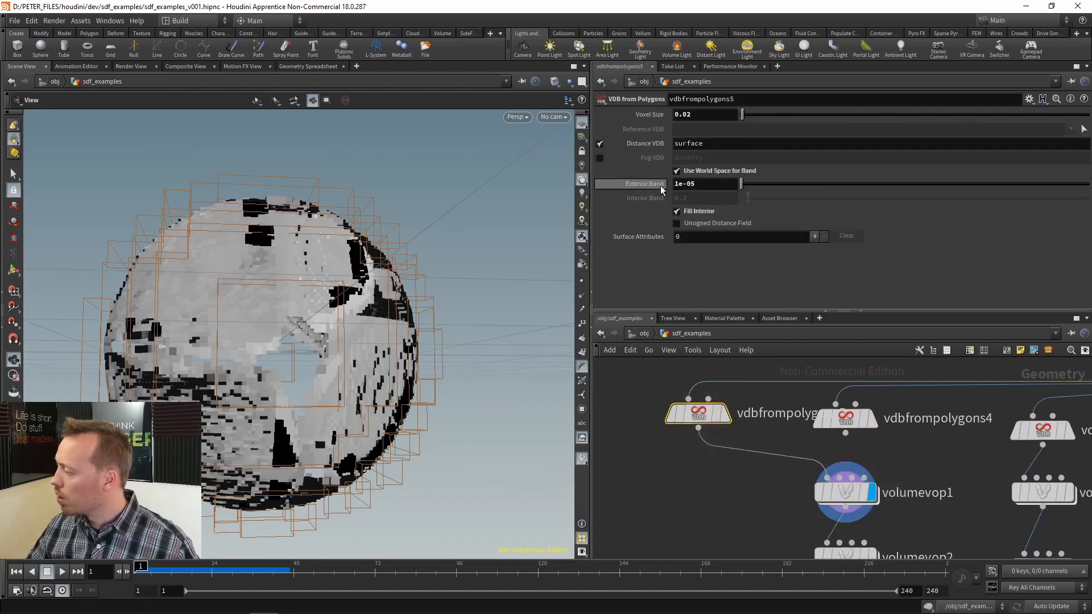
pyautogui.click(700, 185)
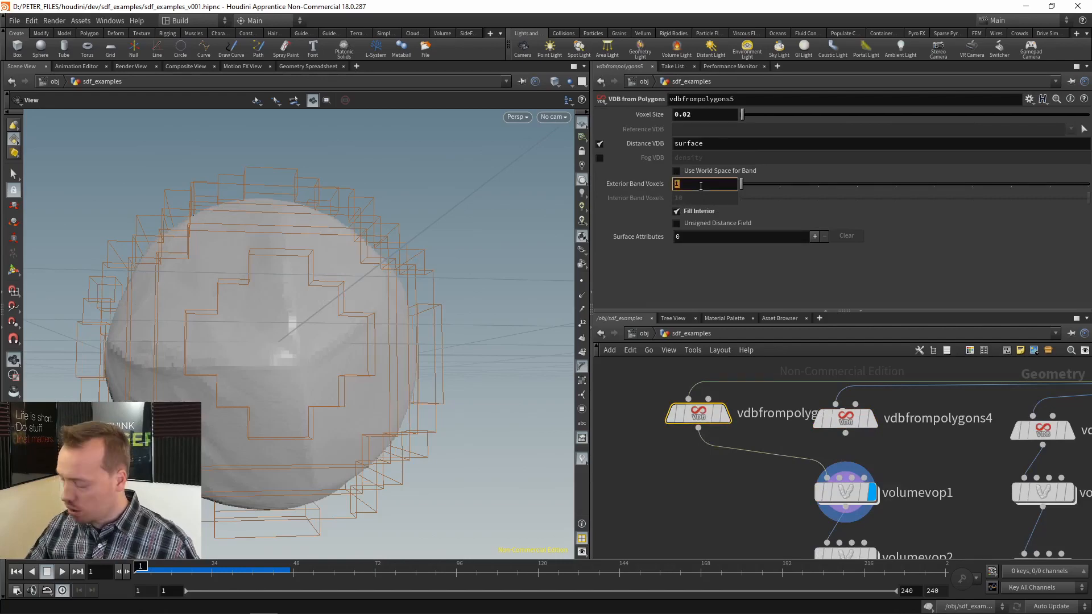
pyautogui.write('10')
pyautogui.press('Return')
# - Lower volumevop1's disp to -6.9 and check the extreme inward displacement from another angle
pyautogui.moveTo(693, 456); pyautogui.dragTo(684, 423, button='middle')
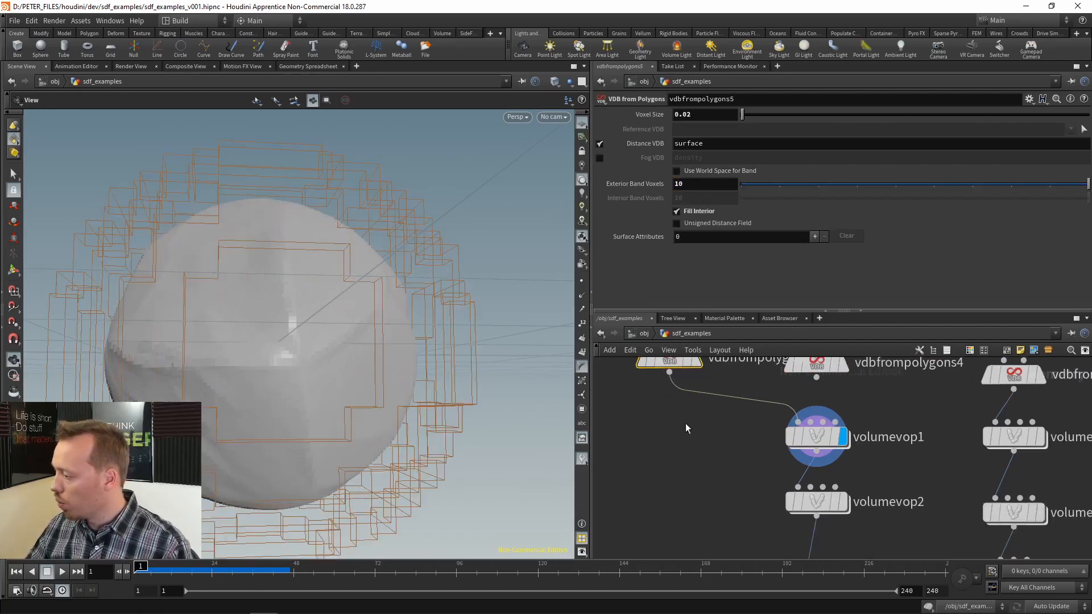
pyautogui.click(818, 437)
pyautogui.moveTo(818, 263); pyautogui.dragTo(689, 280)
pyautogui.moveTo(693, 266); pyautogui.dragTo(375, 267, button='middle')
pyautogui.moveTo(328, 286); pyautogui.dragTo(357, 289)
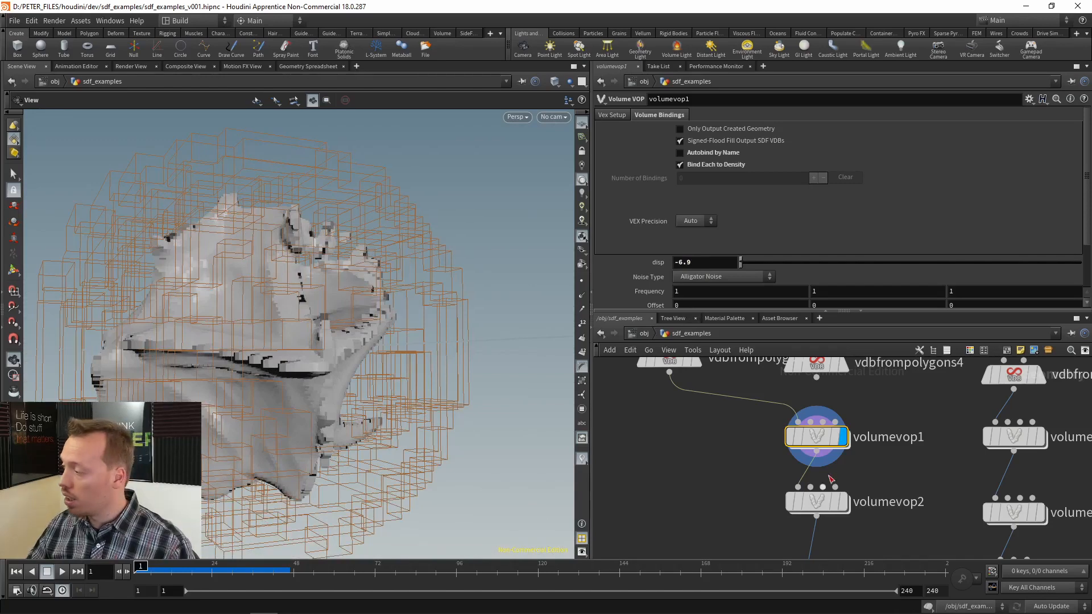
# - Display the convertvdb5 result and raise volumevop1's disp to about -0.645
pyautogui.moveTo(730, 522); pyautogui.dragTo(739, 398, button='middle')
pyautogui.click(834, 432)
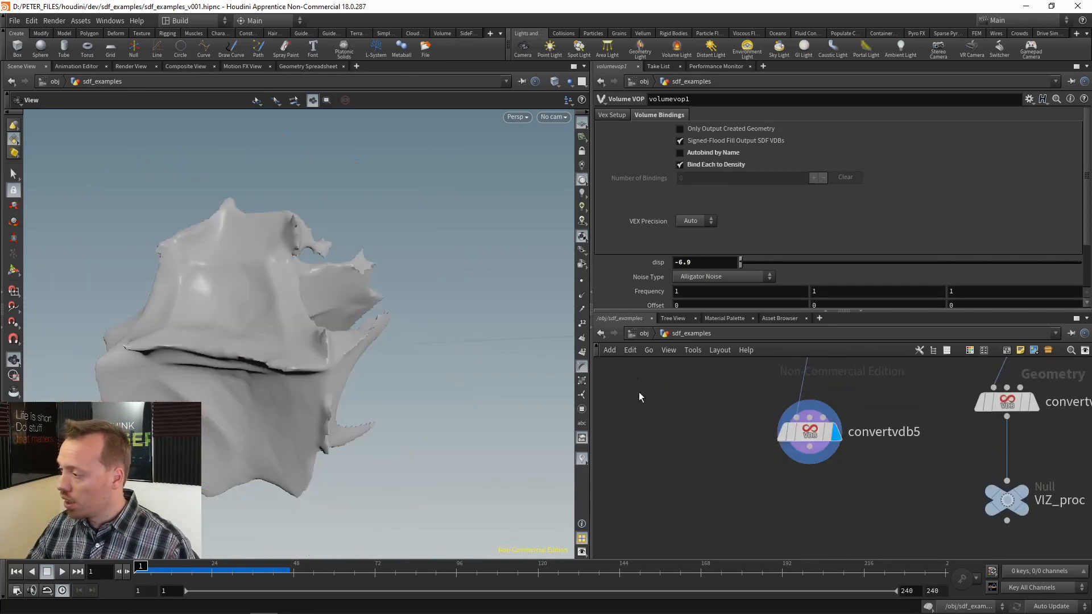
pyautogui.moveTo(371, 287); pyautogui.dragTo(319, 367)
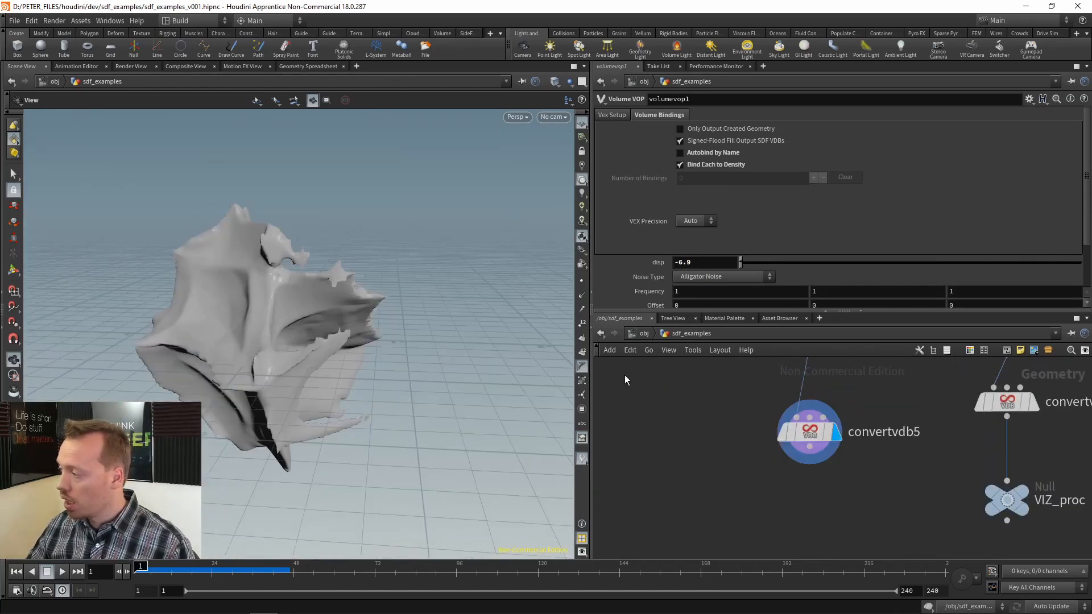
pyautogui.moveTo(766, 261)
pyautogui.mouseDown()
pyautogui.moveTo(964, 262)
pyautogui.moveTo(802, 265)
pyautogui.mouseUp()
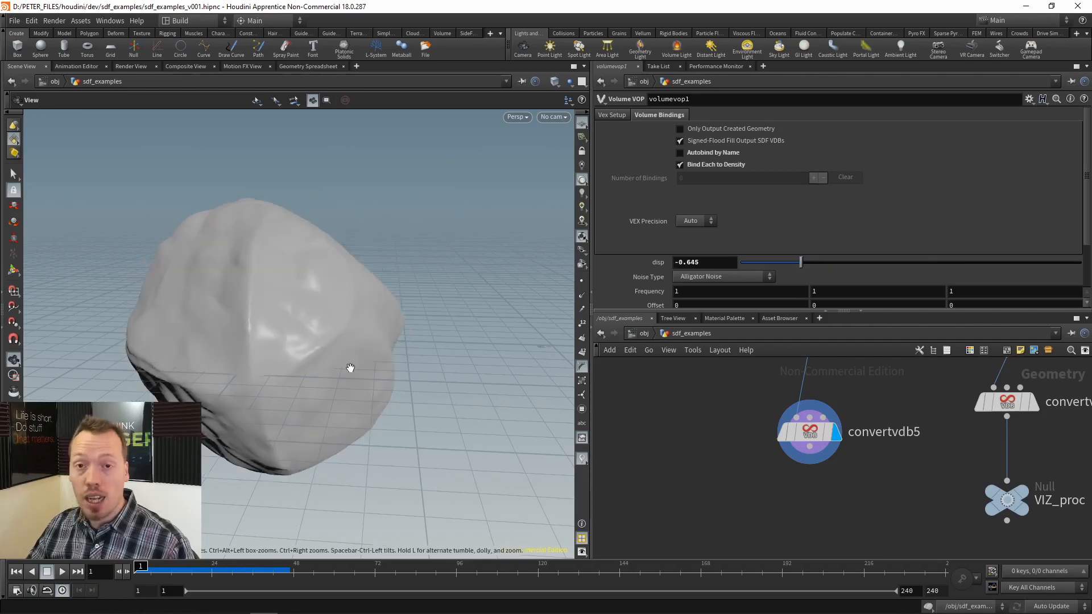
# - Select vdbfrompolygons1, the VDB conversion feeding the solver, and display its result
pyautogui.scroll(-5, 698, 474)
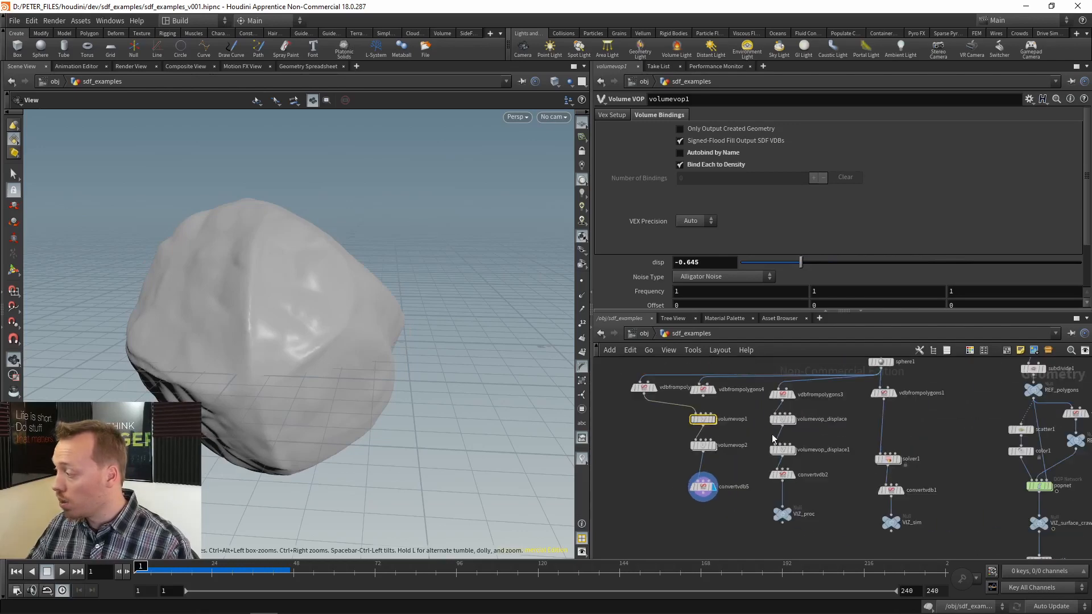
pyautogui.scroll(5, 773, 441)
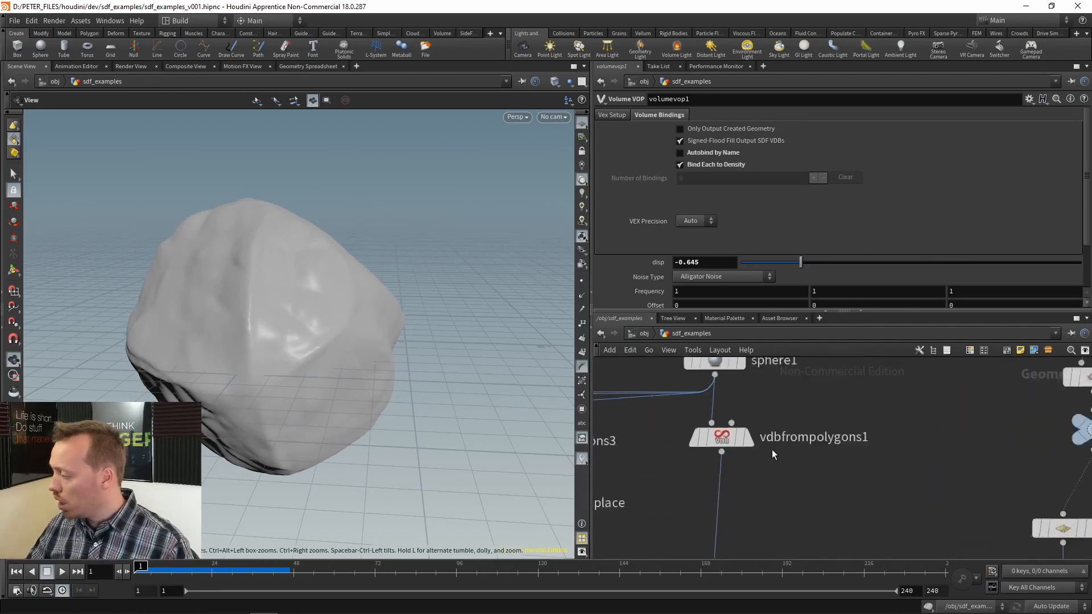
pyautogui.scroll(1, 772, 451)
pyautogui.click(743, 436)
pyautogui.moveTo(778, 418); pyautogui.dragTo(671, 472)
pyautogui.moveTo(774, 446); pyautogui.dragTo(792, 395, button='middle')
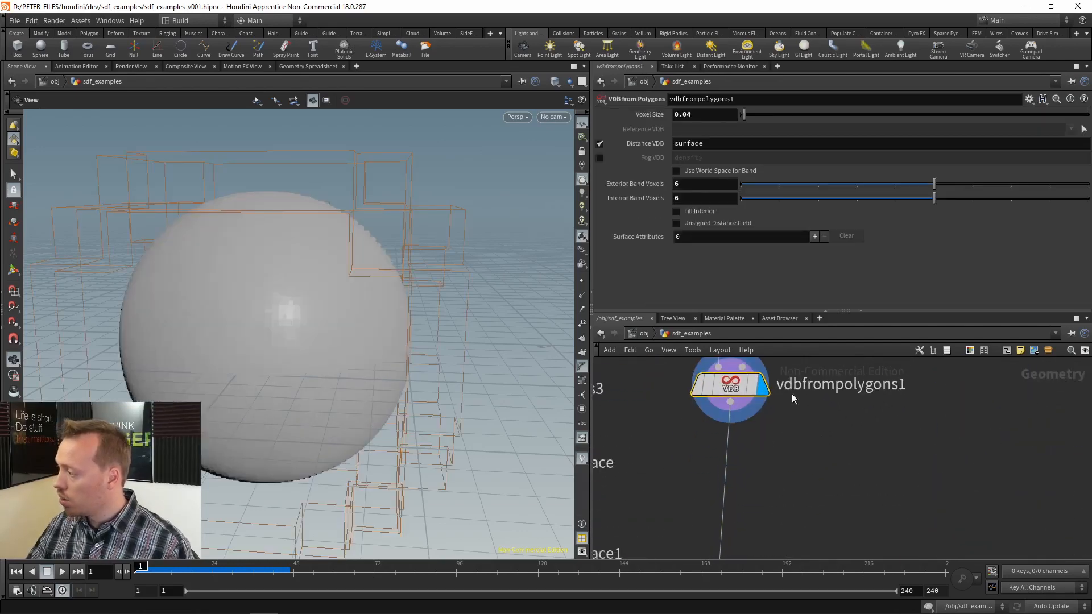
# - Examine vdbfrompolygons1's exterior and interior band voxels, its shading with and without wireframe, and its node information
pyautogui.click(632, 185)
pyautogui.click(644, 199)
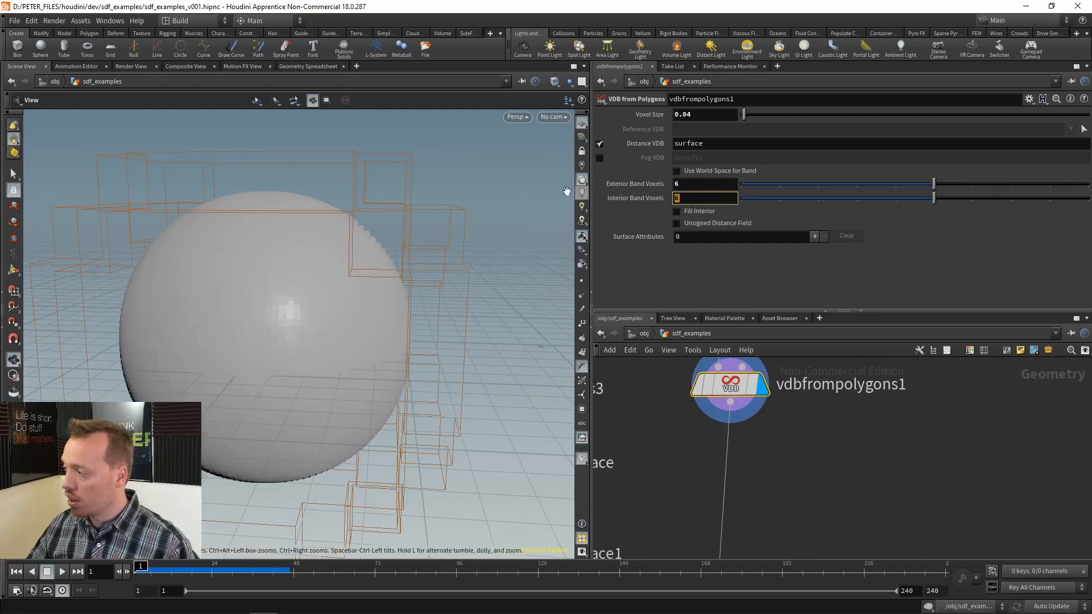
pyautogui.moveTo(340, 339); pyautogui.dragTo(343, 309)
pyautogui.hotkey('shift', 'w')
pyautogui.moveTo(447, 258)
pyautogui.mouseDown()
pyautogui.moveTo(385, 353)
pyautogui.moveTo(426, 337)
pyautogui.moveTo(407, 339)
pyautogui.mouseUp()
pyautogui.hotkey('shift', 'w')
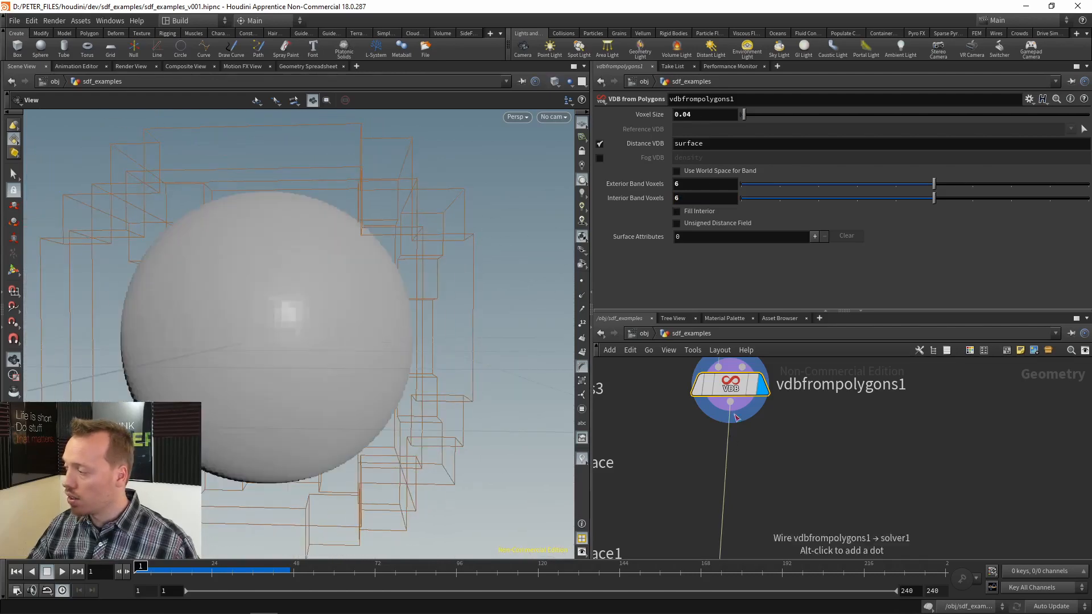
pyautogui.middleClick(761, 396)
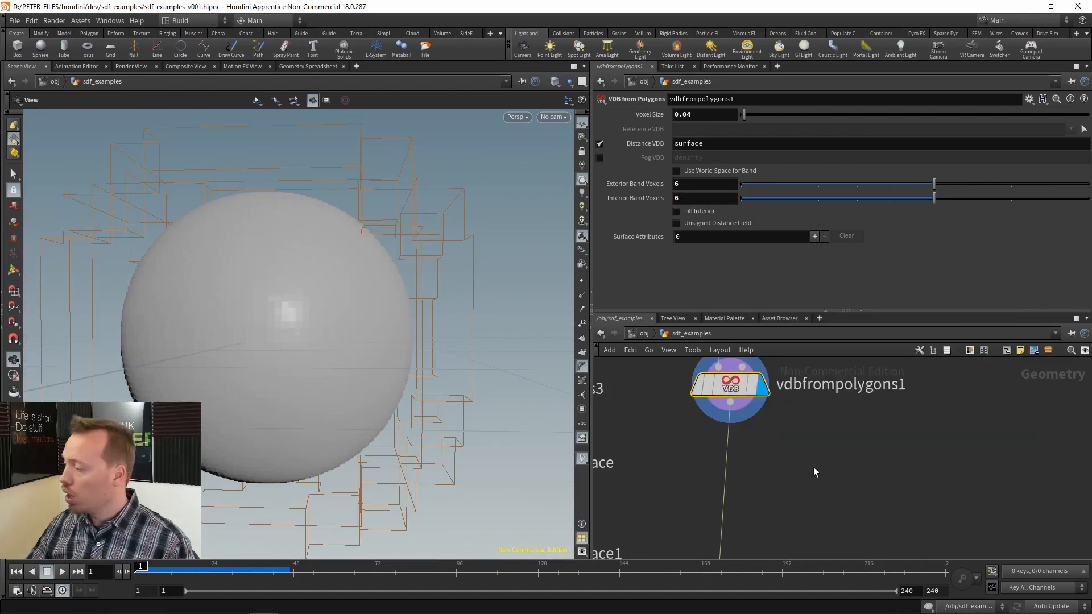
# - Display solver1, play its simulation from frame 1 and stop around frame 52
pyautogui.moveTo(794, 506); pyautogui.dragTo(847, 408, button='middle')
pyautogui.scroll(-2, 822, 411)
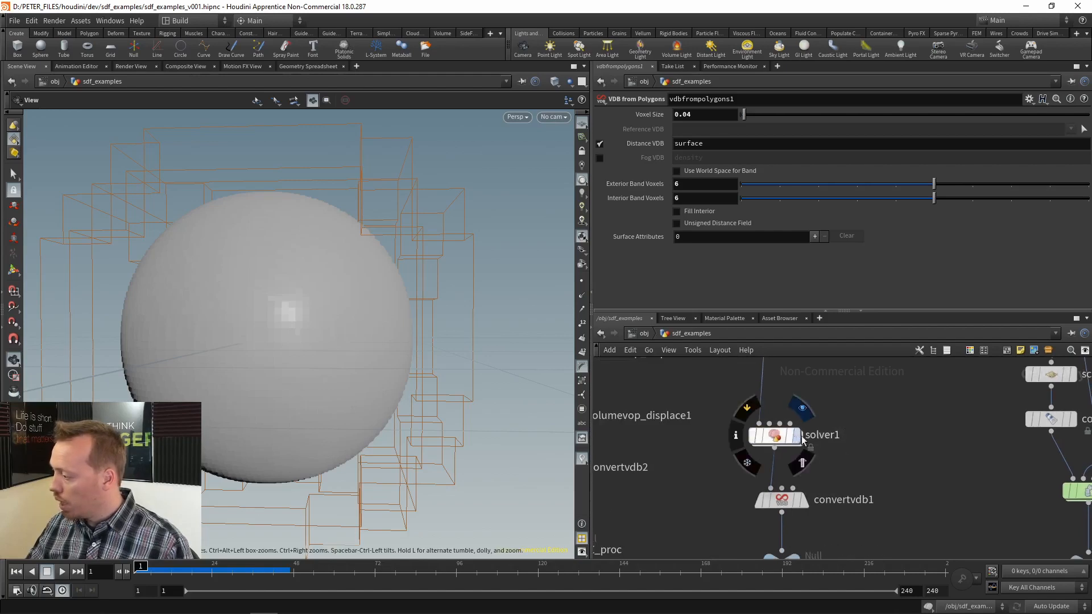
pyautogui.click(796, 435)
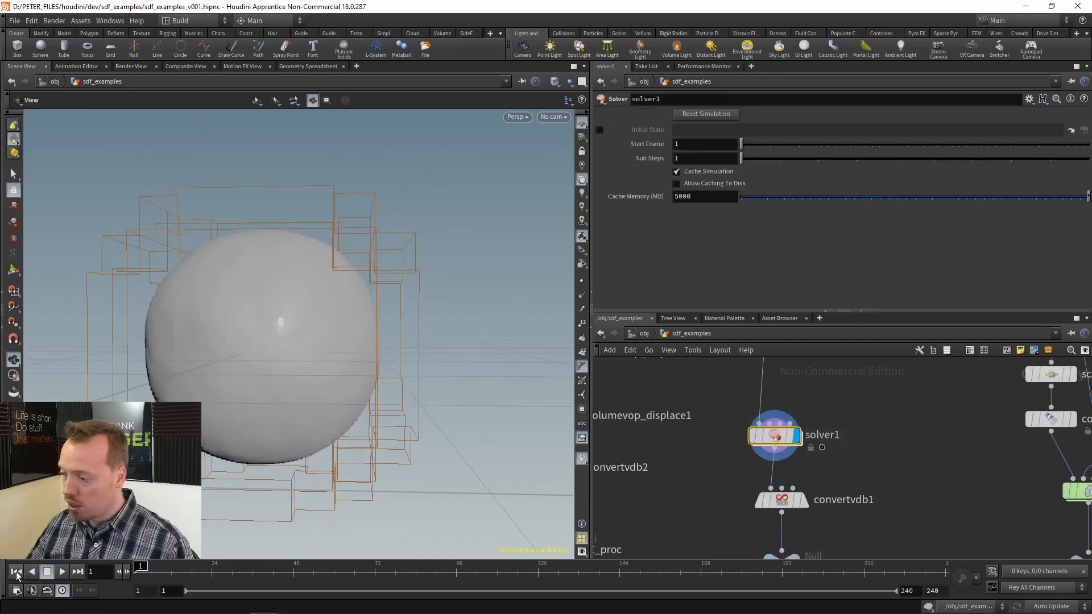
pyautogui.click(62, 572)
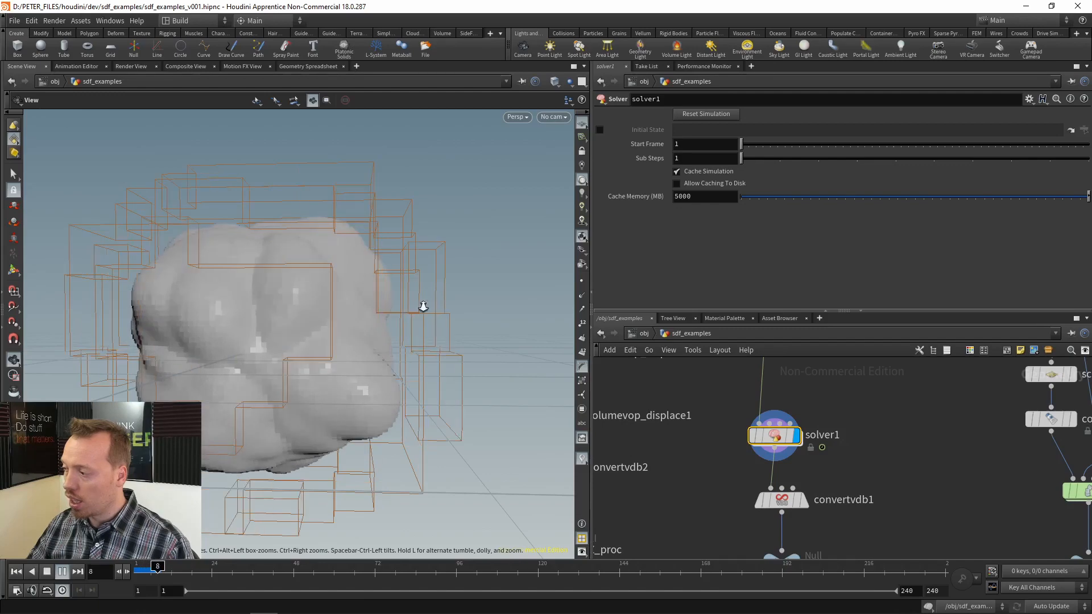
pyautogui.moveTo(343, 312); pyautogui.dragTo(420, 417)
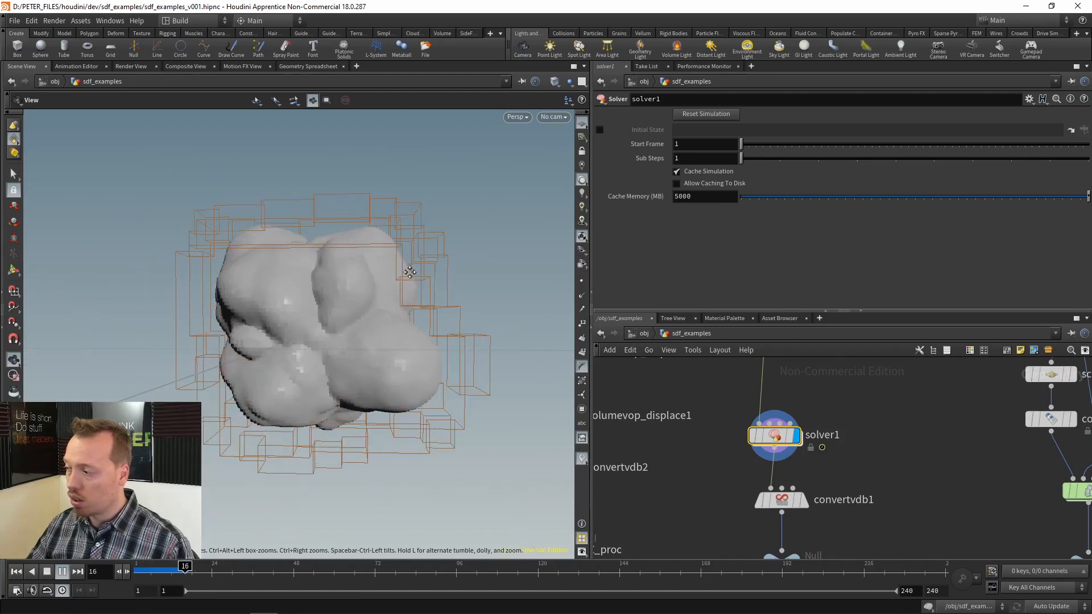
pyautogui.moveTo(408, 313); pyautogui.dragTo(430, 287, button='middle')
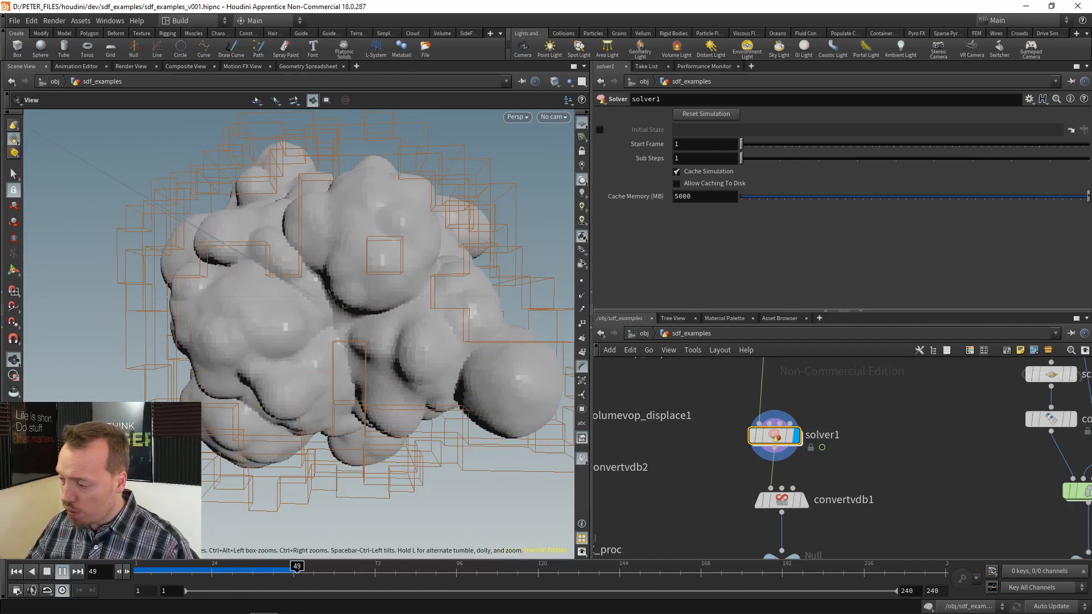
pyautogui.click(62, 572)
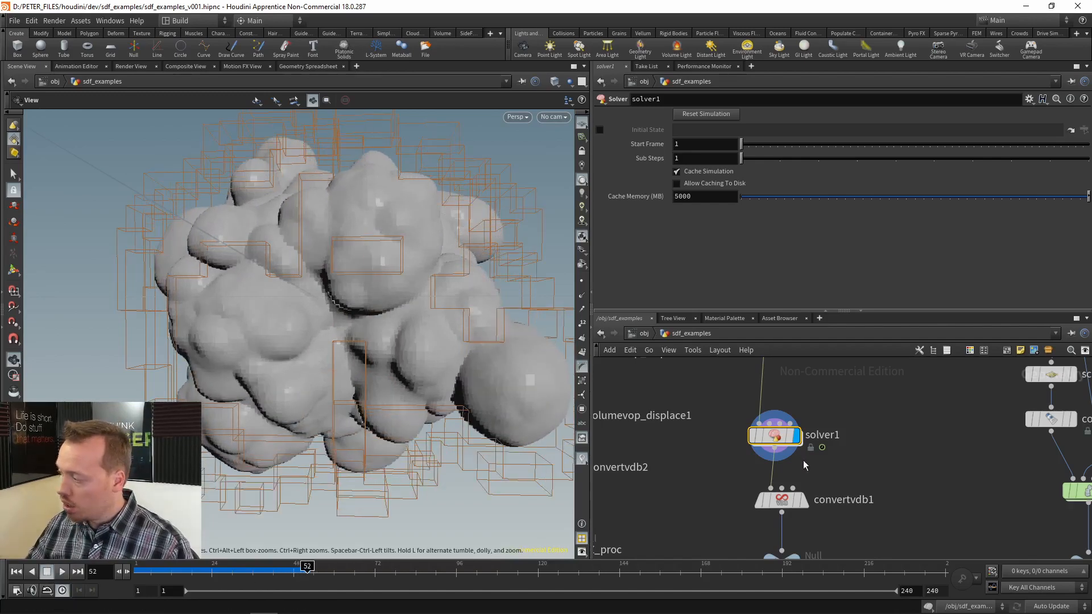
# - Check solver1's node information, then scrub the timeline back through frame 27 to frame 1
pyautogui.middleClick(795, 437)
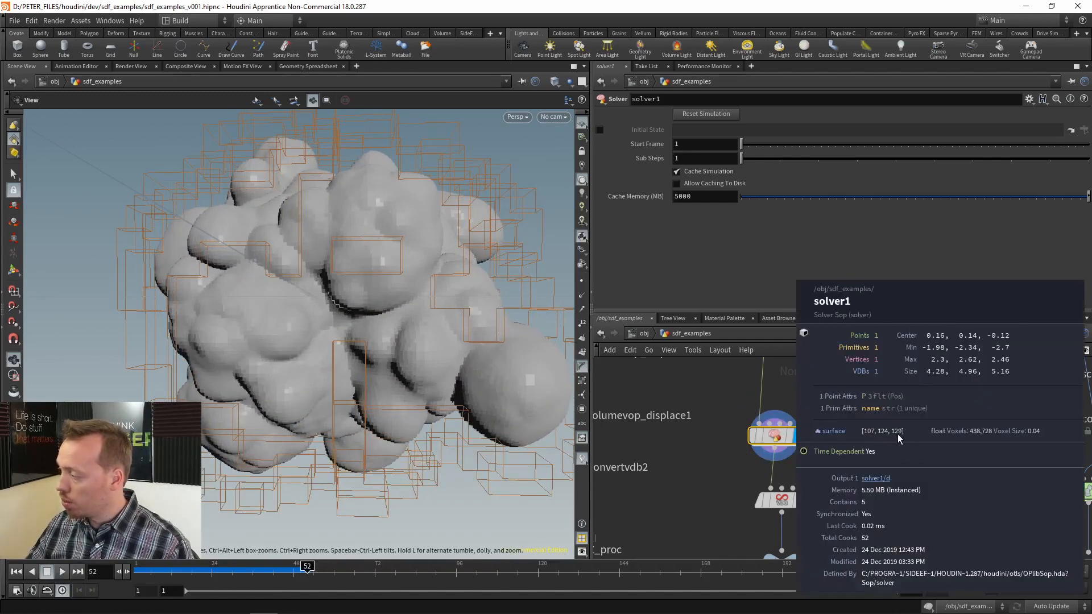
pyautogui.moveTo(264, 568); pyautogui.dragTo(222, 566)
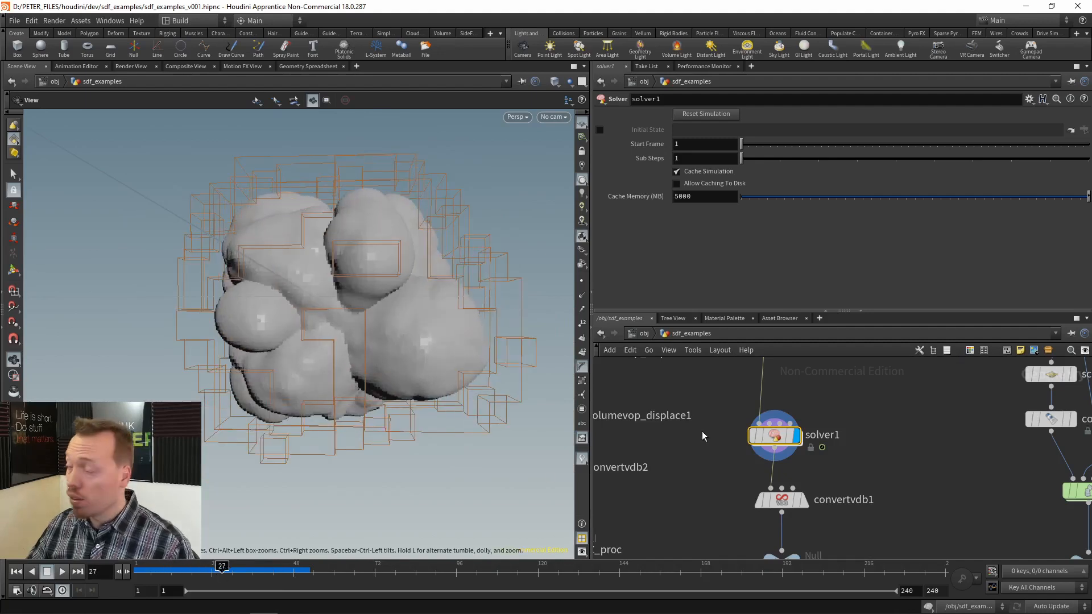
pyautogui.moveTo(891, 407); pyautogui.dragTo(822, 412, button='middle')
pyautogui.moveTo(222, 566); pyautogui.dragTo(139, 567)
# - Go inside solver1's network and open the volumevop_displace1 node within it
pyautogui.moveTo(925, 420); pyautogui.dragTo(720, 476)
pyautogui.press('Return')
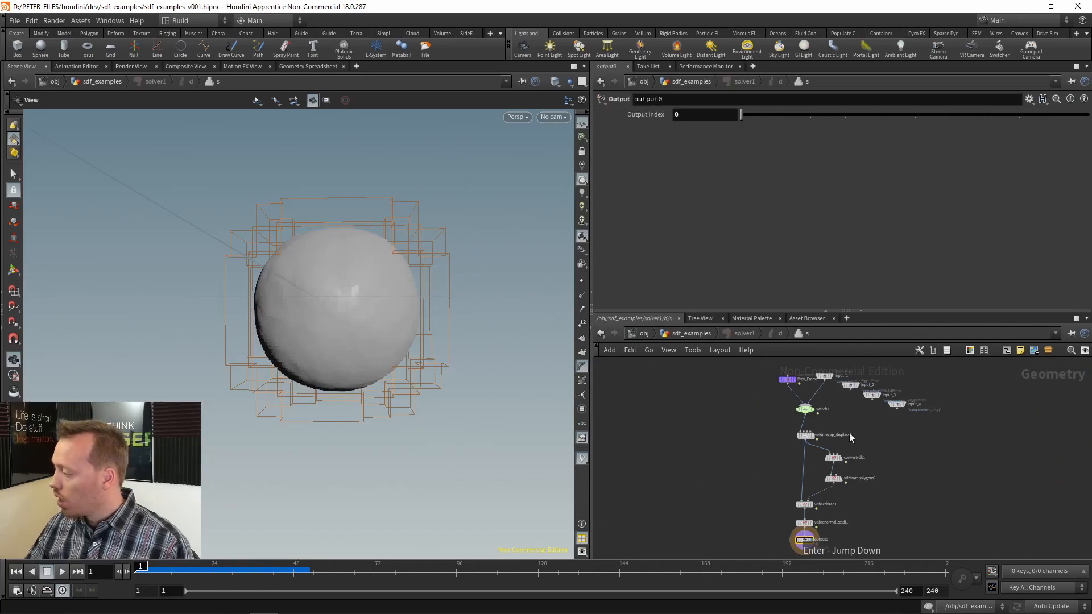
pyautogui.scroll(5, 814, 427)
pyautogui.moveTo(860, 440); pyautogui.dragTo(775, 408, button='middle')
pyautogui.moveTo(804, 440); pyautogui.dragTo(912, 441)
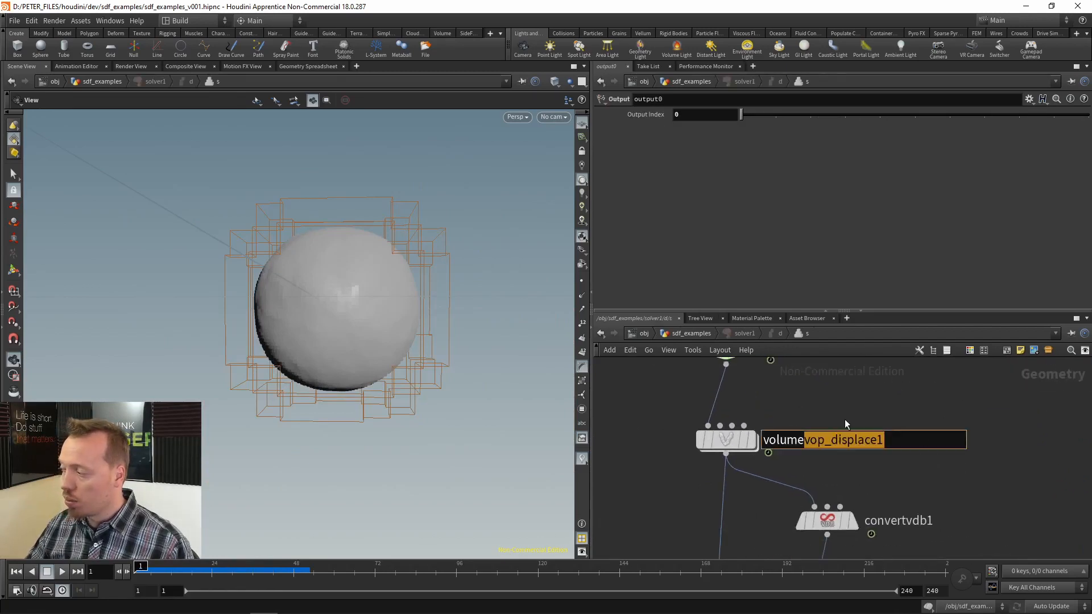
pyautogui.moveTo(839, 400); pyautogui.dragTo(734, 448)
pyautogui.press('c')
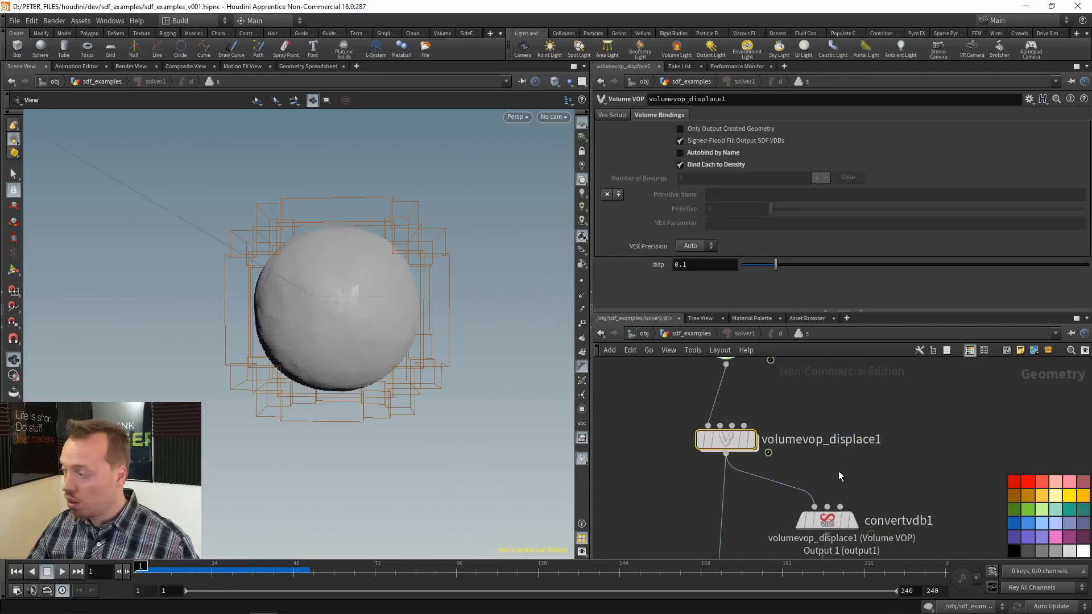
pyautogui.click(1043, 500)
pyautogui.press('Return')
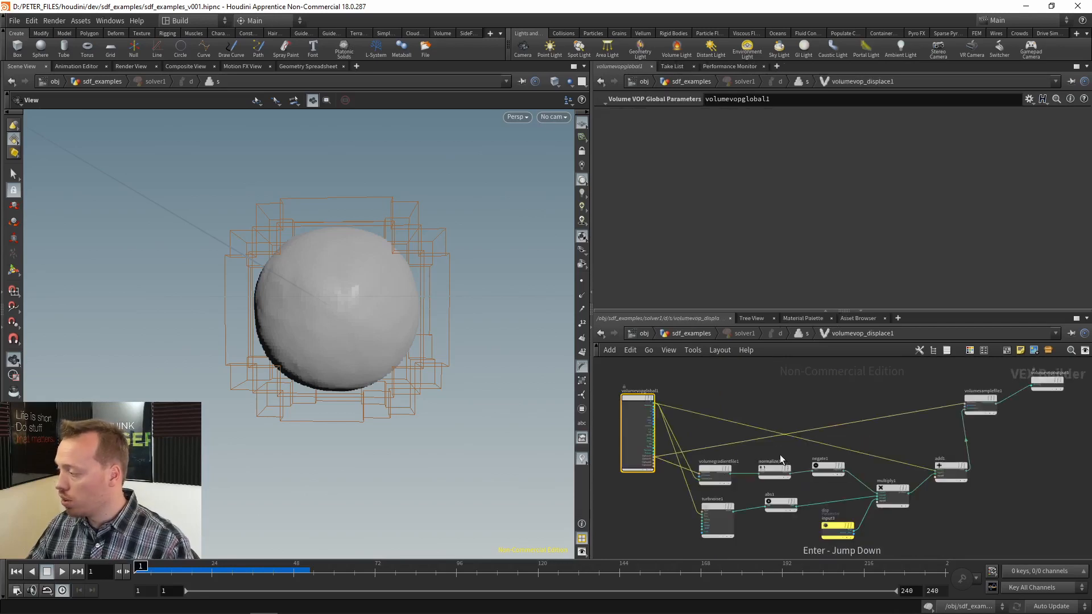
# - Examine the volume gradient, normalize, turbulent noise, absolute value and multiply nodes in the volumevop_displace1 network
pyautogui.scroll(5, 739, 449)
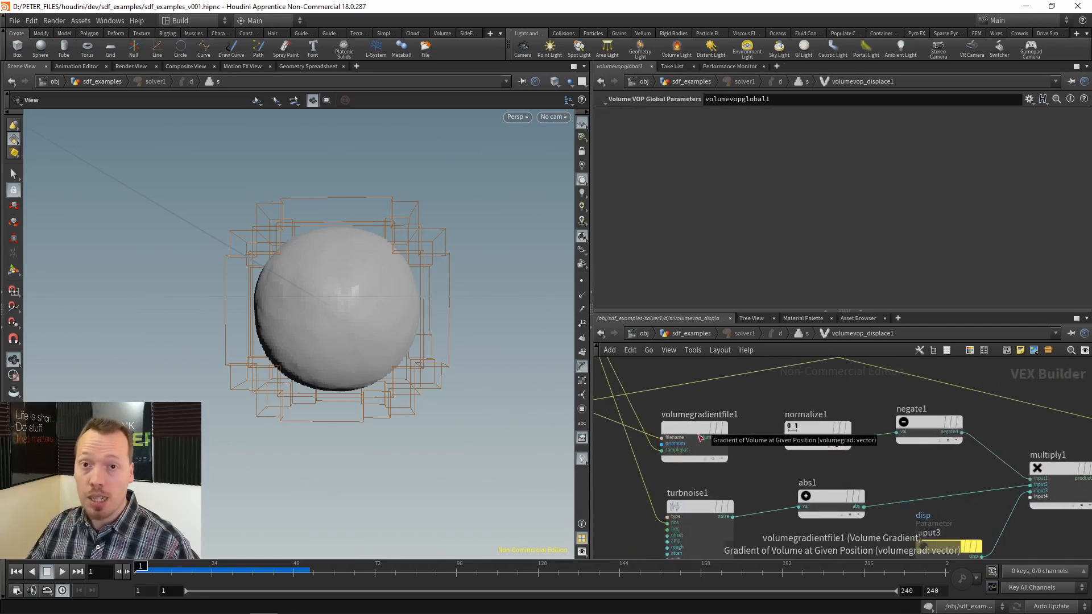
pyautogui.moveTo(726, 437); pyautogui.dragTo(786, 438)
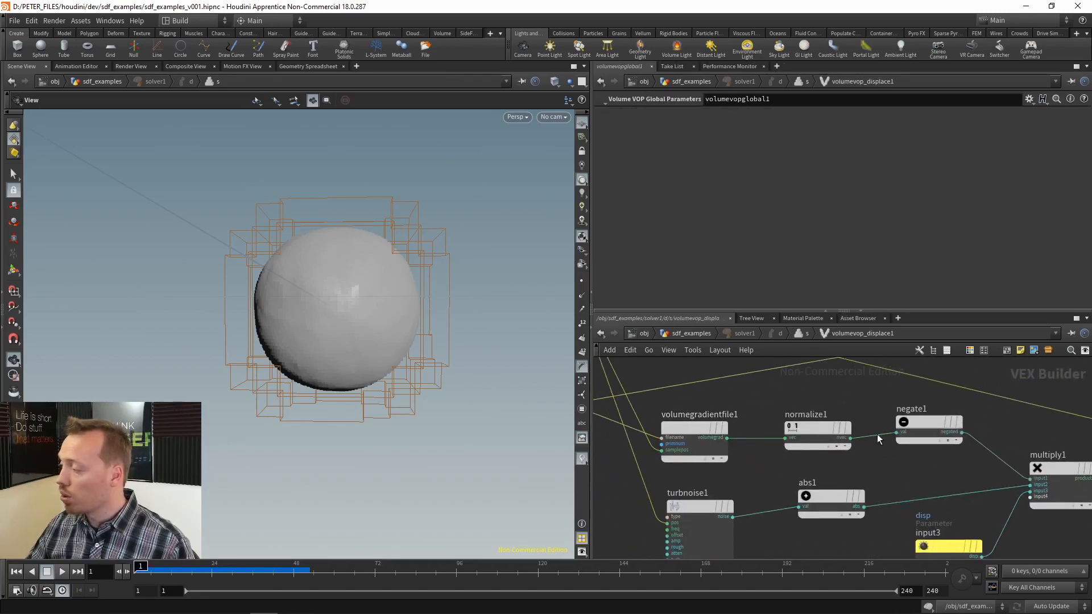
pyautogui.moveTo(862, 486); pyautogui.dragTo(852, 431, button='middle')
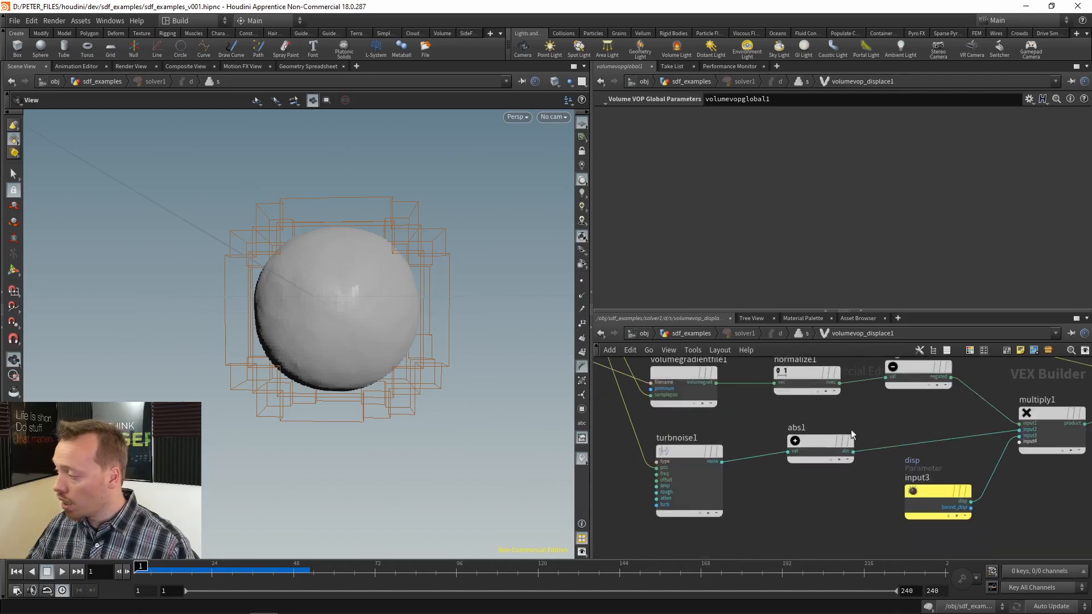
pyautogui.click(685, 469)
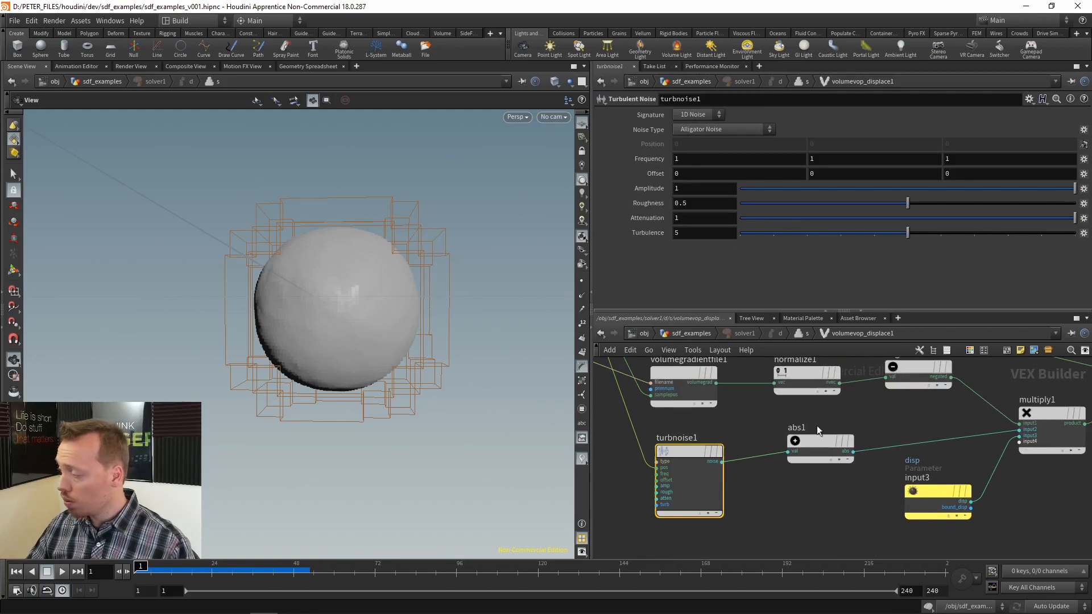
pyautogui.click(830, 443)
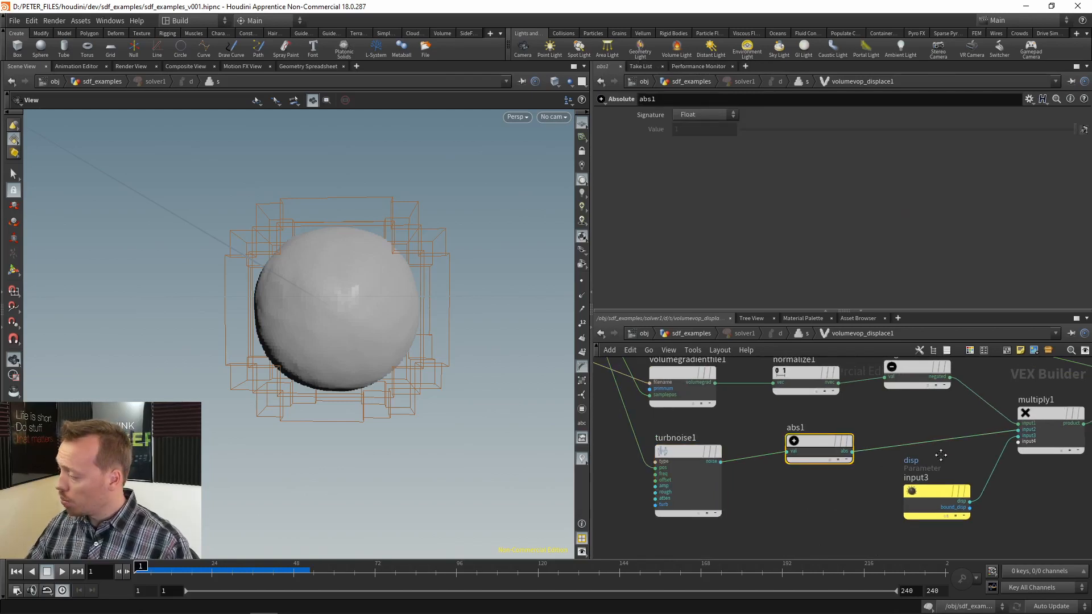
pyautogui.moveTo(979, 483); pyautogui.dragTo(810, 479, button='middle')
pyautogui.moveTo(960, 477); pyautogui.dragTo(946, 482, button='middle')
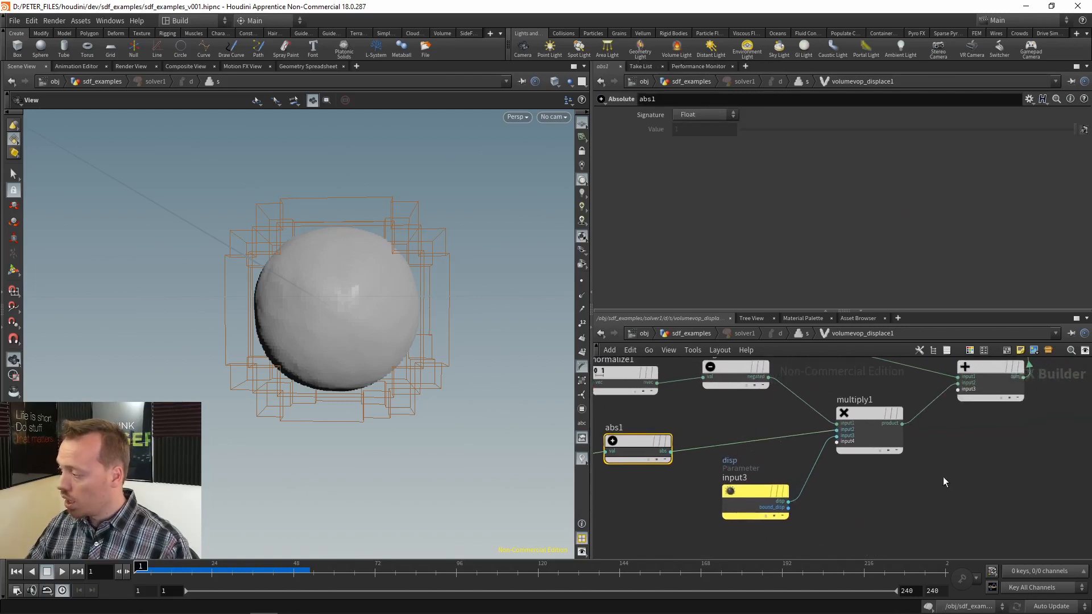
# - Set the lower Float Range limit of the disp parameter in volumevop_displace1 to -1
pyautogui.moveTo(743, 490)
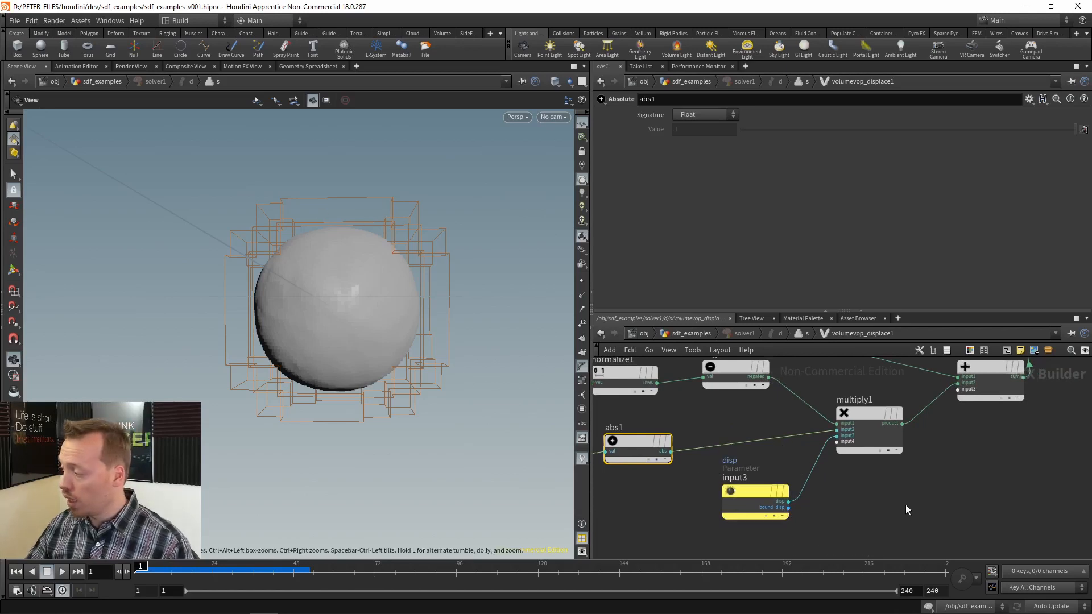
pyautogui.click(755, 496)
pyautogui.click(711, 199)
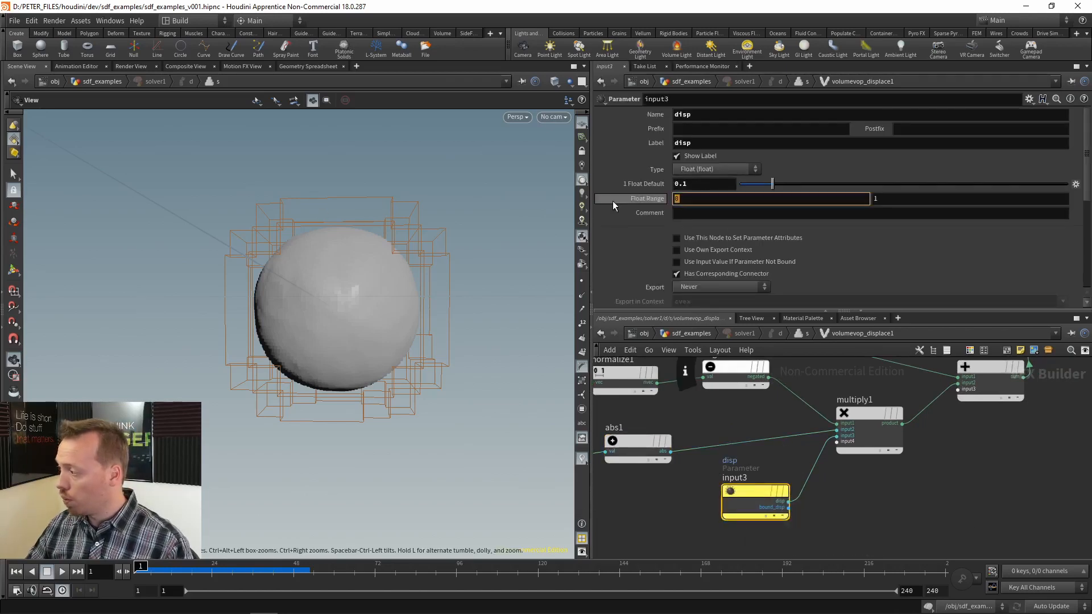
pyautogui.write('-1')
pyautogui.press('Return')
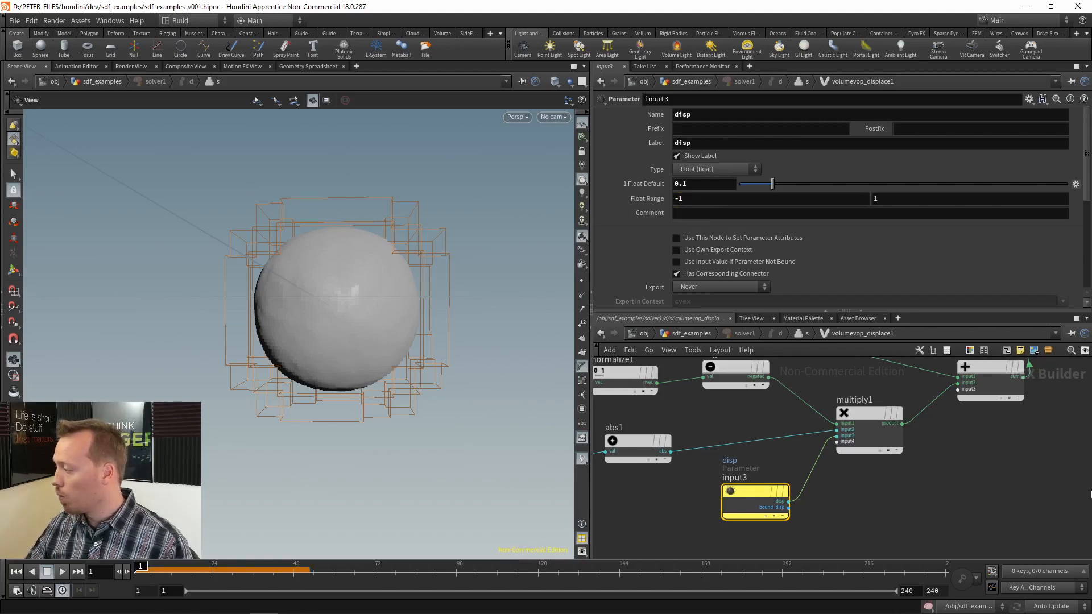
# - Examine how volumesamplefile1 feeds its sampled value into the density input of volumevopoutput1
pyautogui.moveTo(804, 367); pyautogui.dragTo(680, 387, button='middle')
pyautogui.moveTo(889, 453); pyautogui.dragTo(889, 516, button='middle')
pyautogui.scroll(-3, 890, 516)
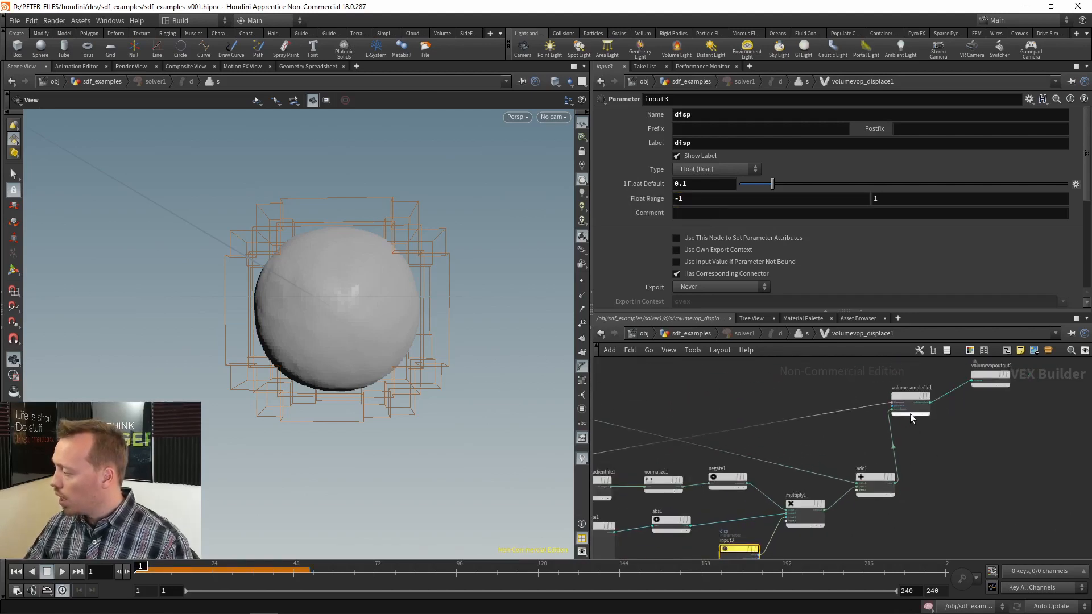
pyautogui.scroll(3, 910, 414)
pyautogui.moveTo(911, 467); pyautogui.dragTo(816, 497, button='middle')
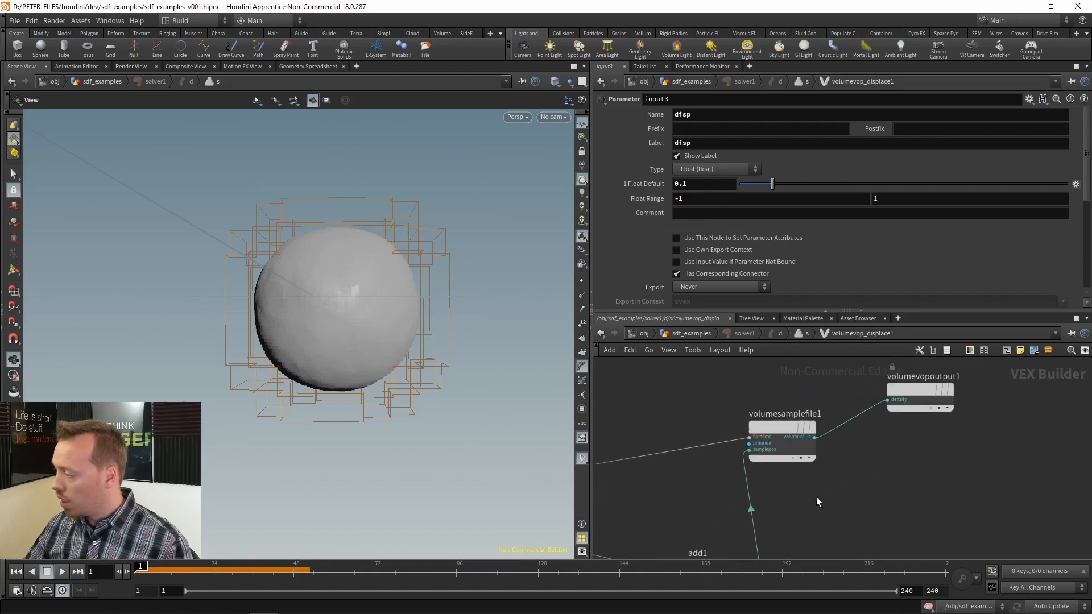
pyautogui.scroll(5, 777, 449)
pyautogui.scroll(-1, 755, 469)
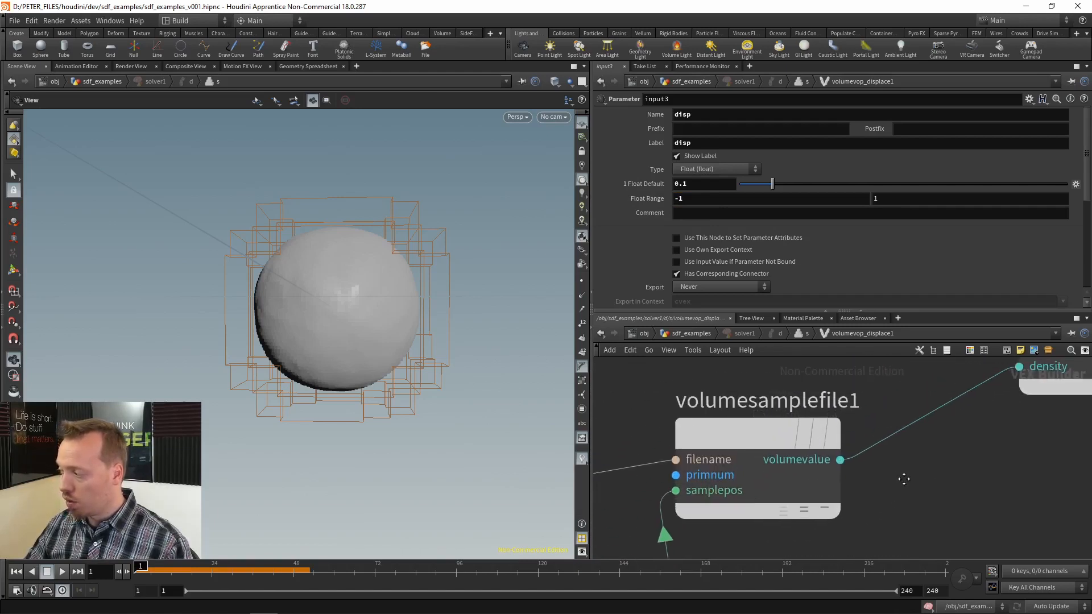
pyautogui.scroll(-3, 909, 465)
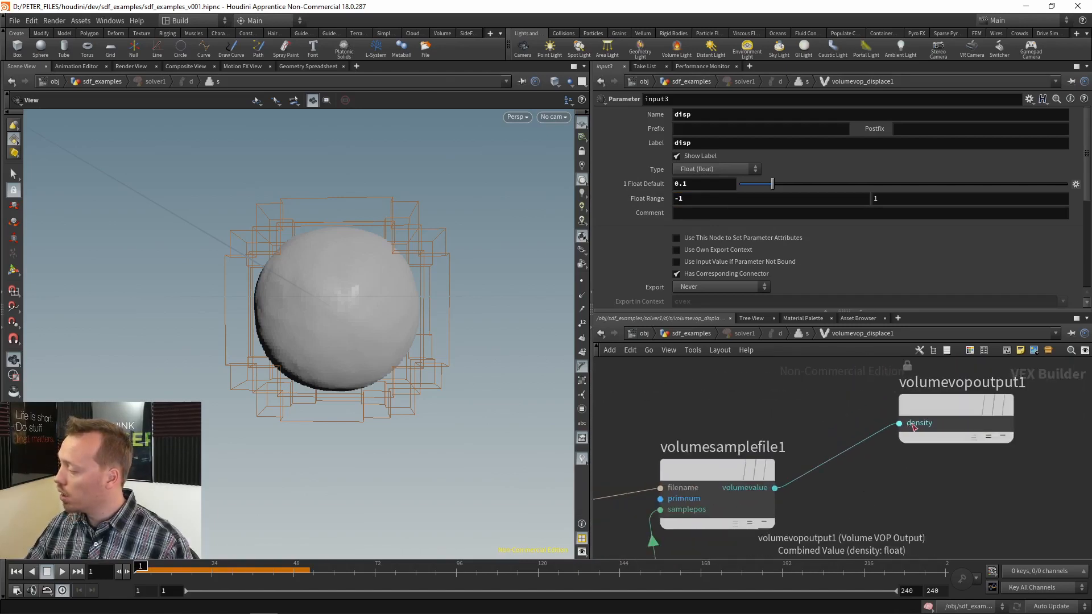
pyautogui.moveTo(870, 480); pyautogui.dragTo(900, 435, button='middle')
# - Return to the solver's geometry network and inspect the displaced sphere and its VDB bounds from several angles
pyautogui.press('u')
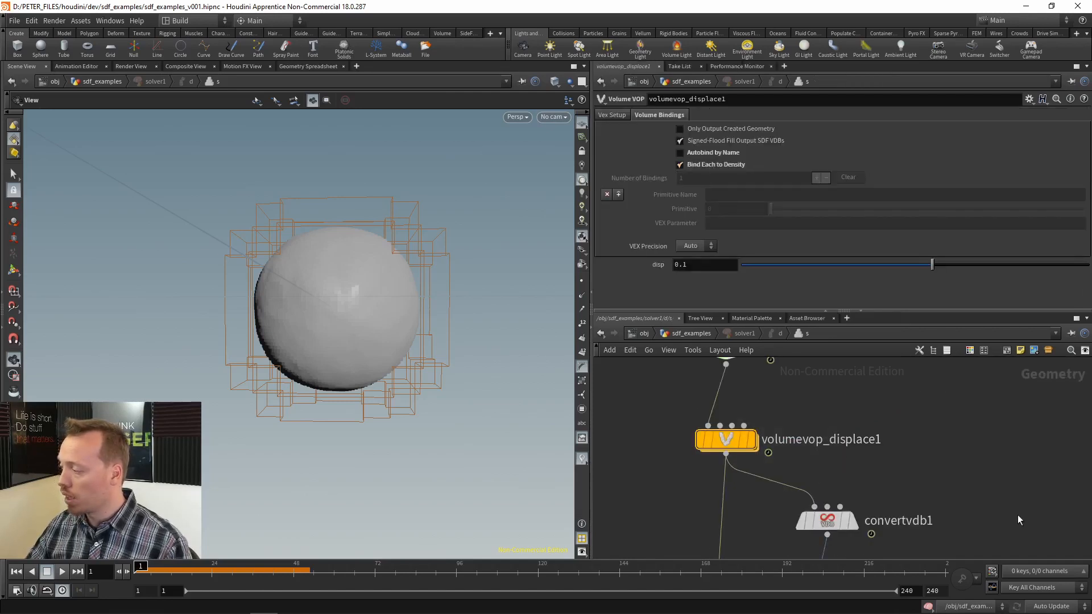
pyautogui.moveTo(1018, 520); pyautogui.dragTo(994, 427, button='middle')
pyautogui.scroll(-2, 989, 435)
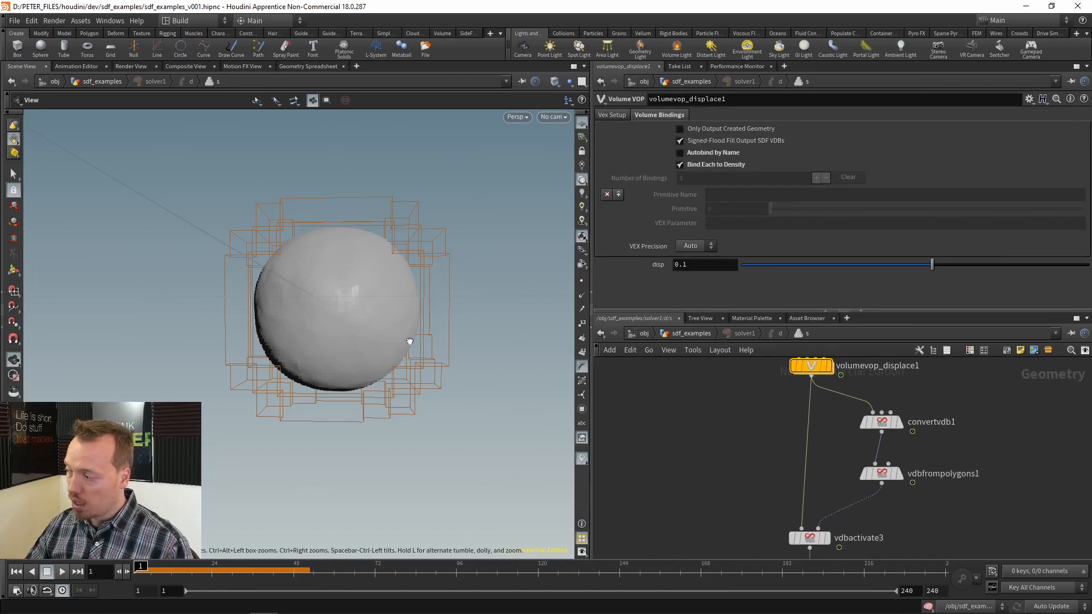
pyautogui.moveTo(410, 342); pyautogui.dragTo(451, 314)
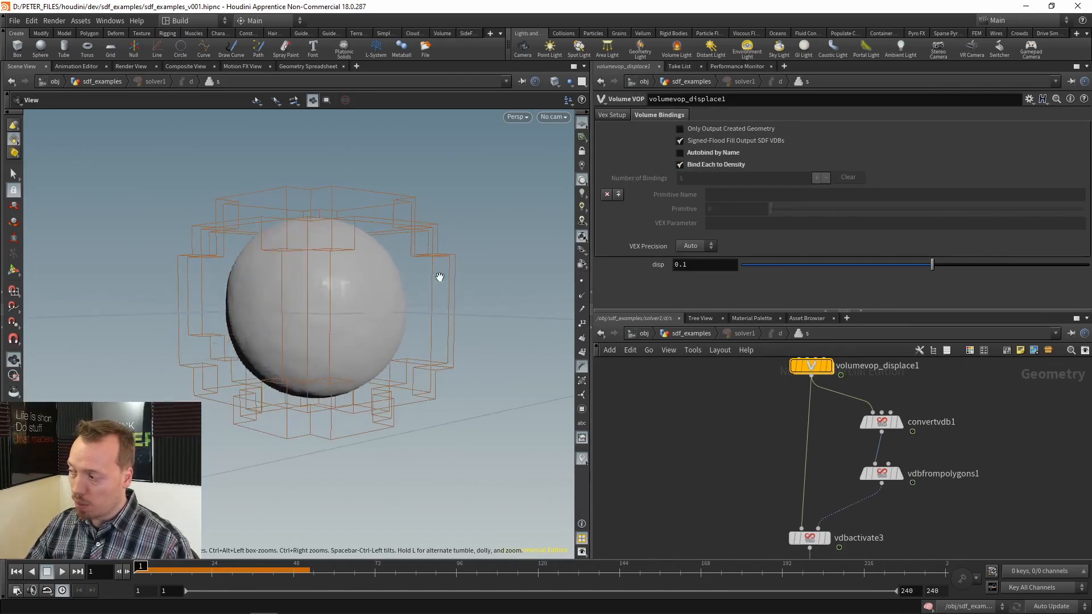
pyautogui.moveTo(440, 277); pyautogui.dragTo(365, 277)
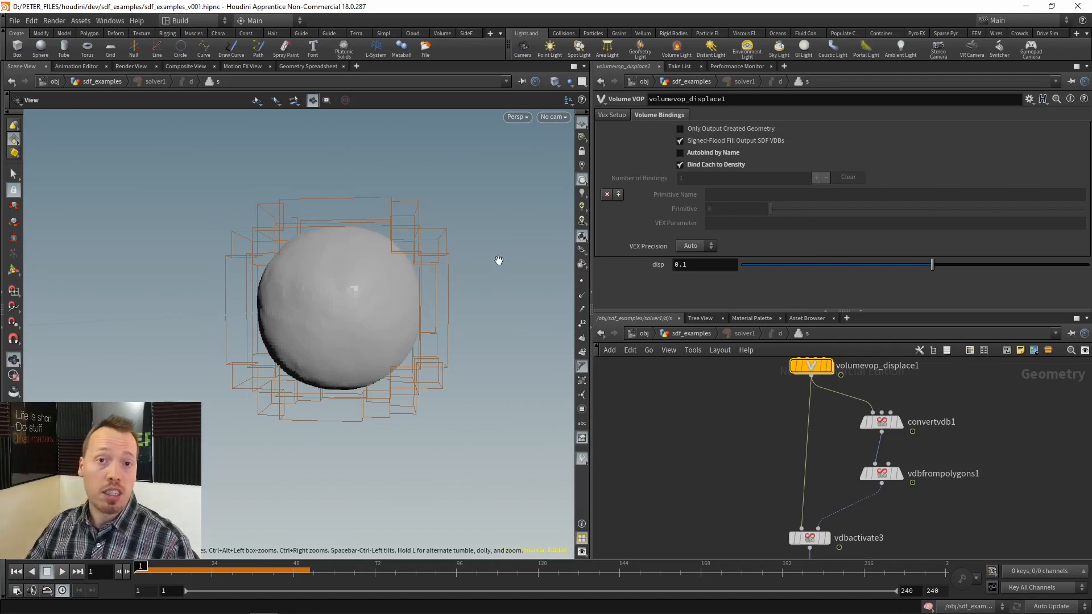
# - Open vdbactivate3's parameters and trace its reference input back through vdbfrompolygons1 and convertvdb1 to volumevop_displace1
pyautogui.moveTo(972, 412); pyautogui.dragTo(947, 459)
pyautogui.moveTo(948, 459); pyautogui.dragTo(934, 408, button='middle')
pyautogui.moveTo(715, 439); pyautogui.dragTo(840, 497)
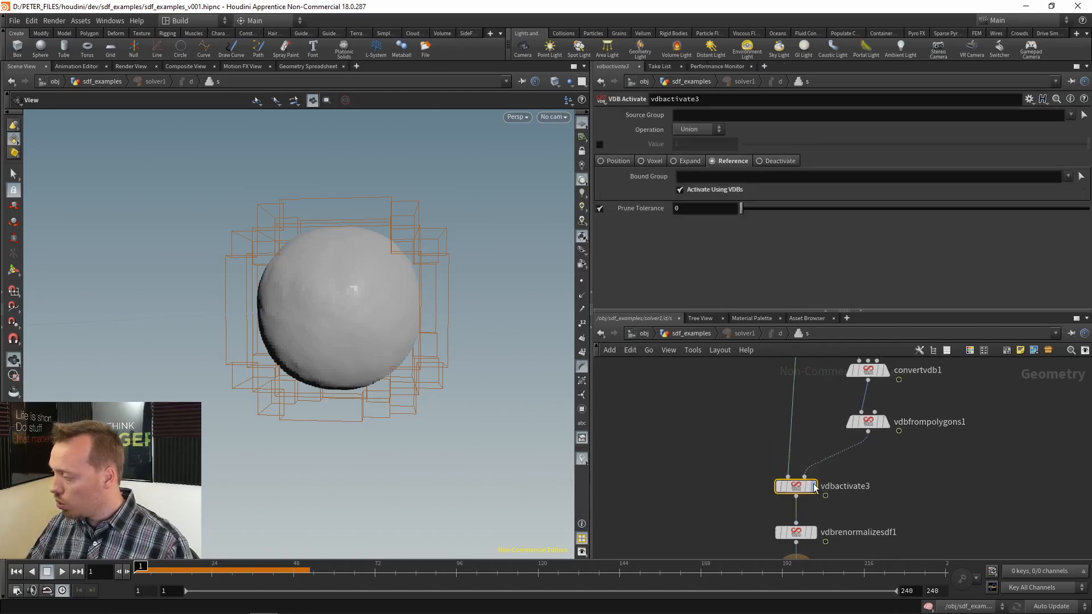
pyautogui.moveTo(791, 473)
pyautogui.scroll(3, 699, 426)
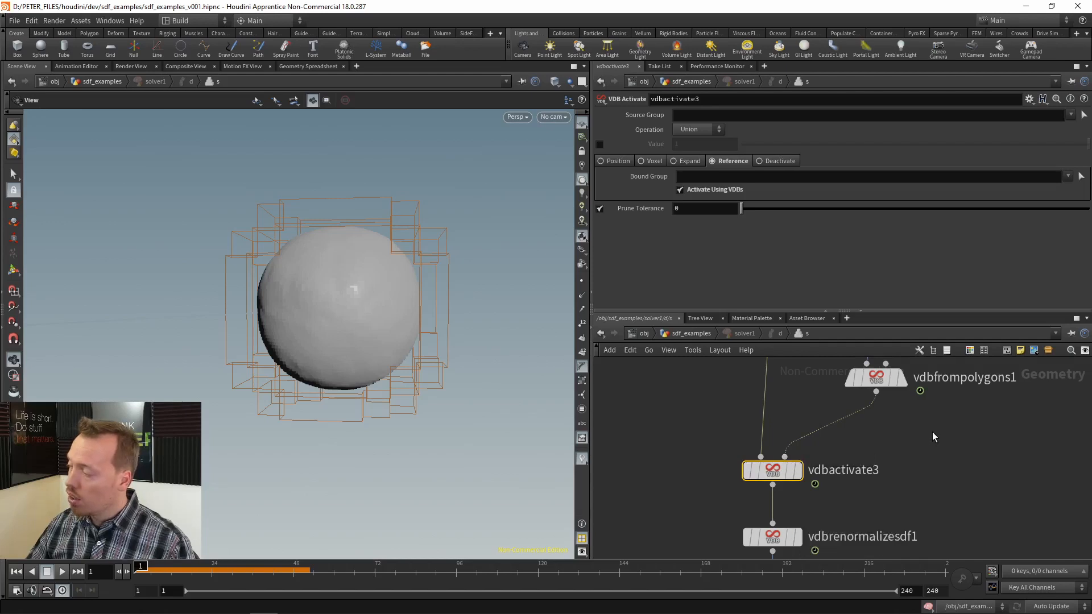
pyautogui.moveTo(862, 387); pyautogui.dragTo(807, 469, button='middle')
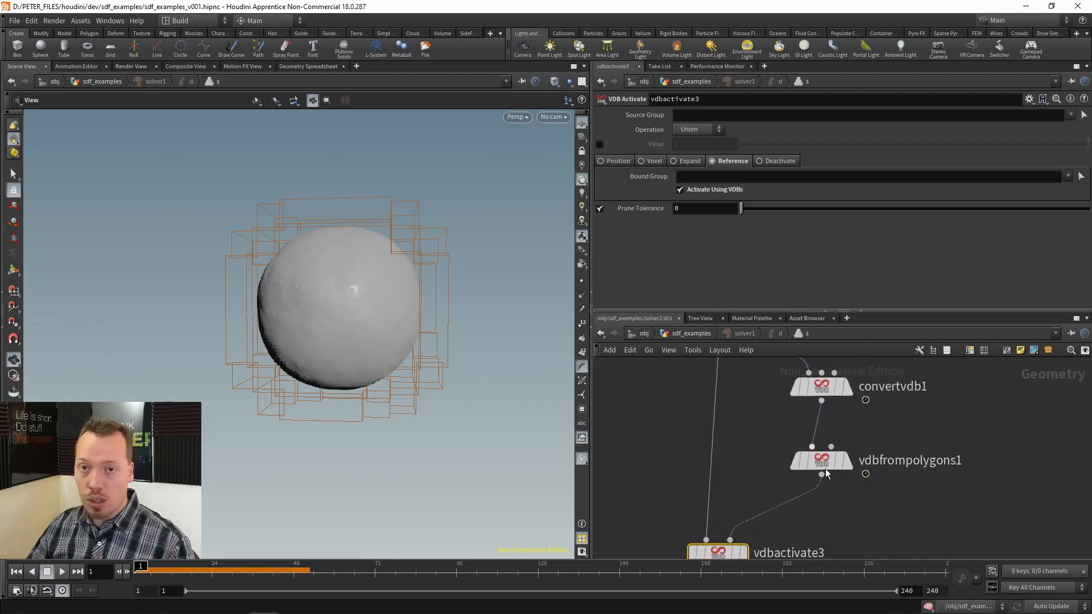
pyautogui.moveTo(947, 414); pyautogui.dragTo(916, 473, button='middle')
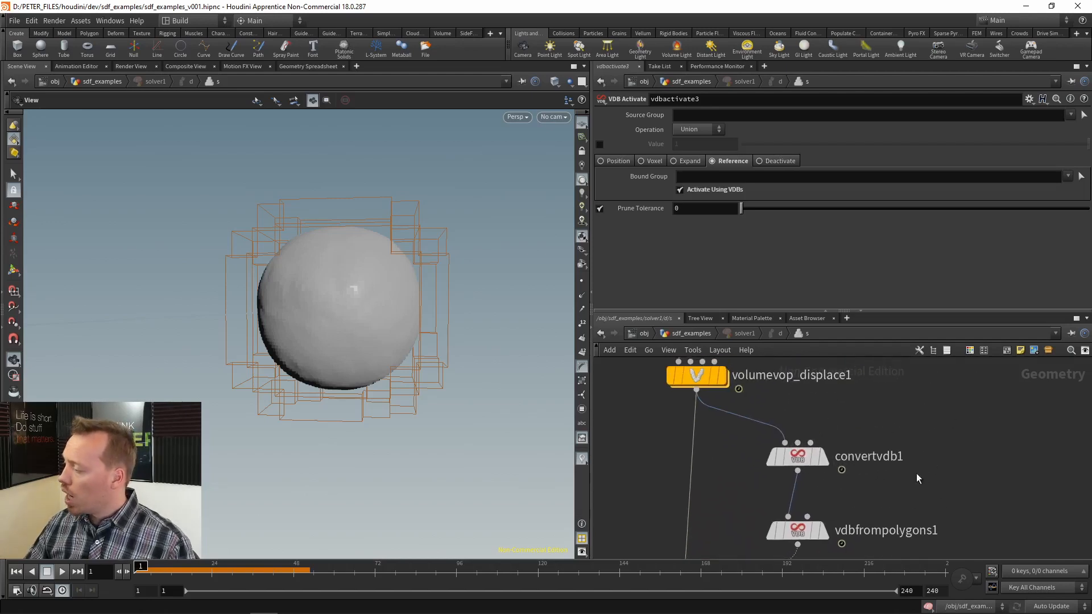
pyautogui.moveTo(879, 437); pyautogui.dragTo(884, 425, button='middle')
# - Display volumevop_displace1 and convertvdb1 in turn, and view the converted polygon sphere framed in wireframe
pyautogui.click(729, 367)
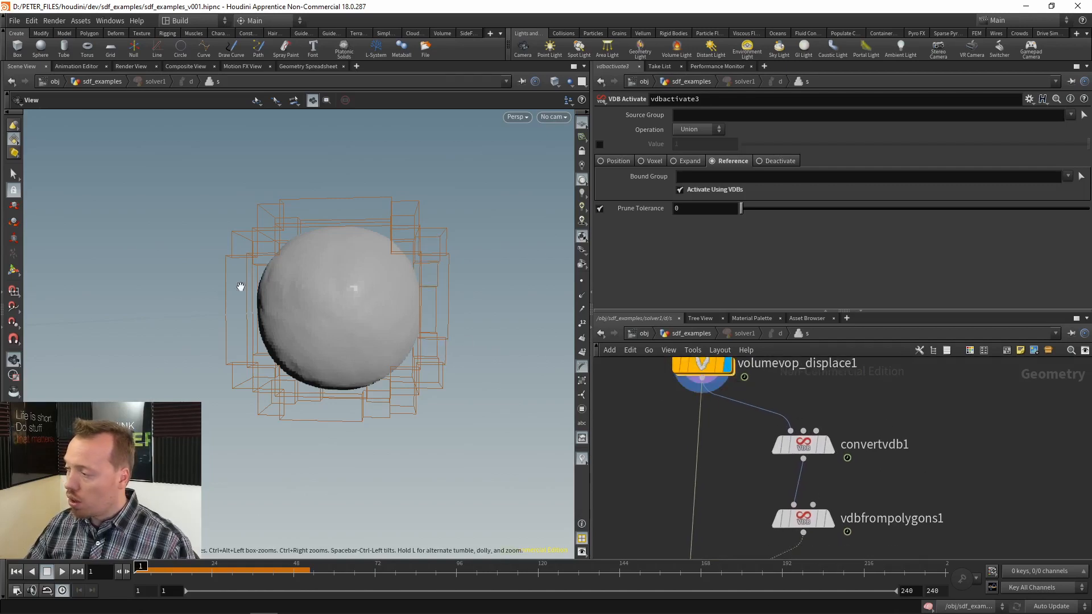
pyautogui.click(832, 449)
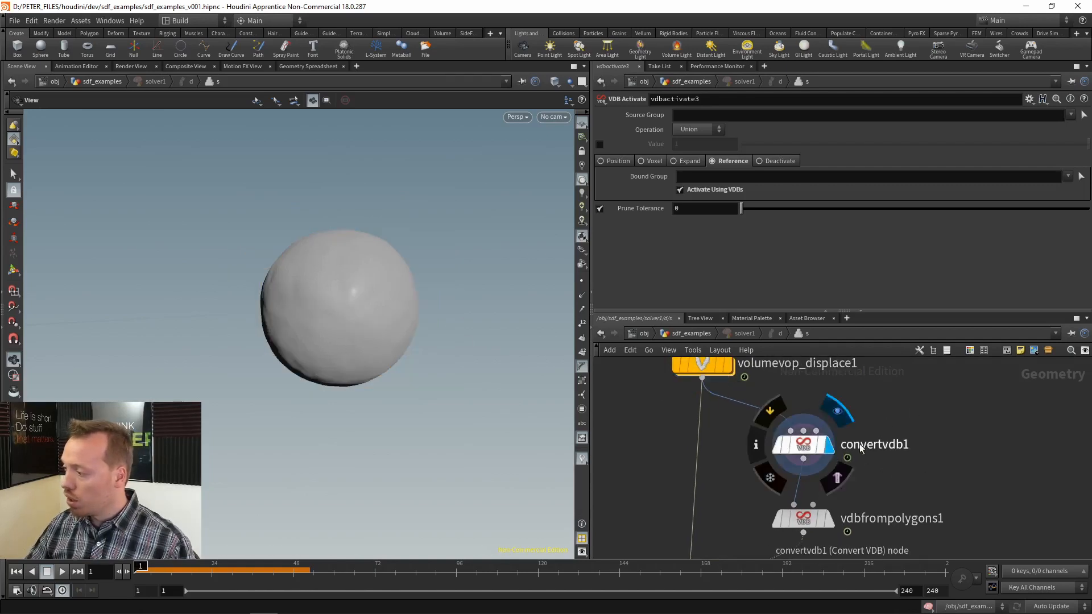
pyautogui.press('w')
pyautogui.press('f')
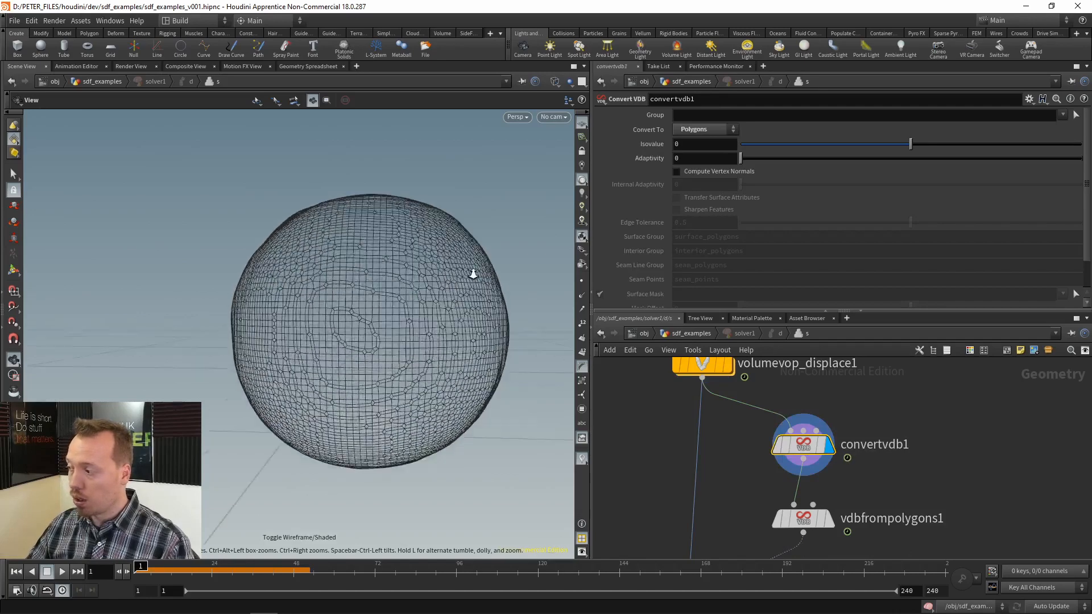
# - Check the exterior and interior band voxel settings of vdbfrompolygons1
pyautogui.moveTo(875, 487); pyautogui.dragTo(852, 411, button='middle')
pyautogui.moveTo(872, 428); pyautogui.dragTo(746, 477)
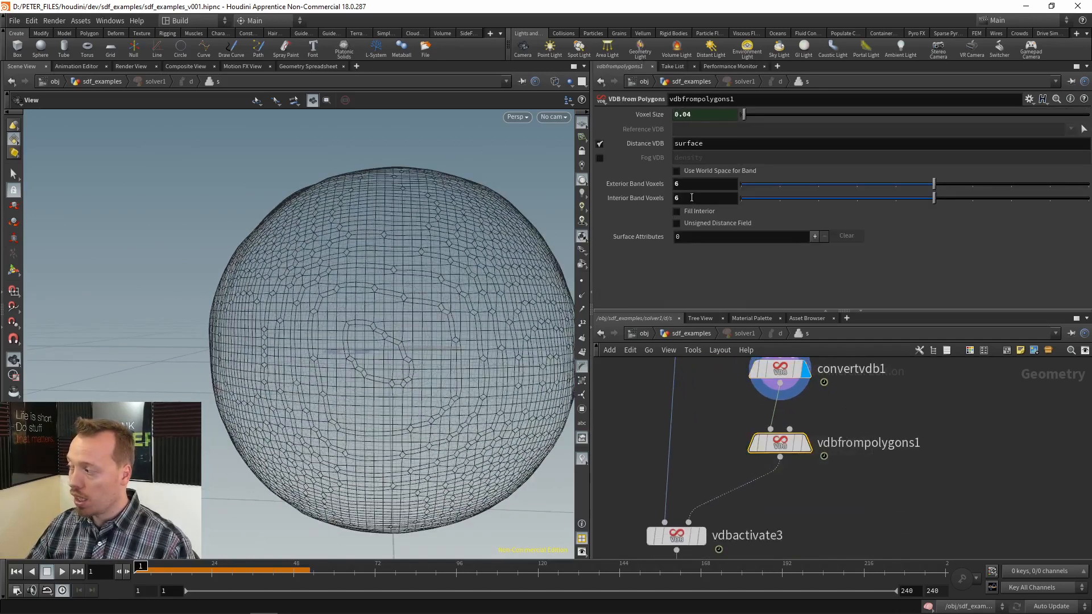
pyautogui.press('Tab')
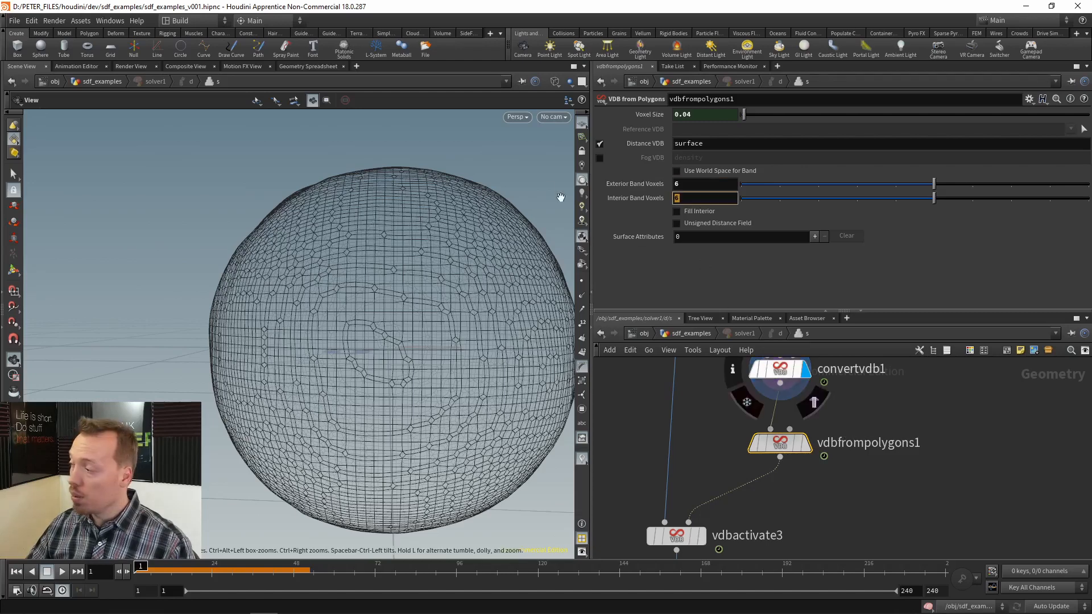
pyautogui.moveTo(890, 410); pyautogui.dragTo(872, 450, button='middle')
pyautogui.moveTo(835, 381); pyautogui.dragTo(745, 500)
pyautogui.moveTo(850, 455); pyautogui.dragTo(767, 486)
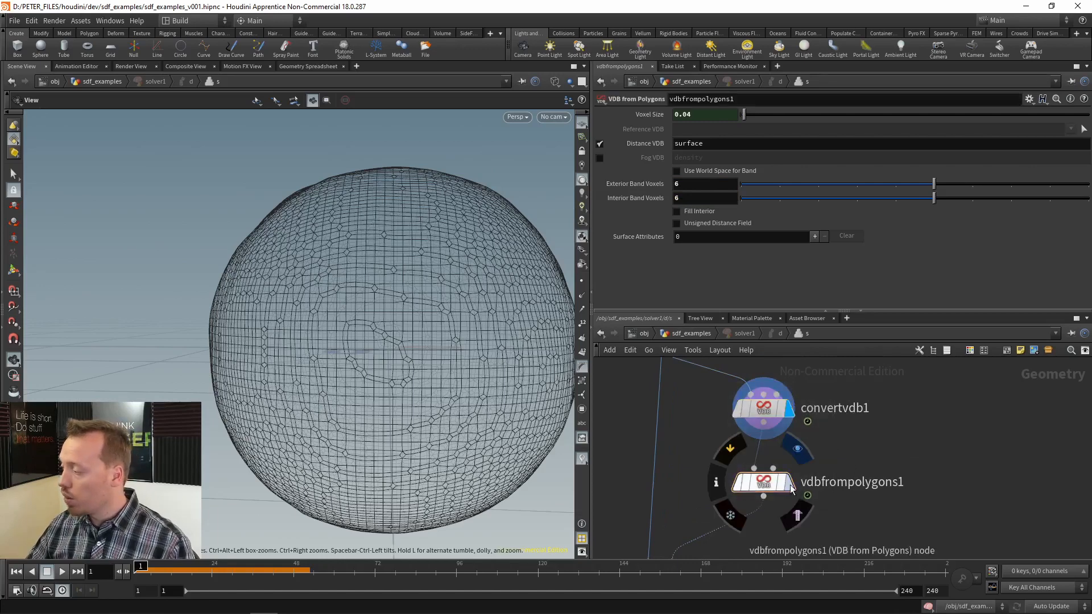
# - Display vdbfrompolygons1 and switch the viewport back to shaded mode to inspect the rebuilt VDB
pyautogui.click(790, 482)
pyautogui.moveTo(833, 459); pyautogui.dragTo(756, 494)
pyautogui.moveTo(398, 296)
pyautogui.mouseDown()
pyautogui.moveTo(419, 292)
pyautogui.moveTo(412, 308)
pyautogui.moveTo(431, 316)
pyautogui.mouseUp()
pyautogui.press('w')
pyautogui.moveTo(422, 330); pyautogui.dragTo(452, 306)
# - Compare the VDB bounds of volumevop_displace1 and vdbfrompolygons1 up close near the sphere's lower edge
pyautogui.moveTo(698, 390); pyautogui.dragTo(723, 456, button='middle')
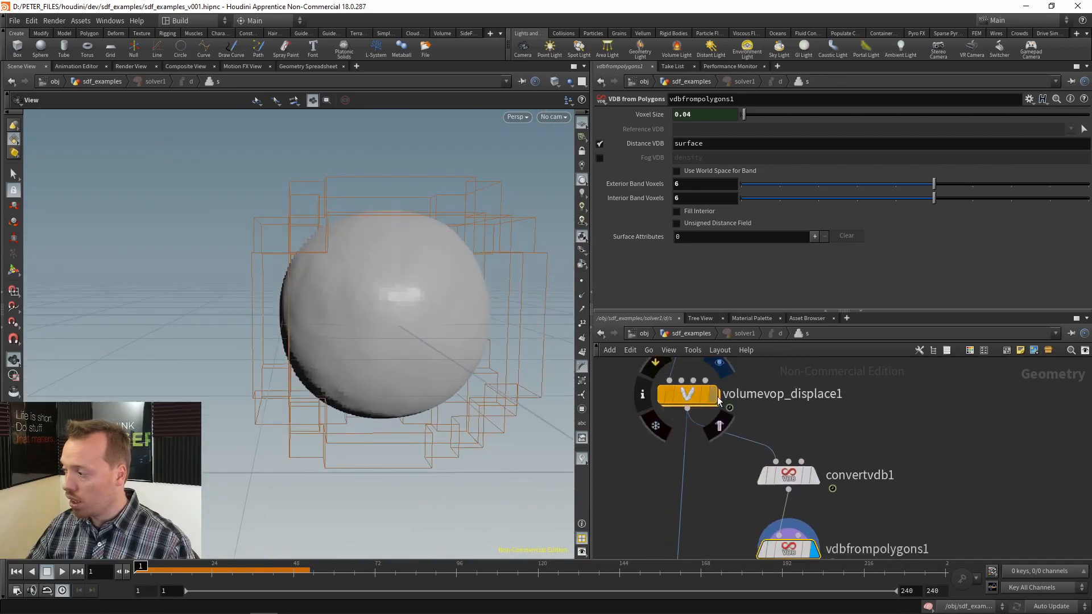
pyautogui.moveTo(724, 413); pyautogui.dragTo(692, 335, button='middle')
pyautogui.moveTo(422, 371); pyautogui.dragTo(278, 266, button='middle')
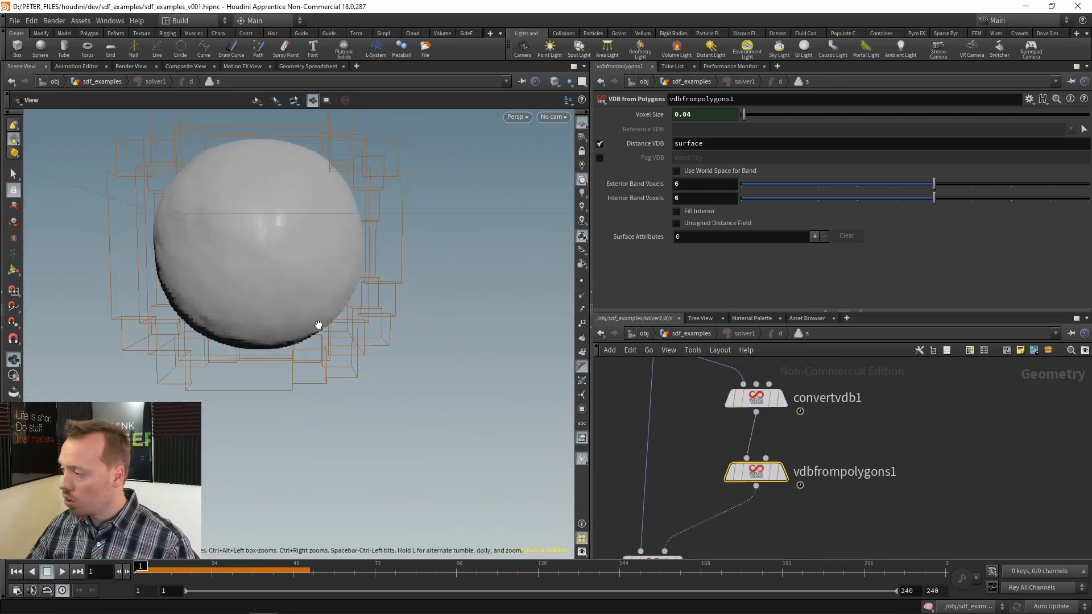
pyautogui.moveTo(317, 324); pyautogui.dragTo(447, 274, button='right')
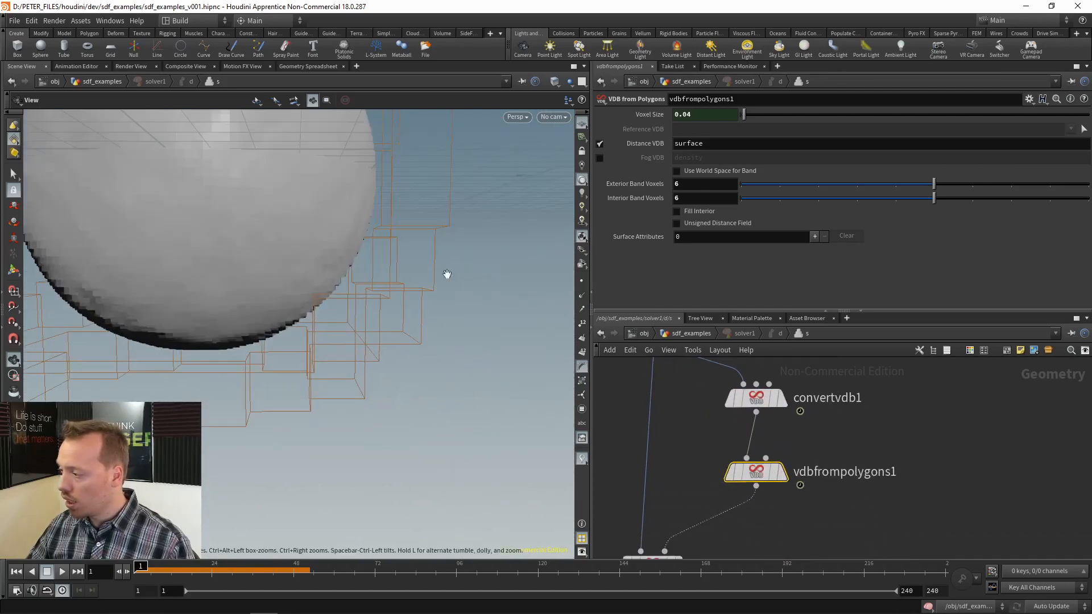
pyautogui.click(783, 472)
pyautogui.moveTo(395, 262); pyautogui.dragTo(436, 268)
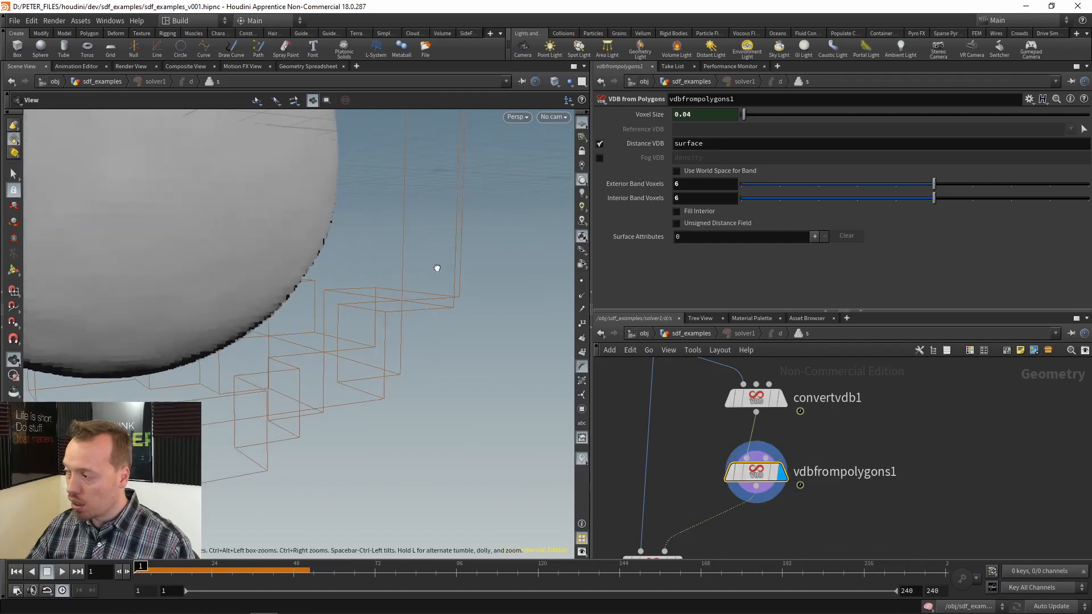
# - Review how vdbfrompolygons1 connects to vdbactivate3, and inspect the VDB's outer bounds around the sphere
pyautogui.moveTo(714, 456); pyautogui.dragTo(725, 371, button='middle')
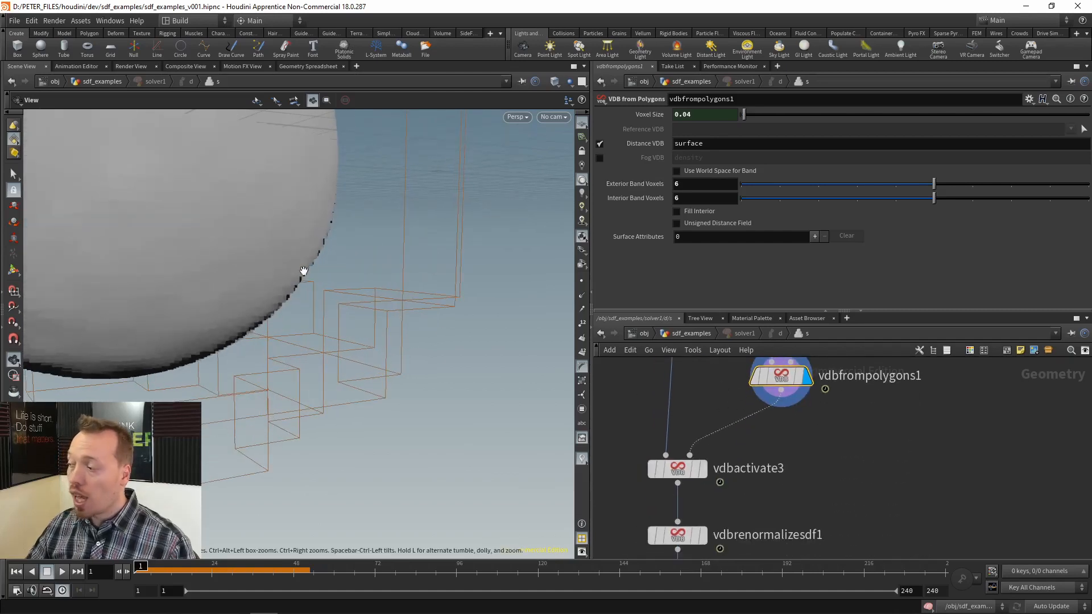
pyautogui.moveTo(922, 446); pyautogui.dragTo(944, 502, button='middle')
pyautogui.scroll(-2, 941, 501)
pyautogui.moveTo(761, 450); pyautogui.dragTo(733, 414, button='middle')
pyautogui.moveTo(890, 425); pyautogui.dragTo(873, 466, button='middle')
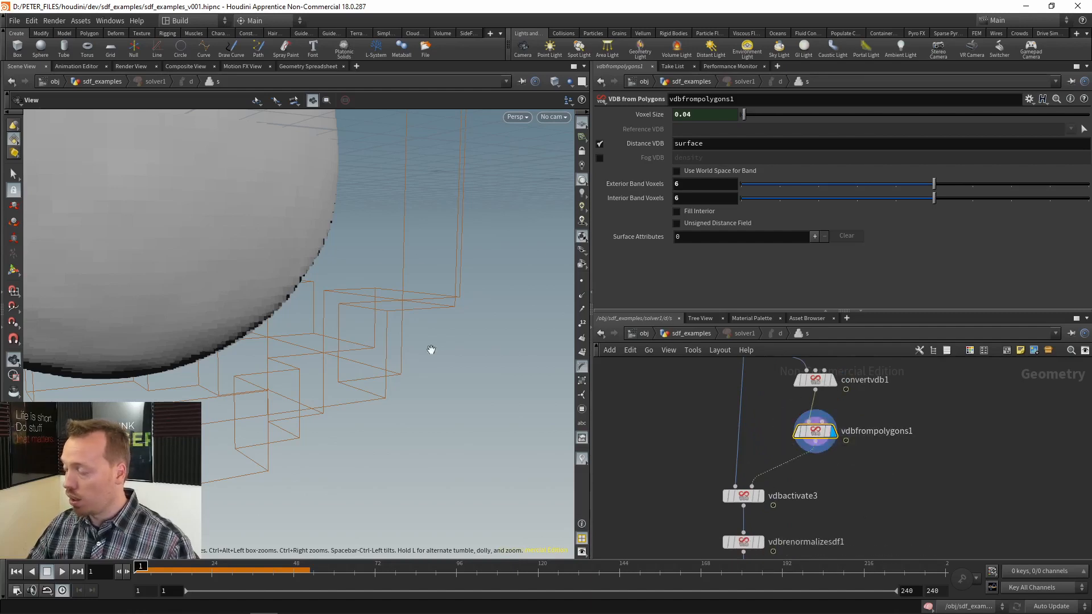
pyautogui.moveTo(348, 295); pyautogui.dragTo(310, 291)
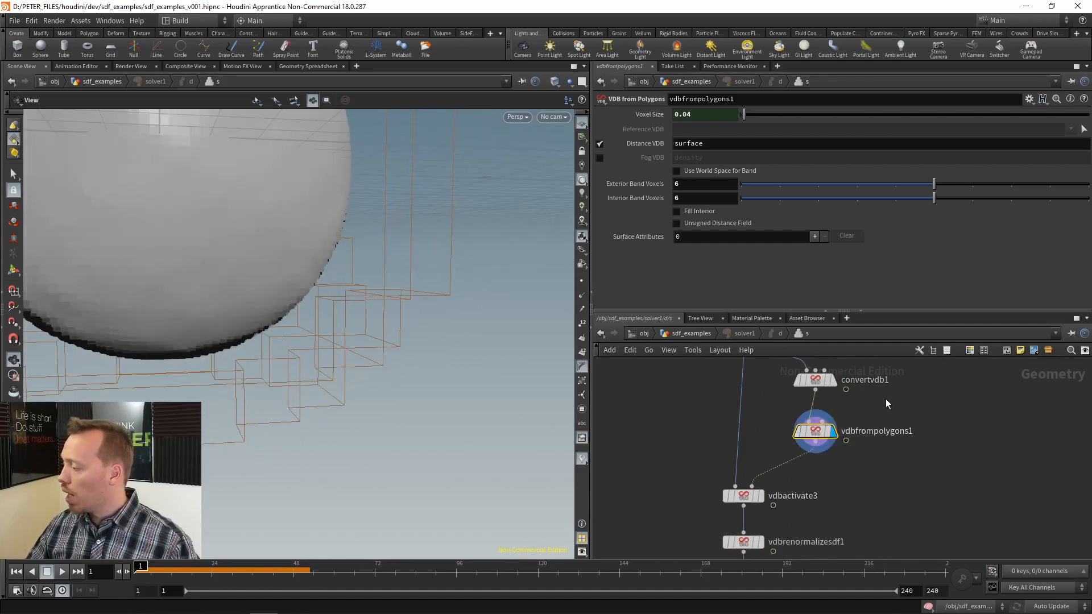
# - Duplicate vdbactivate3 beside the original and disconnect the copy's reference input, keeping only its source input wired
pyautogui.moveTo(912, 444); pyautogui.dragTo(949, 418, button='middle')
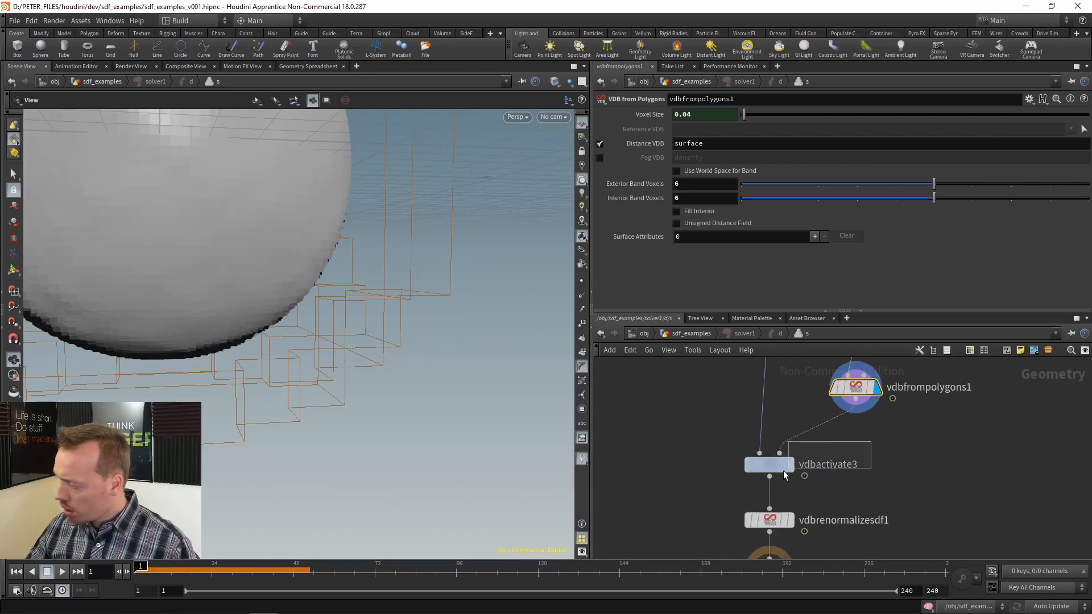
pyautogui.click(775, 466)
pyautogui.hotkey('ctrl', 'c')
pyautogui.moveTo(863, 457); pyautogui.dragTo(943, 464, button='middle')
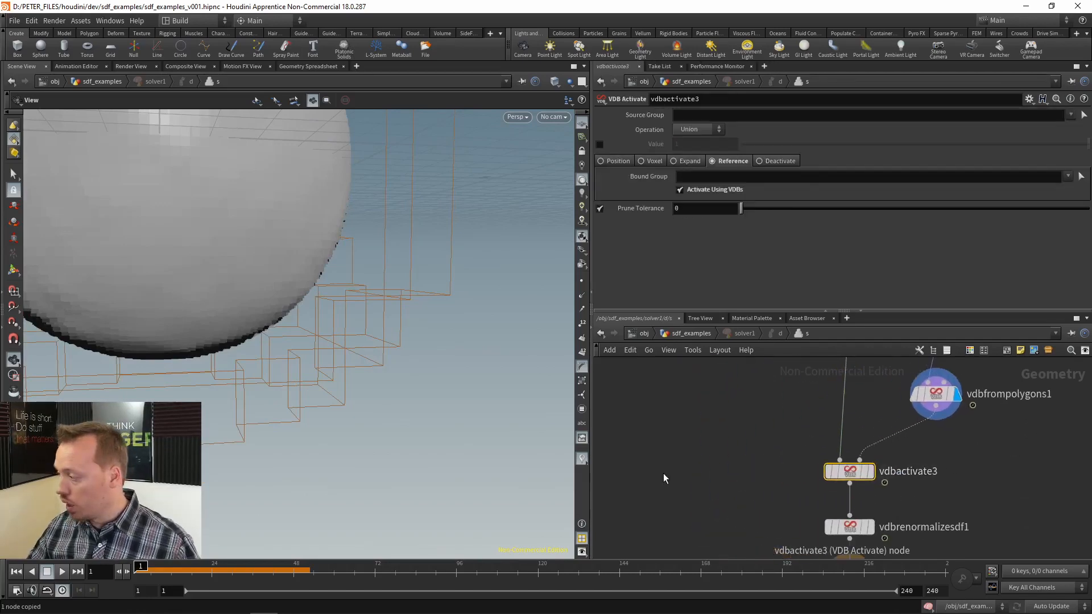
pyautogui.hotkey('ctrl', 'v')
pyautogui.press('y')
pyautogui.moveTo(761, 425); pyautogui.dragTo(762, 452)
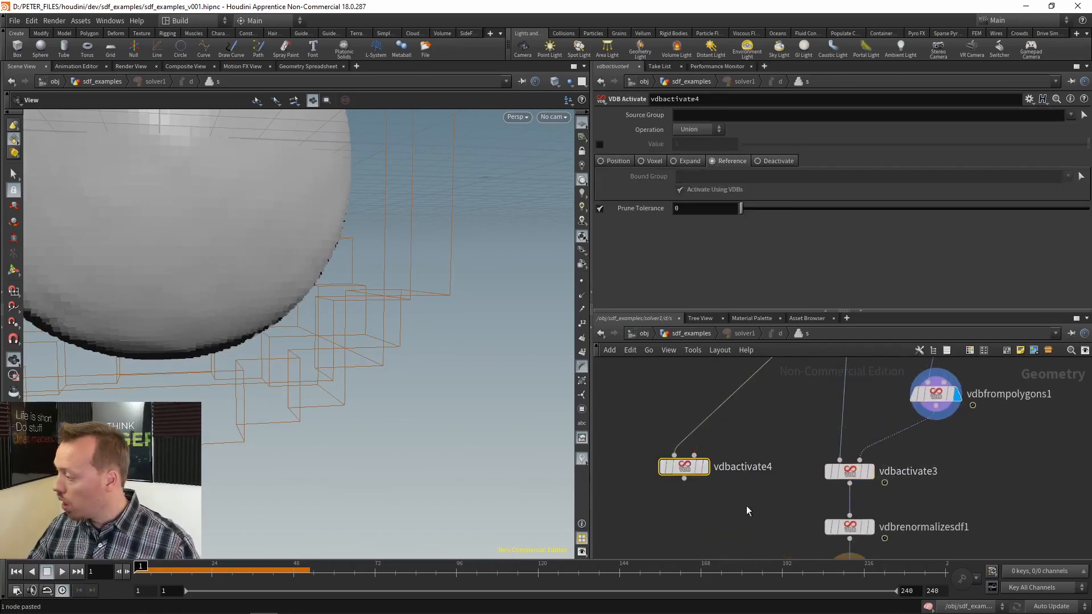
# - Switch the vdbactivate4 copy to Expand mode to look at its voxel expansion option, and delete the copy
pyautogui.click(673, 161)
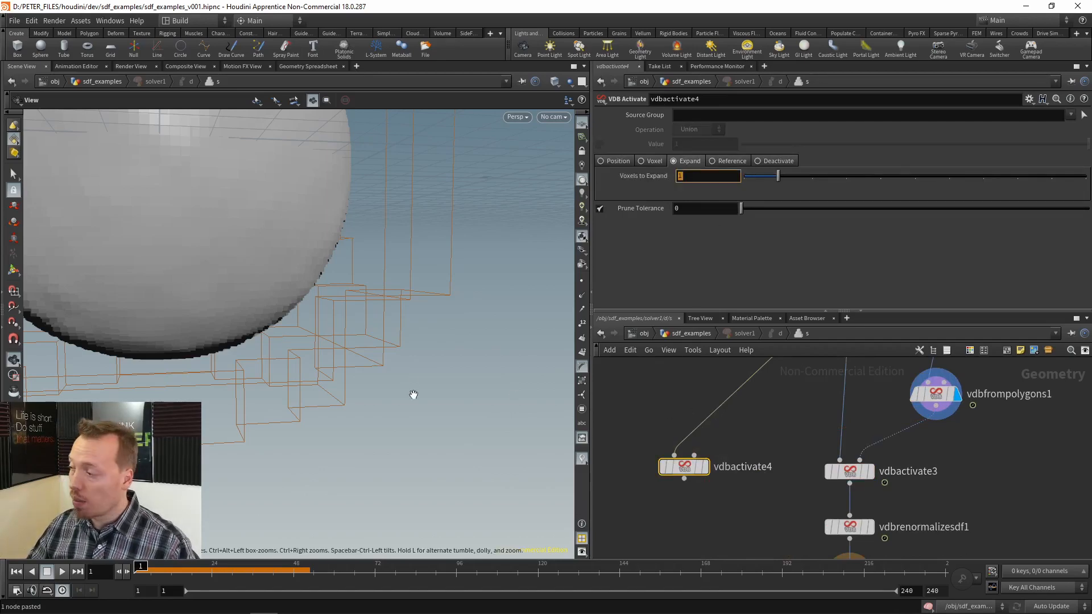
pyautogui.moveTo(414, 394); pyautogui.dragTo(229, 348, button='right')
pyautogui.moveTo(229, 349); pyautogui.dragTo(333, 395)
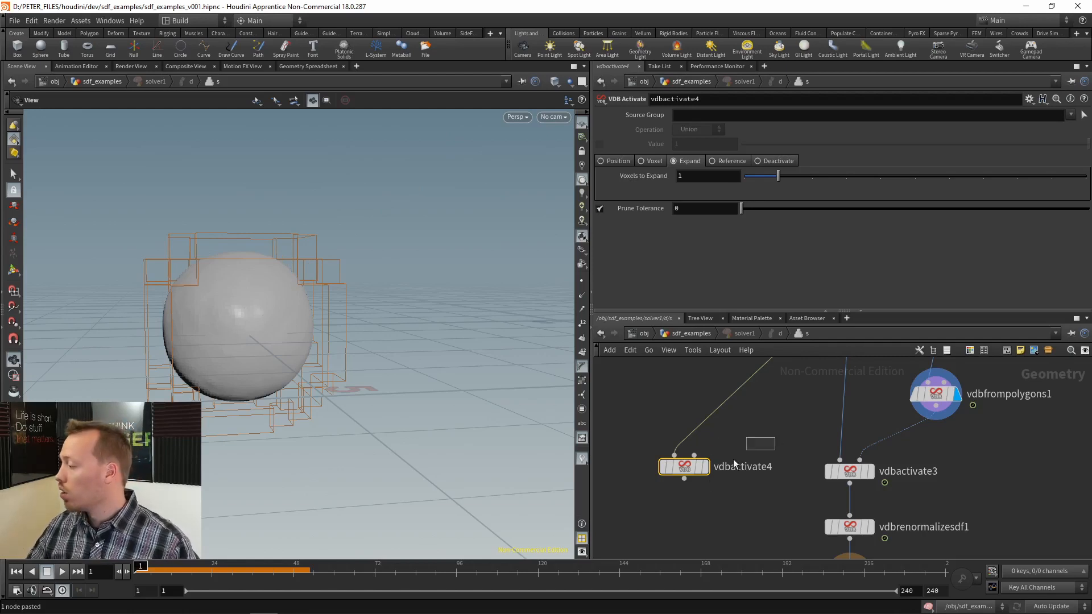
pyautogui.press('Delete')
# - Examine the parameters of vdbactivate3 and of the vdbrenormalizesdf1 node that follows it
pyautogui.moveTo(770, 497); pyautogui.dragTo(657, 392, button='middle')
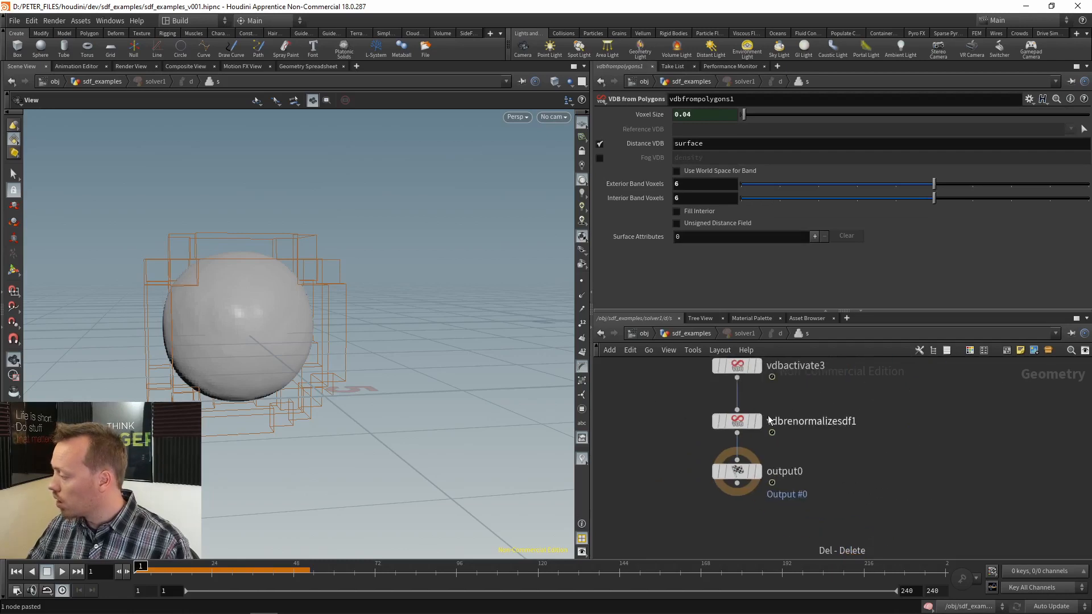
pyautogui.moveTo(765, 385); pyautogui.dragTo(760, 431, button='middle')
pyautogui.moveTo(812, 430); pyautogui.dragTo(698, 385)
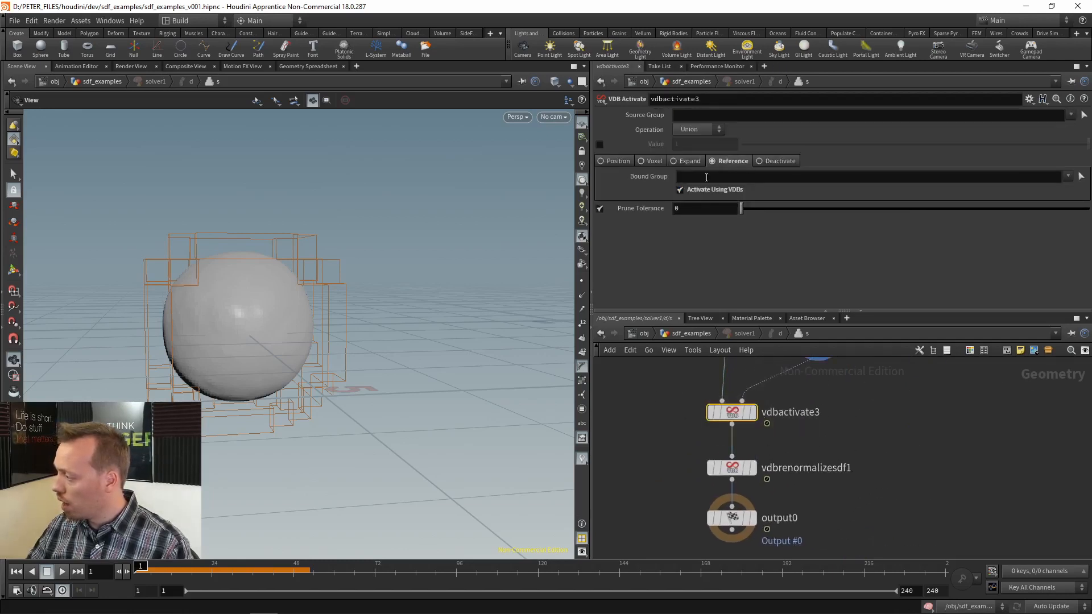
pyautogui.moveTo(807, 446); pyautogui.dragTo(690, 484)
pyautogui.scroll(4, 791, 483)
pyautogui.moveTo(745, 456); pyautogui.dragTo(948, 458)
pyautogui.click(899, 490)
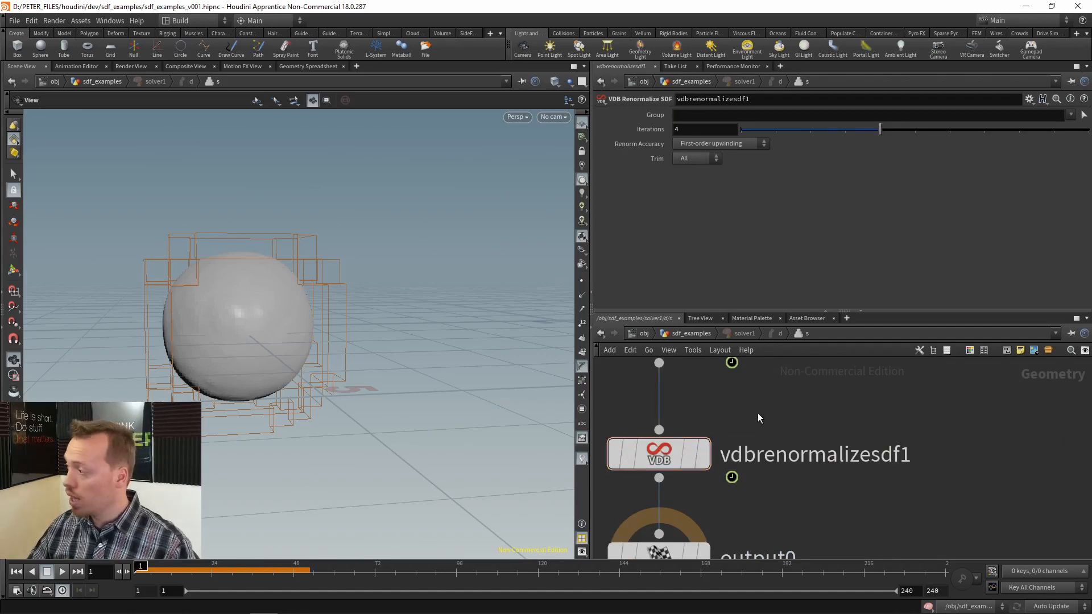
# - Display vdbactivate3's output and inspect the sphere's surface and activated bounds up close
pyautogui.scroll(-3, 835, 468)
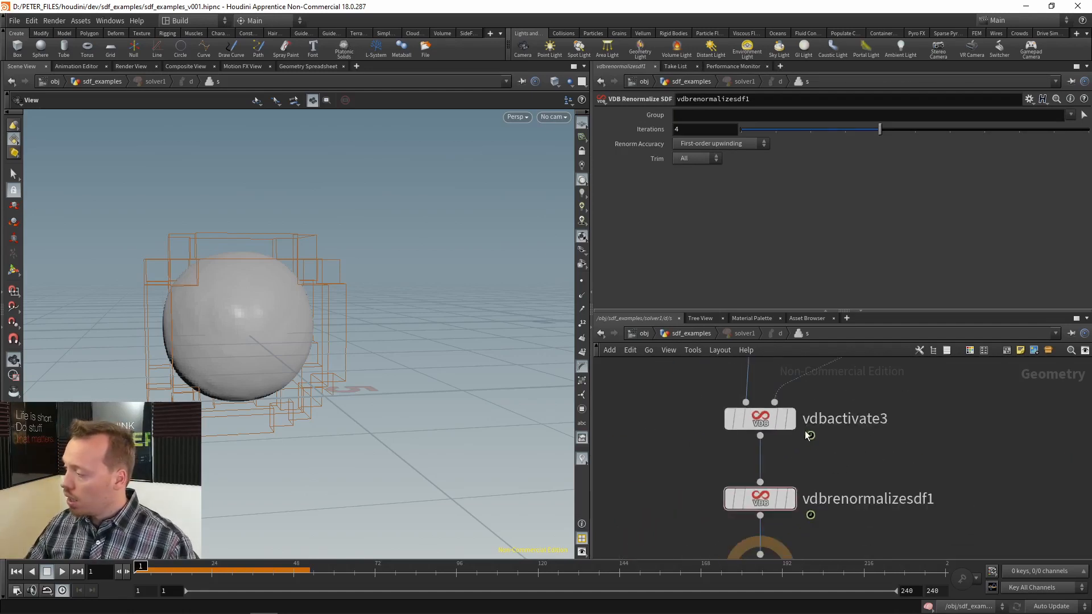
pyautogui.click(792, 420)
pyautogui.scroll(5, 313, 293)
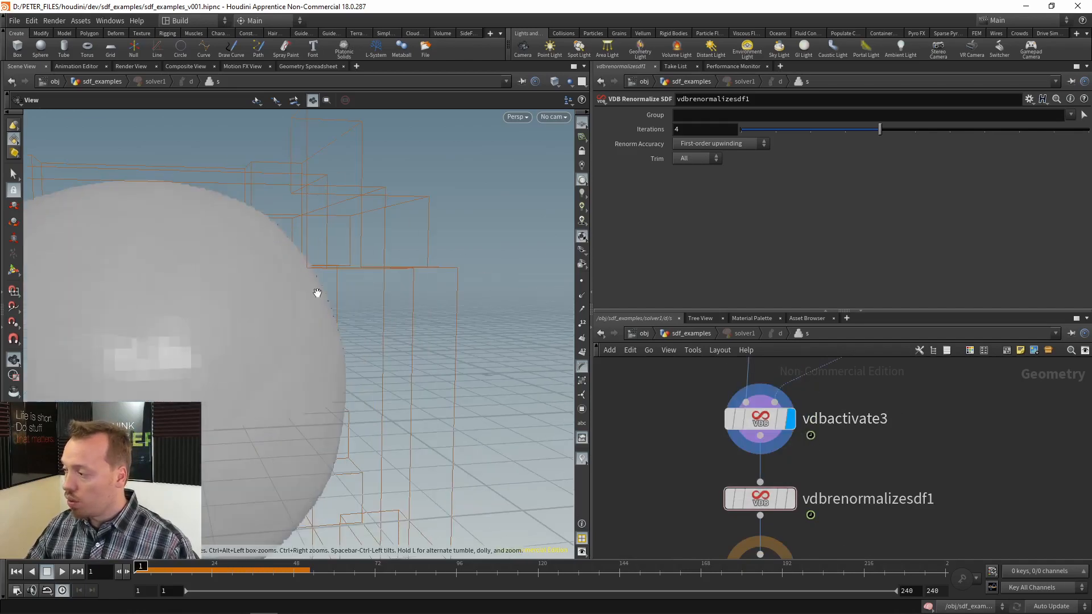
# - Display vdbrenormalizesdf1's output and compare the sphere's edge and active bounds with those of vdbactivate3
pyautogui.moveTo(339, 288)
pyautogui.mouseDown()
pyautogui.moveTo(341, 299)
pyautogui.moveTo(329, 298)
pyautogui.mouseUp()
pyautogui.scroll(2, 329, 298)
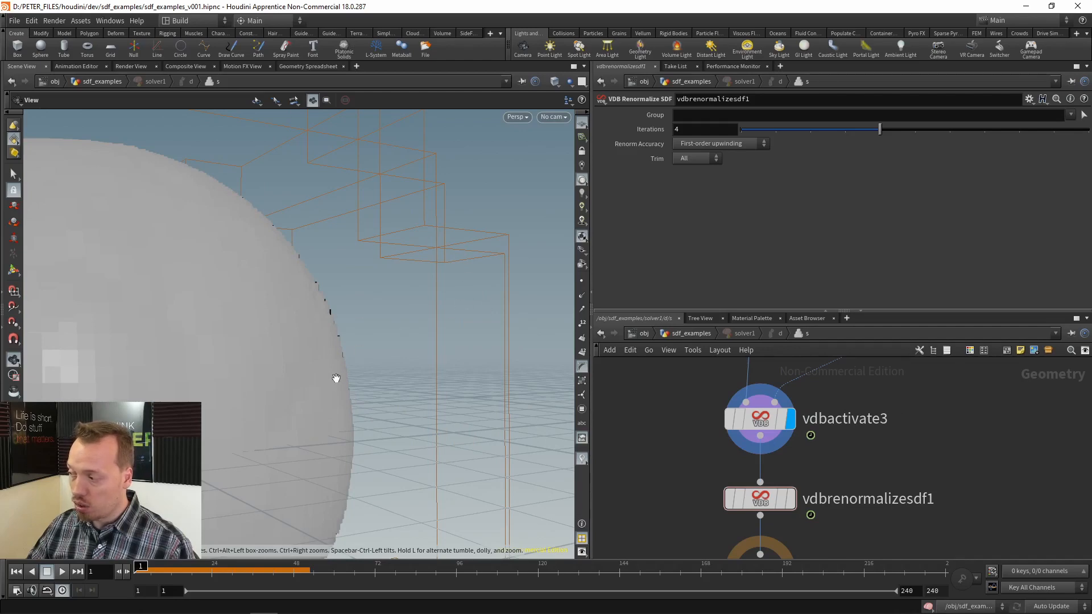
pyautogui.moveTo(410, 334); pyautogui.dragTo(294, 211)
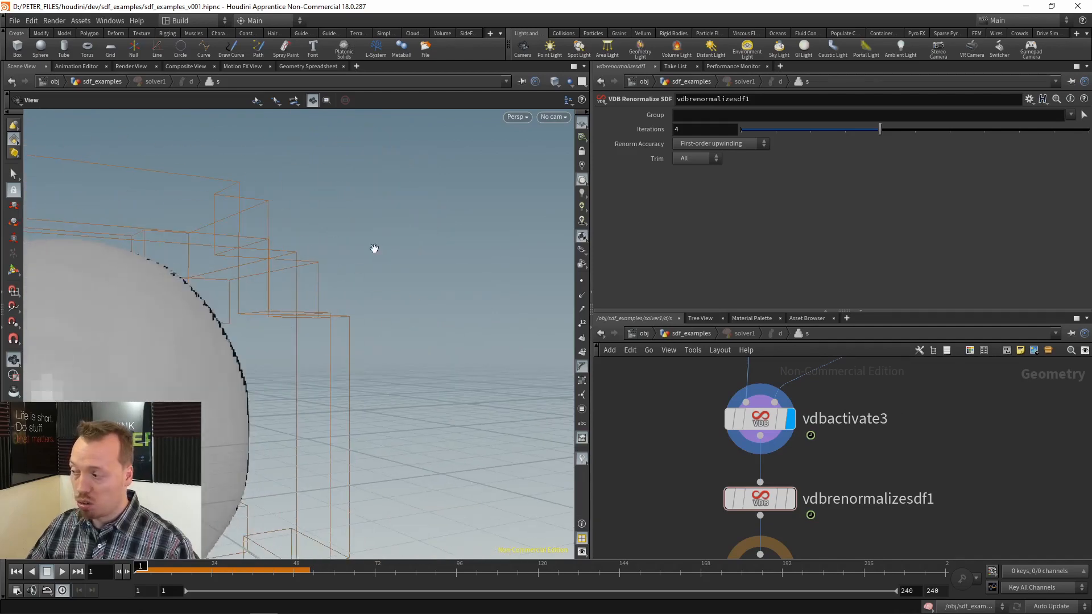
pyautogui.moveTo(374, 249); pyautogui.dragTo(315, 282)
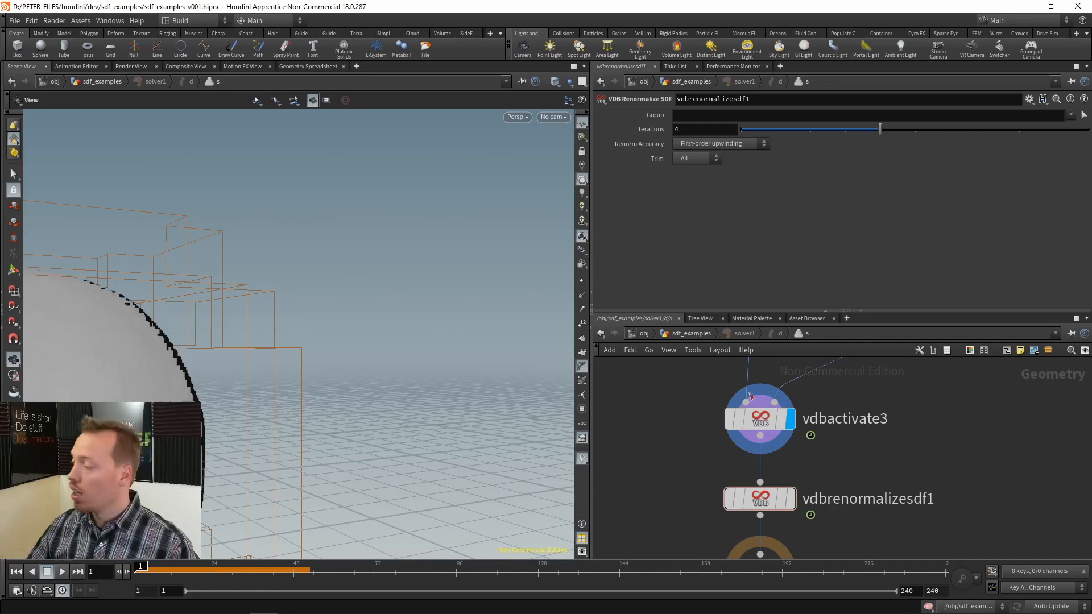
pyautogui.moveTo(849, 465); pyautogui.dragTo(726, 518)
pyautogui.moveTo(851, 522); pyautogui.dragTo(853, 445, button='middle')
pyautogui.click(794, 425)
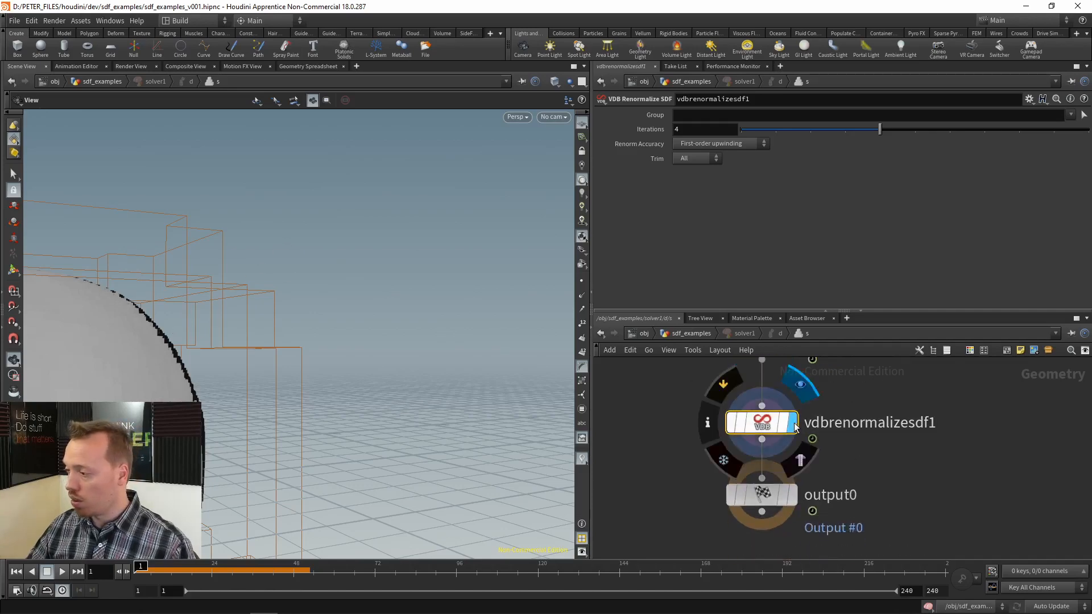
pyautogui.scroll(-2, 165, 387)
pyautogui.moveTo(250, 319); pyautogui.dragTo(331, 291, button='middle')
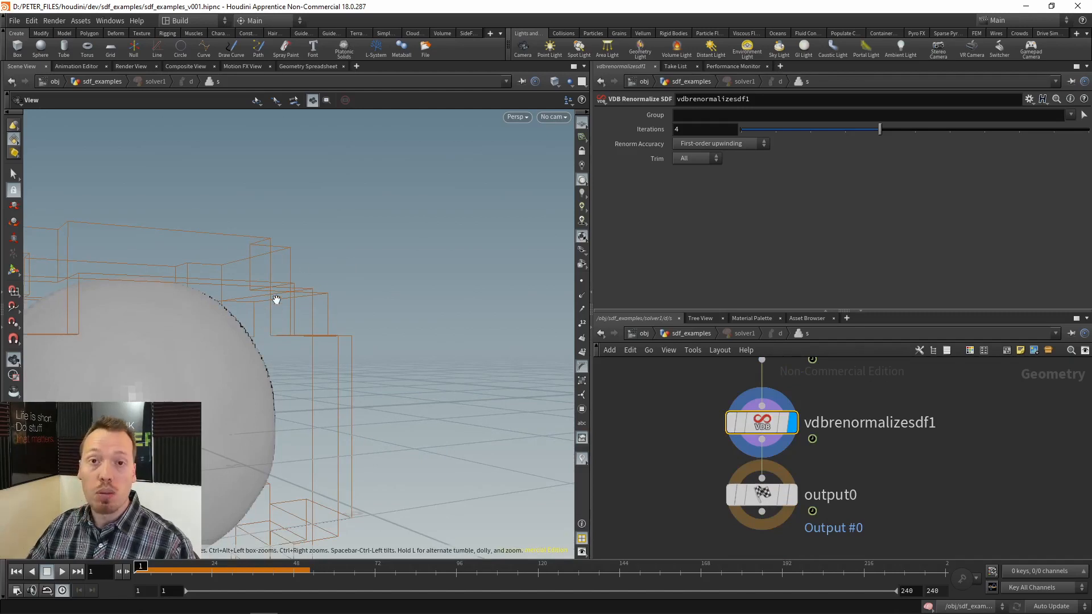
# - Display the solver's output0 node, go back up to sdf_examples, and play the simulation for about 20 frames
pyautogui.click(792, 495)
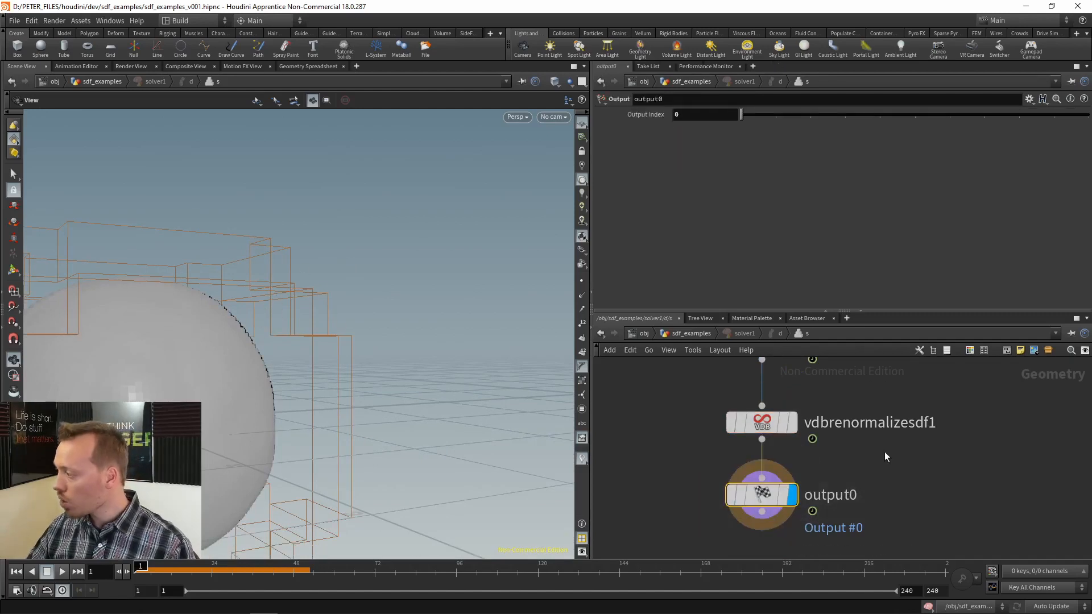
pyautogui.press('u')
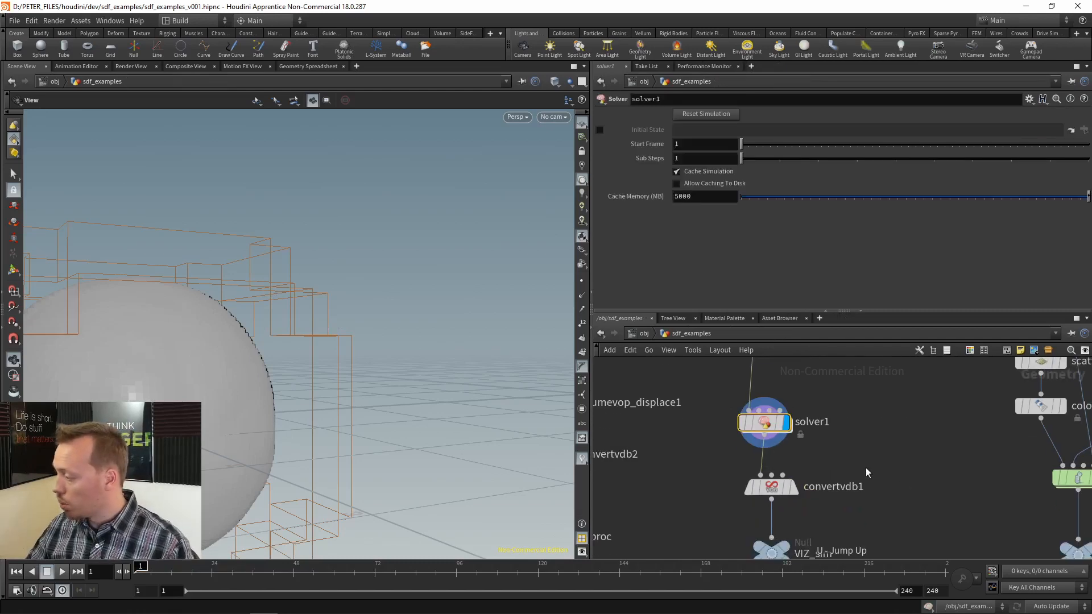
pyautogui.click(62, 571)
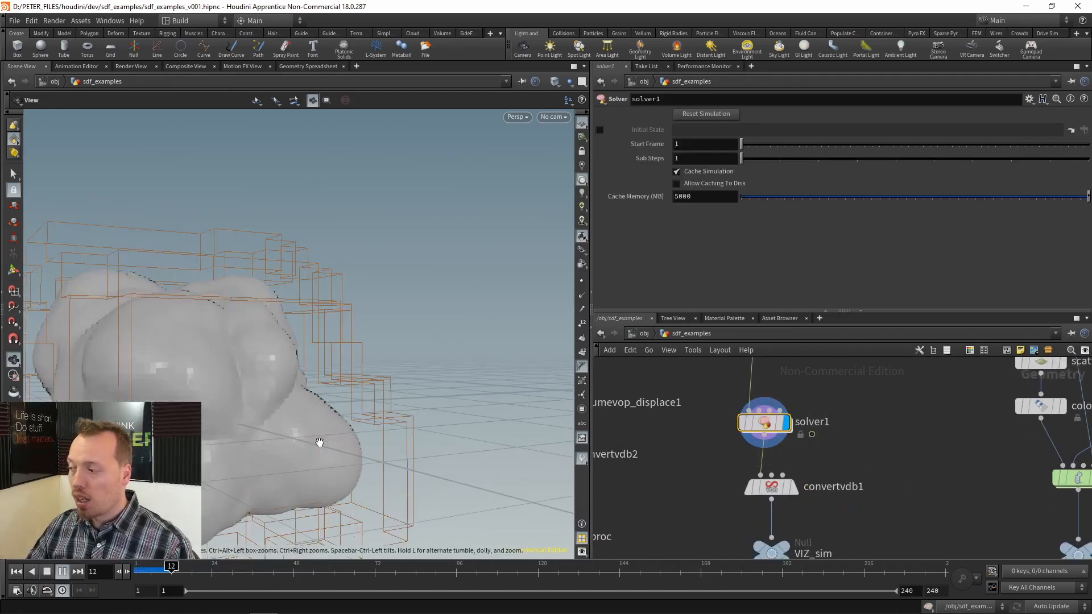
pyautogui.click(48, 571)
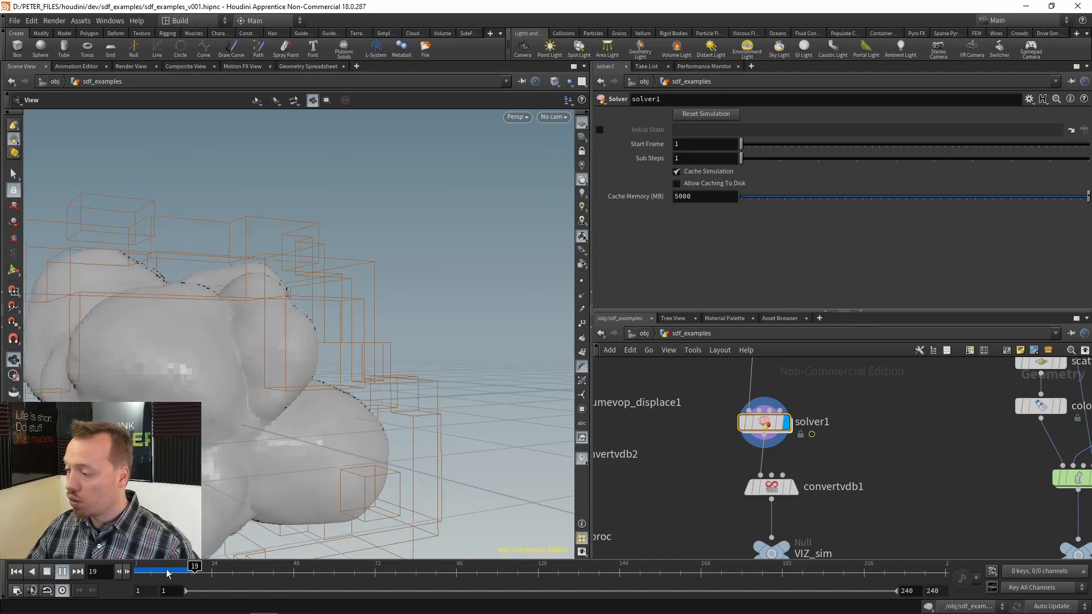
# - Display convertvdb1 in wireframe, replay the growing mesh from frame 1, and rewind to the first frame
pyautogui.click(793, 488)
pyautogui.click(772, 488)
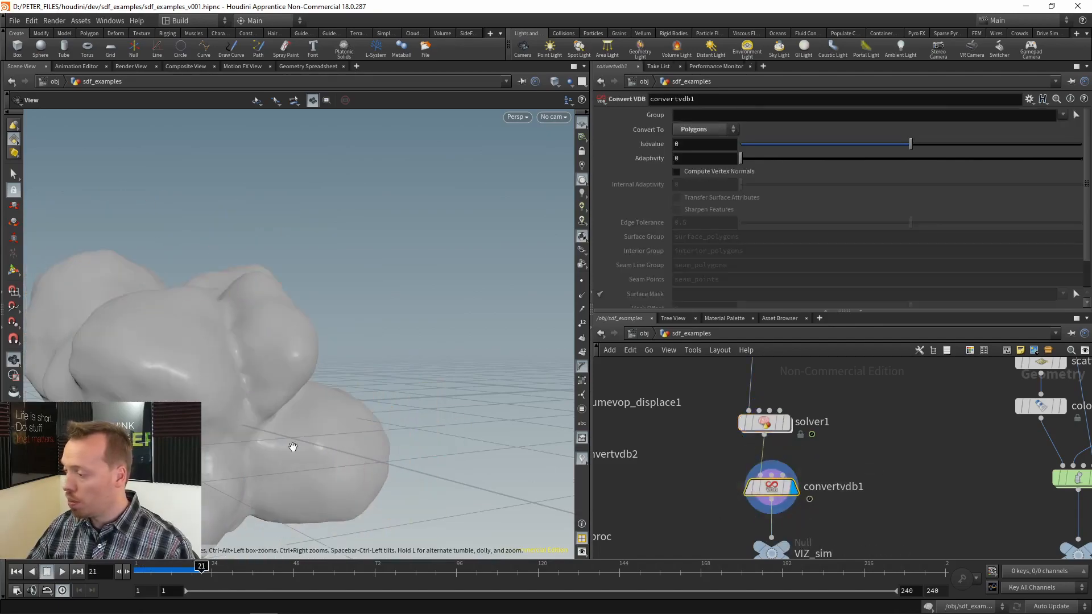
pyautogui.press('w')
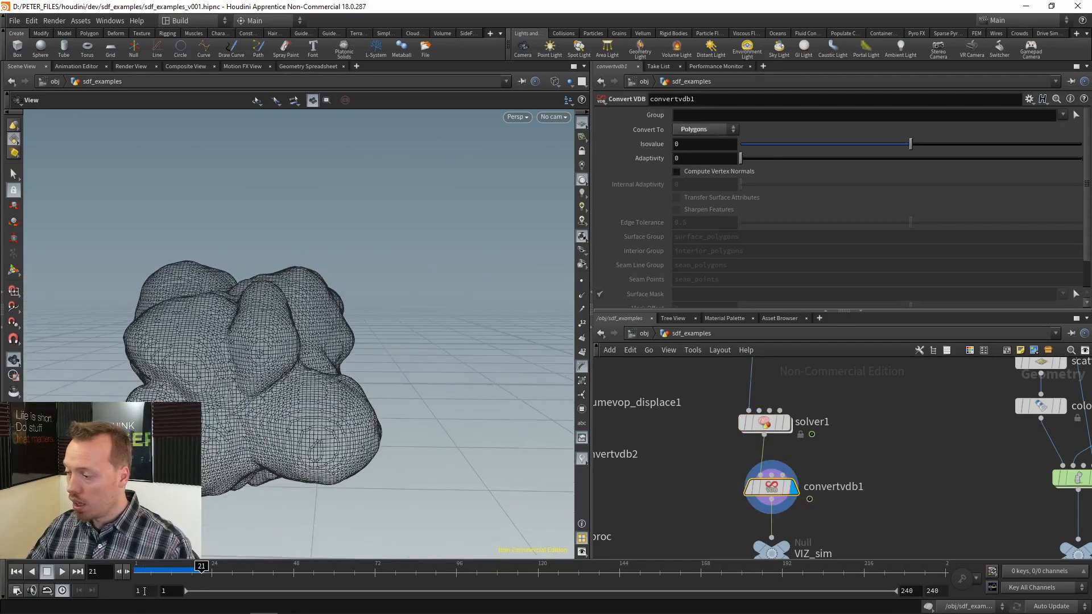
pyautogui.click(16, 571)
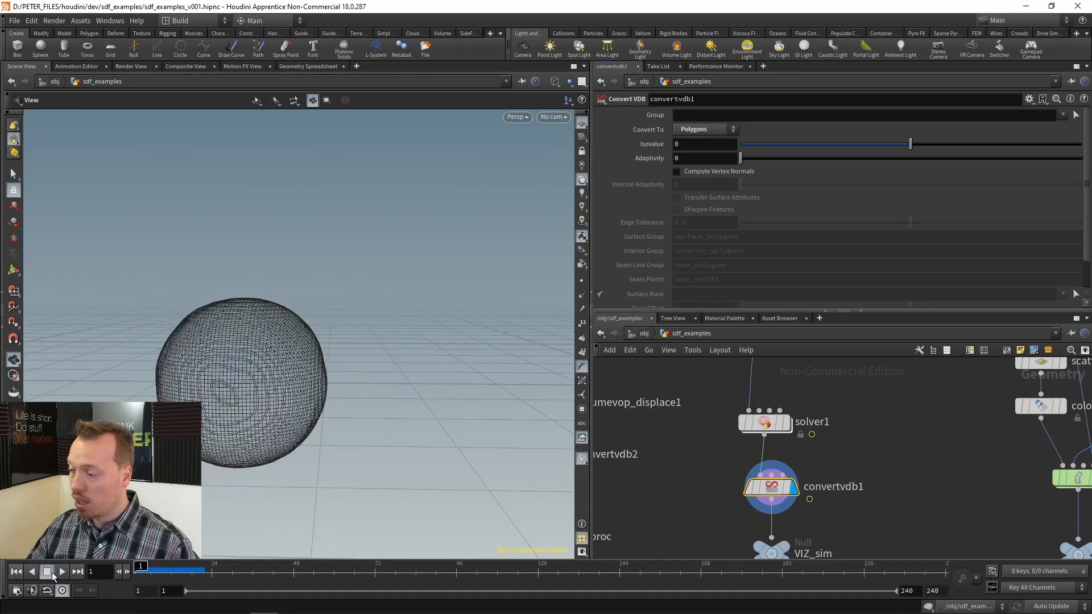
pyautogui.click(62, 572)
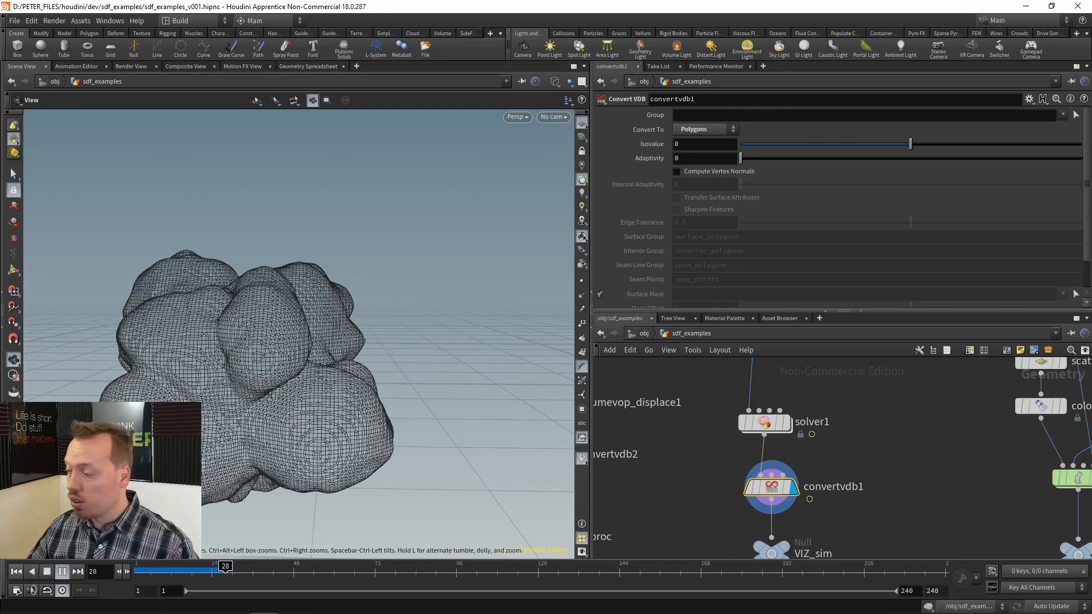
pyautogui.click(47, 572)
pyautogui.click(16, 572)
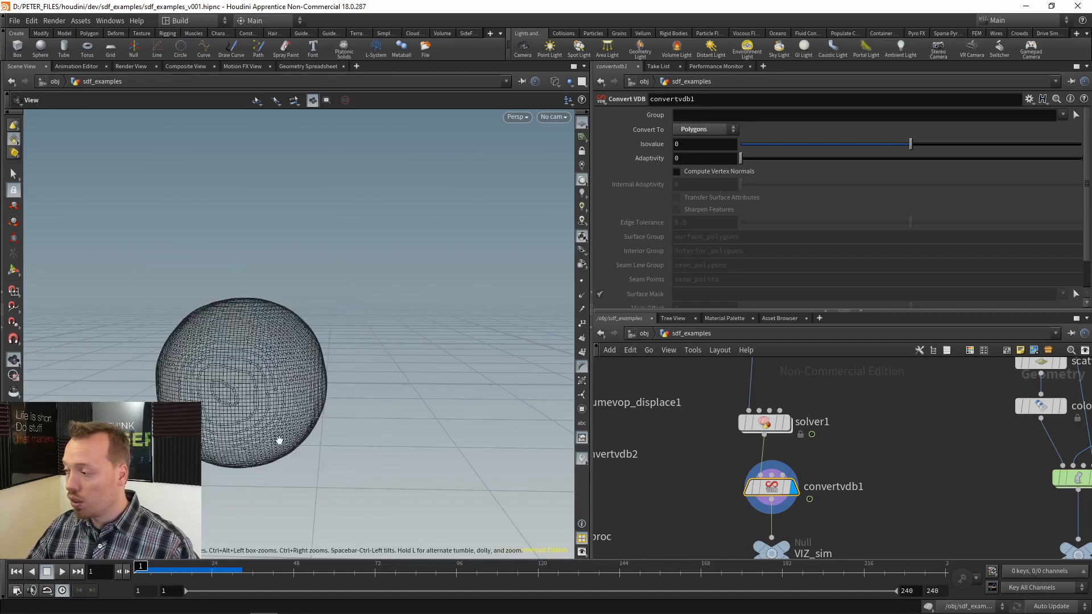
# - Scrub the timeline to frame 27 and examine the displaced wireframe mesh from different angles
pyautogui.moveTo(261, 390)
pyautogui.mouseDown()
pyautogui.moveTo(303, 409)
pyautogui.moveTo(244, 403)
pyautogui.mouseUp()
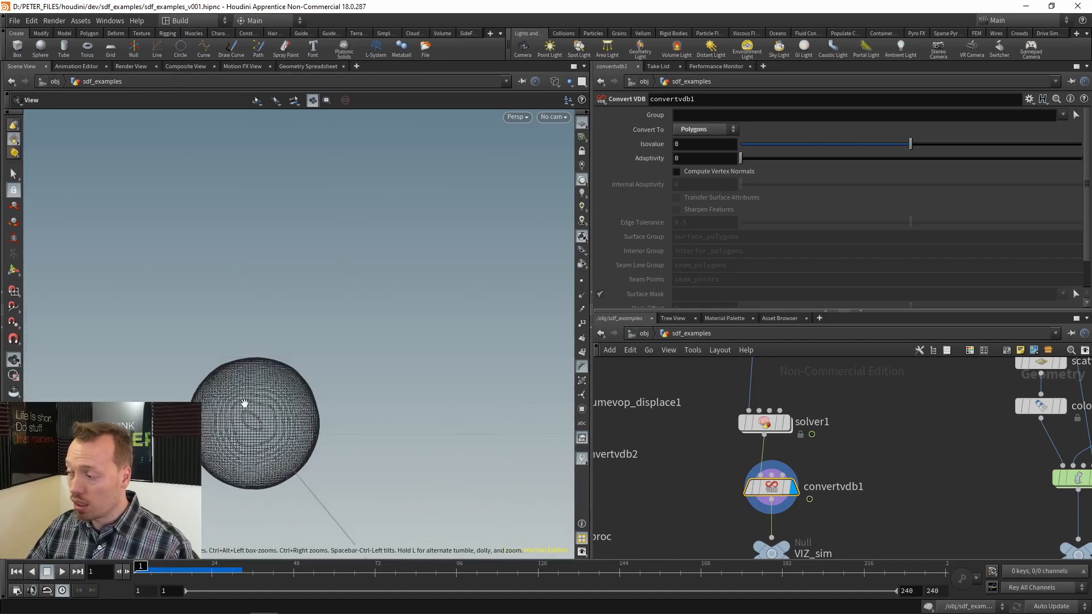
pyautogui.moveTo(147, 570); pyautogui.dragTo(224, 567)
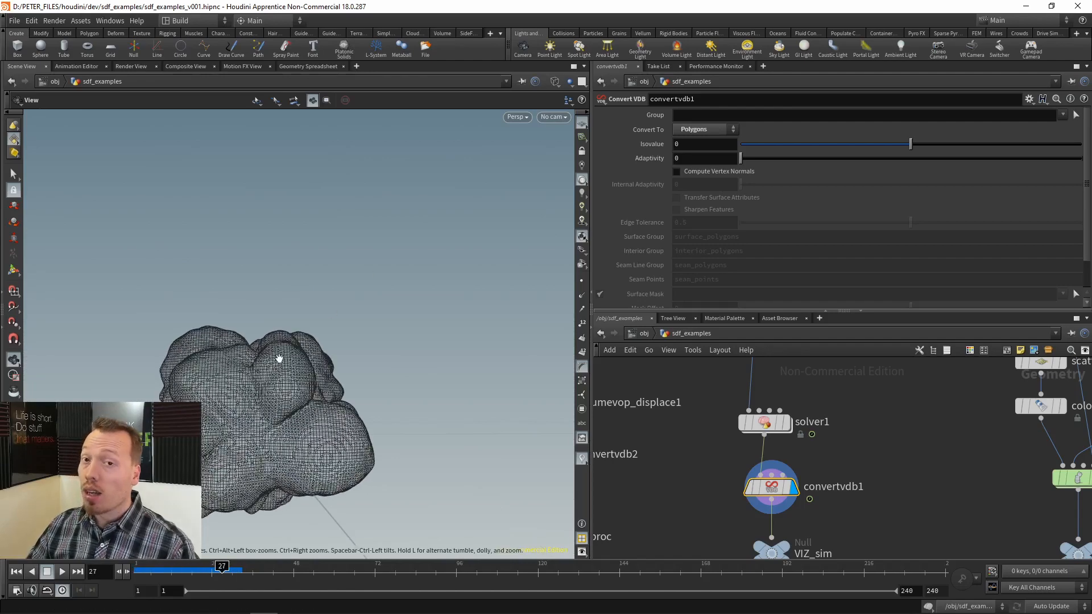
pyautogui.moveTo(261, 395); pyautogui.dragTo(246, 426)
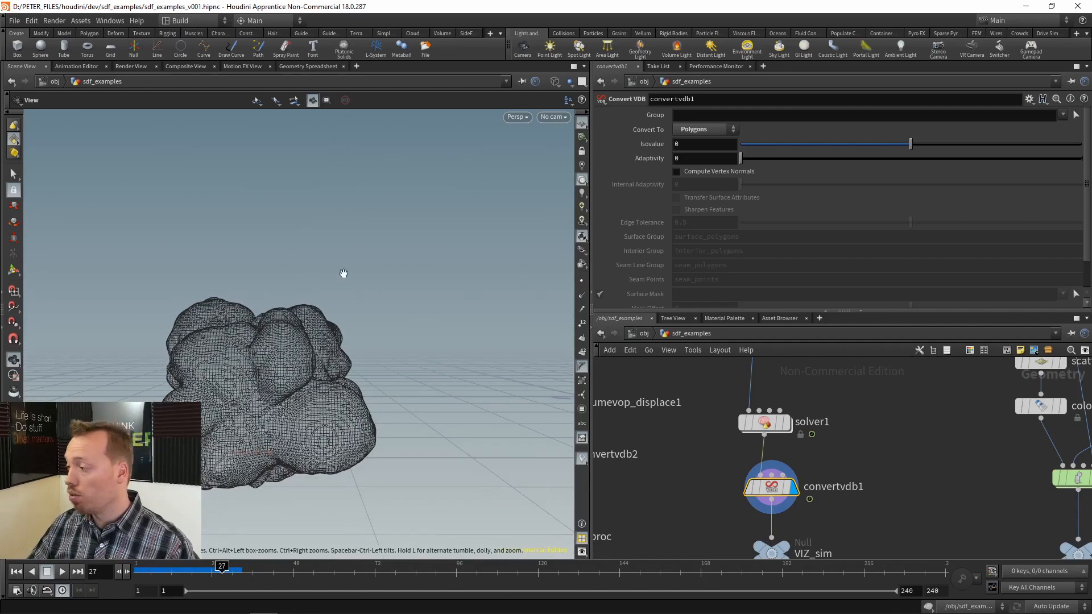
pyautogui.moveTo(480, 165); pyautogui.dragTo(58, 134)
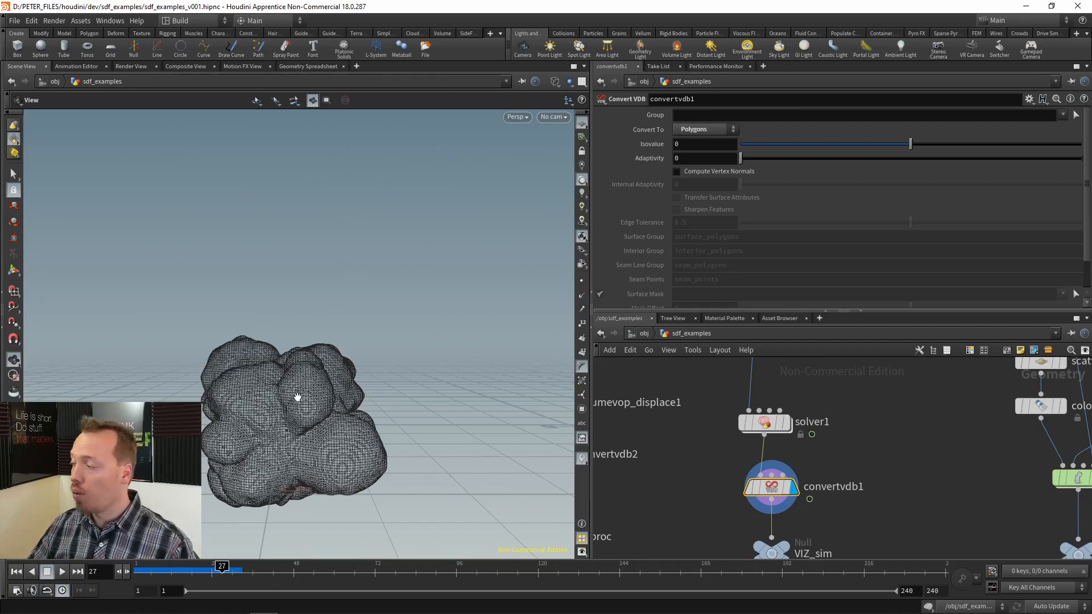
# - Add a Pig Head test geometry node beside solver1 and display it
pyautogui.moveTo(714, 444); pyautogui.dragTo(673, 468, button='middle')
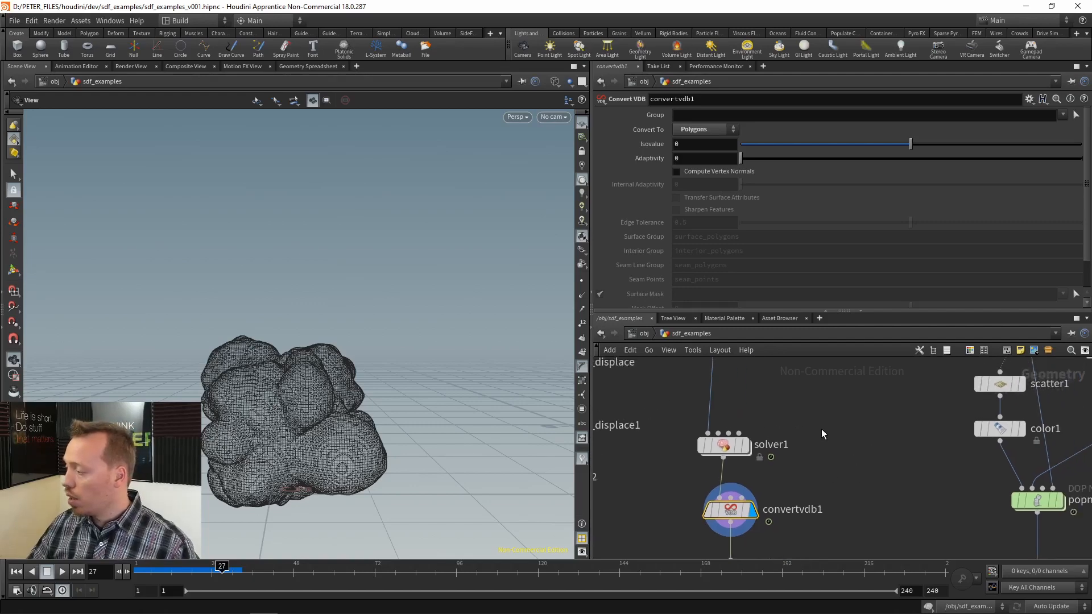
pyautogui.press('Tab')
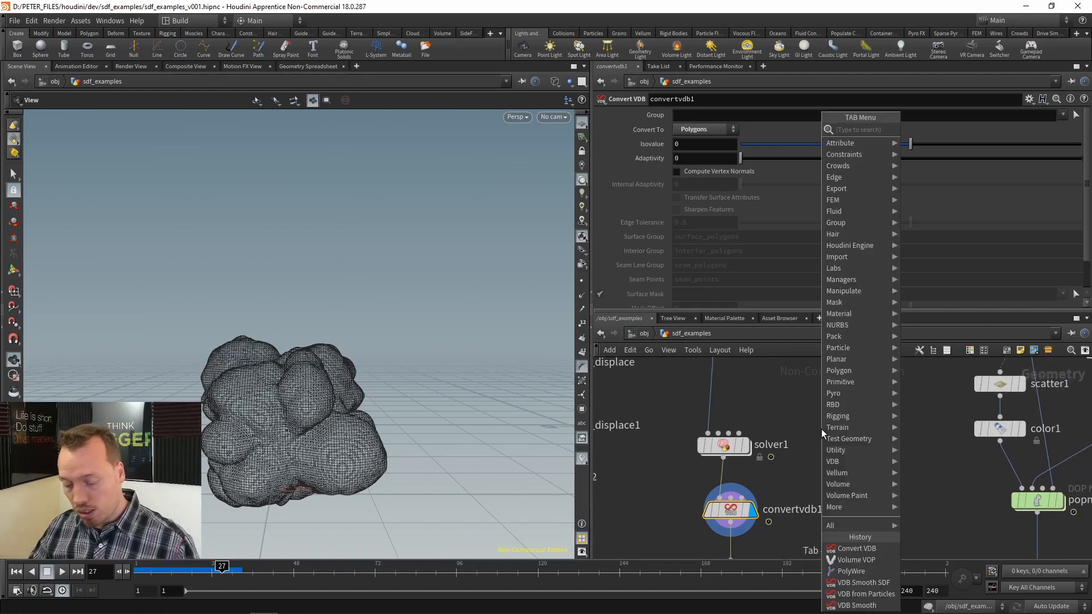
pyautogui.write('pig')
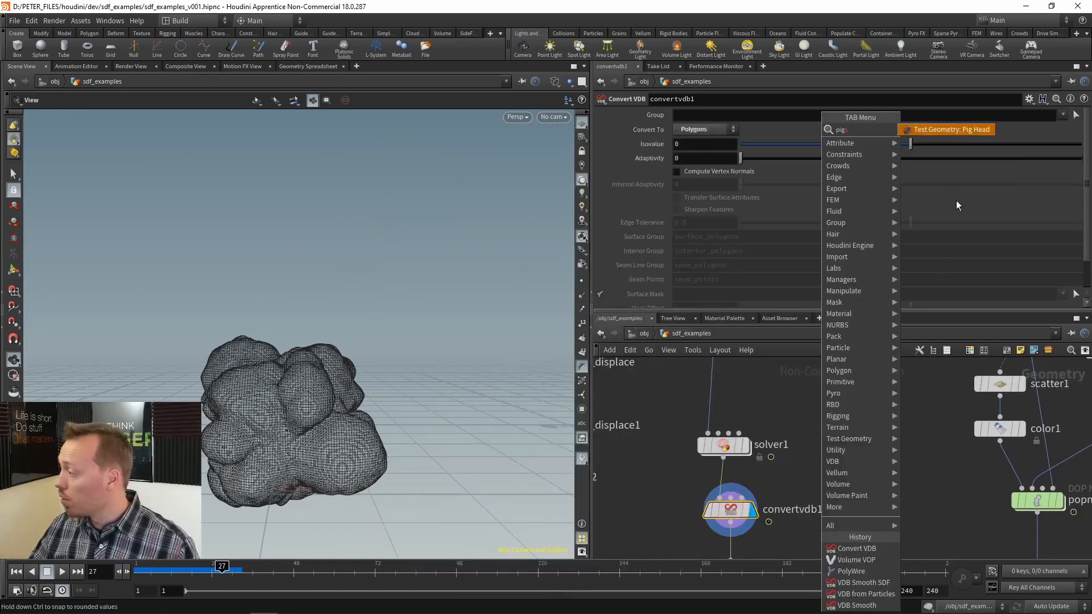
pyautogui.click(934, 132)
pyautogui.click(828, 387)
pyautogui.scroll(2, 857, 477)
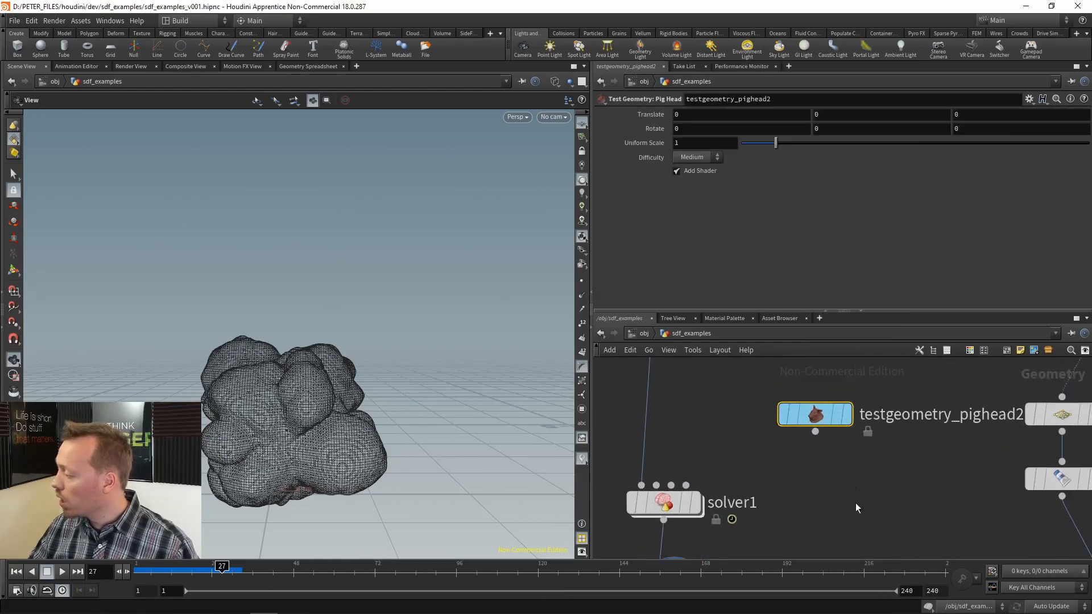
pyautogui.click(847, 414)
# - Add a Transform node, connect it after the new pig head, and display it
pyautogui.press('Tab')
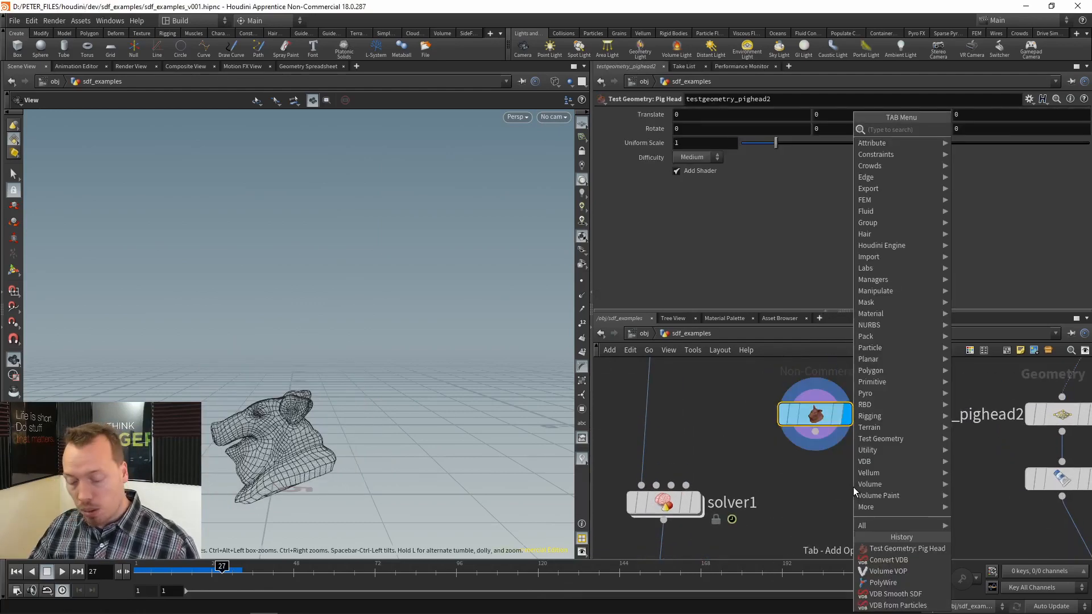
pyautogui.write('tra')
pyautogui.click(981, 153)
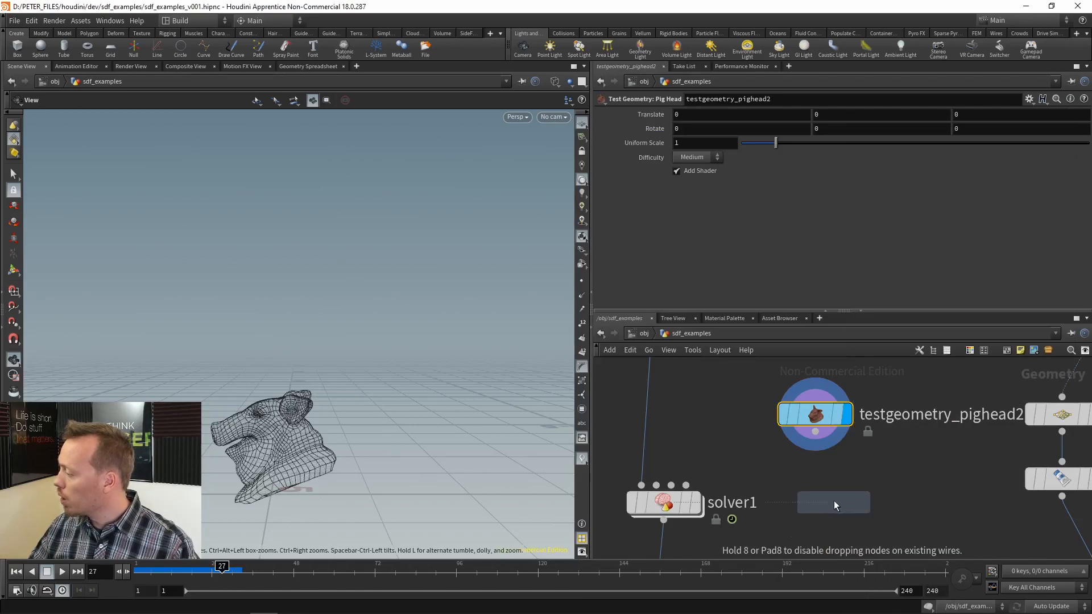
pyautogui.click(834, 500)
pyautogui.scroll(-2, 875, 473)
pyautogui.moveTo(862, 438); pyautogui.dragTo(786, 427)
pyautogui.click(866, 496)
pyautogui.scroll(3, 865, 494)
pyautogui.click(860, 427)
pyautogui.click(806, 430)
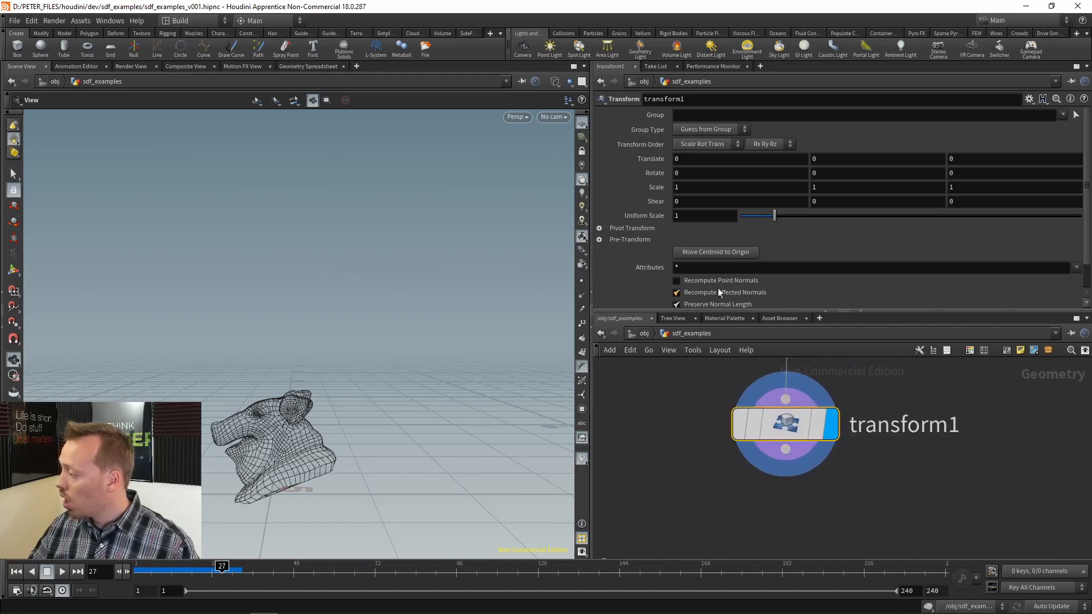
# - Scale the pig head uniformly to 2.93, raise it 3 units in Y, and shift it about -1.5 in Z
pyautogui.moveTo(789, 218); pyautogui.dragTo(840, 222)
pyautogui.moveTo(839, 160); pyautogui.dragTo(973, 162, button='middle')
pyautogui.press('Return')
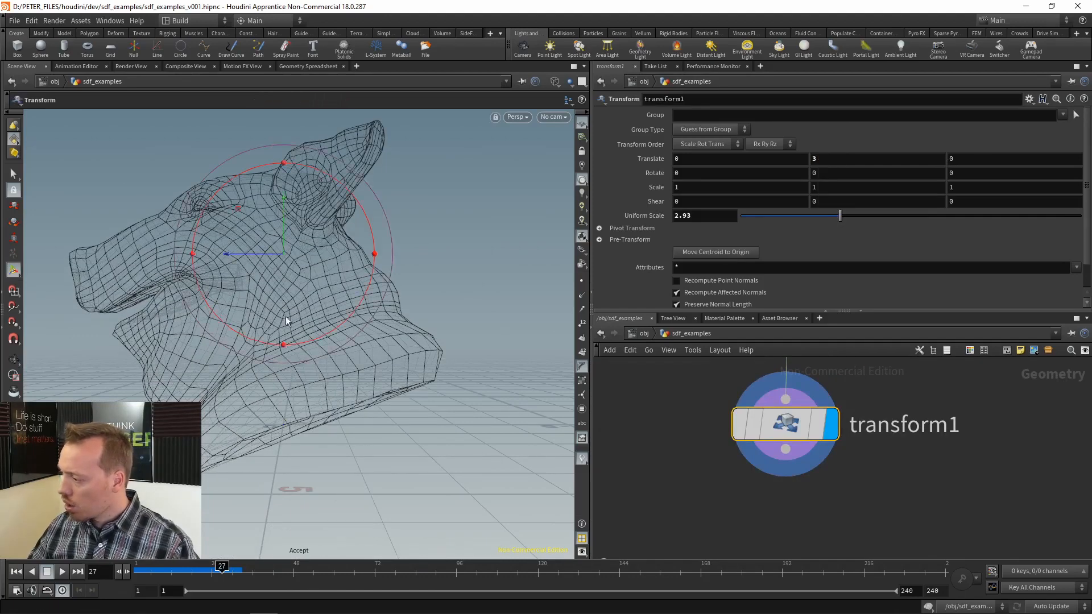
pyautogui.moveTo(230, 256); pyautogui.dragTo(315, 272)
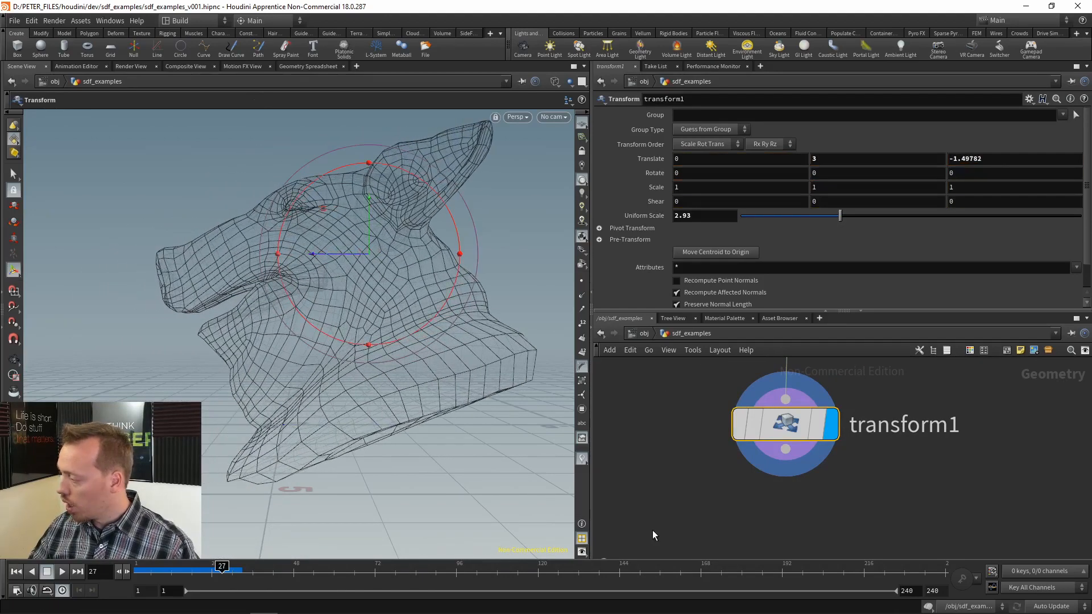
# - Display the VDB from Polygons node below sphere1 to compare the sphere's placement and size with the pig head
pyautogui.moveTo(653, 530); pyautogui.dragTo(817, 542, button='middle')
pyautogui.click(801, 454)
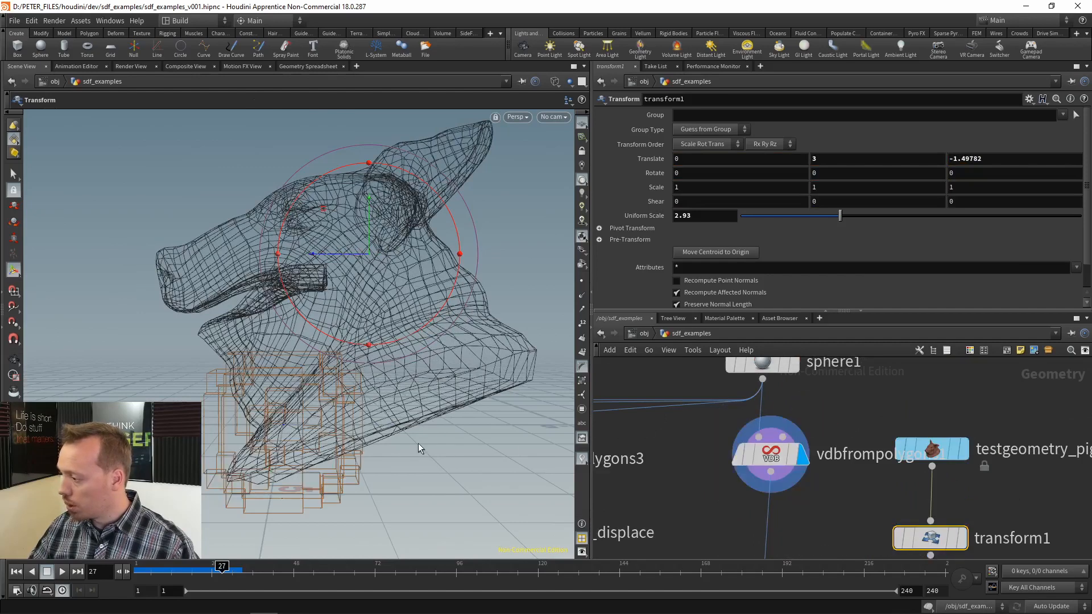
pyautogui.moveTo(891, 517); pyautogui.dragTo(851, 469, button='middle')
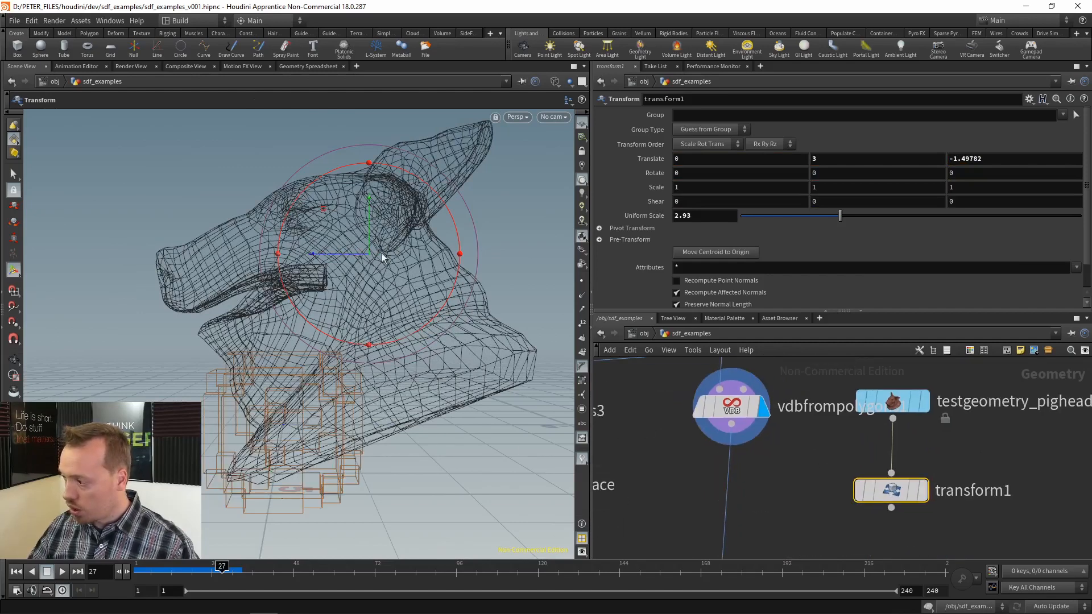
pyautogui.press('Escape')
# - Convert the transformed pig head to an SDF with VDB from Polygons and wire it toward solver1's second input
pyautogui.moveTo(821, 514); pyautogui.dragTo(759, 456, button='middle')
pyautogui.press('Tab')
pyautogui.write('vdb fro')
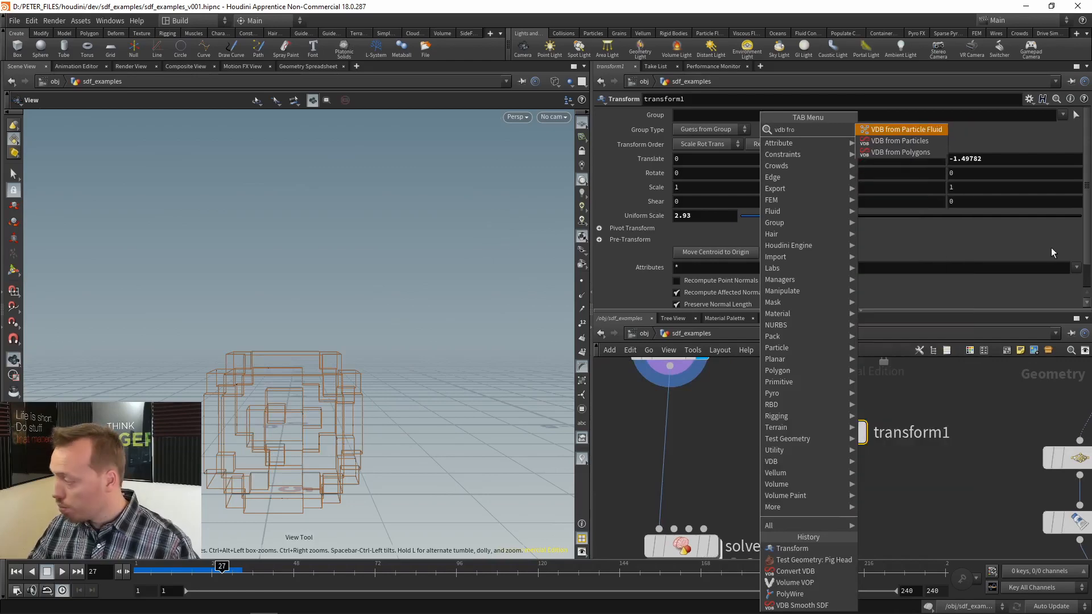
pyautogui.click(916, 151)
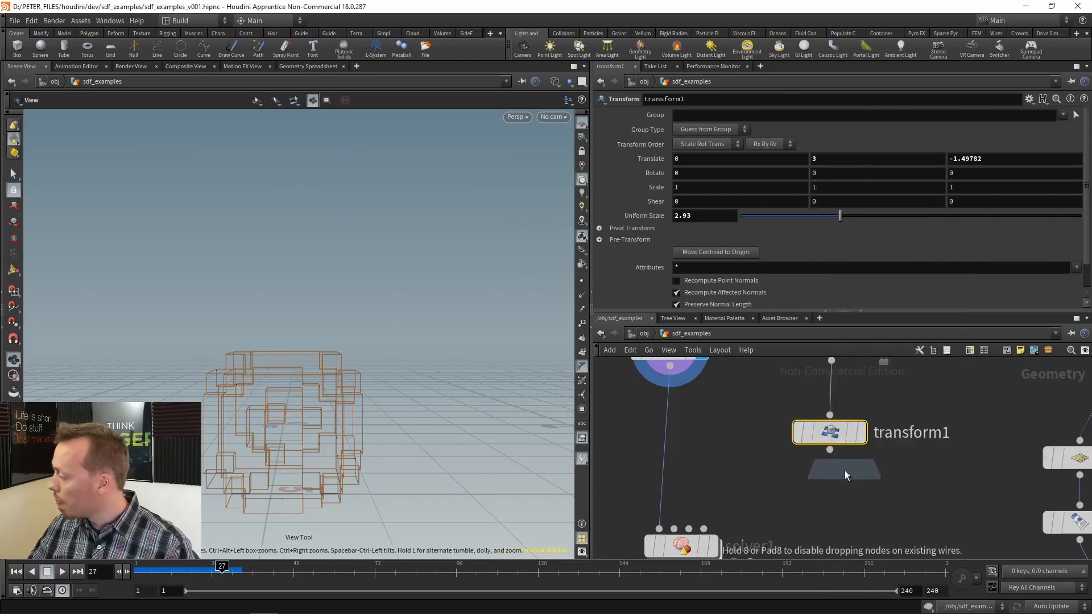
pyautogui.click(843, 463)
pyautogui.click(830, 449)
pyautogui.click(817, 486)
pyautogui.click(862, 503)
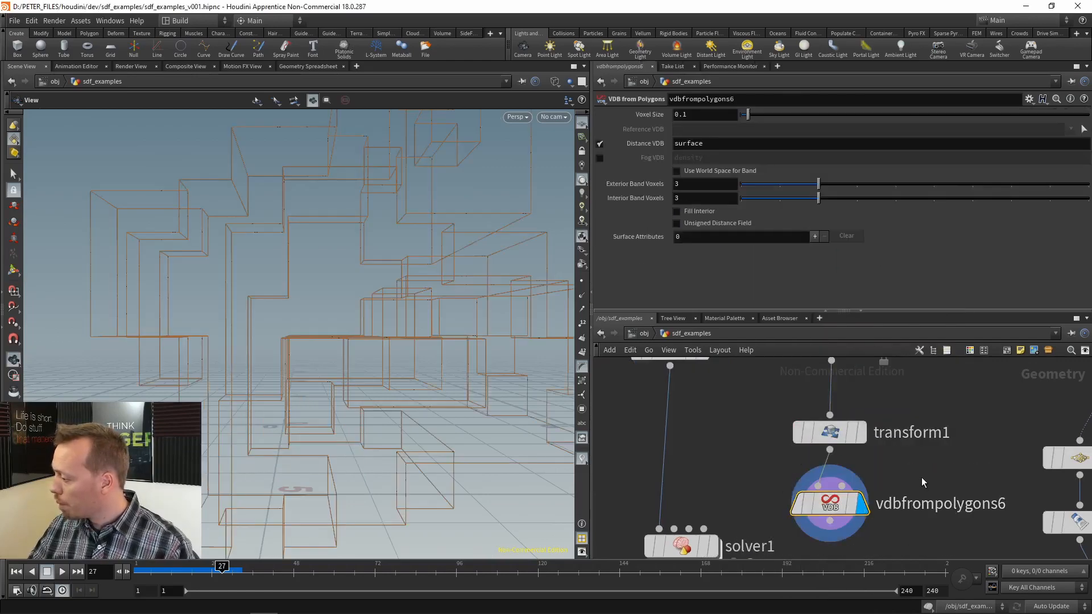
pyautogui.press('w')
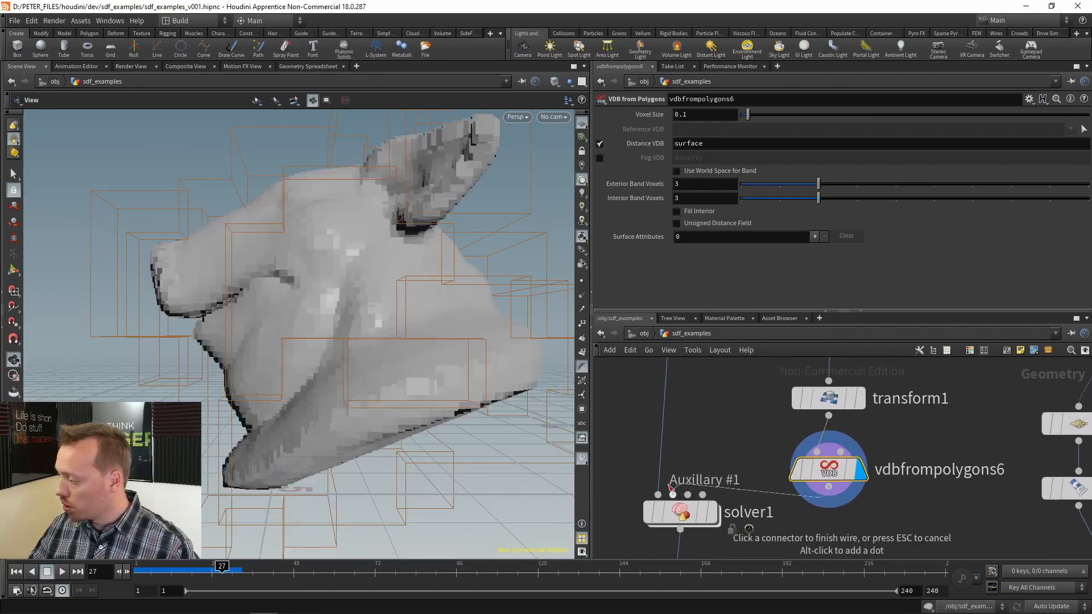
# - Inside solver1, move the Input_2 object merge down beside switch1 and display it
pyautogui.doubleClick(681, 512)
pyautogui.scroll(-3, 877, 471)
pyautogui.moveTo(877, 471); pyautogui.dragTo(783, 500, button='middle')
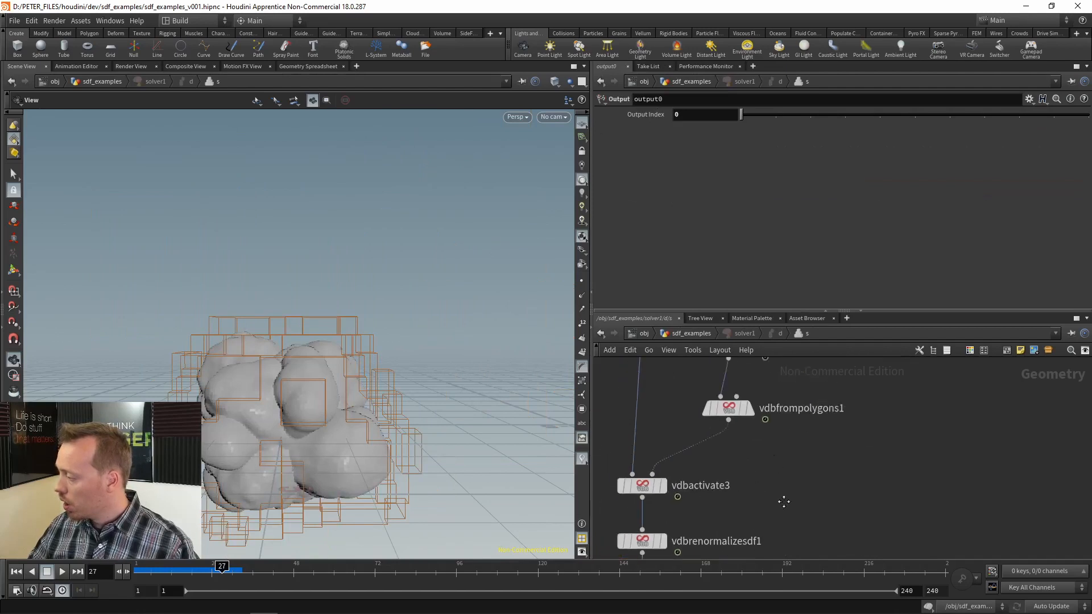
pyautogui.moveTo(821, 387); pyautogui.dragTo(818, 538, button='middle')
pyautogui.moveTo(811, 455); pyautogui.dragTo(875, 501, button='middle')
pyautogui.moveTo(792, 452); pyautogui.dragTo(690, 478)
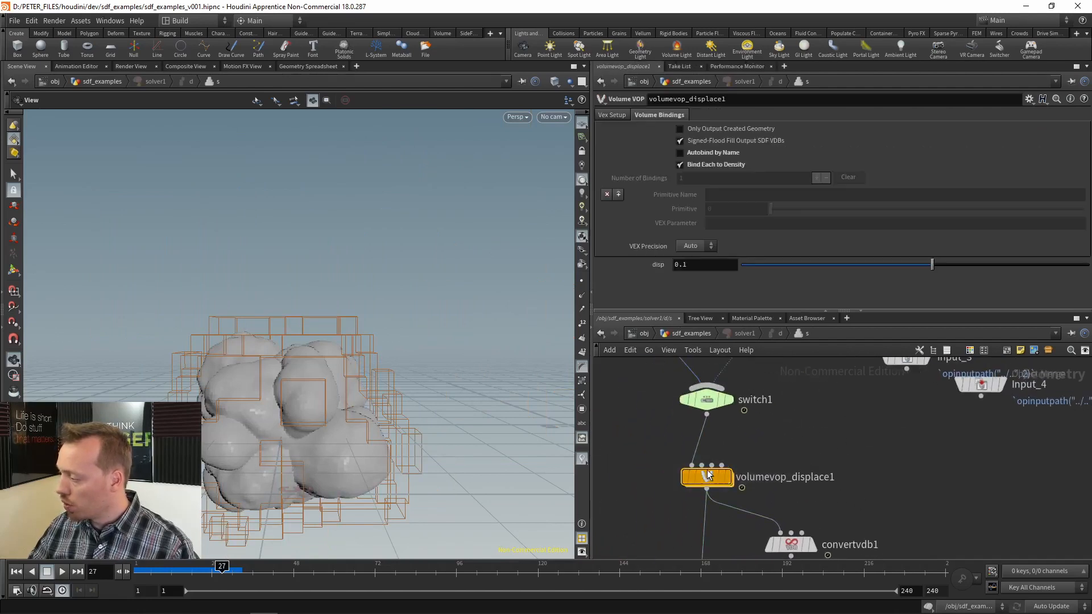
pyautogui.moveTo(838, 446); pyautogui.dragTo(848, 486, button='middle')
pyautogui.moveTo(838, 443); pyautogui.dragTo(811, 506, button='middle')
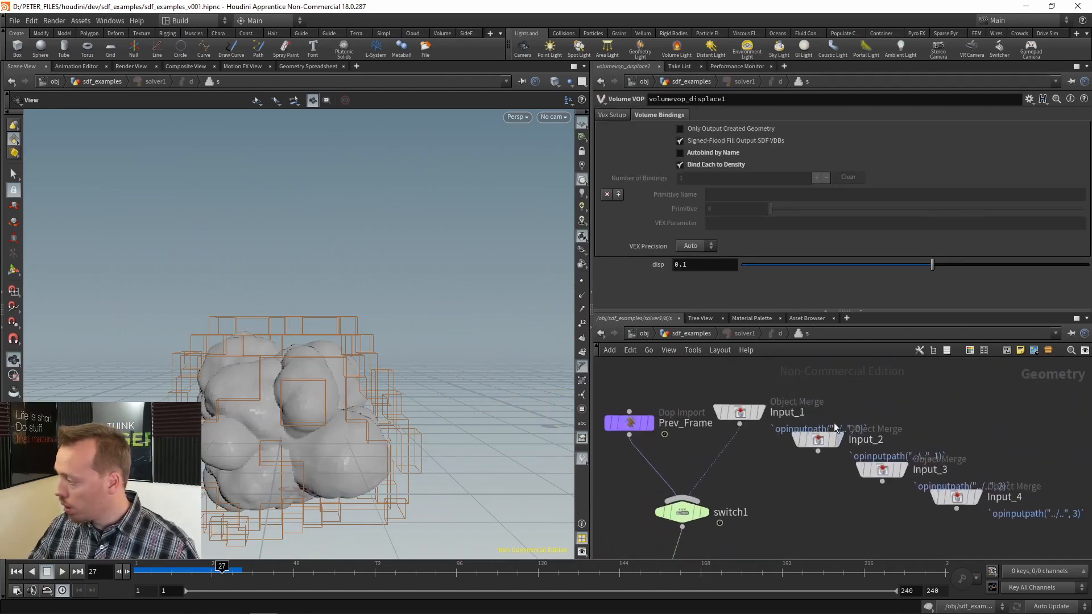
pyautogui.moveTo(814, 436); pyautogui.dragTo(792, 499)
pyautogui.moveTo(749, 483); pyautogui.dragTo(770, 394, button='middle')
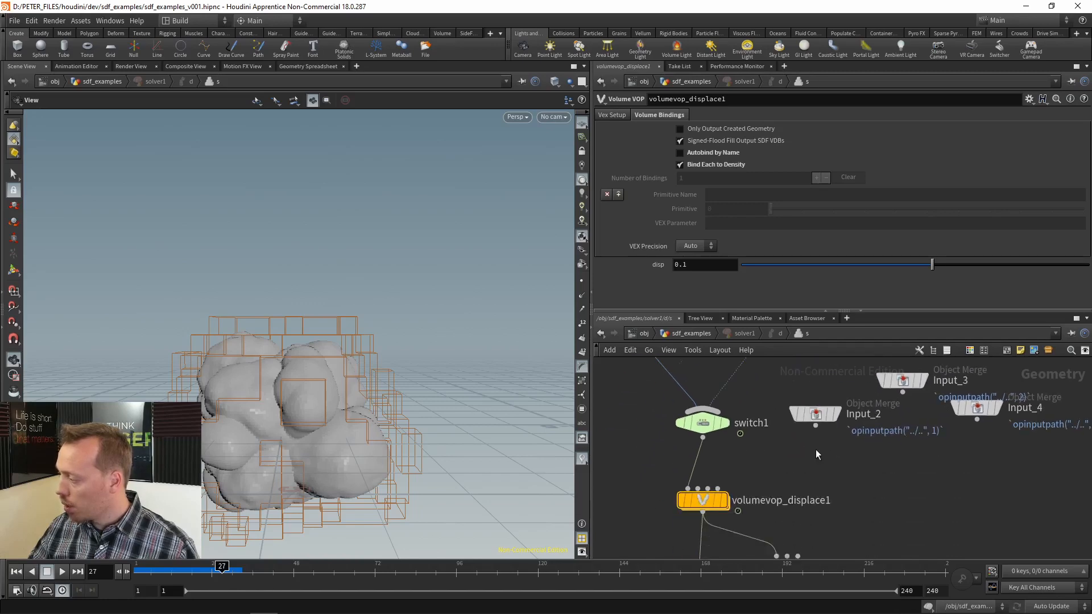
pyautogui.scroll(3, 816, 449)
pyautogui.click(853, 389)
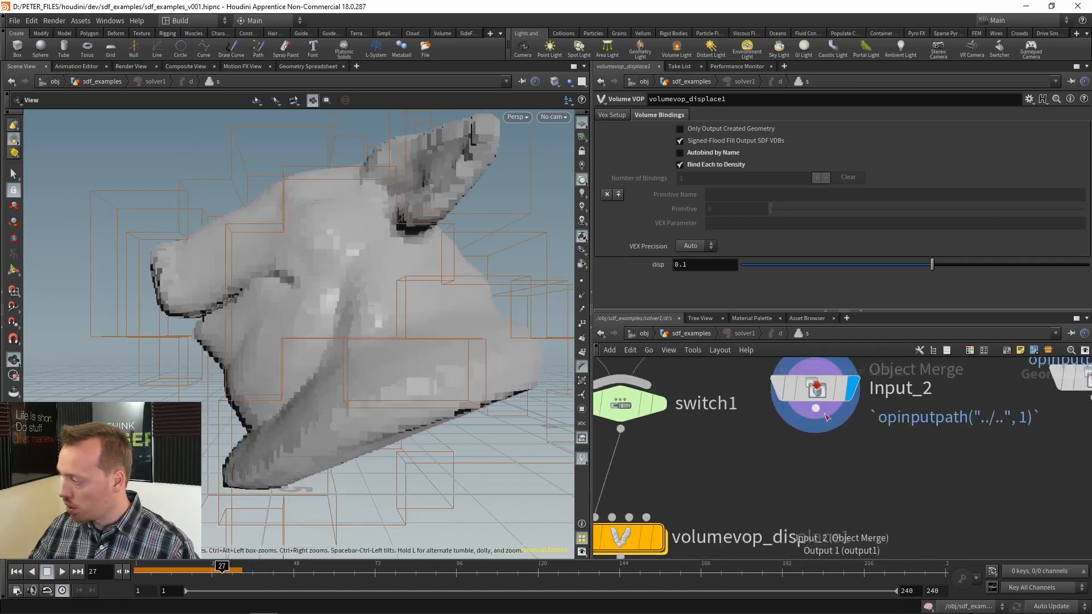
# - Wire Input_2 into the second input of volumevop_displace1
pyautogui.moveTo(728, 467); pyautogui.dragTo(797, 442, button='middle')
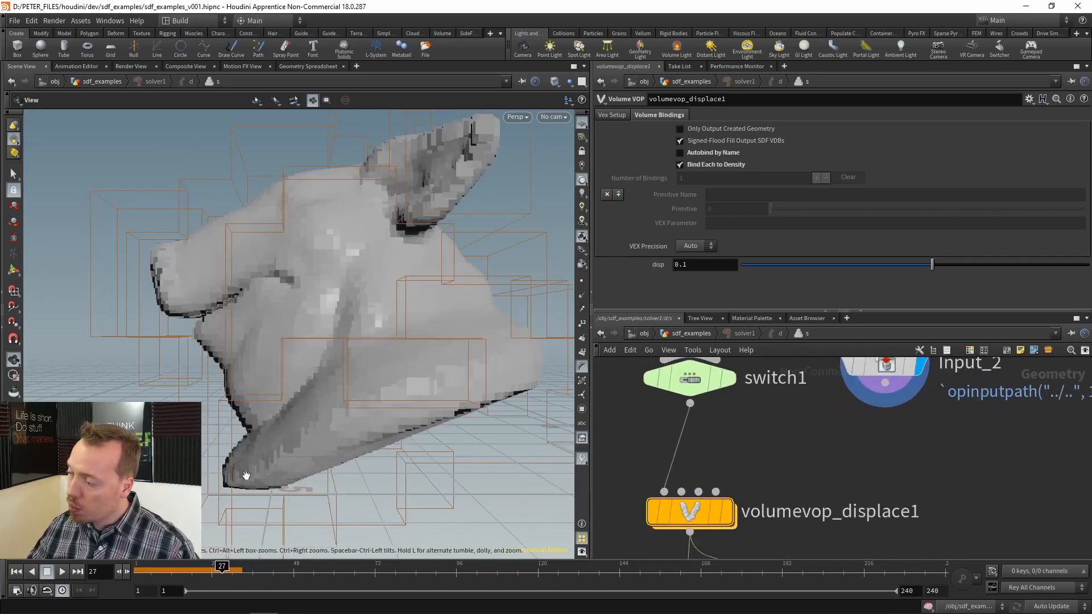
pyautogui.click(885, 383)
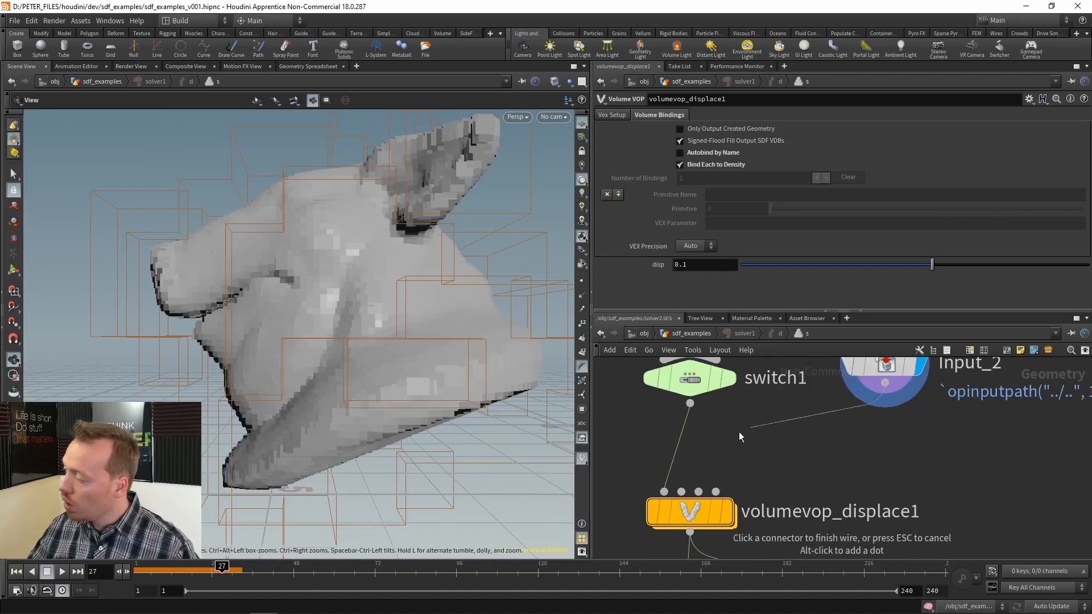
pyautogui.click(687, 488)
pyautogui.moveTo(839, 440); pyautogui.dragTo(860, 423, button='middle')
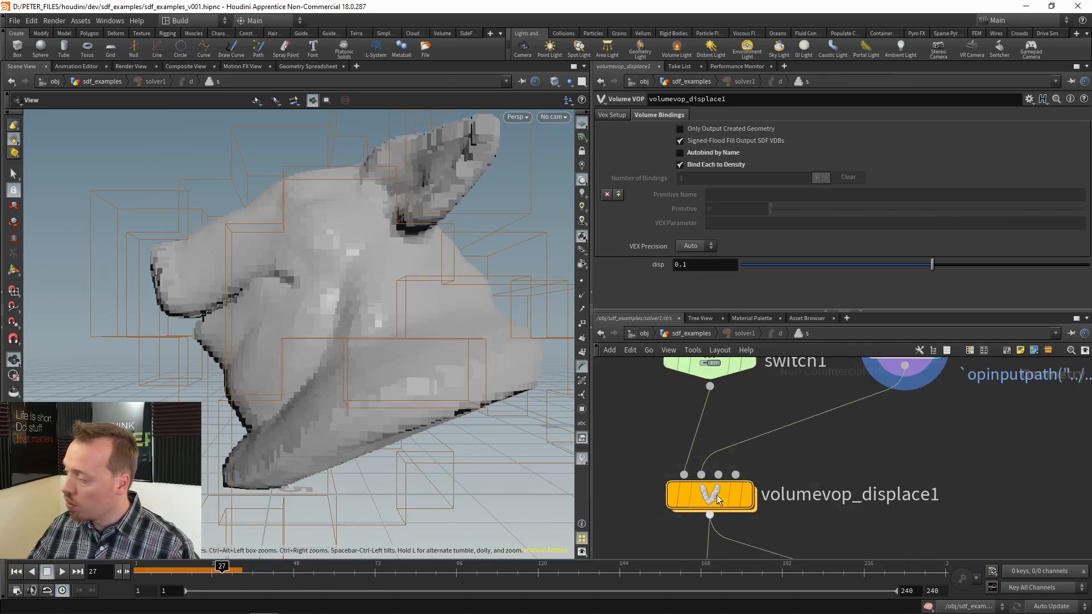
# - Inside volumevop_displace1, duplicate the volumesamplefile1 node and place the copy below turbnoise1
pyautogui.doubleClick(713, 497)
pyautogui.scroll(-4, 930, 439)
pyautogui.click(881, 414)
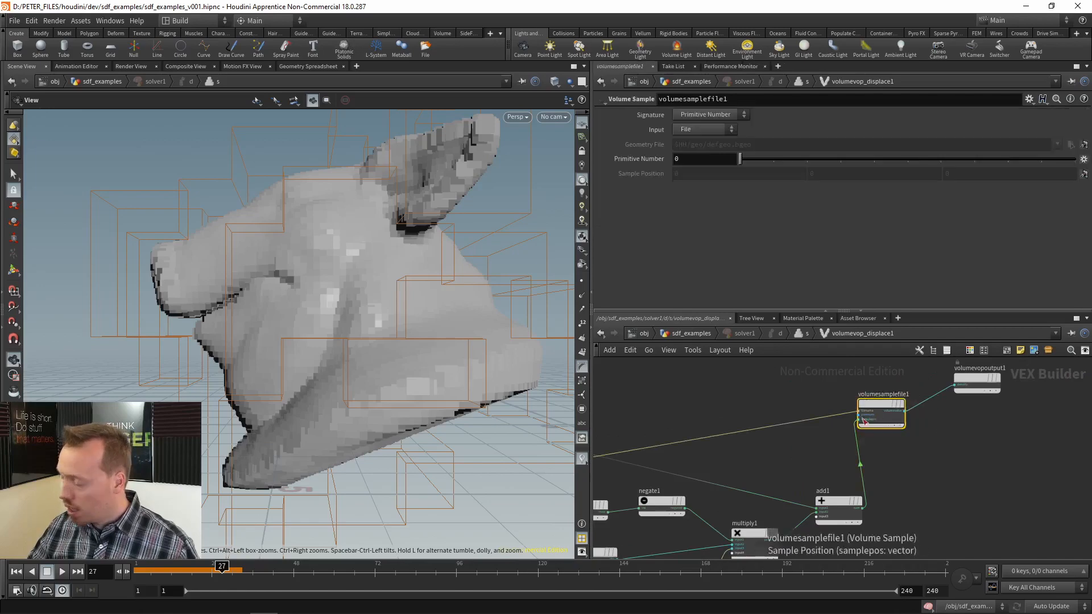
pyautogui.hotkey('ctrl', 'c')
pyautogui.moveTo(723, 401); pyautogui.dragTo(908, 366, button='middle')
pyautogui.scroll(4, 946, 435)
pyautogui.scroll(-3, 716, 459)
pyautogui.scroll(-2, 718, 396)
pyautogui.hotkey('ctrl', 'v')
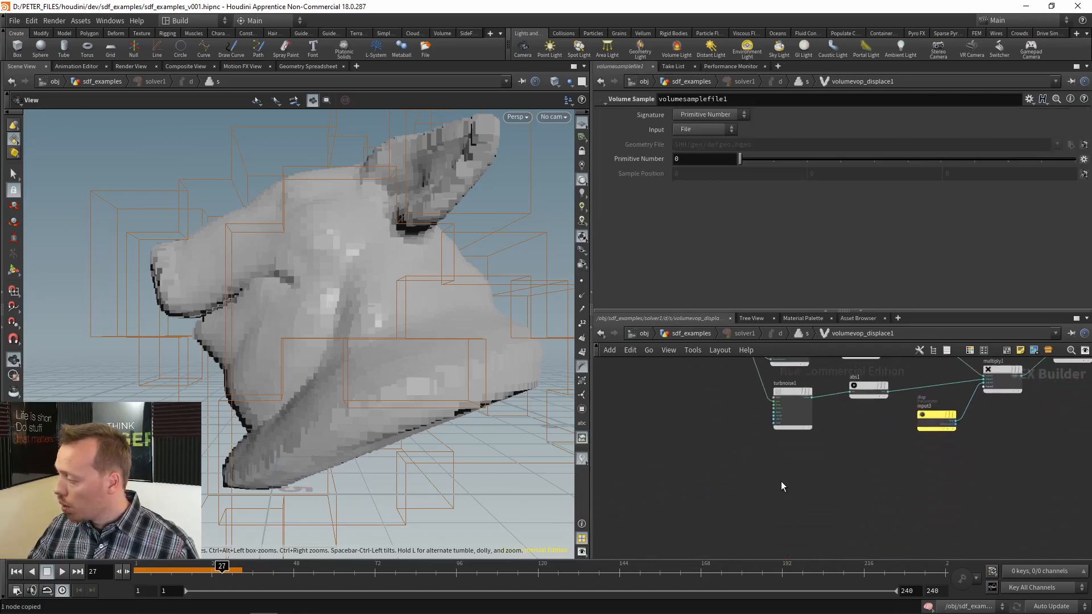
pyautogui.scroll(3, 749, 422)
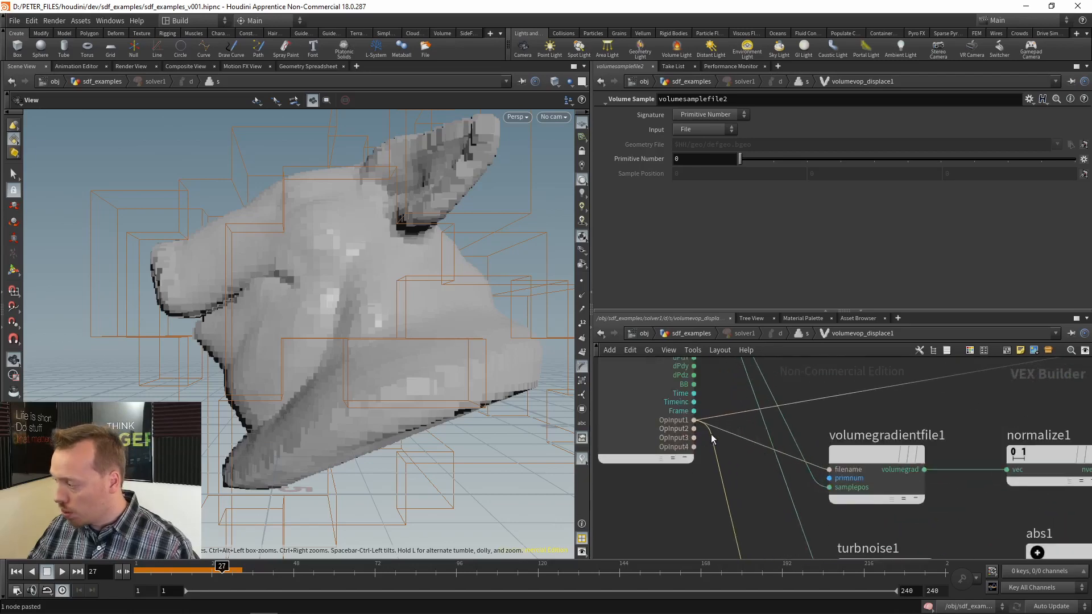
# - Wire OpInput2 of the volume globals into the filename input of volumesamplefile2
pyautogui.click(693, 430)
pyautogui.scroll(3, 674, 450)
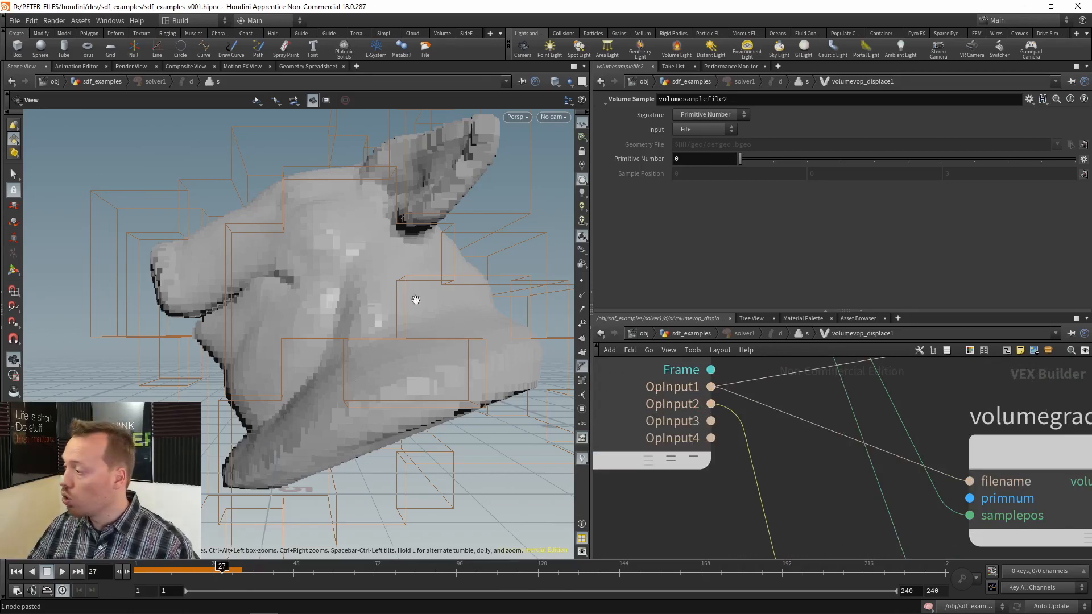
pyautogui.scroll(-5, 776, 500)
pyautogui.moveTo(776, 499); pyautogui.dragTo(740, 348, button='middle')
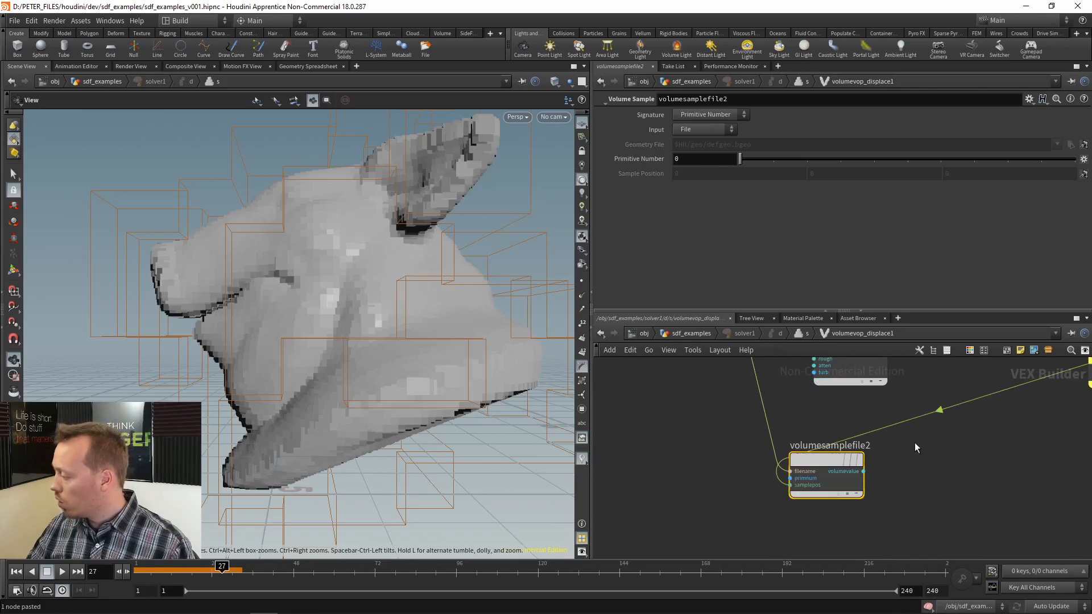
pyautogui.moveTo(937, 456); pyautogui.dragTo(887, 452, button='middle')
# - Wire the global position P into the samplepos input of volumesamplefile2
pyautogui.click(748, 482)
pyautogui.moveTo(661, 418); pyautogui.dragTo(777, 534, button='middle')
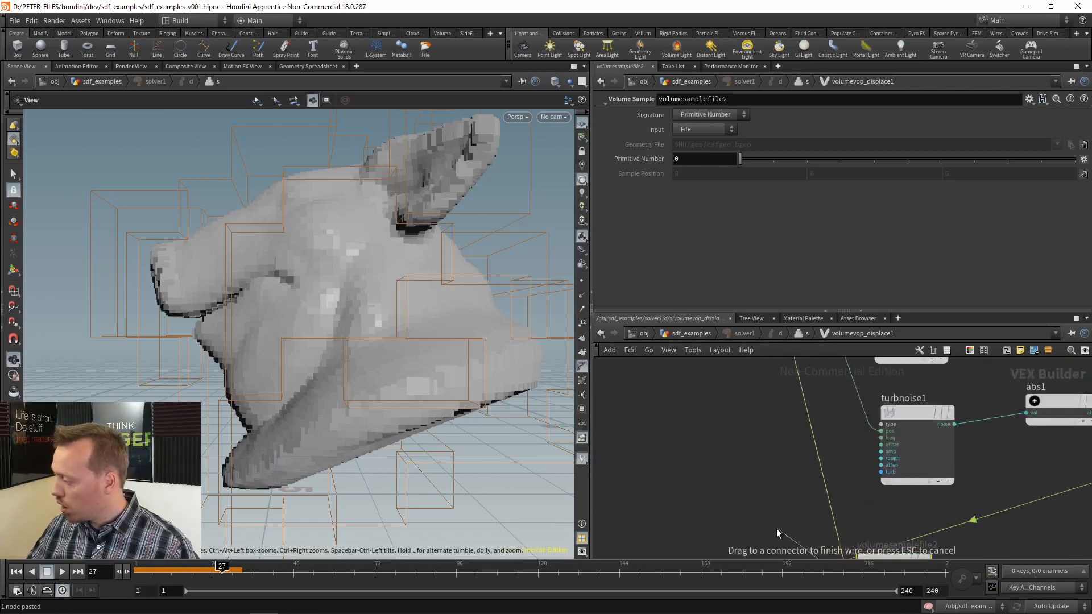
pyautogui.scroll(-5, 777, 534)
pyautogui.moveTo(790, 455); pyautogui.dragTo(795, 507, button='middle')
pyautogui.scroll(6, 797, 419)
pyautogui.click(719, 408)
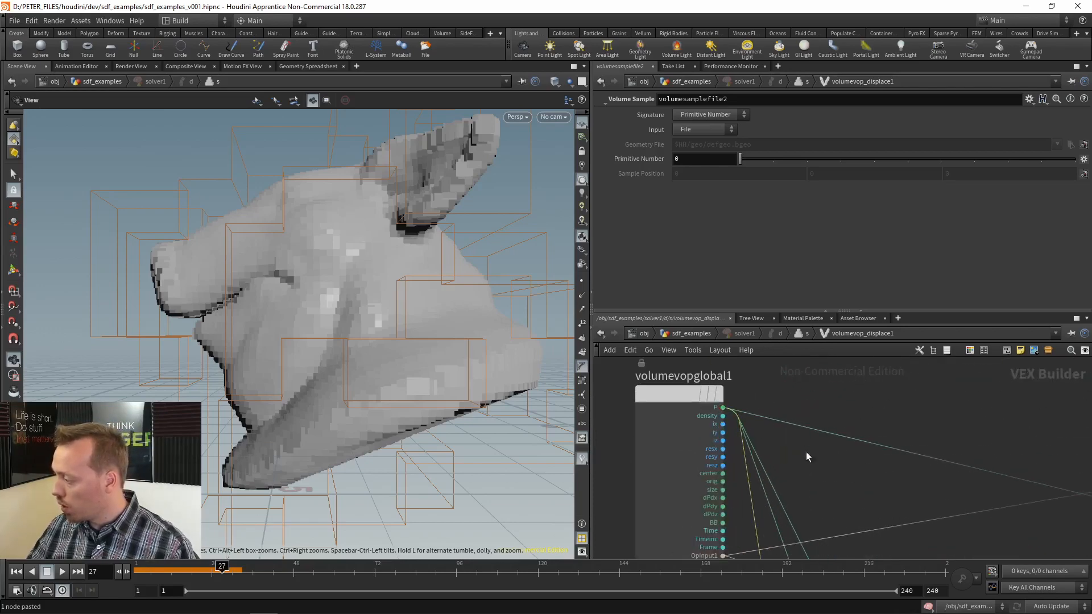
pyautogui.scroll(-4, 806, 452)
pyautogui.scroll(4, 775, 450)
pyautogui.scroll(4, 839, 469)
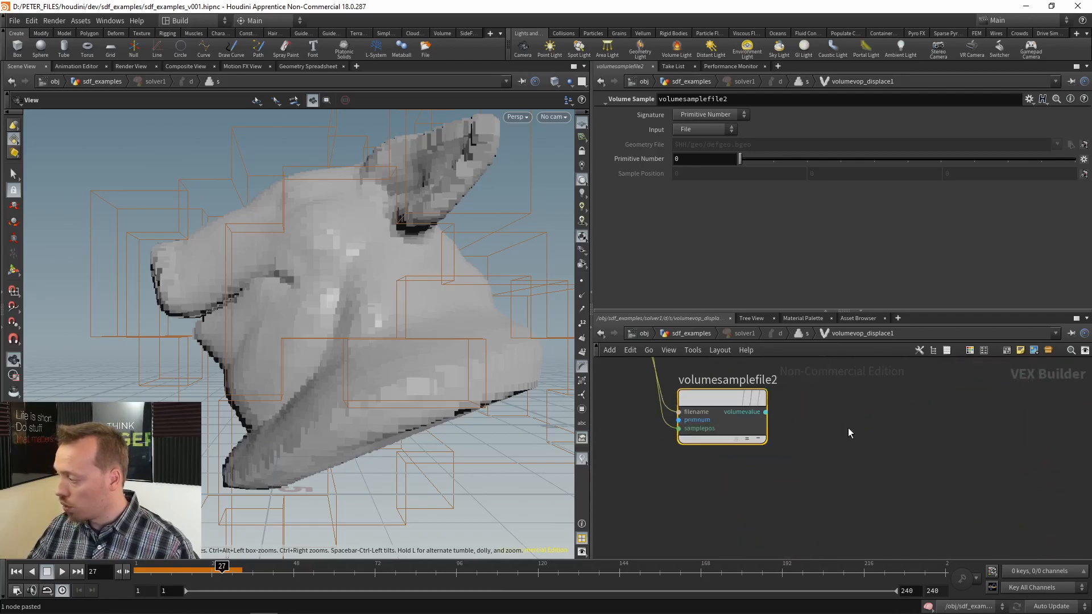
# - Add a Compare node after volumesamplefile2 and feed the sampled volumevalue into its first input
pyautogui.moveTo(852, 387); pyautogui.dragTo(801, 449, button='middle')
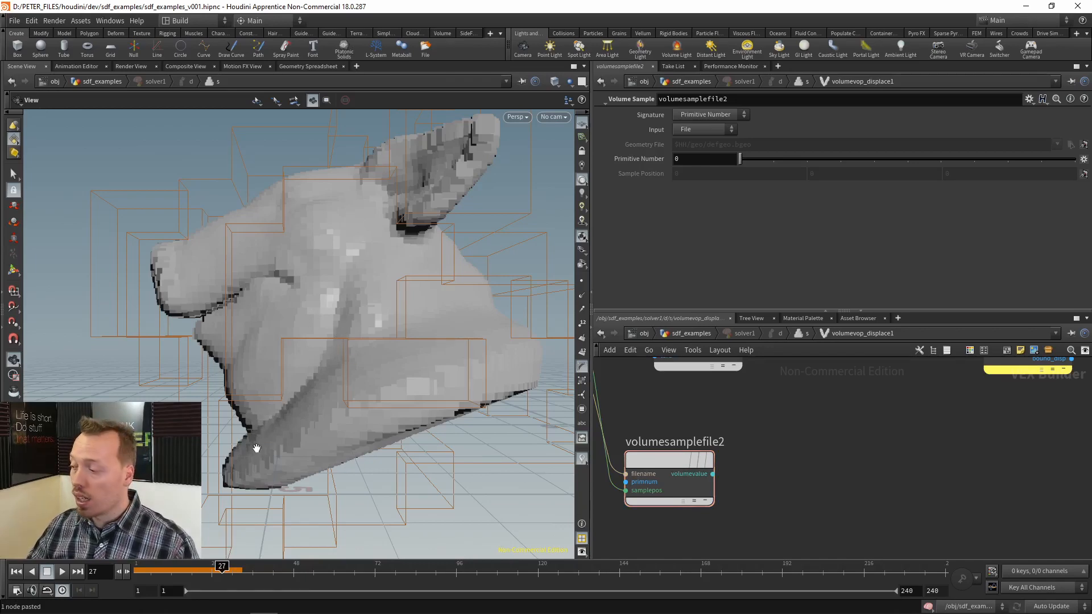
pyautogui.scroll(-4, 786, 451)
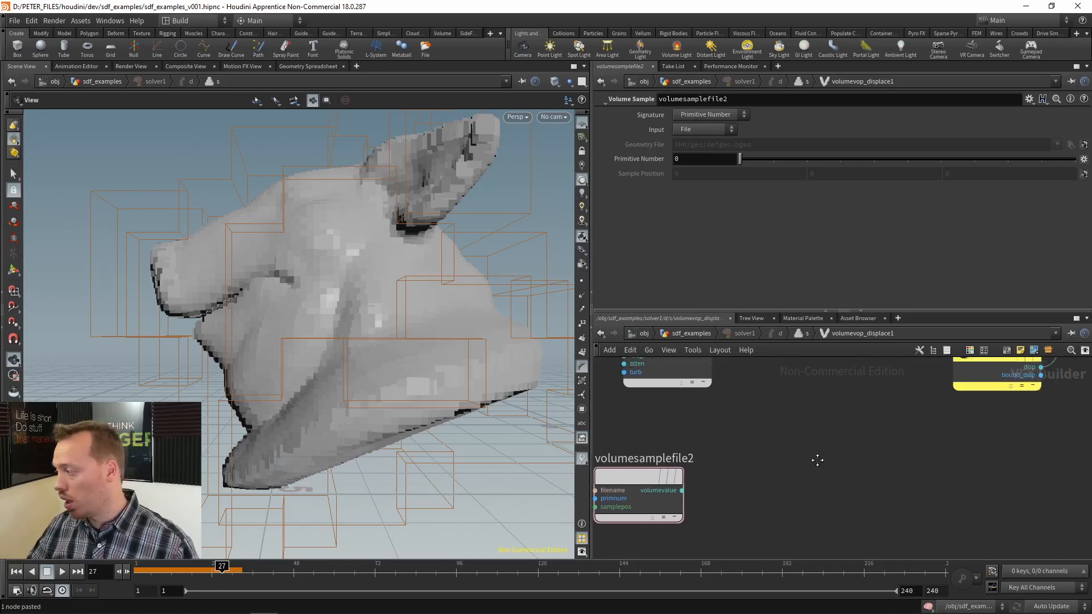
pyautogui.press('Tab')
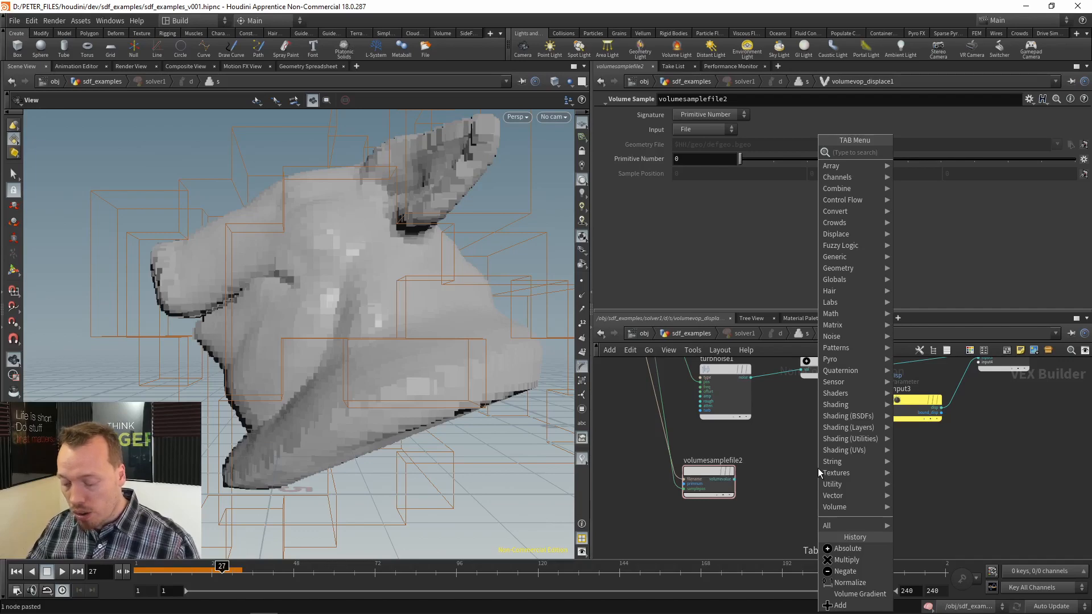
pyautogui.write('comp')
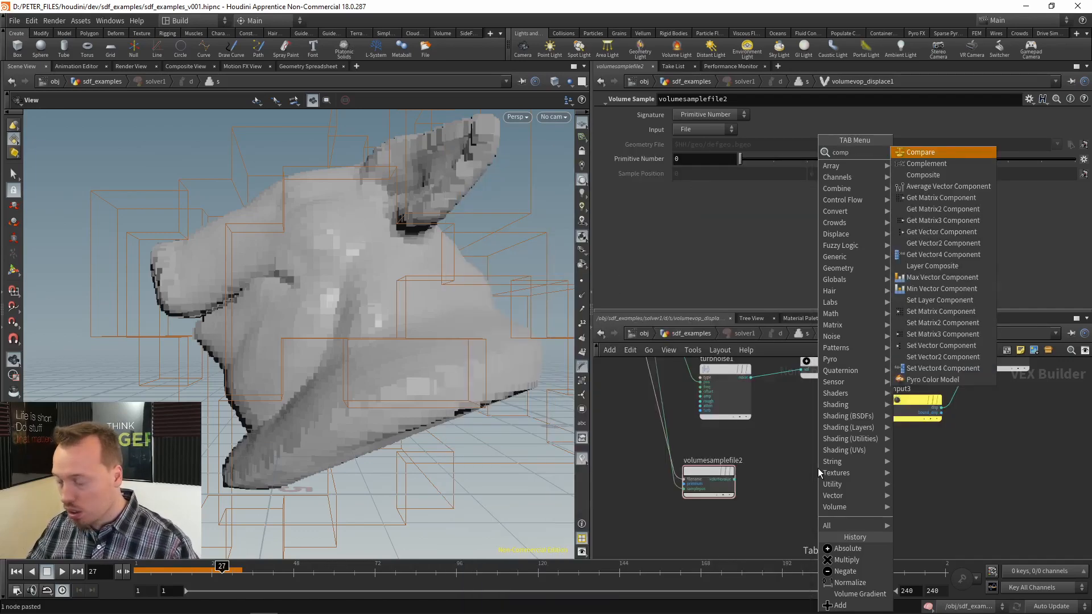
pyautogui.click(960, 148)
pyautogui.click(798, 484)
pyautogui.scroll(3, 758, 482)
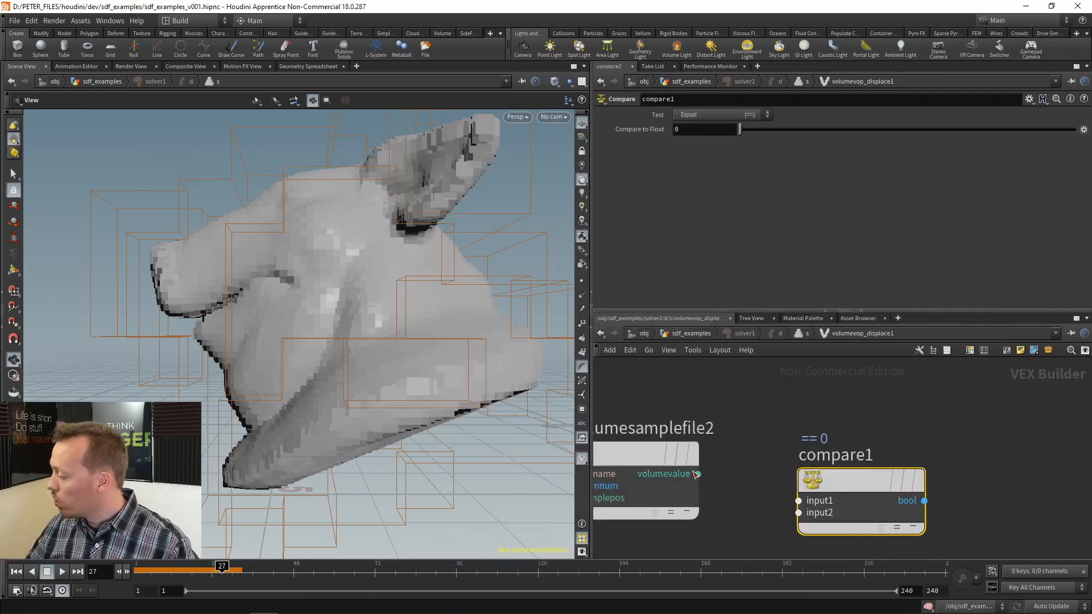
# - Set the Compare test to Less Than Or Equal and line the node up with volumesamplefile2
pyautogui.click(728, 112)
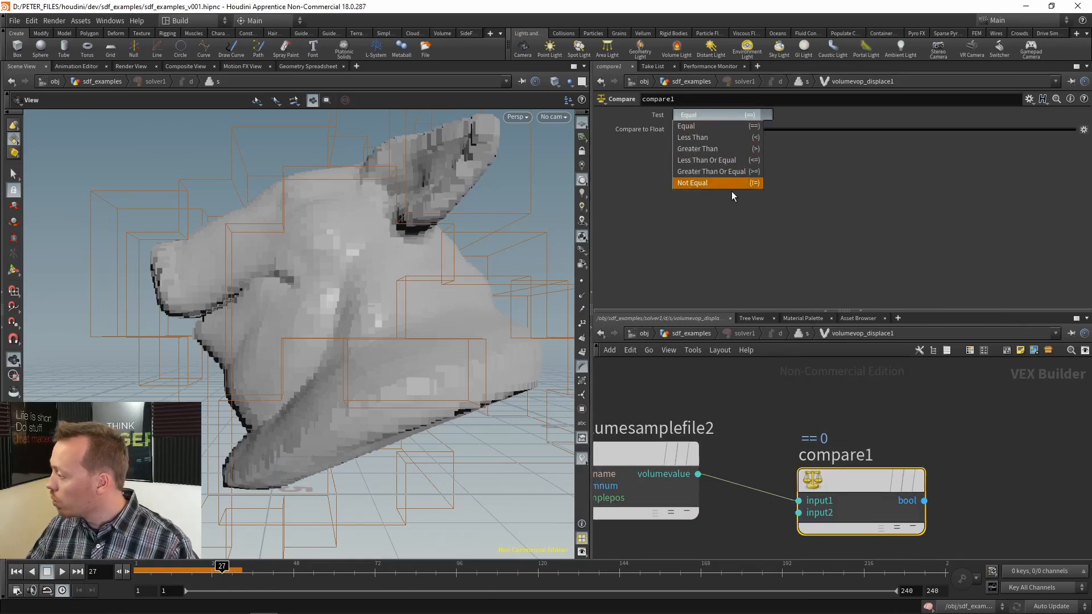
pyautogui.click(728, 161)
pyautogui.moveTo(868, 472); pyautogui.dragTo(856, 446)
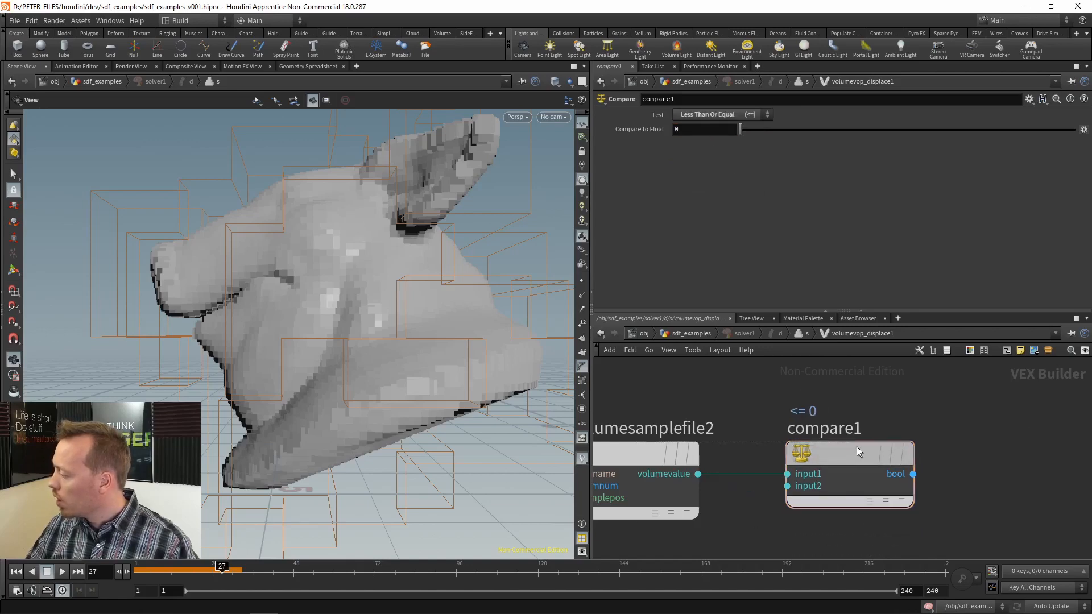
pyautogui.press('Tab')
pyautogui.press('Escape')
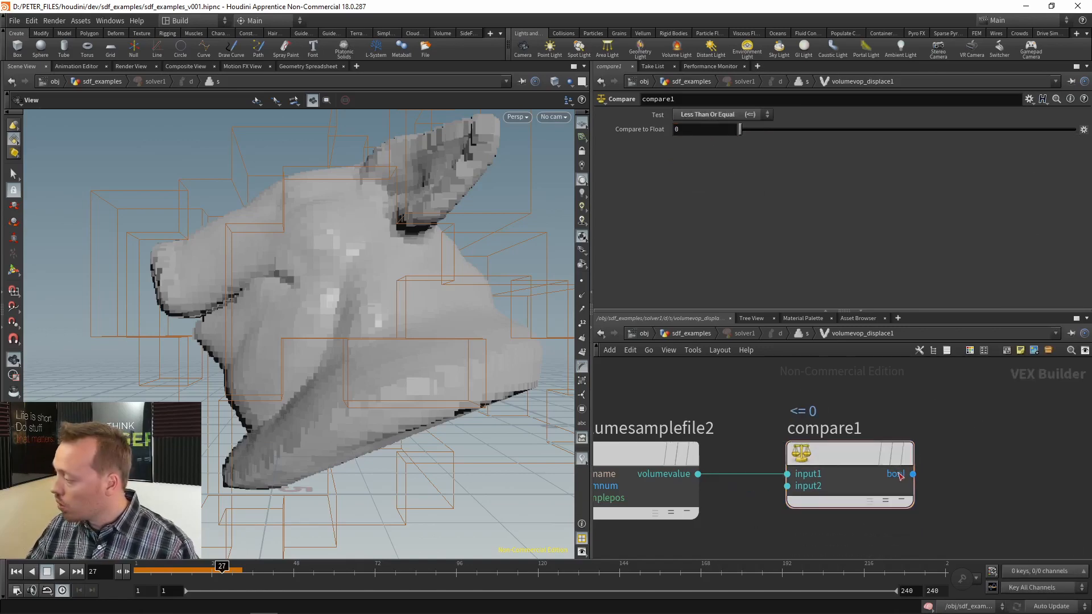
# - Rearrange the disp parameter node so it sits between abs1 and compare1, ahead of multiply1
pyautogui.scroll(-5, 896, 478)
pyautogui.moveTo(975, 449); pyautogui.dragTo(765, 498, button='middle')
pyautogui.moveTo(891, 470); pyautogui.dragTo(800, 508, button='middle')
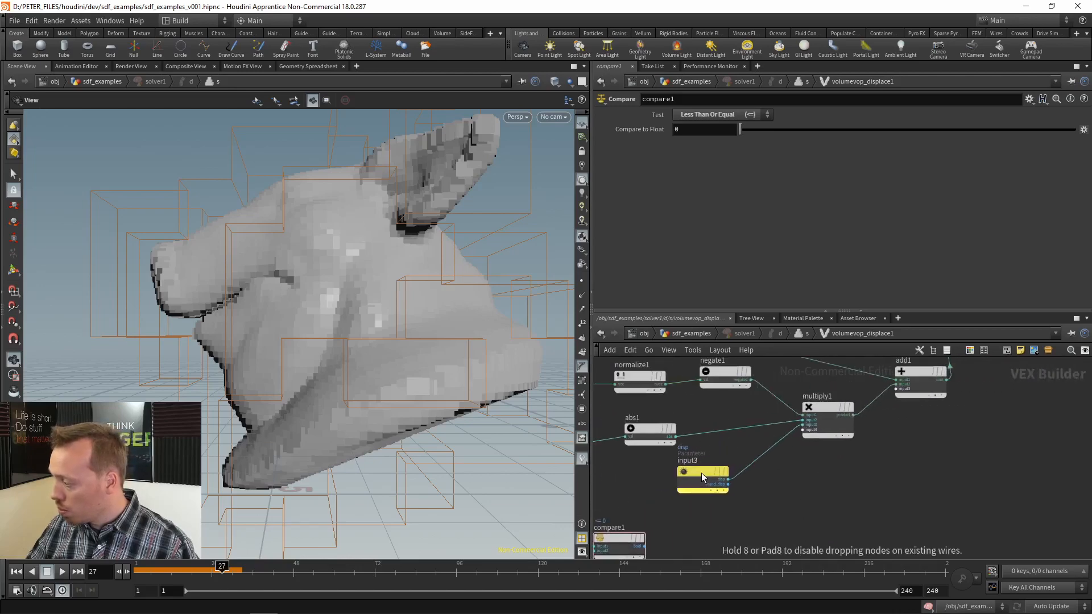
pyautogui.scroll(3, 701, 472)
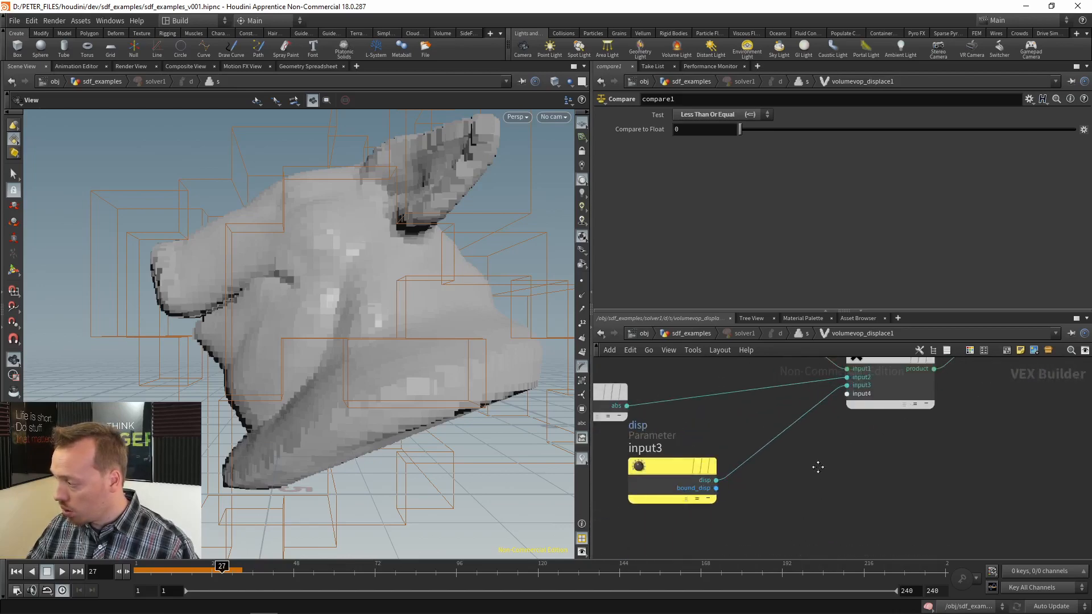
pyautogui.moveTo(819, 466); pyautogui.dragTo(941, 473, button='middle')
pyautogui.scroll(-5, 932, 474)
pyautogui.scroll(2, 862, 469)
pyautogui.moveTo(861, 465); pyautogui.dragTo(836, 506, button='middle')
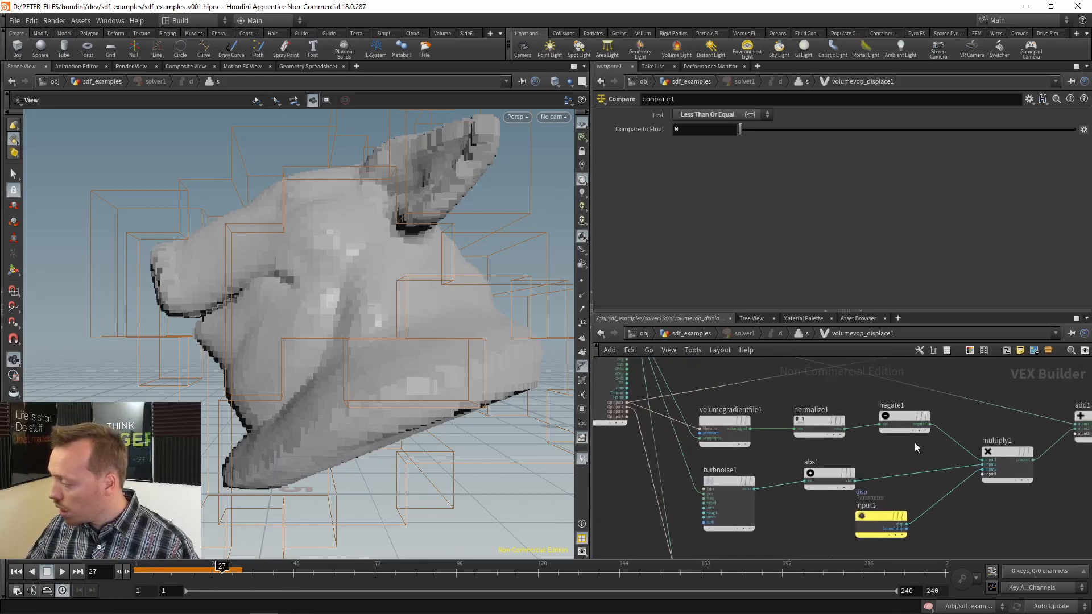
pyautogui.moveTo(726, 458); pyautogui.dragTo(912, 536)
pyautogui.moveTo(977, 502); pyautogui.dragTo(942, 434, button='middle')
pyautogui.moveTo(844, 452); pyautogui.dragTo(825, 471)
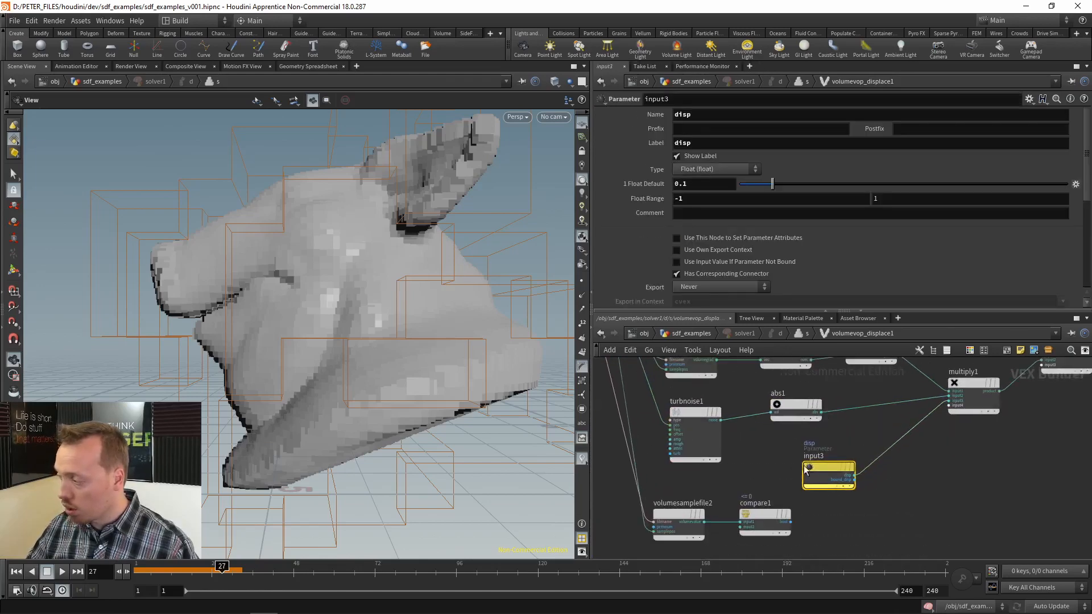
pyautogui.moveTo(768, 441); pyautogui.dragTo(681, 423)
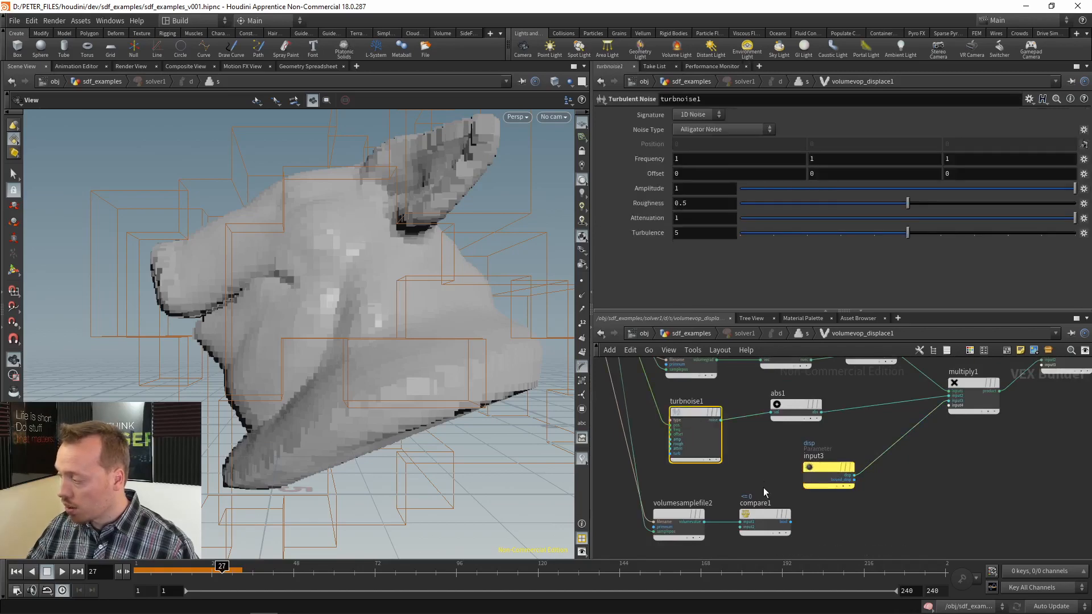
# - Wire compare1's bool output into the free fourth input of multiply1 and tidy the node's position
pyautogui.click(767, 530)
pyautogui.moveTo(827, 525); pyautogui.dragTo(882, 516, button='middle')
pyautogui.scroll(2, 875, 516)
pyautogui.click(831, 513)
pyautogui.moveTo(1020, 471); pyautogui.dragTo(738, 571, button='middle')
pyautogui.click(784, 450)
pyautogui.moveTo(869, 495); pyautogui.dragTo(1087, 344, button='middle')
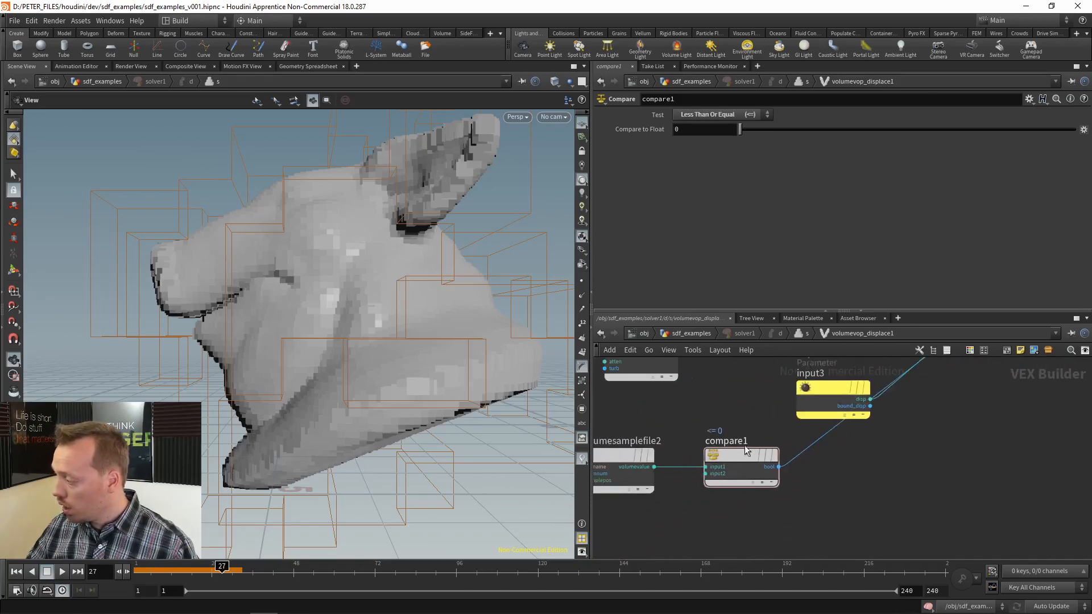
pyautogui.moveTo(746, 449); pyautogui.dragTo(758, 467)
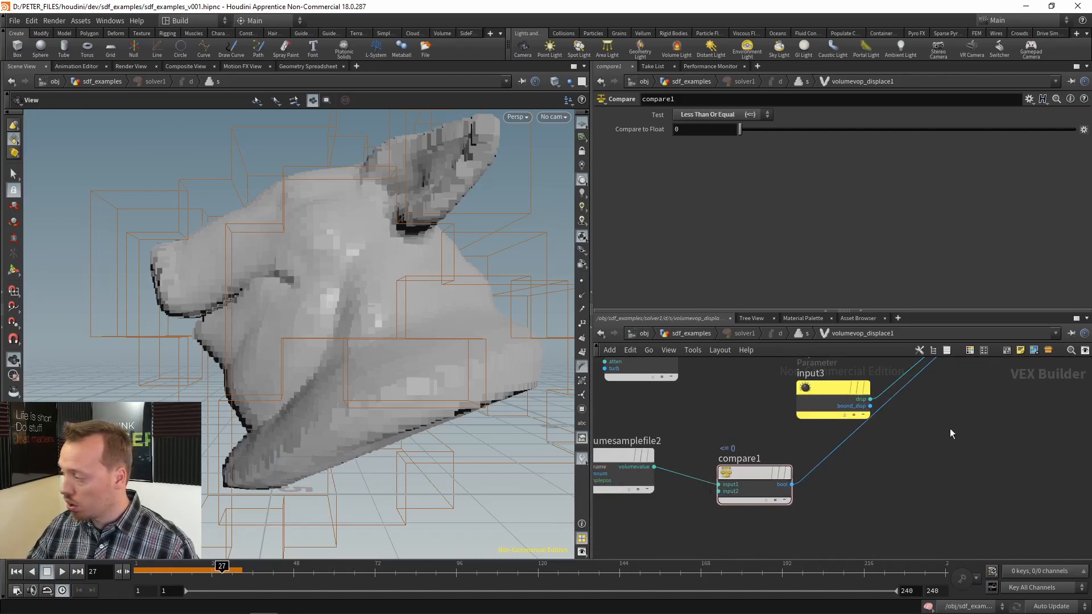
pyautogui.scroll(-4, 950, 430)
pyautogui.moveTo(1021, 396); pyautogui.dragTo(828, 431, button='middle')
# - Return to the solver's inner network and display volumevop_displace1
pyautogui.press('u')
pyautogui.scroll(2, 819, 466)
pyautogui.click(744, 463)
pyautogui.moveTo(860, 481); pyautogui.dragTo(851, 414, button='middle')
pyautogui.scroll(-5, 851, 416)
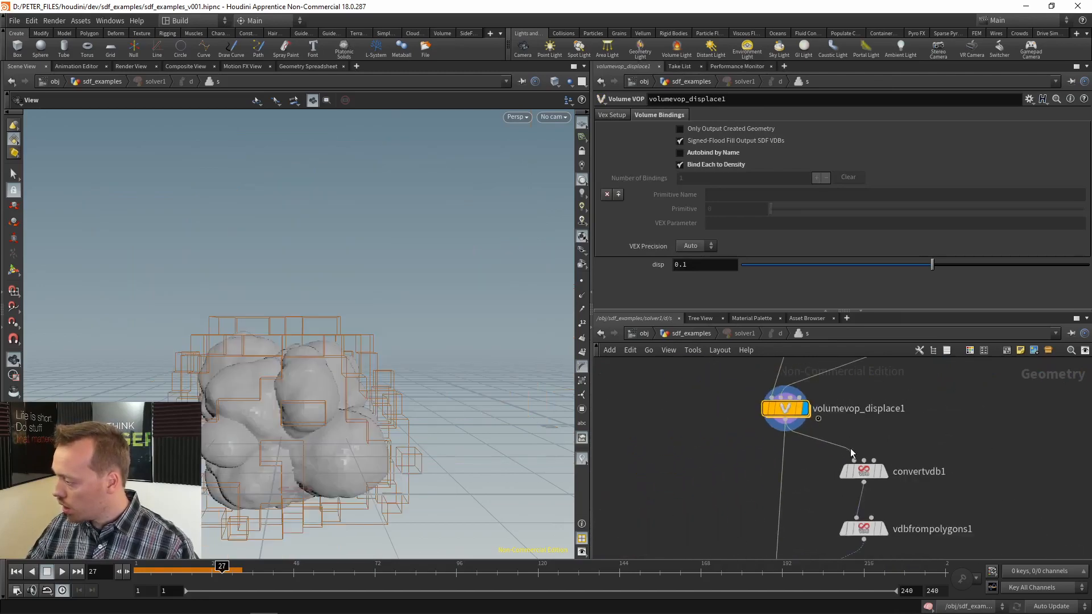
# - Display the output0 node at the end of the solver chain and rewind to frame 1
pyautogui.moveTo(807, 513); pyautogui.dragTo(813, 360, button='middle')
pyautogui.moveTo(842, 505); pyautogui.dragTo(857, 405, button='middle')
pyautogui.scroll(4, 831, 439)
pyautogui.click(825, 447)
pyautogui.moveTo(898, 416); pyautogui.dragTo(761, 494)
pyautogui.click(16, 571)
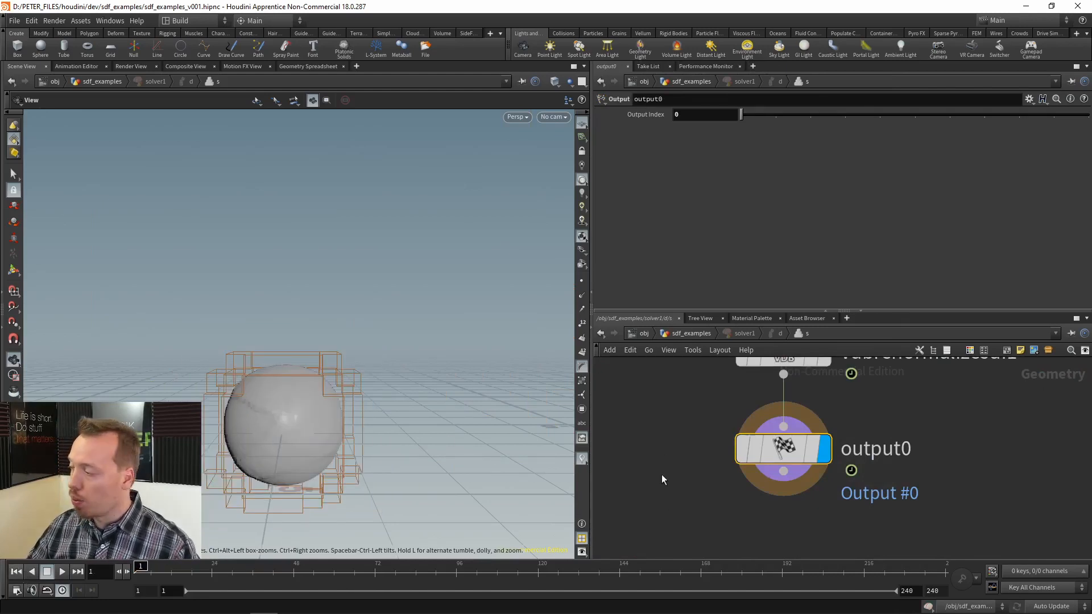
# - Go back up to the sdf_examples network and display solver1
pyautogui.press('u')
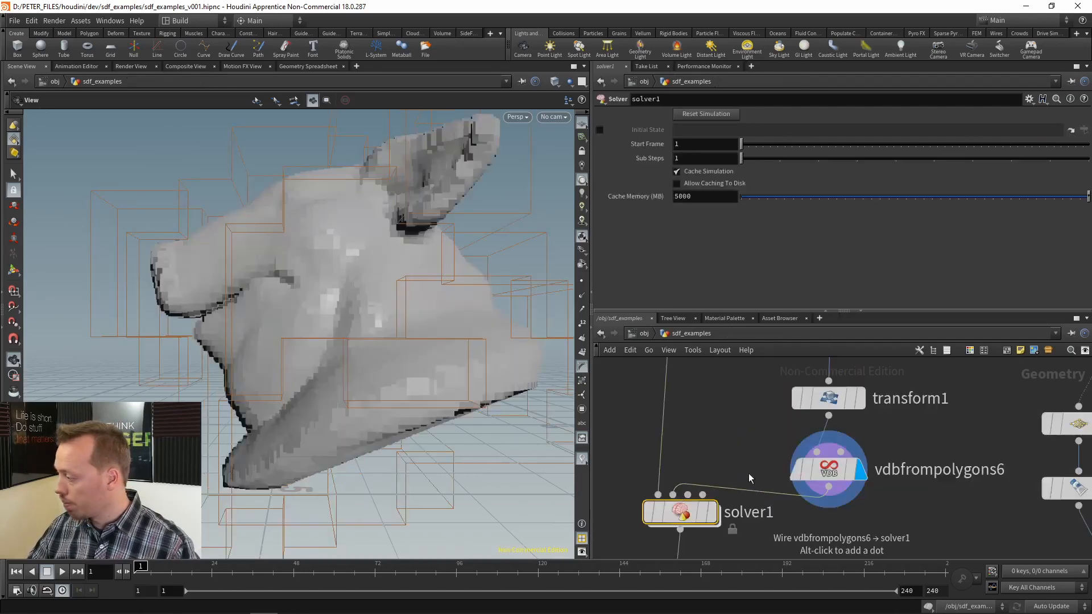
pyautogui.moveTo(749, 478); pyautogui.dragTo(780, 385, button='middle')
pyautogui.click(744, 419)
pyautogui.moveTo(754, 469); pyautogui.dragTo(762, 434, button='middle')
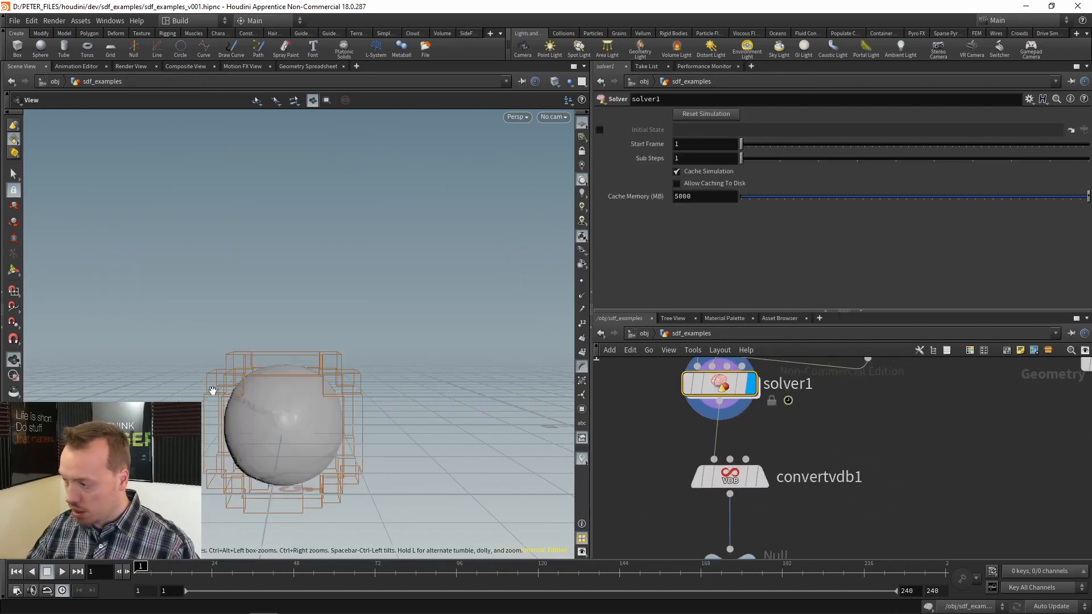
# - Display the pig head SDF of vdbfrompolygons6 and the starting sphere SDF in turn to compare the two solver inputs
pyautogui.moveTo(212, 391); pyautogui.dragTo(244, 424)
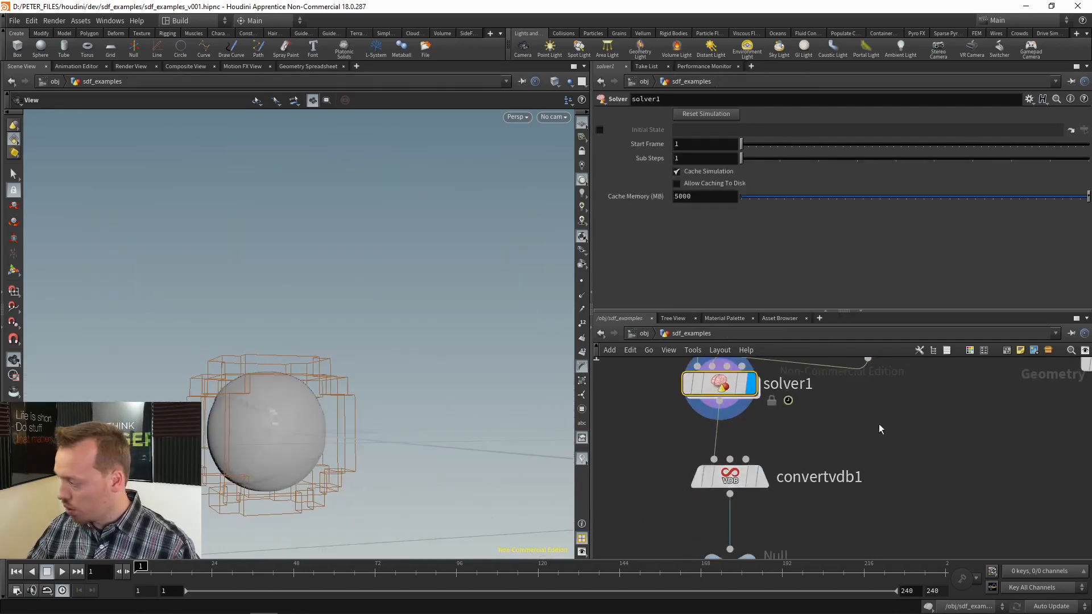
pyautogui.moveTo(880, 429); pyautogui.dragTo(777, 550, button='middle')
pyautogui.click(780, 462)
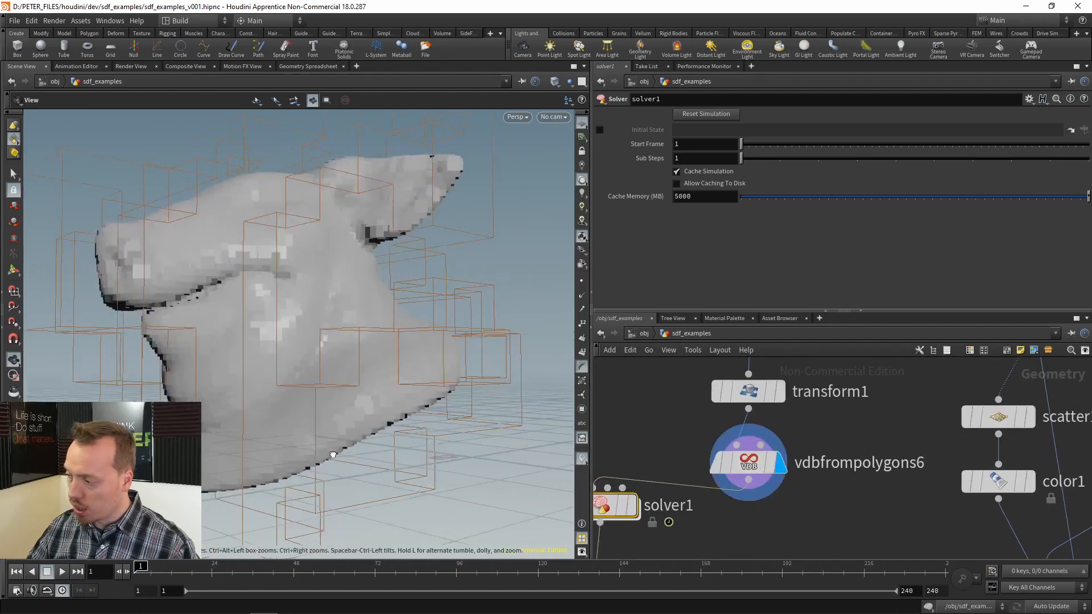
pyautogui.moveTo(333, 454); pyautogui.dragTo(398, 446)
pyautogui.moveTo(623, 438); pyautogui.dragTo(787, 503, button='middle')
pyautogui.click(783, 372)
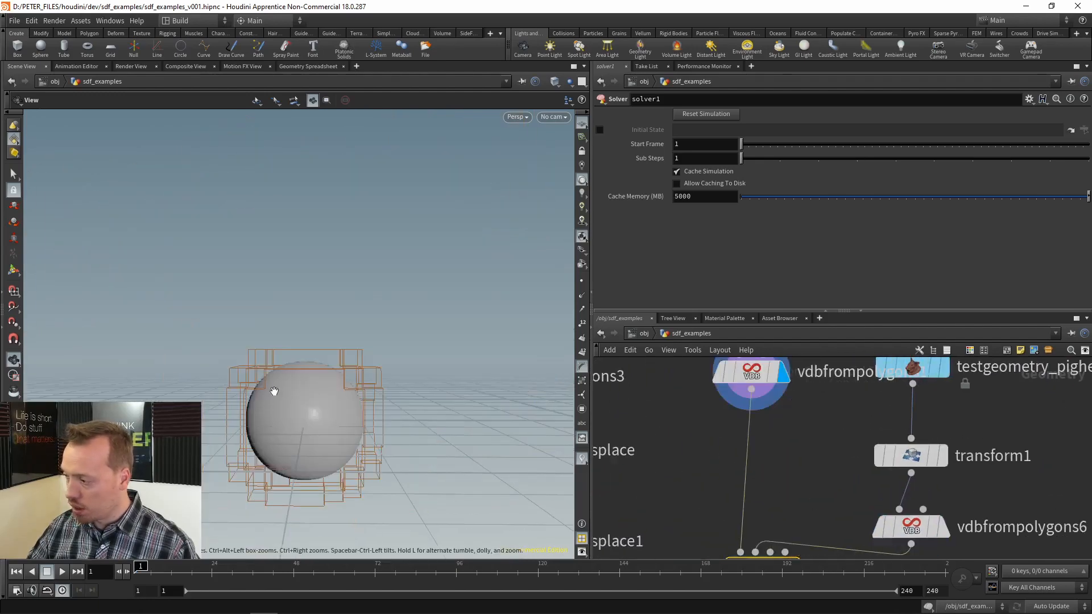
# - Display solver1 and play the simulation from frame 1 while examining the sphere's growth from several angles
pyautogui.moveTo(693, 484); pyautogui.dragTo(717, 402, button='middle')
pyautogui.click(819, 488)
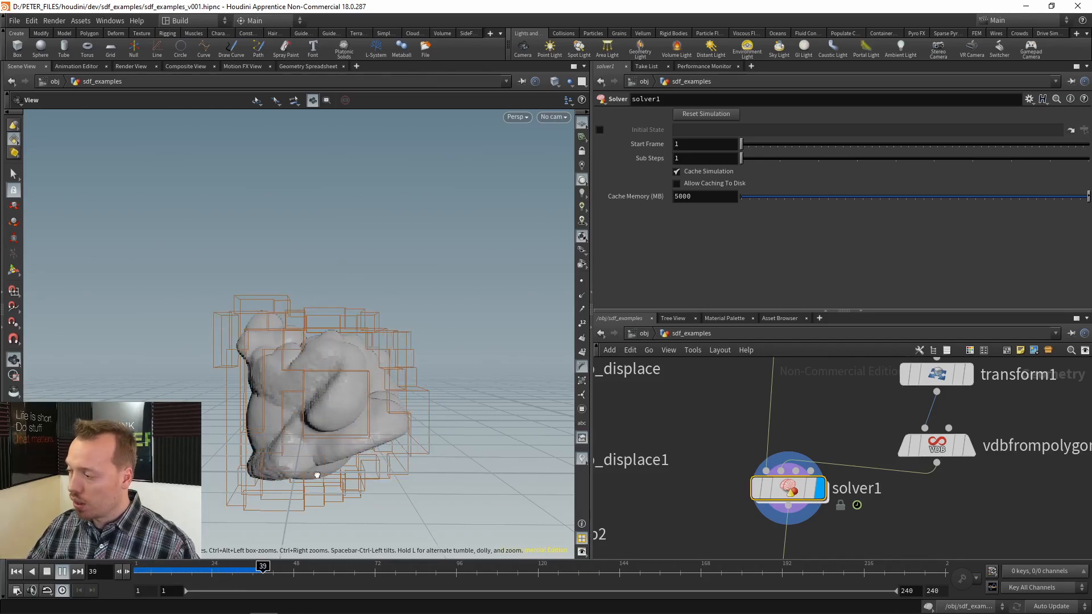
pyautogui.moveTo(383, 458); pyautogui.dragTo(296, 418)
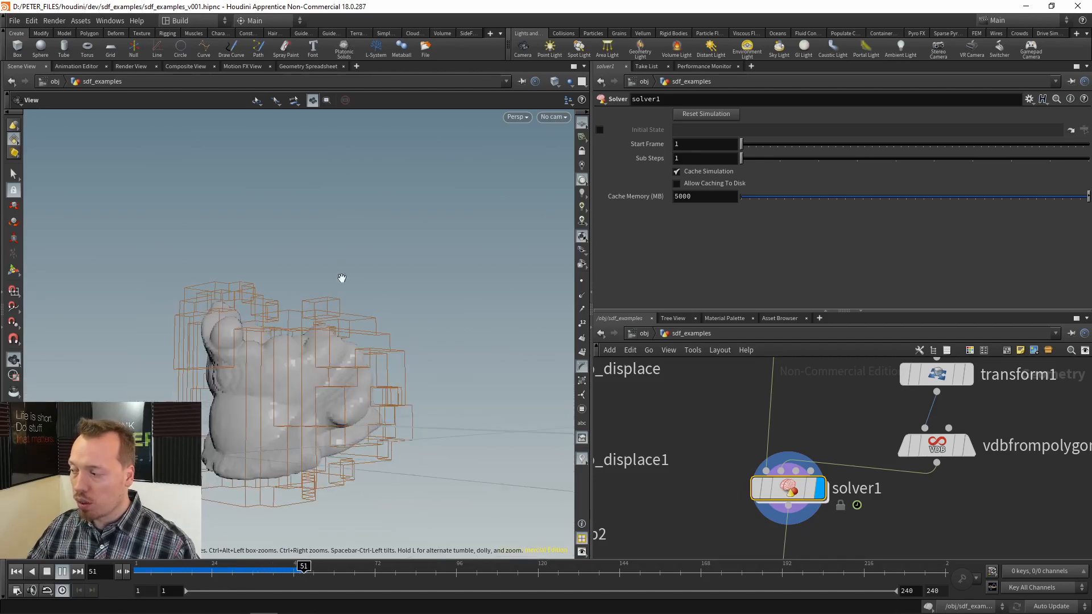
pyautogui.moveTo(379, 405); pyautogui.dragTo(328, 425)
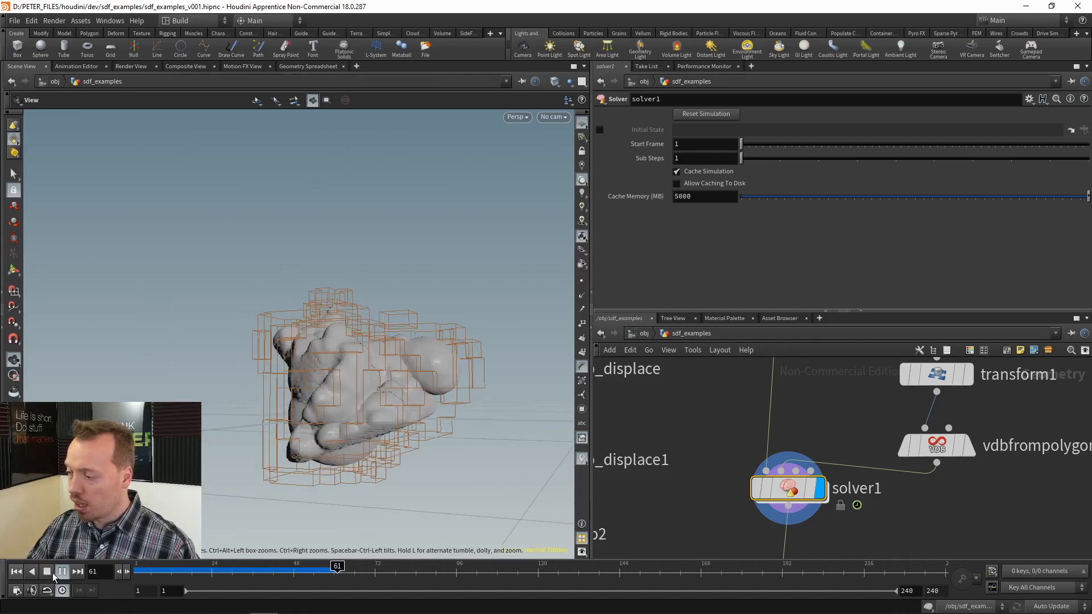
# - Reposition the pig head with transform1 to a translate of about 0.037, 1.817, -0.311 so it encloses the growth differently
pyautogui.scroll(-1, 879, 423)
pyautogui.moveTo(870, 422); pyautogui.dragTo(781, 457, button='middle')
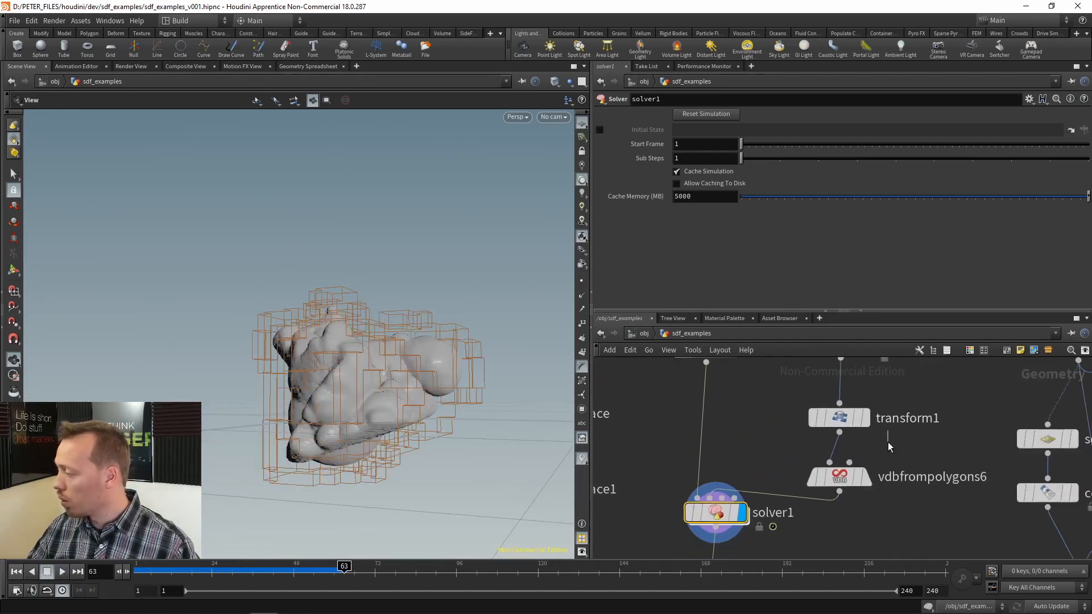
pyautogui.click(851, 421)
pyautogui.moveTo(338, 406); pyautogui.dragTo(306, 323)
pyautogui.press('Return')
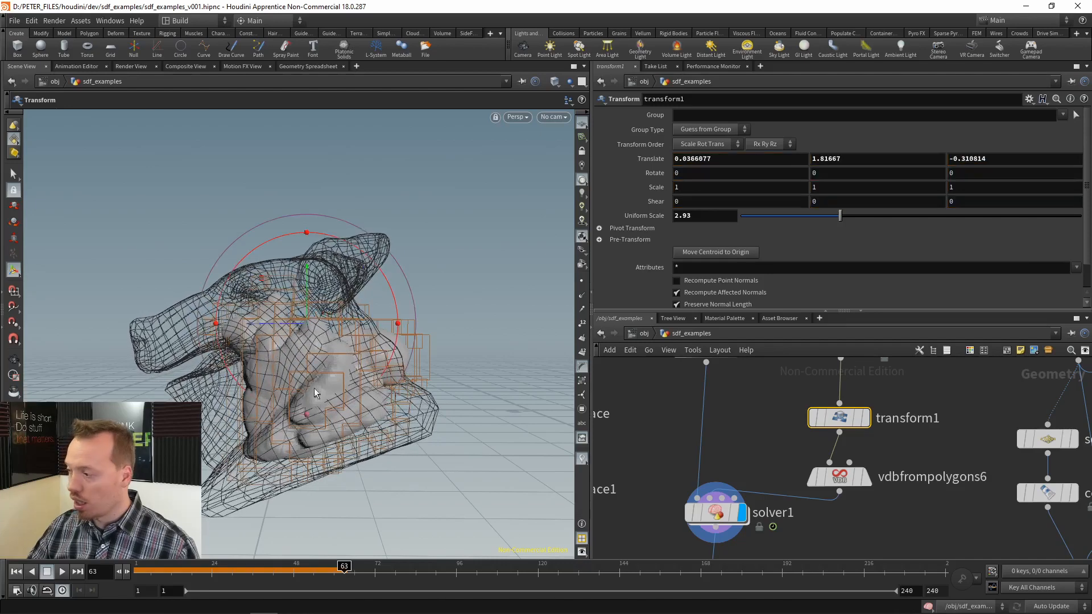
# - Select solver1 and reset its simulation to use the moved pig head
pyautogui.keyDown('alt'); pyautogui.moveTo(317, 388); pyautogui.dragTo(366, 322, button='middle'); pyautogui.keyUp('alt')
pyautogui.moveTo(807, 540); pyautogui.dragTo(800, 471, button='middle')
pyautogui.click(714, 443)
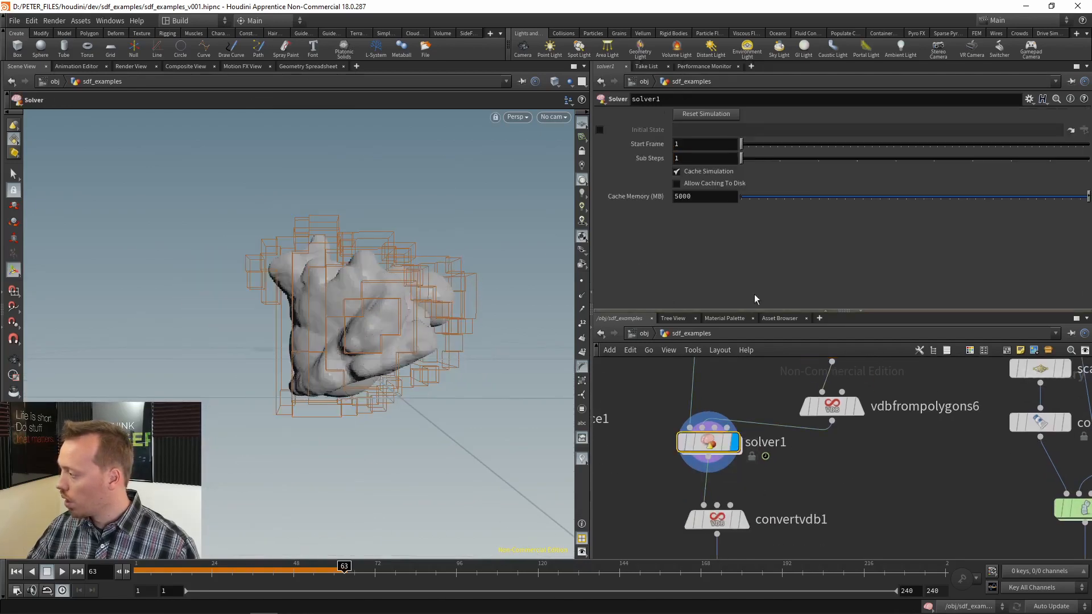
pyautogui.click(708, 114)
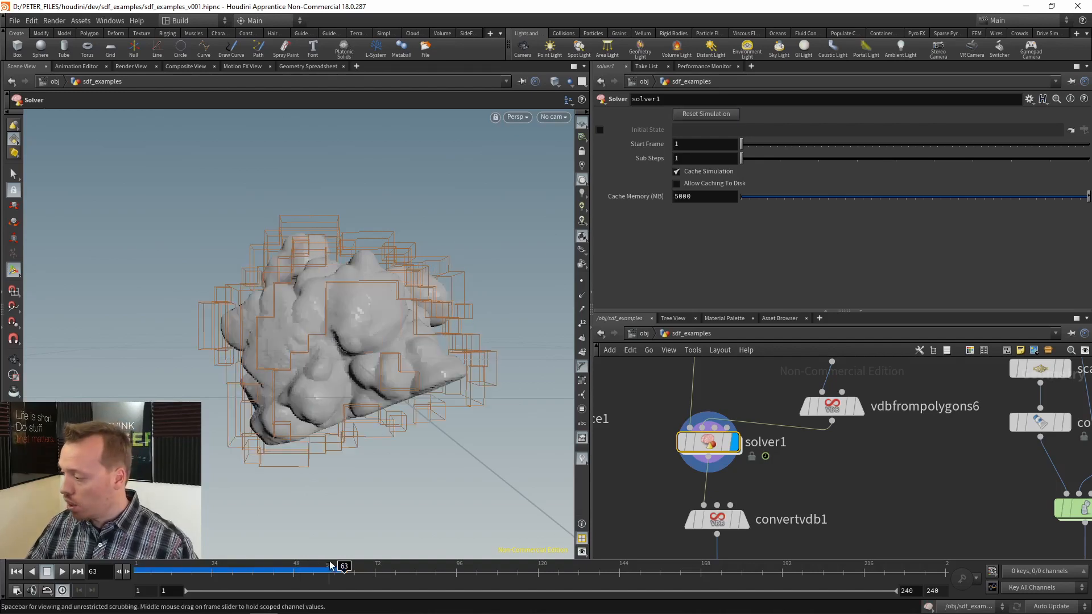
# - Scrub the recalculated simulation to frame 62 and examine the grown shape up close
pyautogui.moveTo(329, 567)
pyautogui.mouseDown()
pyautogui.moveTo(230, 567)
pyautogui.moveTo(341, 566)
pyautogui.mouseUp()
pyautogui.press('Escape')
pyautogui.moveTo(268, 365)
pyautogui.mouseDown()
pyautogui.moveTo(304, 367)
pyautogui.moveTo(273, 364)
pyautogui.mouseUp()
pyautogui.moveTo(273, 364); pyautogui.dragTo(285, 333, button='right')
pyautogui.moveTo(288, 416); pyautogui.dragTo(226, 466)
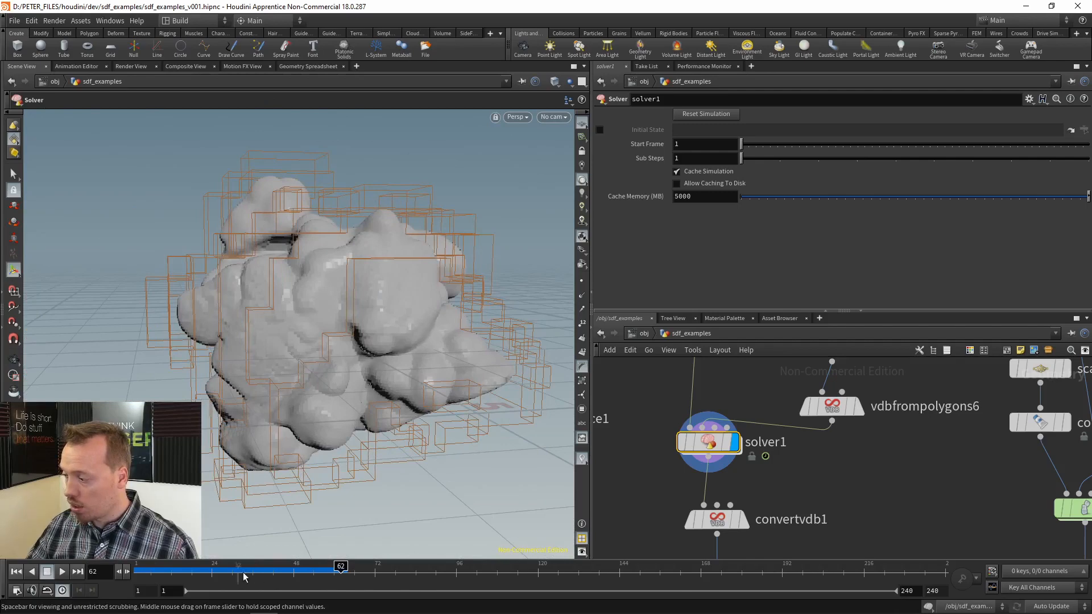
# - Continue playing the simulation, stop it at about frame 100 and examine the grown shape from the front and sides
pyautogui.click(63, 572)
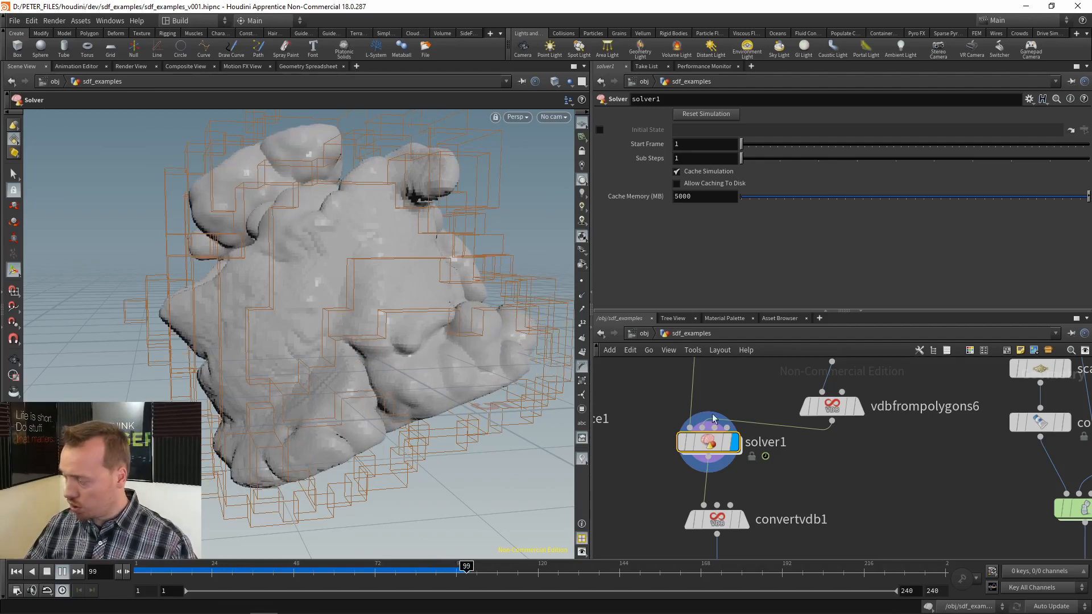
pyautogui.click(49, 572)
pyautogui.moveTo(476, 568)
pyautogui.mouseDown()
pyautogui.moveTo(244, 576)
pyautogui.moveTo(472, 575)
pyautogui.mouseUp()
pyautogui.keyDown('alt'); pyautogui.moveTo(436, 156); pyautogui.dragTo(468, 159); pyautogui.keyUp('alt')
pyautogui.keyDown('alt'); pyautogui.moveTo(263, 319); pyautogui.dragTo(512, 377); pyautogui.keyUp('alt')
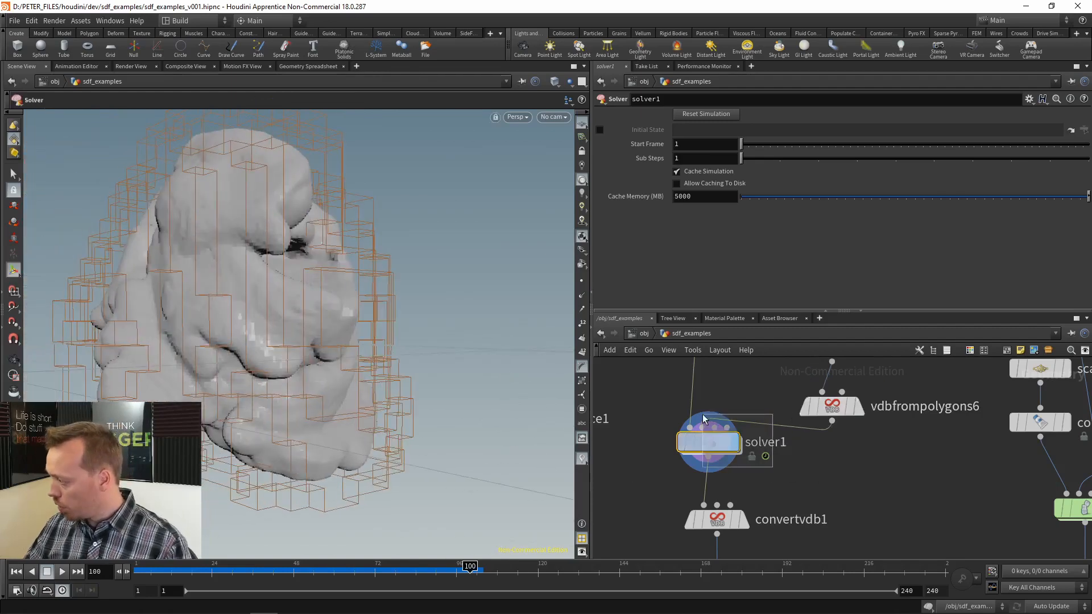
# - Enter solver1's inner network and select the volumevop_displace1 node below switch1
pyautogui.press('Return')
pyautogui.scroll(-2, 839, 392)
pyautogui.moveTo(838, 392); pyautogui.dragTo(770, 500, button='middle')
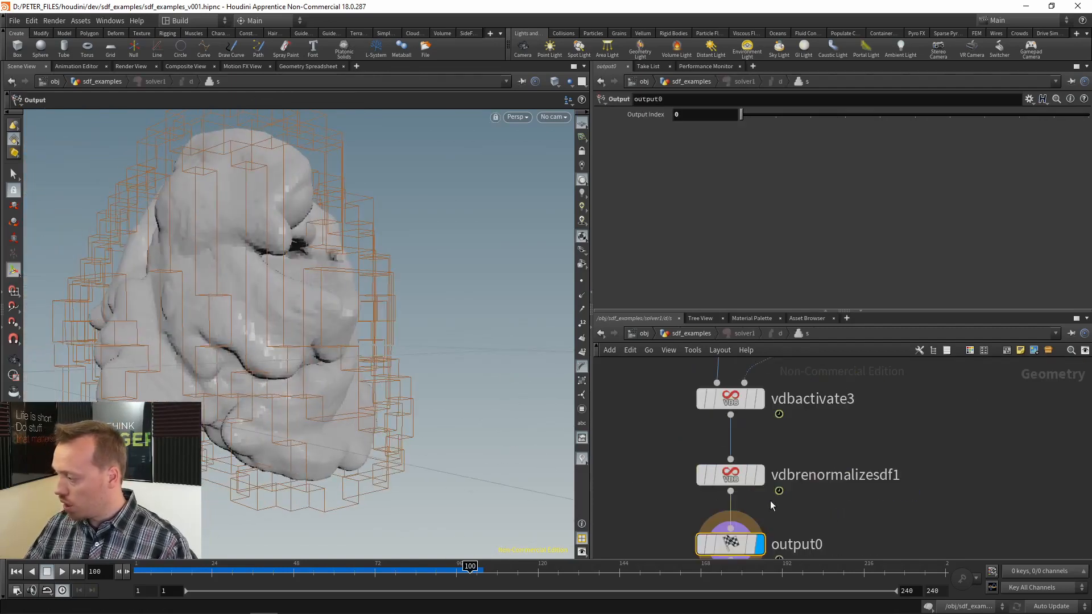
pyautogui.scroll(-4, 855, 450)
pyautogui.moveTo(915, 402); pyautogui.dragTo(816, 503, button='middle')
pyautogui.scroll(3, 773, 397)
pyautogui.moveTo(773, 397); pyautogui.dragTo(856, 460, button='middle')
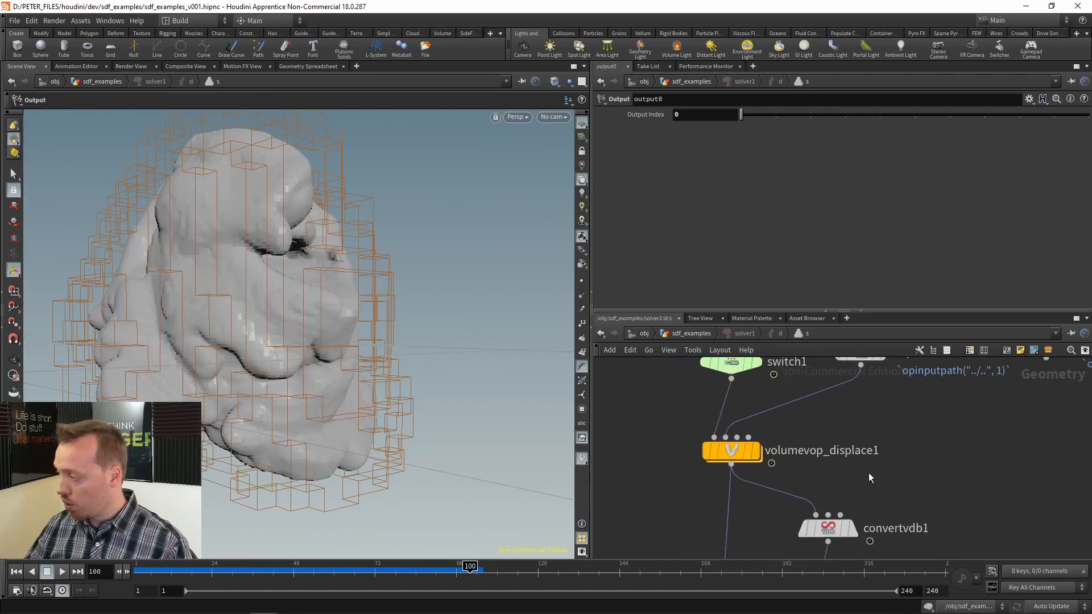
pyautogui.click(730, 449)
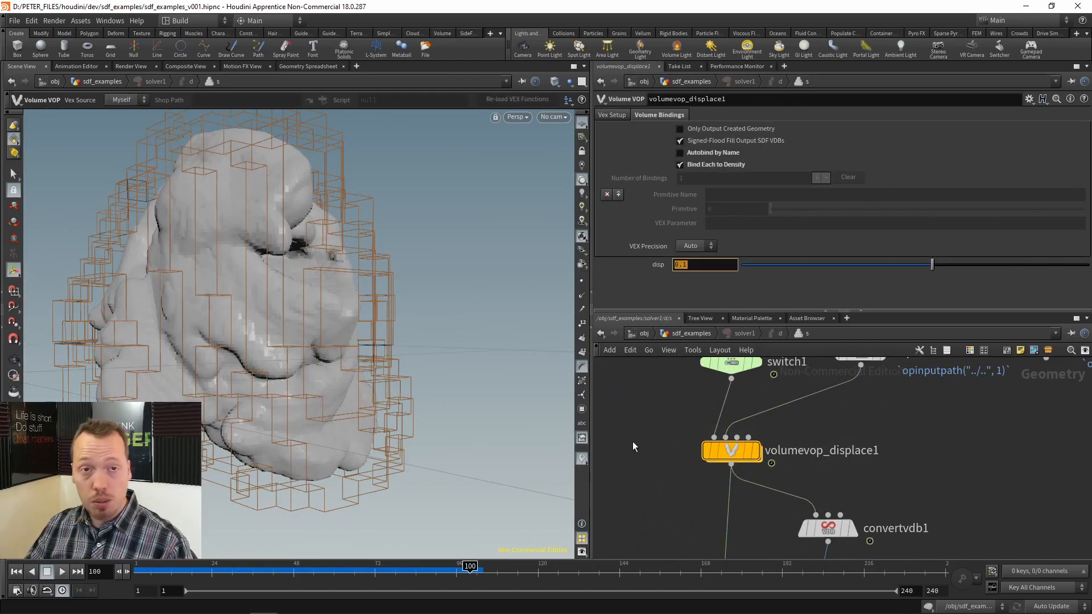
# - Rewind to frame 1 and set the disp parameter of volumevop_displace1 to -0.1 for inward displacement
pyautogui.click(16, 572)
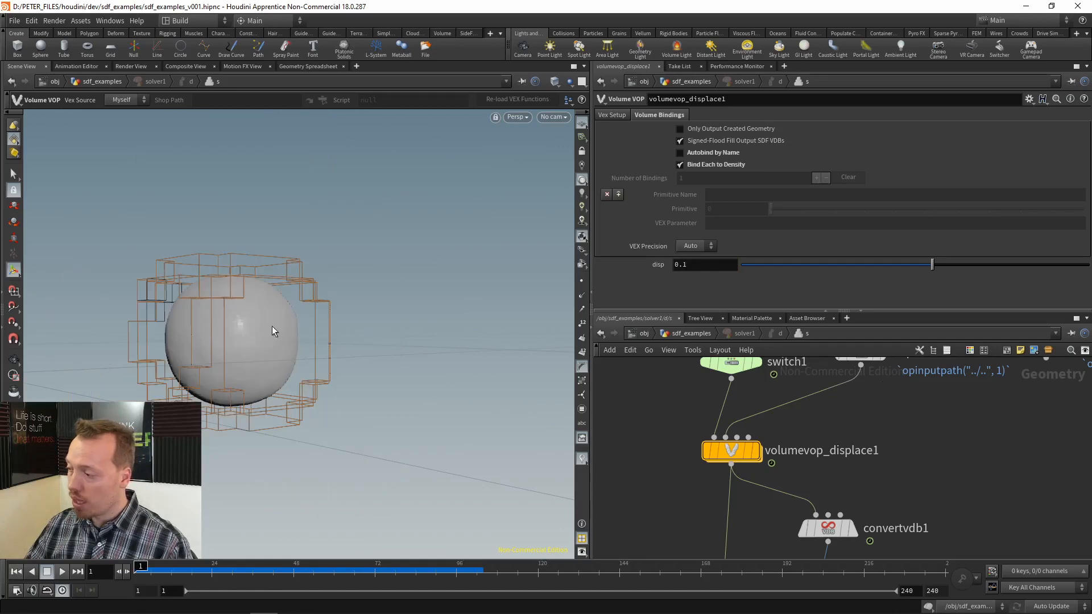
pyautogui.moveTo(704, 262); pyautogui.dragTo(609, 271)
pyautogui.write('-0.1')
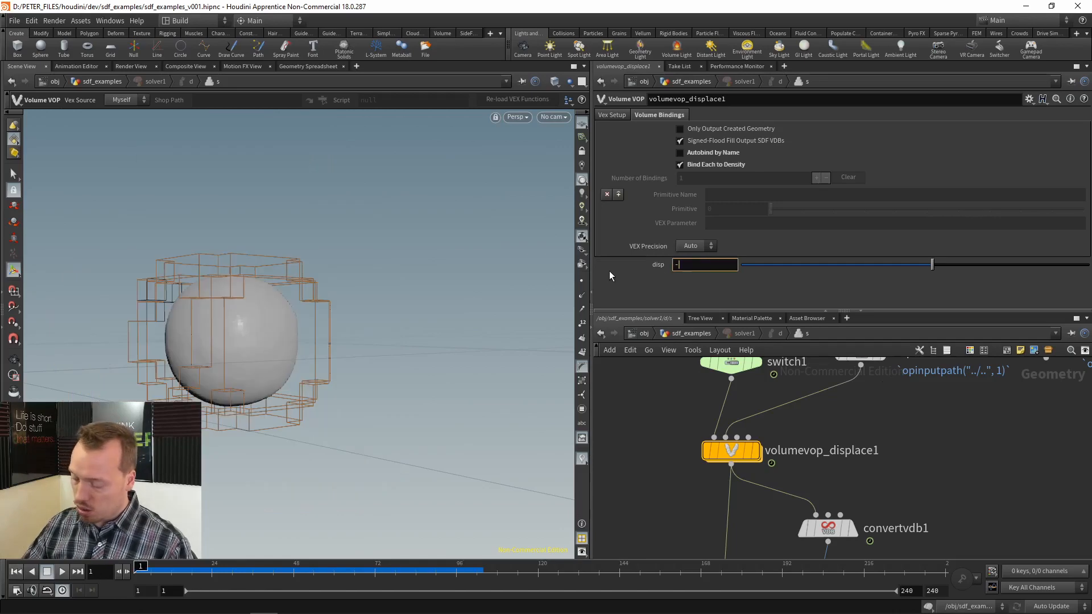
pyautogui.press('Return')
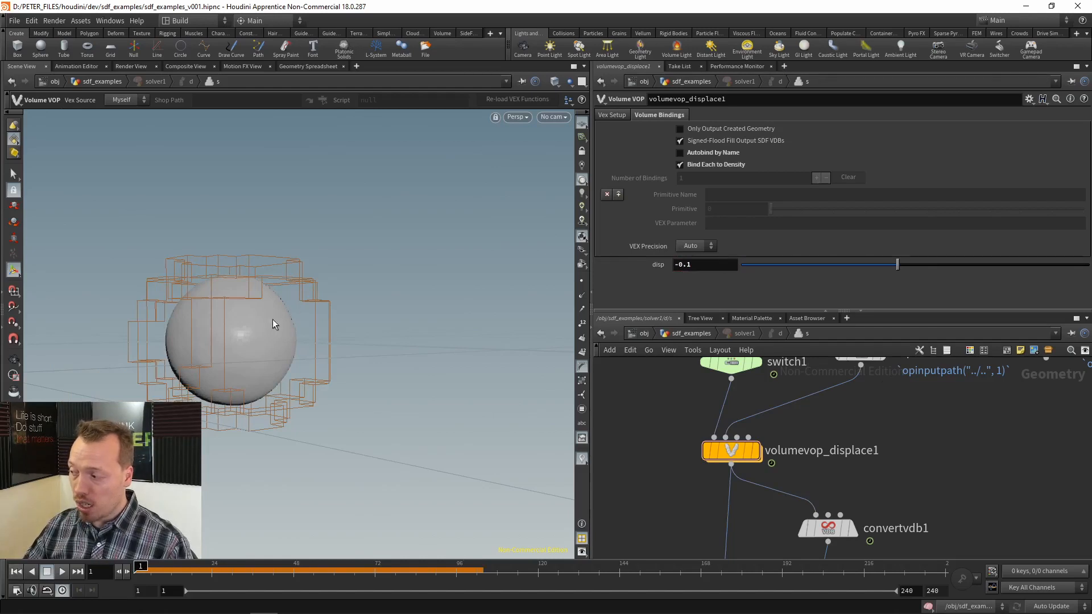
# - Return to the sdf_examples network and play the simulation with the negative displacement, examining the sphere from another angle
pyautogui.press('u')
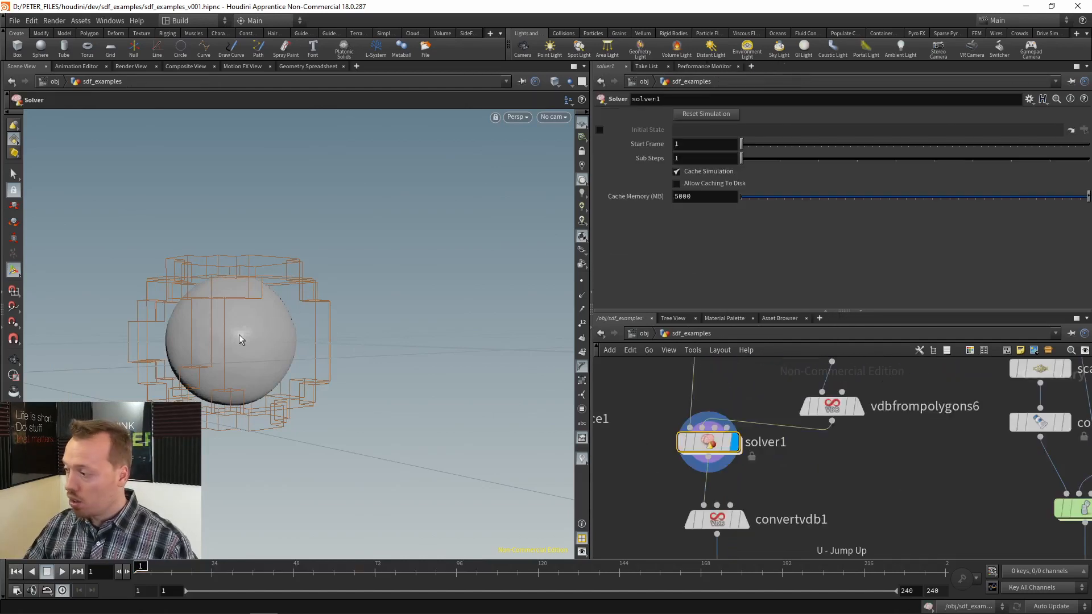
pyautogui.click(64, 572)
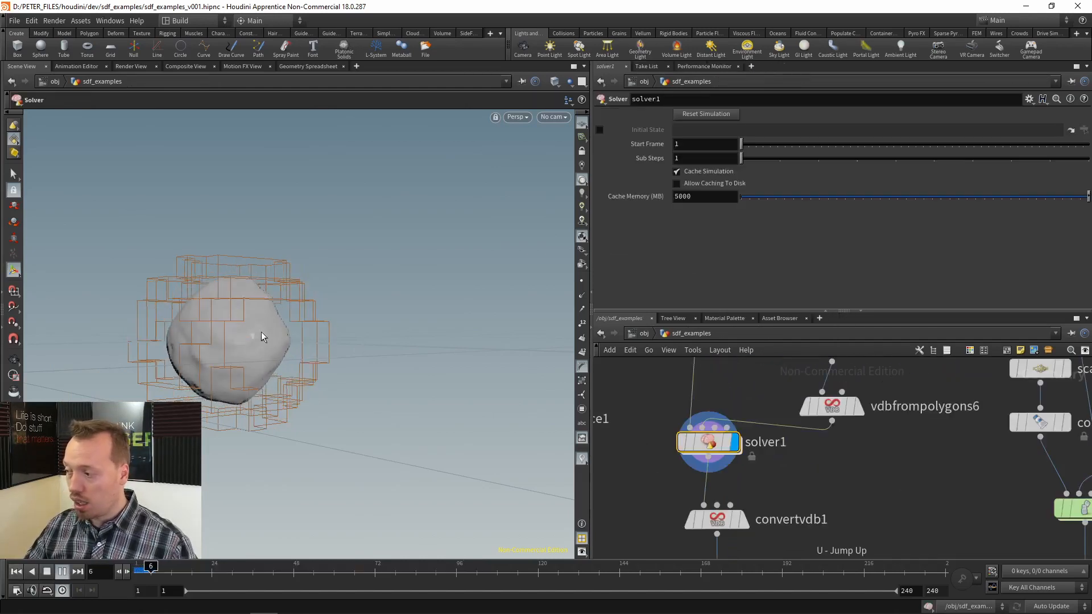
pyautogui.press('Escape')
pyautogui.keyDown('alt'); pyautogui.moveTo(297, 344); pyautogui.dragTo(360, 421); pyautogui.keyUp('alt')
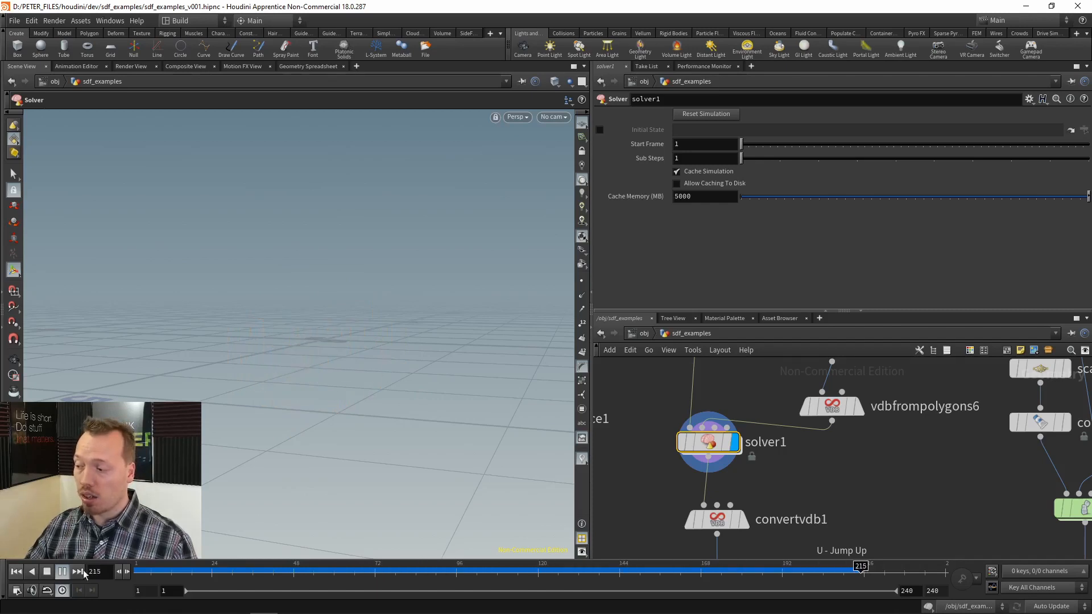
# - Replay the inward displacement from the first frame and scrub to frame 37 to examine the eroded shape
pyautogui.click(15, 572)
pyautogui.click(62, 572)
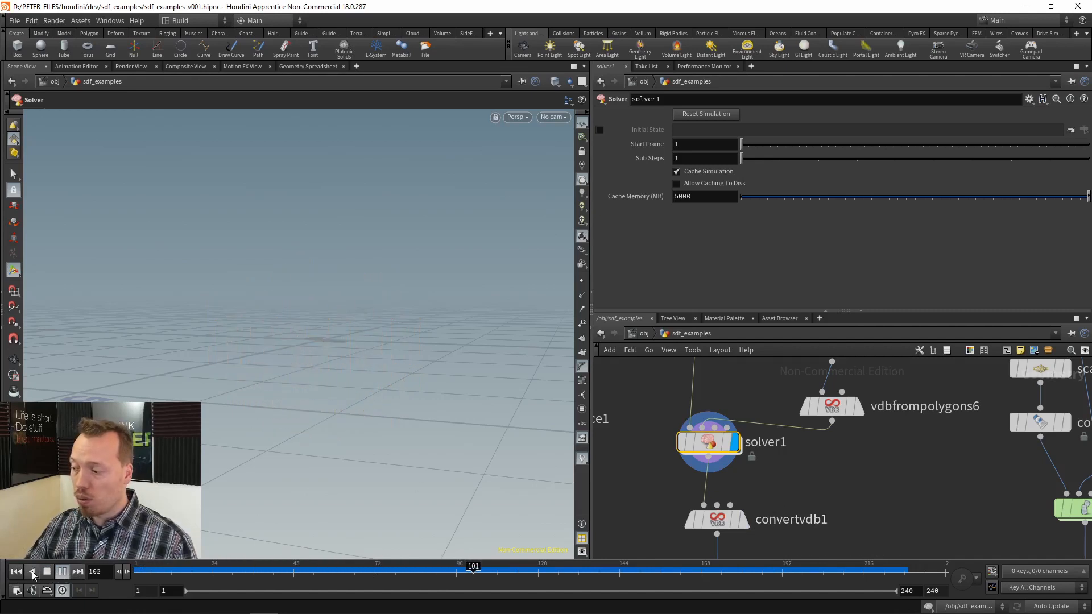
pyautogui.moveTo(153, 570); pyautogui.dragTo(256, 567)
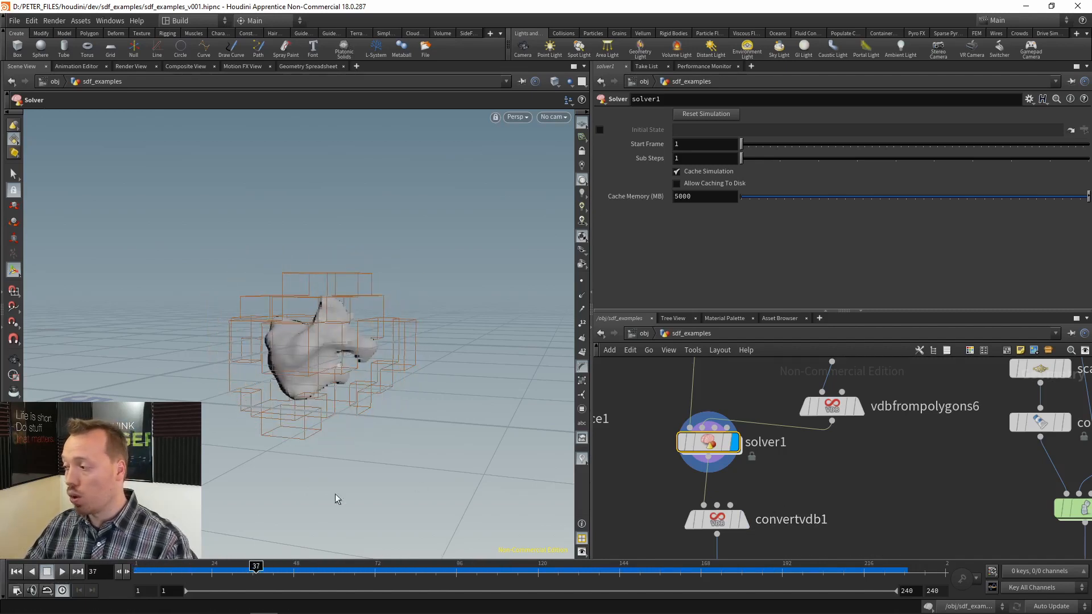
# - Rewind to frame 1 and display the VIZ_sim null below convertvdb1
pyautogui.hotkey('ctrl', 'Up')
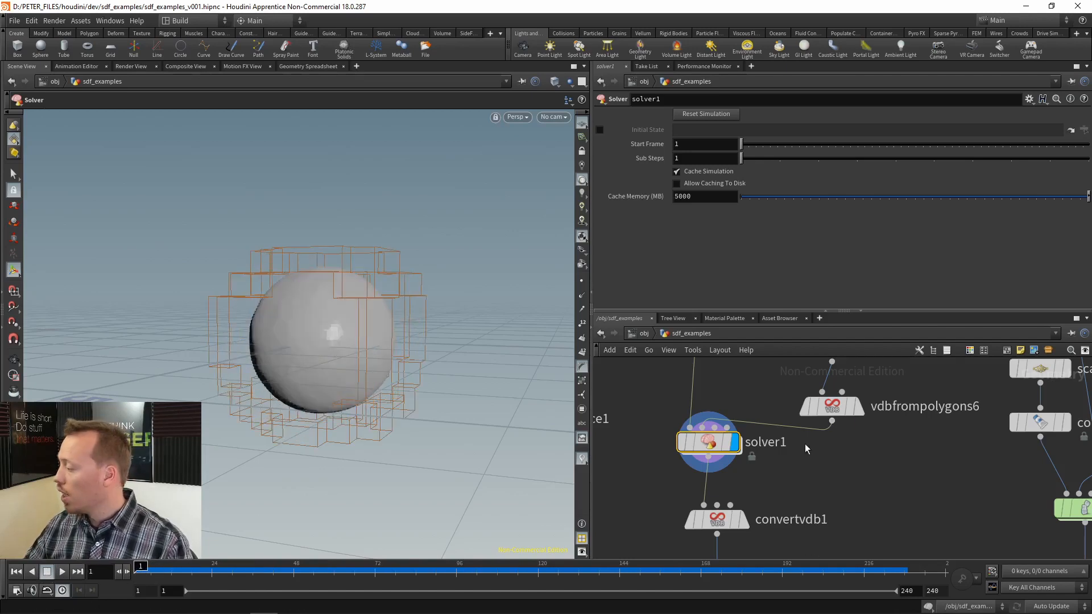
pyautogui.moveTo(789, 476); pyautogui.dragTo(802, 351, button='middle')
pyautogui.moveTo(741, 470)
pyautogui.click(762, 442)
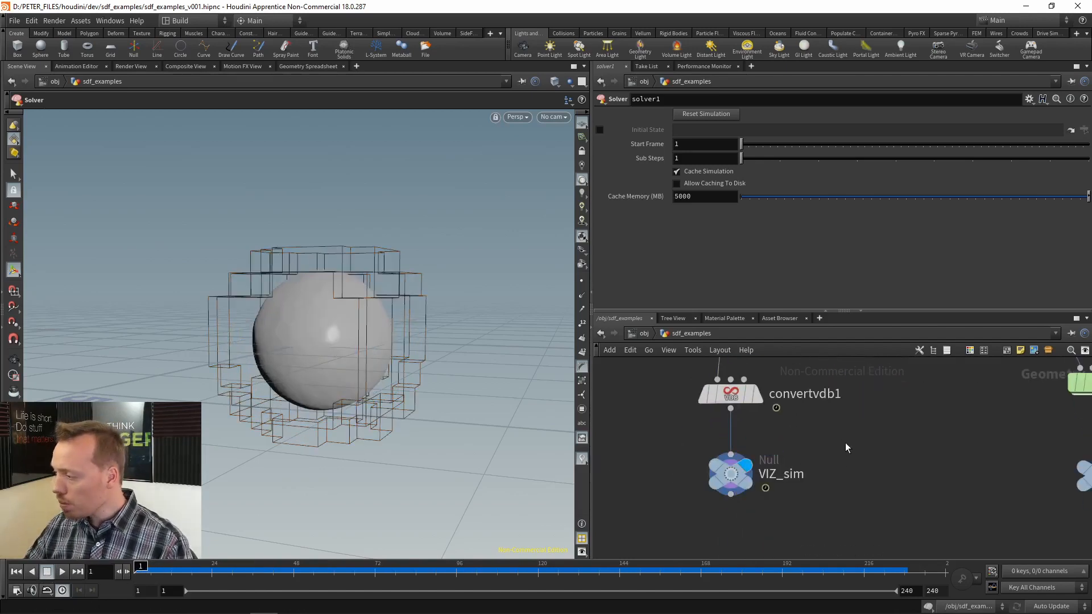